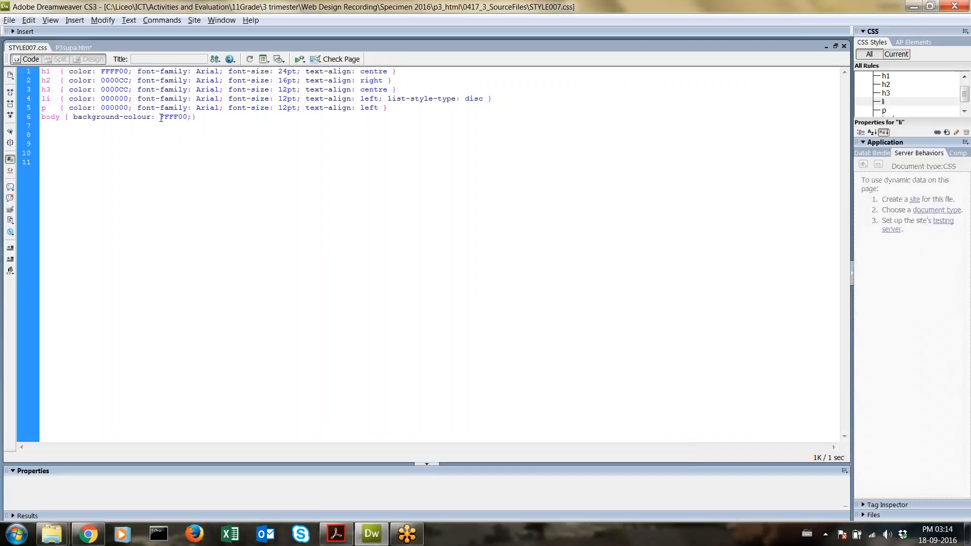
Step: Leave the STYLE007.css body rule and switch to the P3supa.htm page's source code
{"action": "left_click_drag", "start_coordinate": [197, 115], "coordinate": [69, 122]}
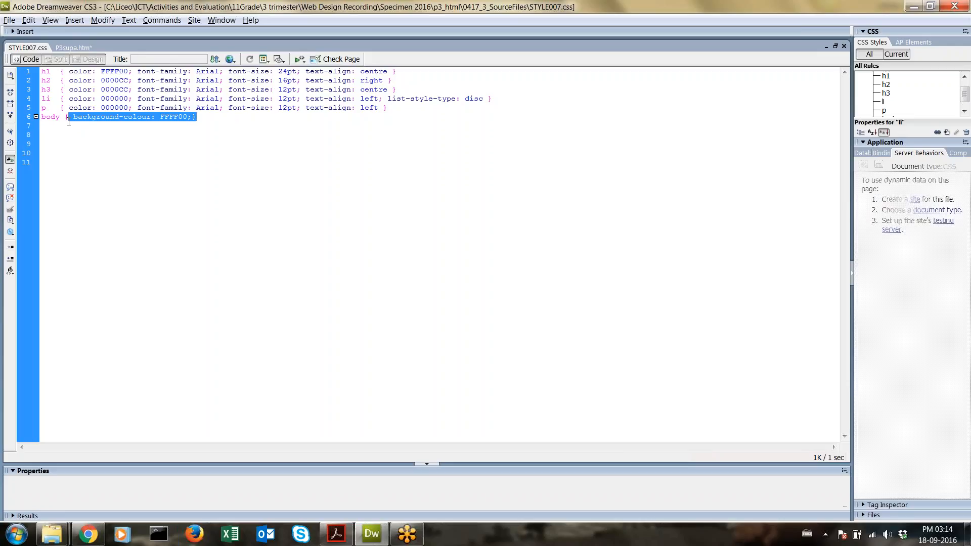
{"action": "left_click", "coordinate": [61, 538]}
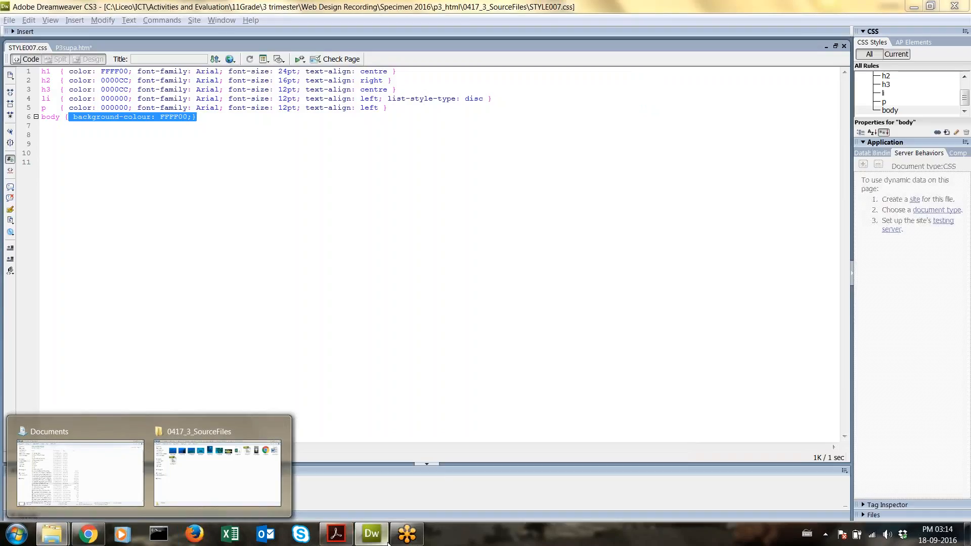
{"action": "left_click", "coordinate": [382, 534]}
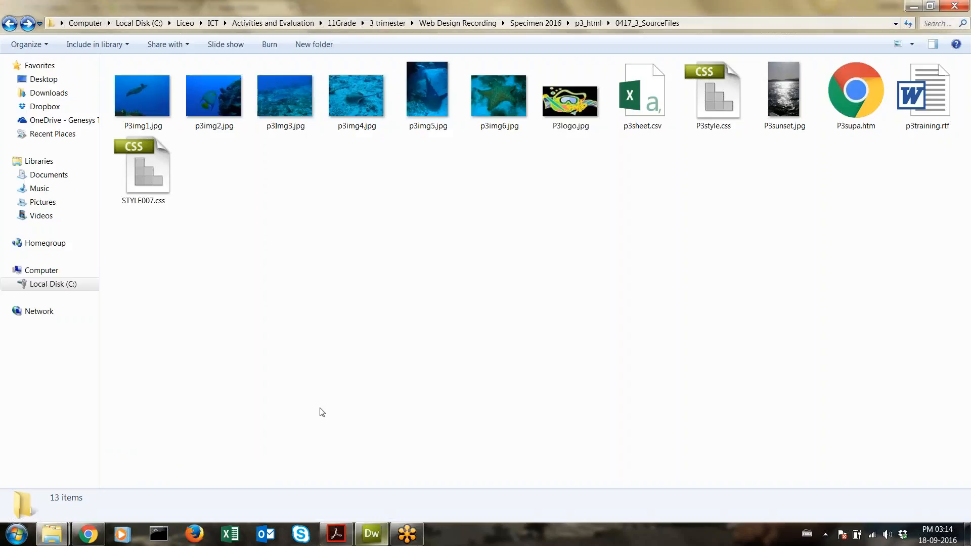
{"action": "left_click", "coordinate": [381, 537]}
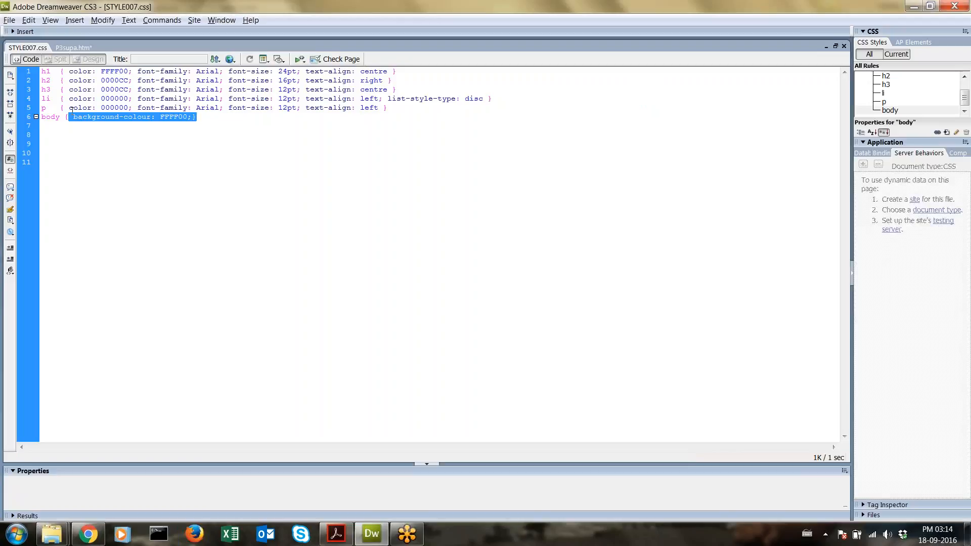
{"action": "left_click", "coordinate": [65, 47]}
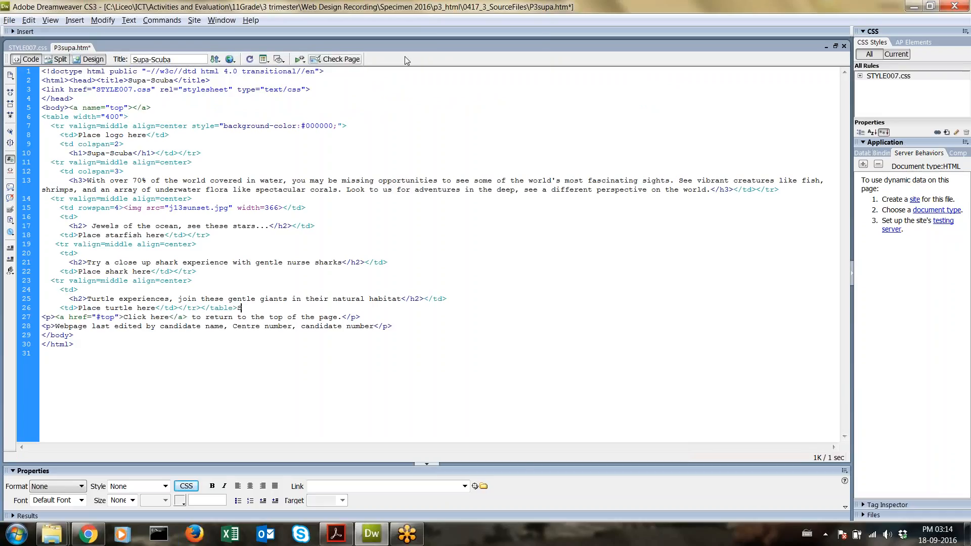
Step: List all CSS rules, show the page in Design view, and start attaching an external style sheet
{"action": "left_click", "coordinate": [873, 57]}
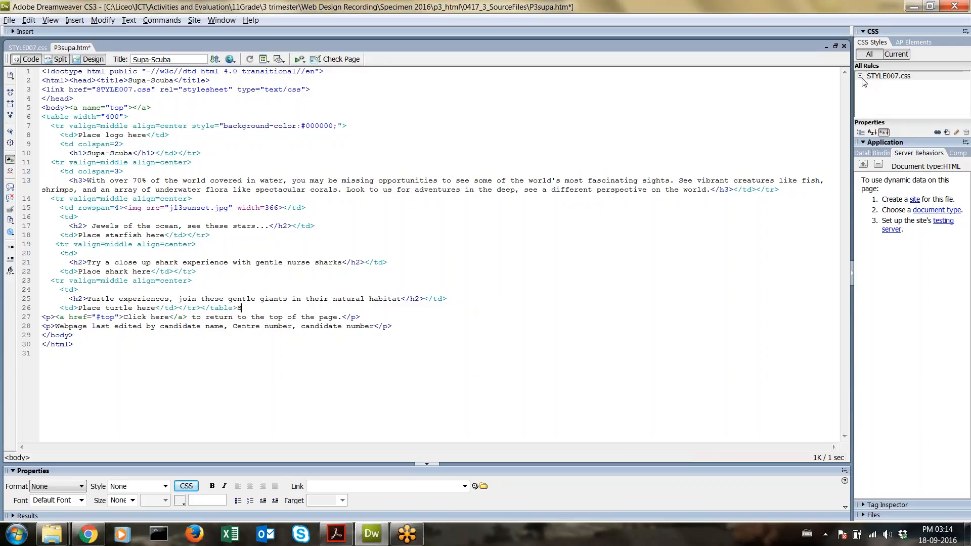
{"action": "left_click", "coordinate": [862, 79]}
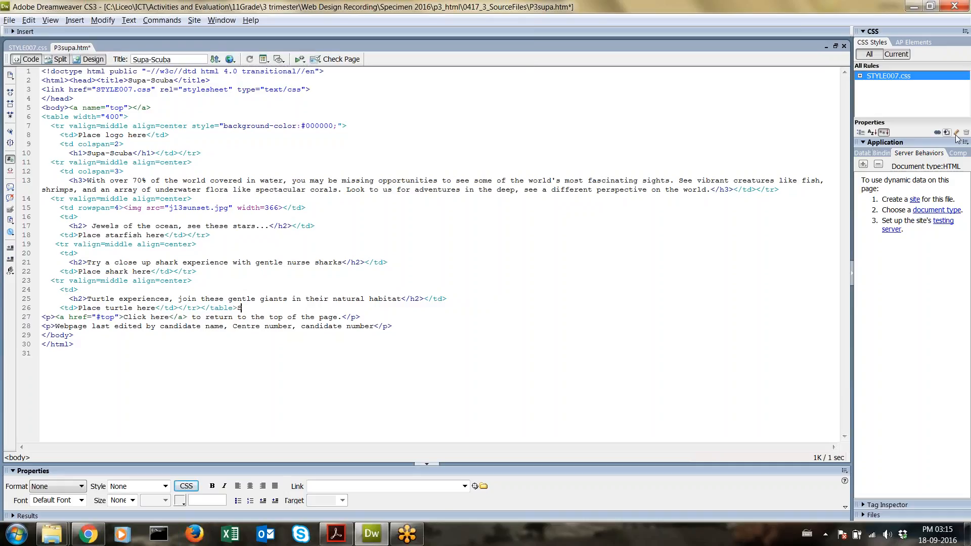
{"action": "left_click", "coordinate": [82, 60]}
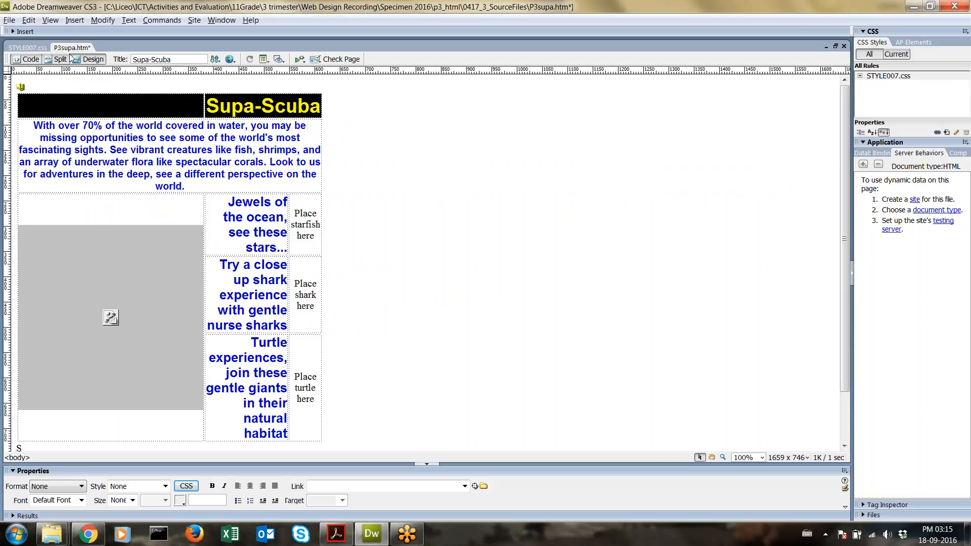
{"action": "left_click", "coordinate": [25, 60]}
{"action": "left_click", "coordinate": [57, 60]}
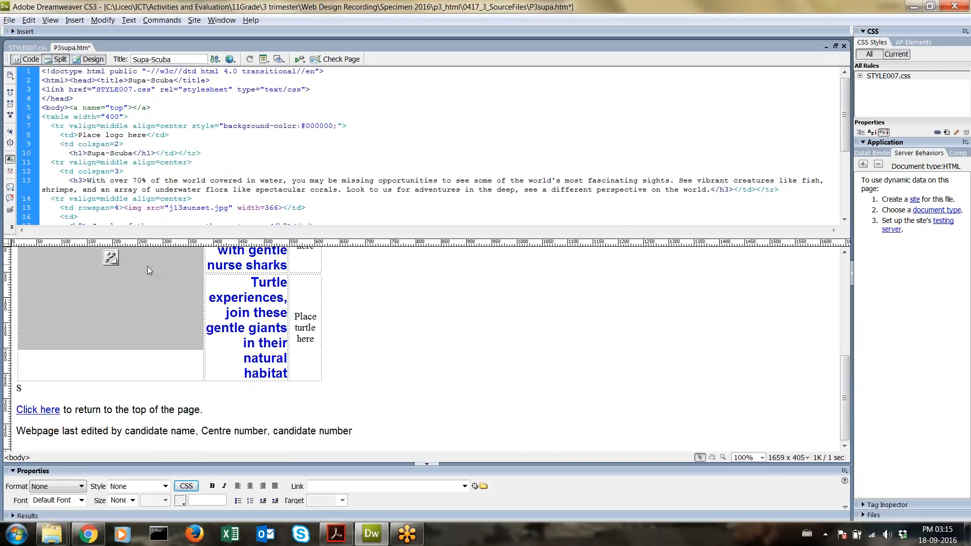
{"action": "left_click", "coordinate": [94, 60]}
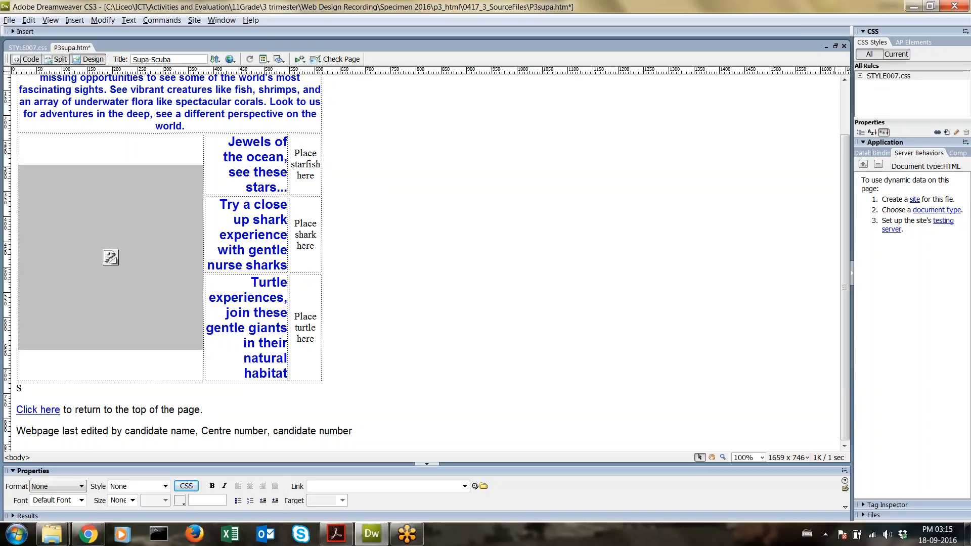
{"action": "left_click", "coordinate": [937, 133]}
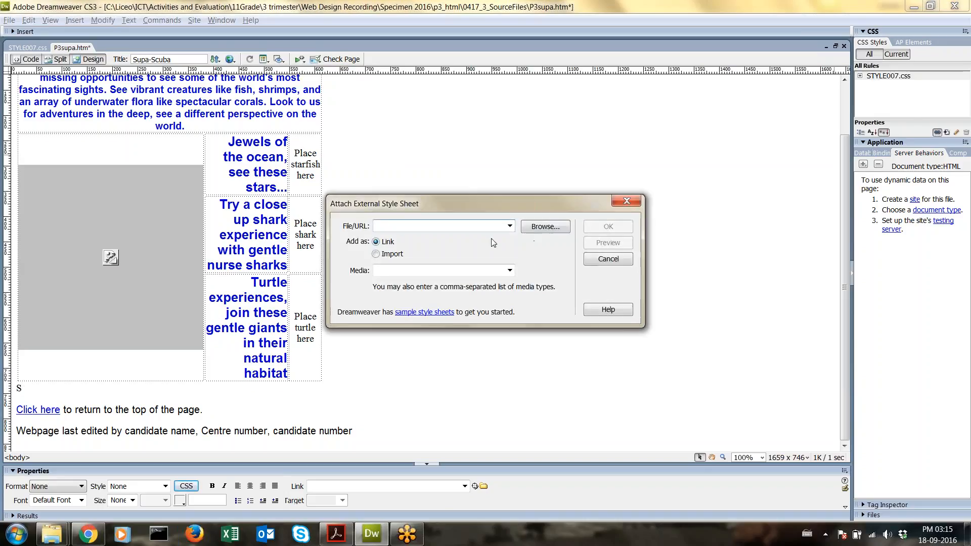
Step: Browse to the 0417_3_SourceFiles folder and link STYLE007.css to the page
{"action": "left_click", "coordinate": [538, 227]}
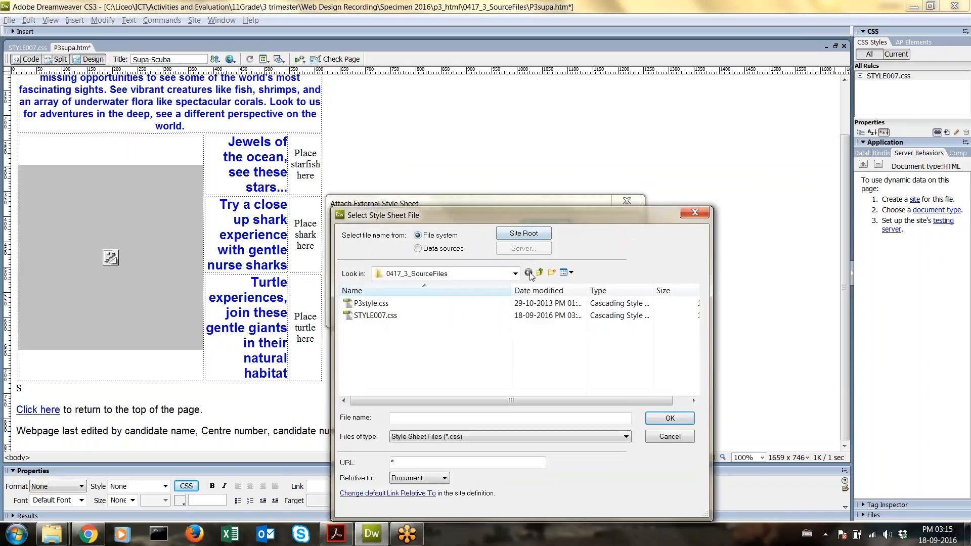
{"action": "left_click", "coordinate": [540, 273]}
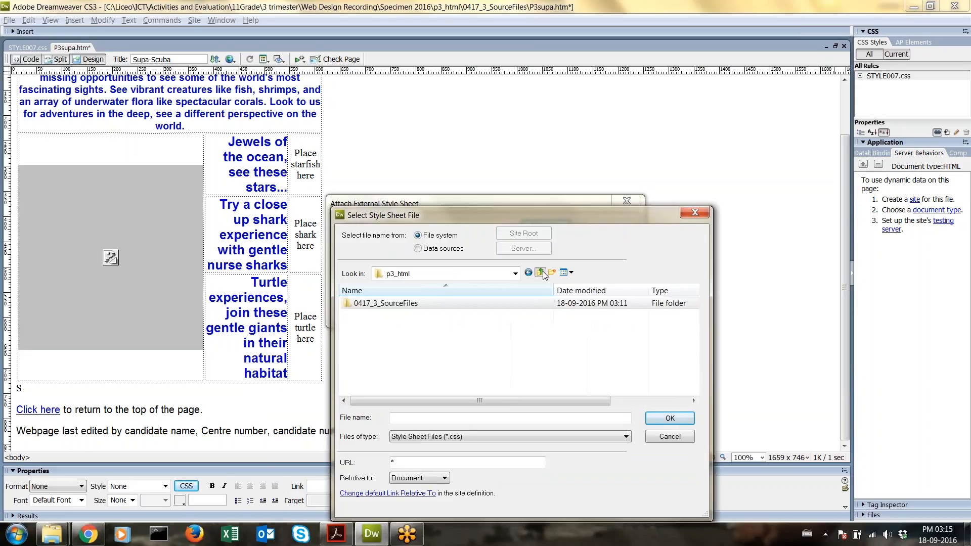
{"action": "double_click", "coordinate": [471, 304]}
{"action": "double_click", "coordinate": [405, 319]}
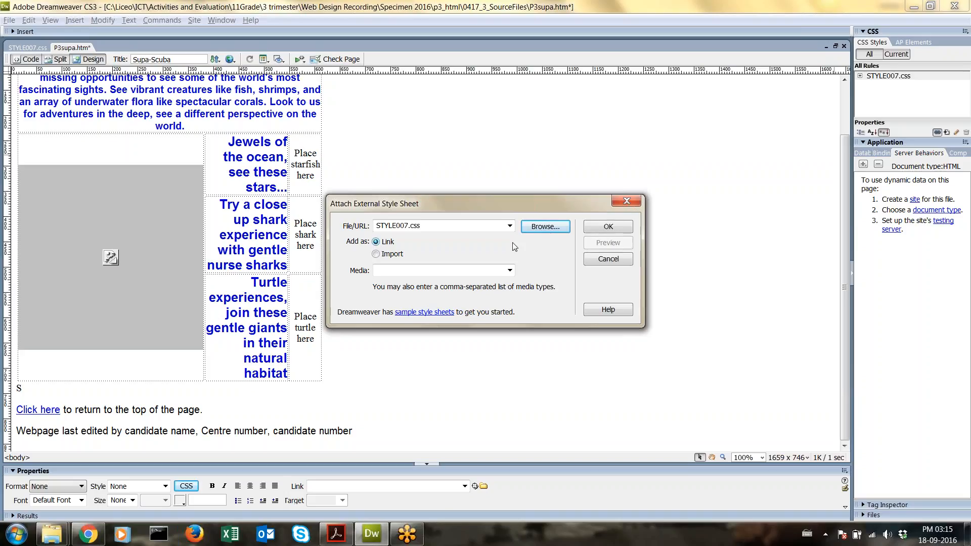
{"action": "left_click", "coordinate": [608, 228]}
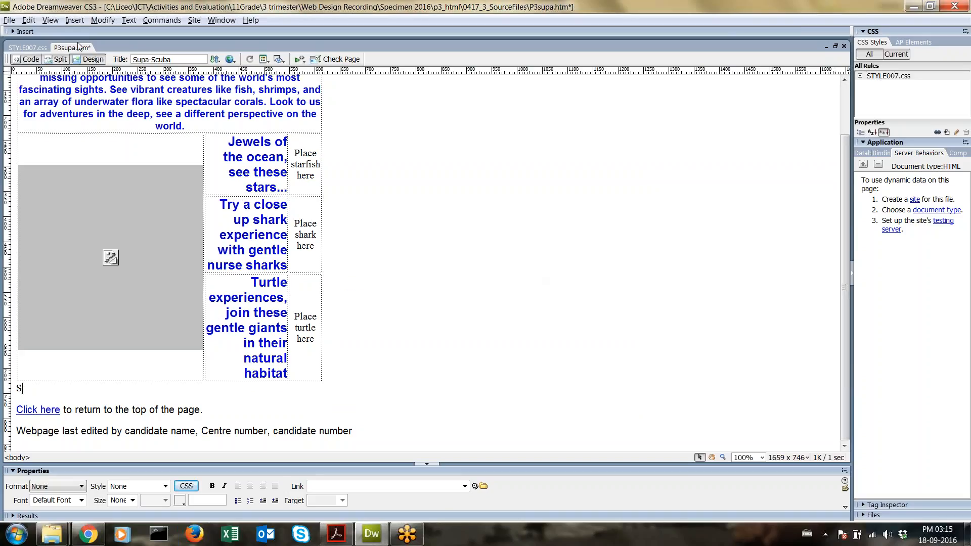
Step: Reload the Supa-Scuba page in Chrome to check its current styling
{"action": "left_click", "coordinate": [33, 45]}
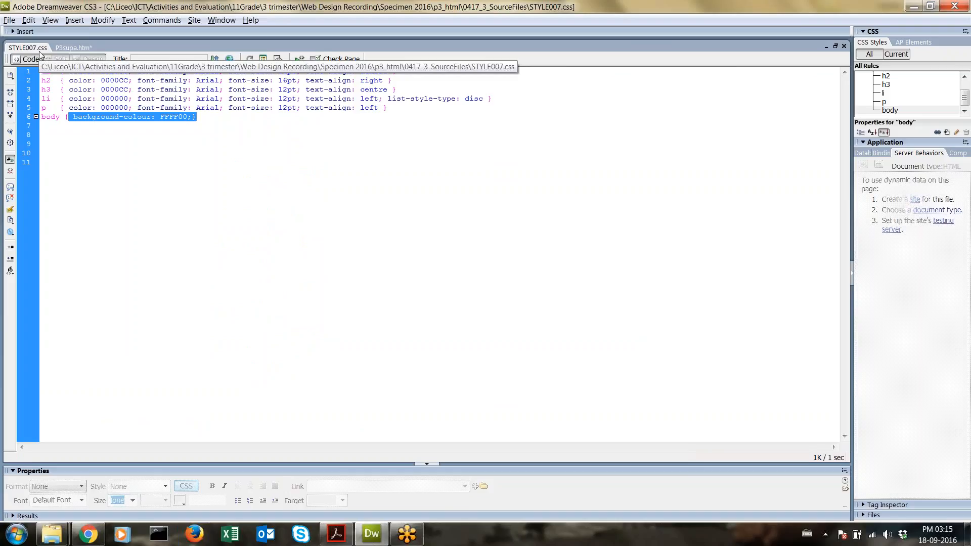
{"action": "left_click", "coordinate": [88, 534]}
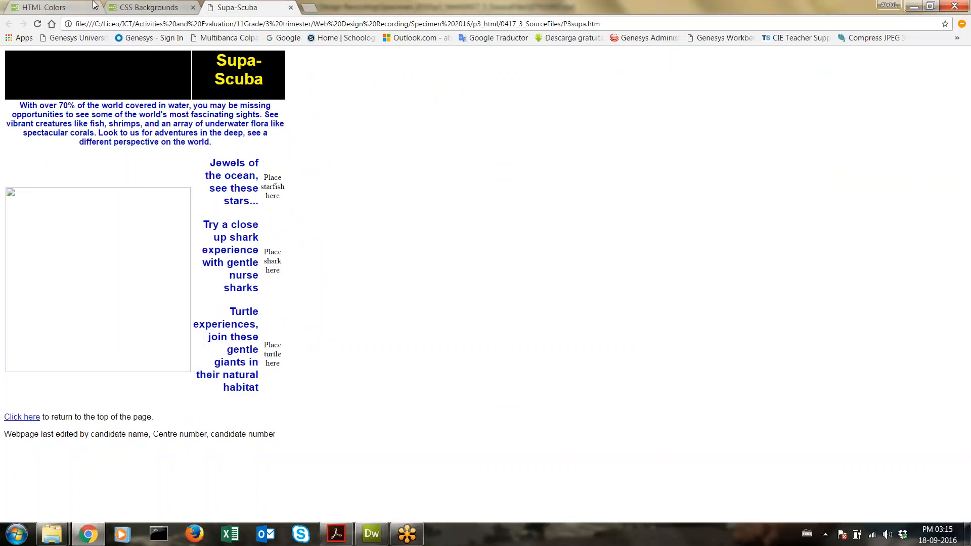
{"action": "left_click", "coordinate": [39, 23]}
Step: Change the h1 colour in STYLE007.css to FF0000 and open the w3schools HTML Colors page
{"action": "left_click", "coordinate": [372, 534]}
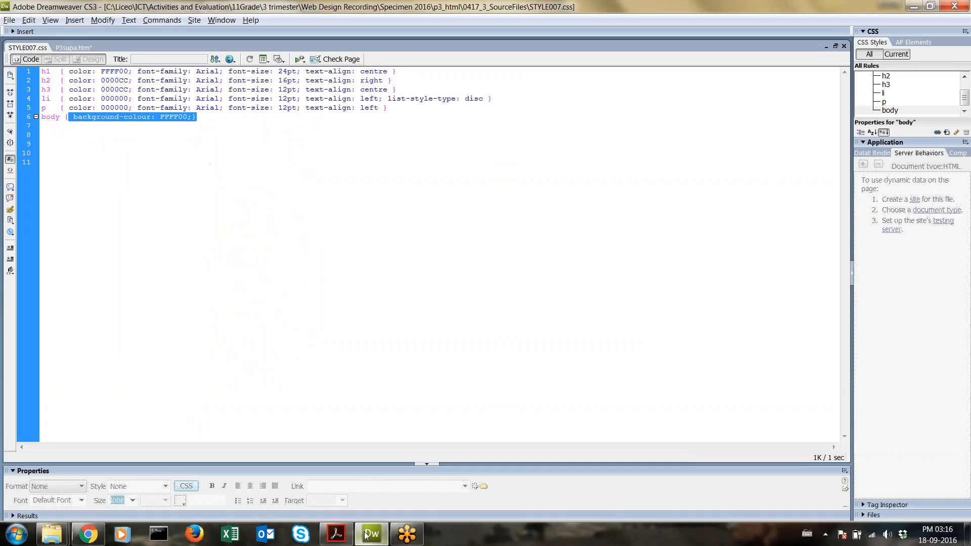
{"action": "left_click", "coordinate": [118, 73]}
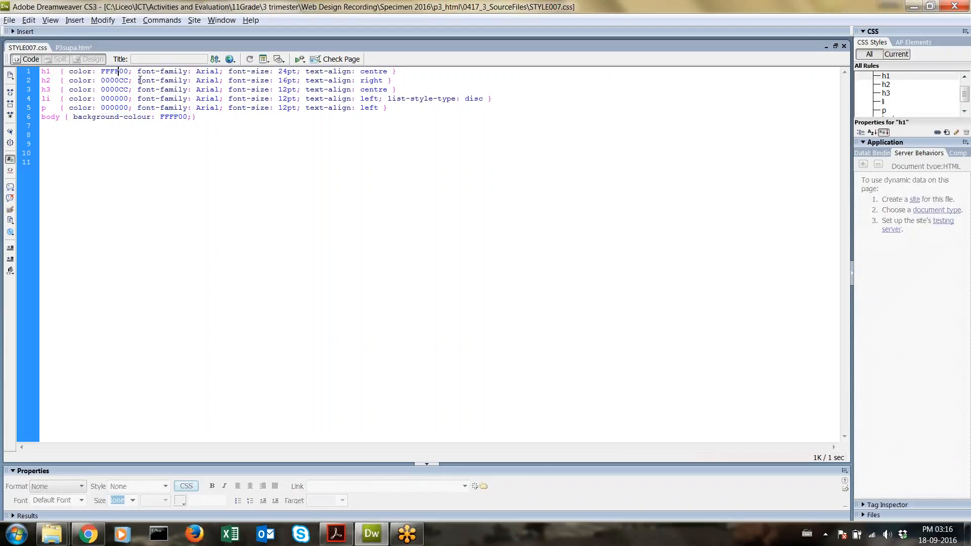
{"action": "key", "text": "BackSpace"}
{"action": "key", "text": "BackSpace"}
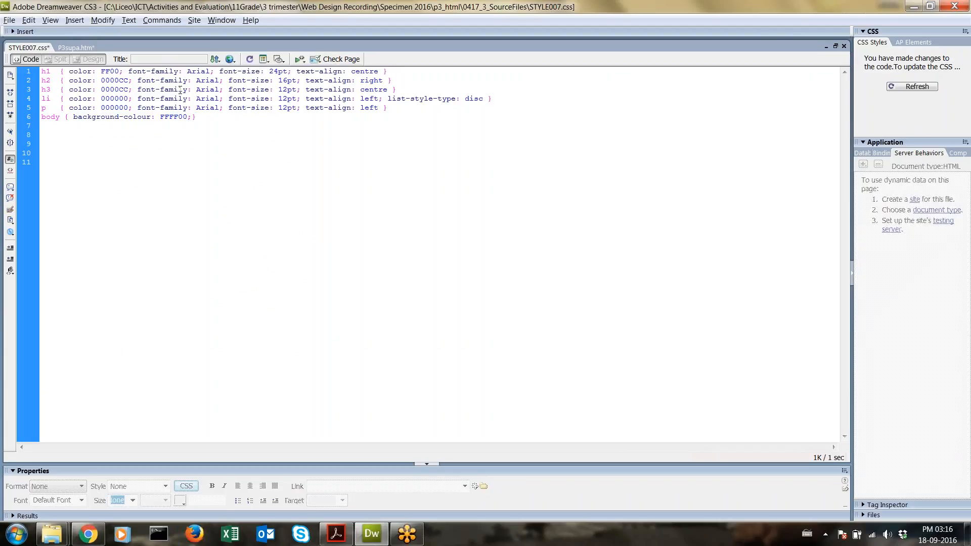
{"action": "type", "text": "00"}
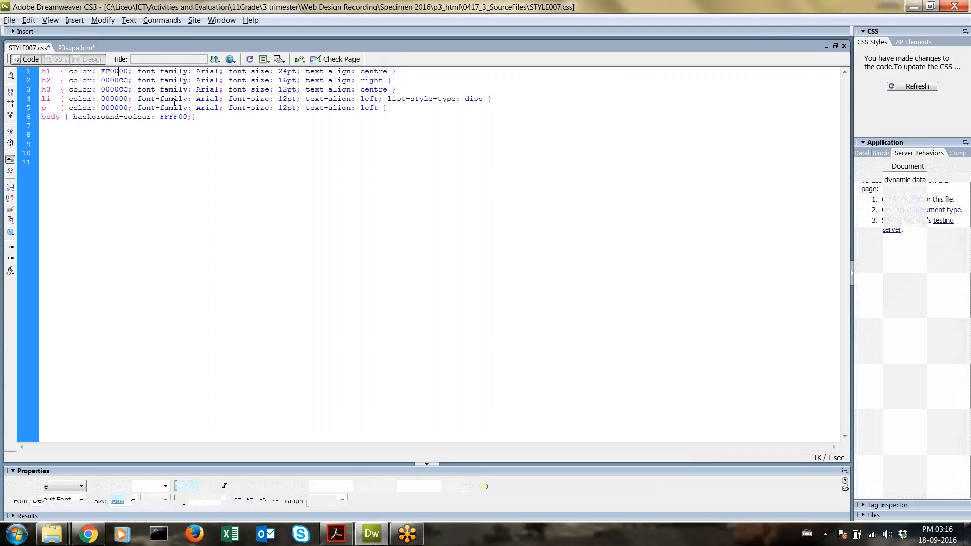
{"action": "left_click", "coordinate": [88, 534]}
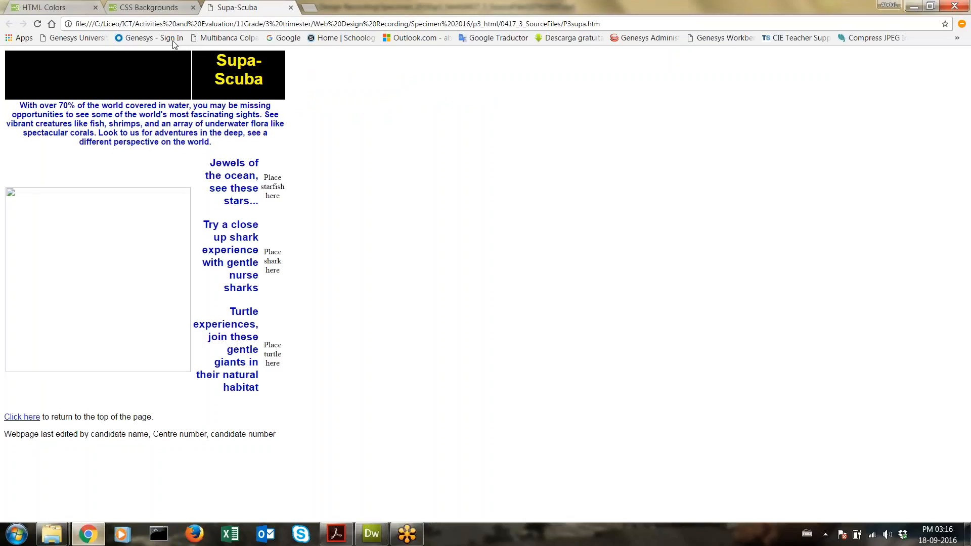
{"action": "left_click", "coordinate": [76, 6]}
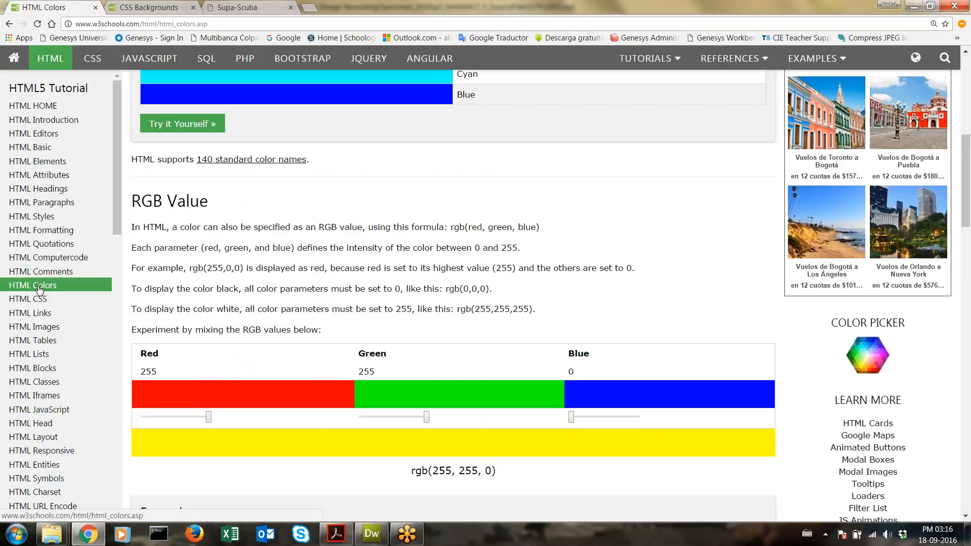
Step: Lower the w3schools mixer's green and red sliders to reach olive rgb(91, 115, 0)
{"action": "scroll", "coordinate": [453, 297], "scroll_direction": "down", "scroll_amount": 2}
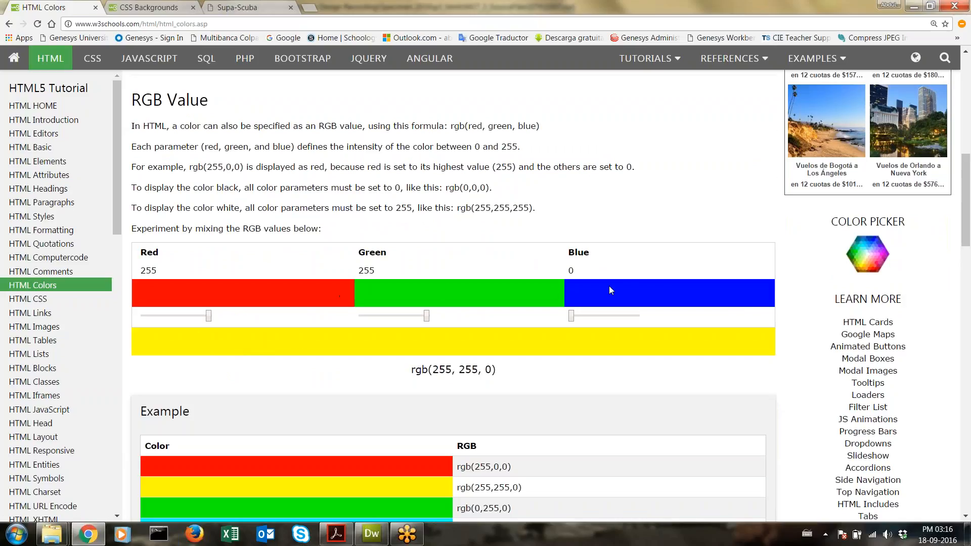
{"action": "left_click_drag", "start_coordinate": [427, 317], "coordinate": [389, 319]}
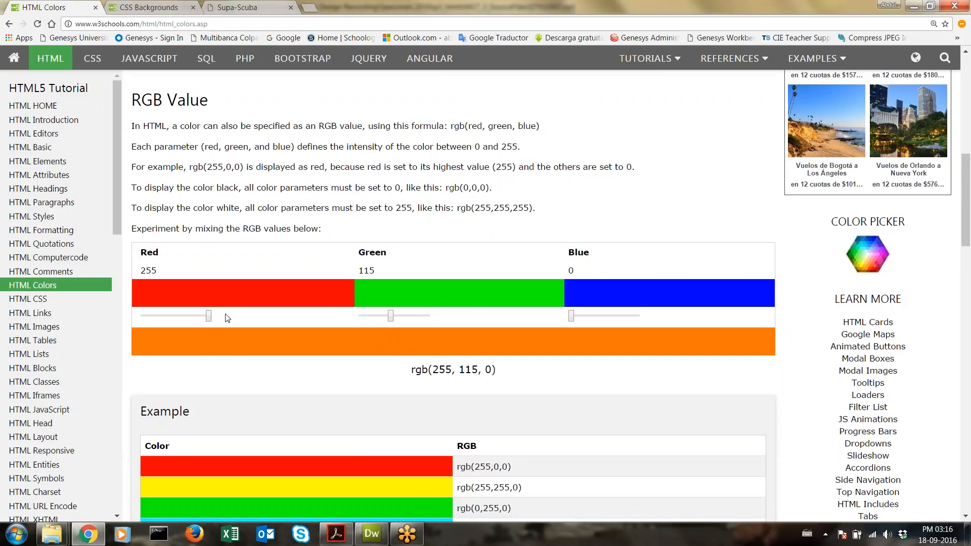
{"action": "left_click_drag", "start_coordinate": [209, 317], "coordinate": [169, 322]}
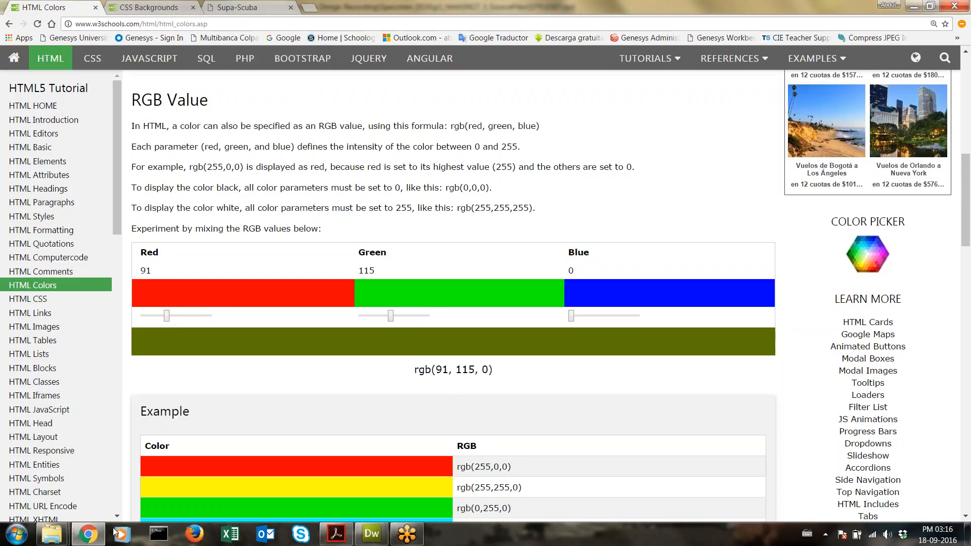
{"action": "left_click", "coordinate": [372, 535]}
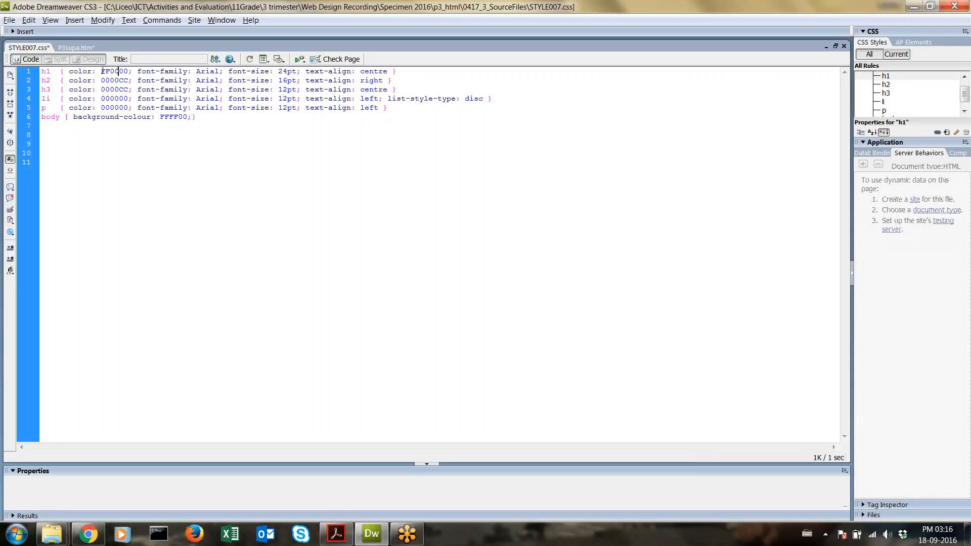
Step: Launch Windows Calculator in Programmer mode and centre it on screen
{"action": "left_click", "coordinate": [17, 534]}
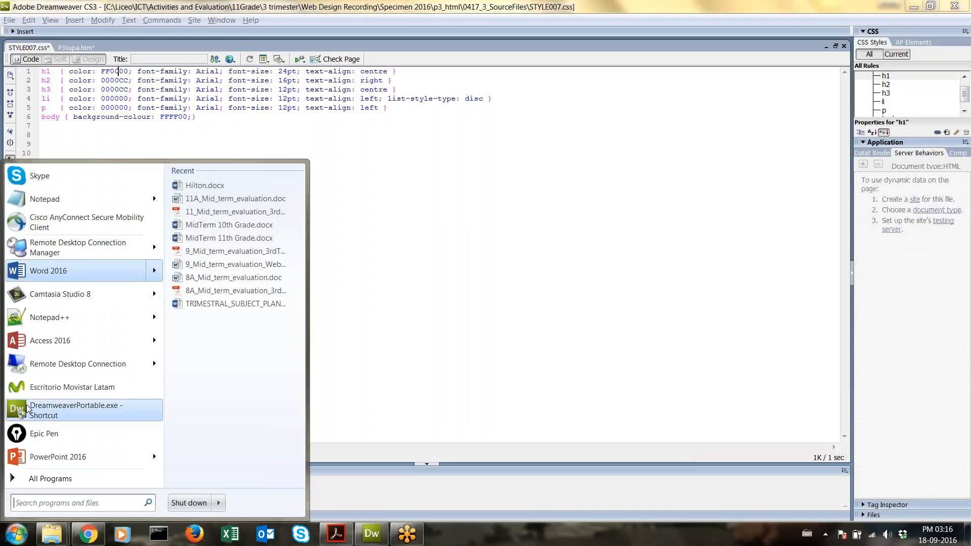
{"action": "type", "text": "cal"}
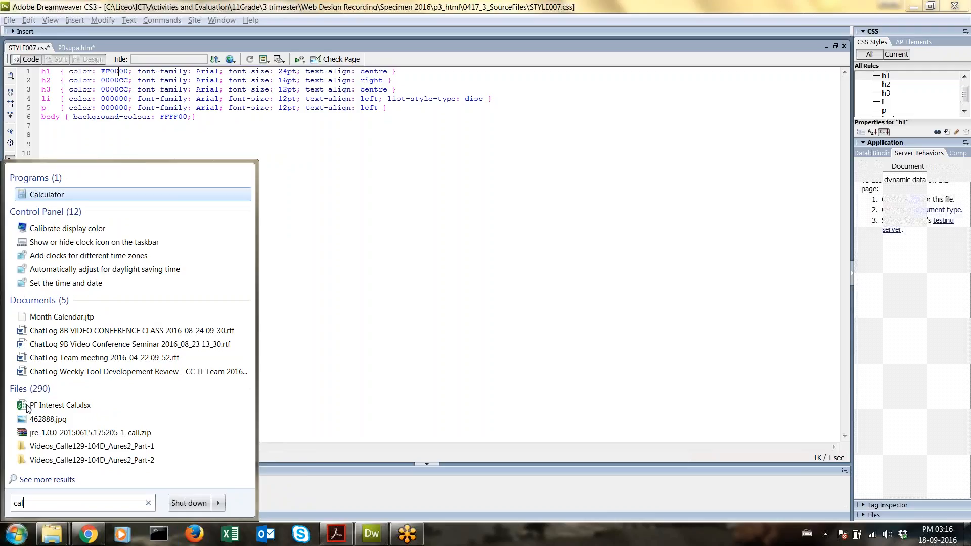
{"action": "key", "text": "Return"}
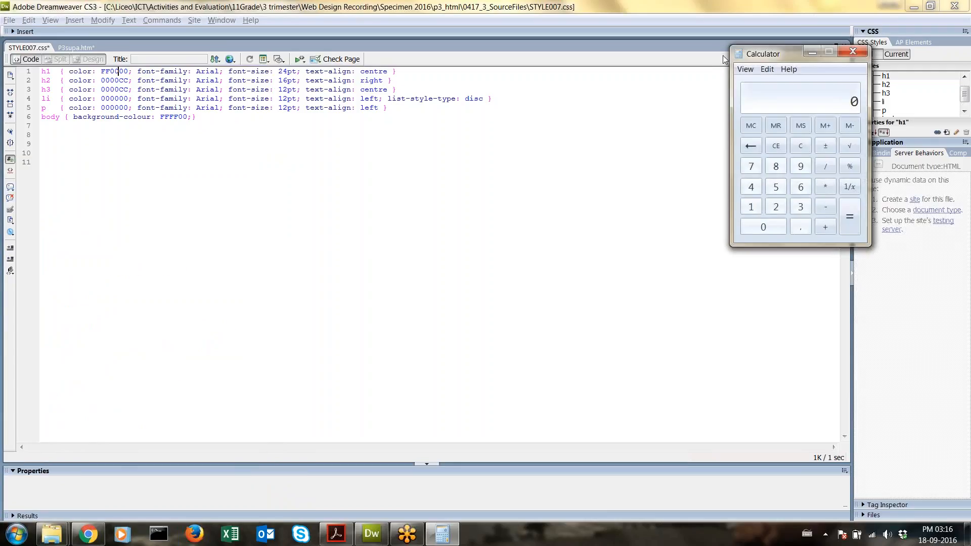
{"action": "left_click", "coordinate": [744, 69]}
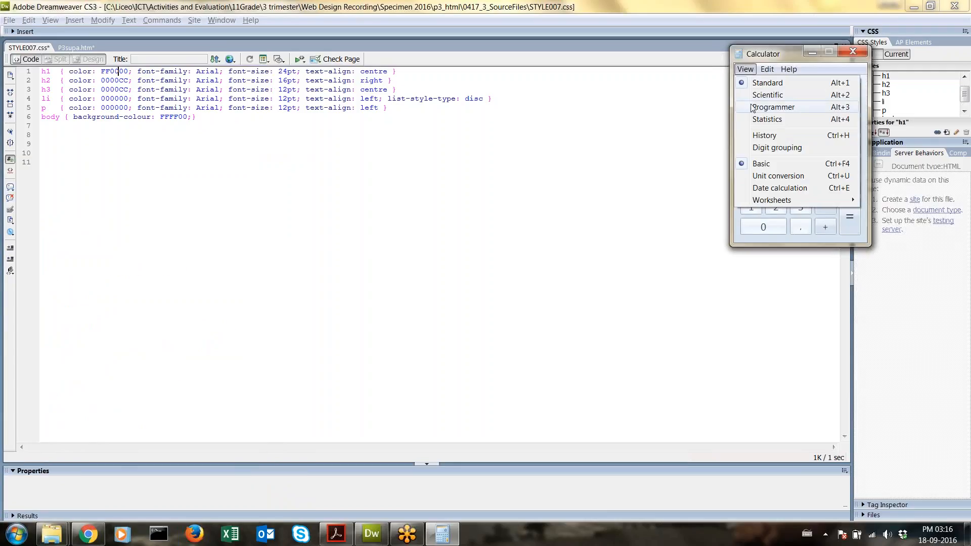
{"action": "left_click", "coordinate": [752, 108]}
{"action": "left_click_drag", "start_coordinate": [836, 54], "coordinate": [402, 73]}
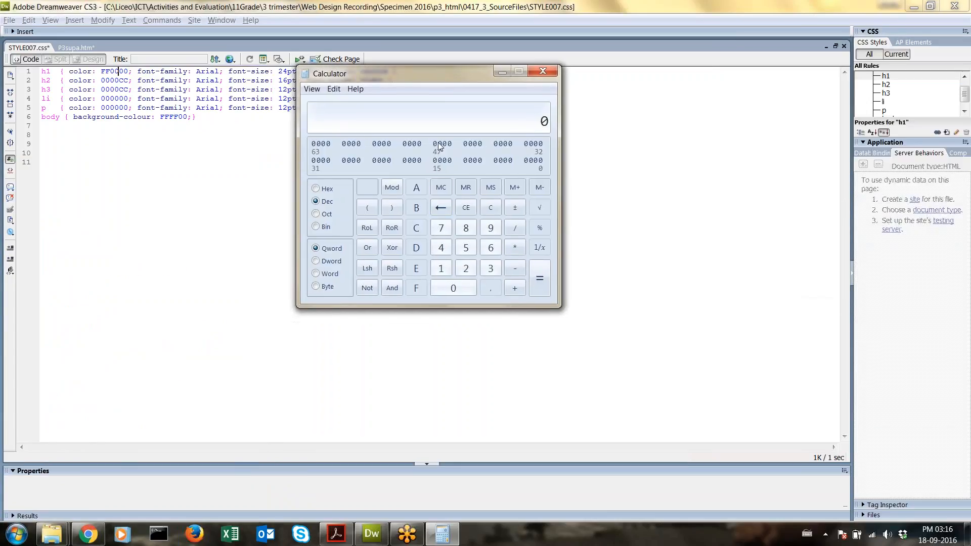
Step: Convert hex FF to decimal 255, then close Calculator
{"action": "left_click", "coordinate": [317, 188]}
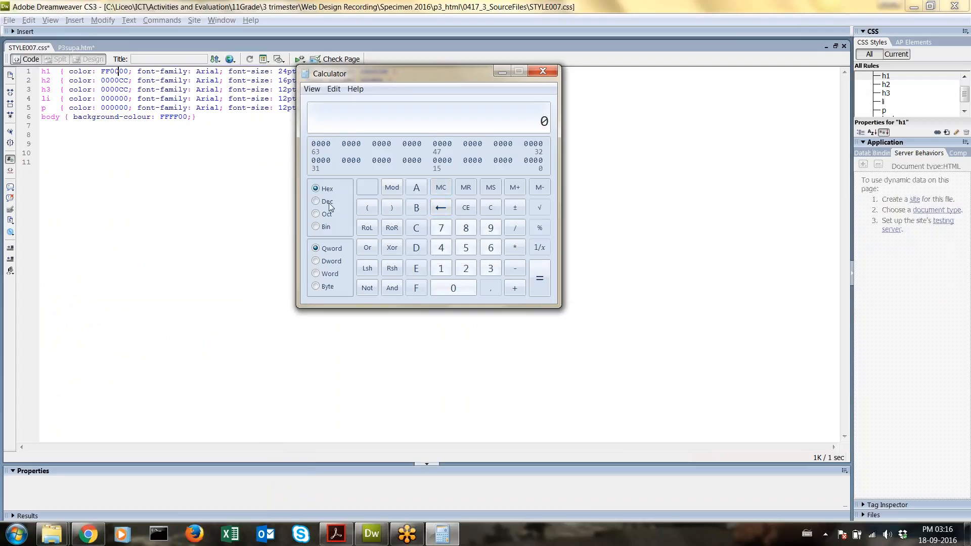
{"action": "type", "text": "ff"}
{"action": "left_click", "coordinate": [327, 202]}
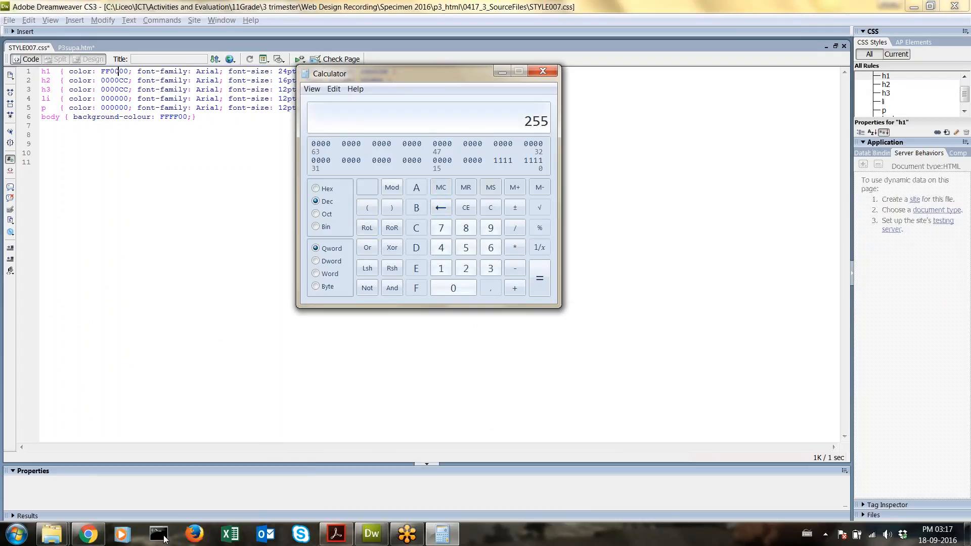
{"action": "mouse_move", "coordinate": [88, 534]}
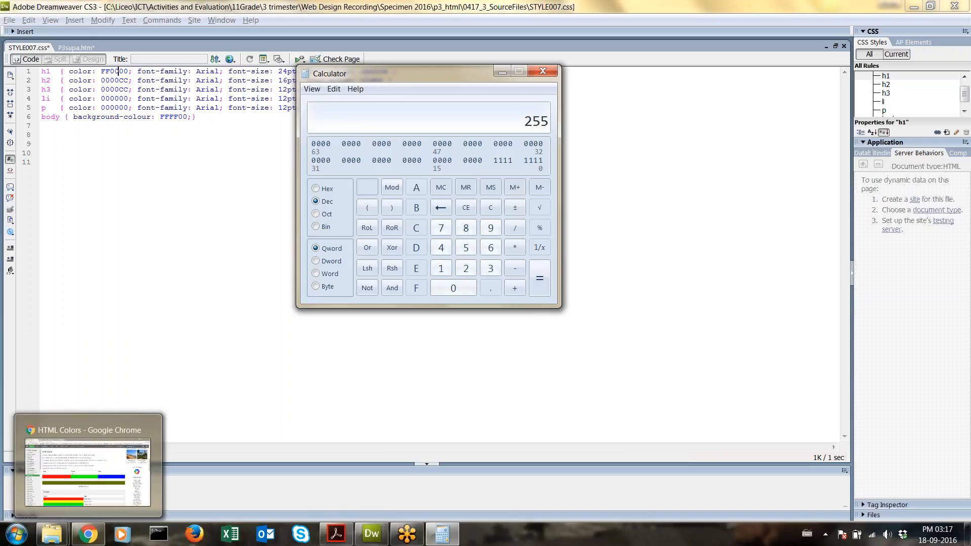
{"action": "left_click", "coordinate": [542, 71]}
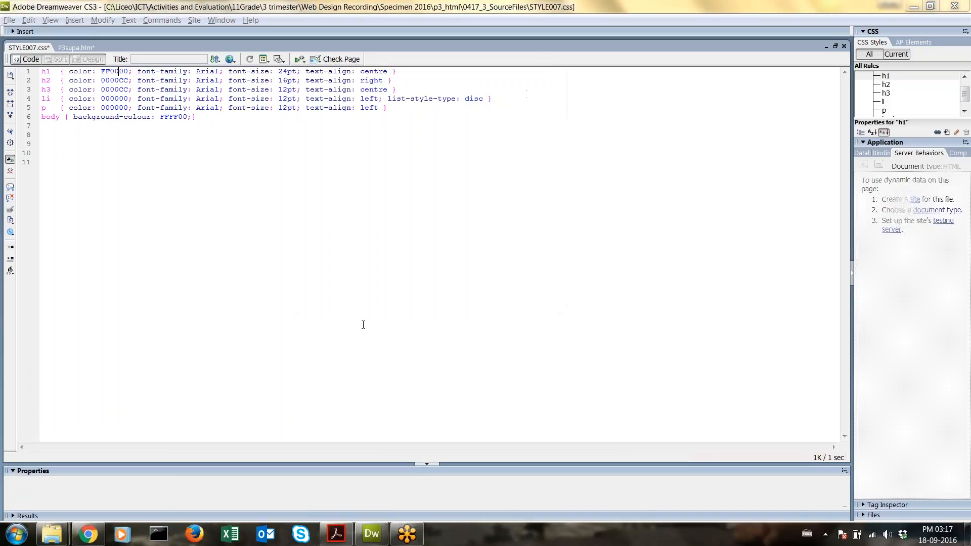
Step: Set the w3schools RGB mixer to red rgb(255, 0, 0) and select the 255 value
{"action": "left_click", "coordinate": [89, 534]}
{"action": "left_click_drag", "start_coordinate": [169, 313], "coordinate": [221, 319]}
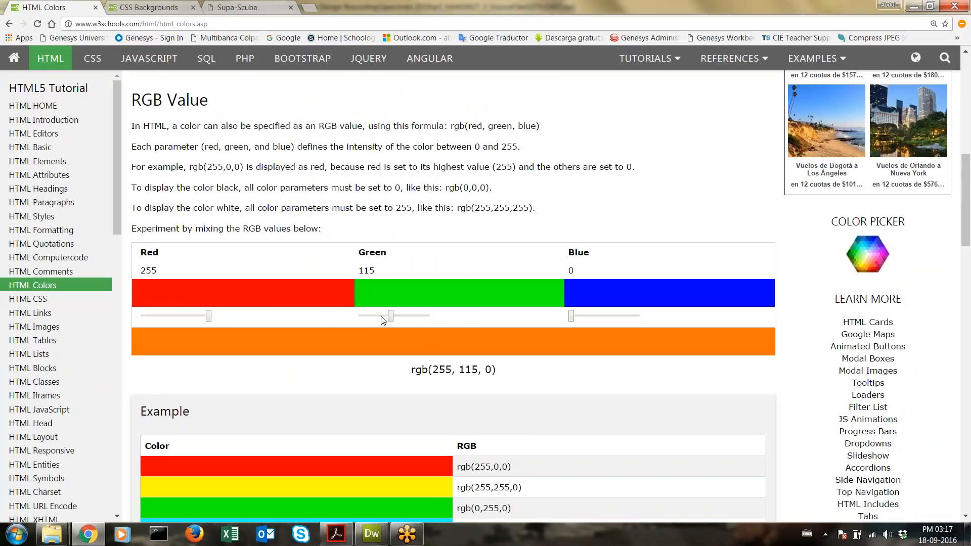
{"action": "left_click_drag", "start_coordinate": [390, 317], "coordinate": [359, 318]}
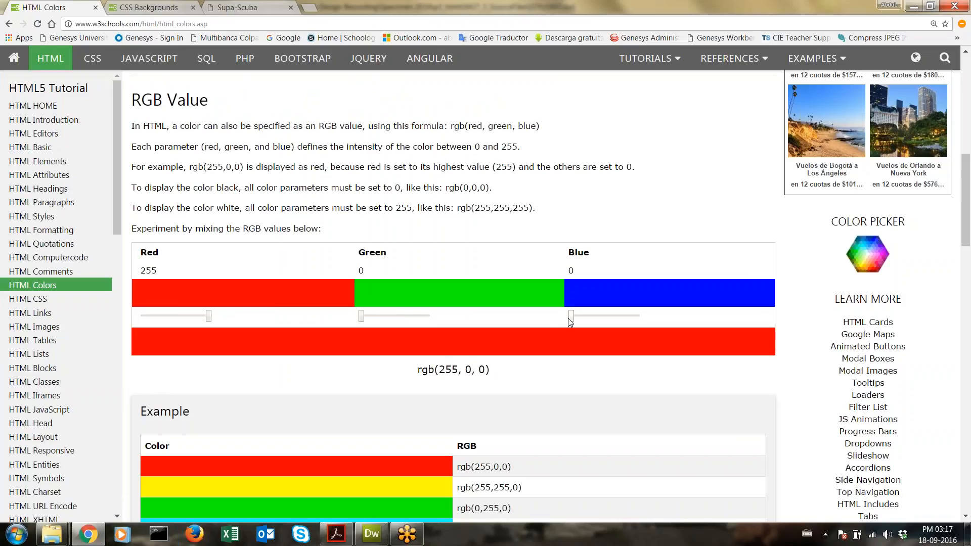
{"action": "double_click", "coordinate": [448, 370]}
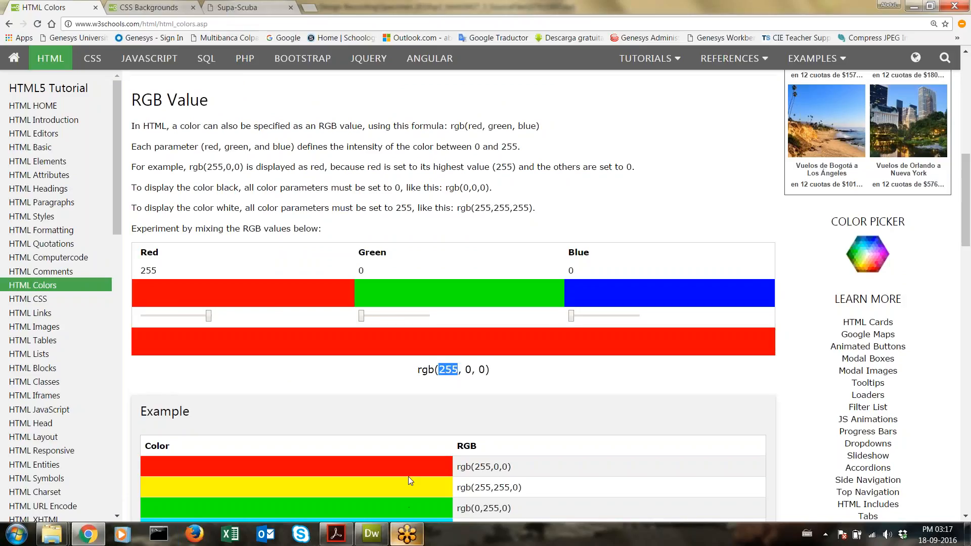
Step: Put the cursor in the h1 colour value of STYLE007.css, then view the exam paper
{"action": "left_click", "coordinate": [371, 534]}
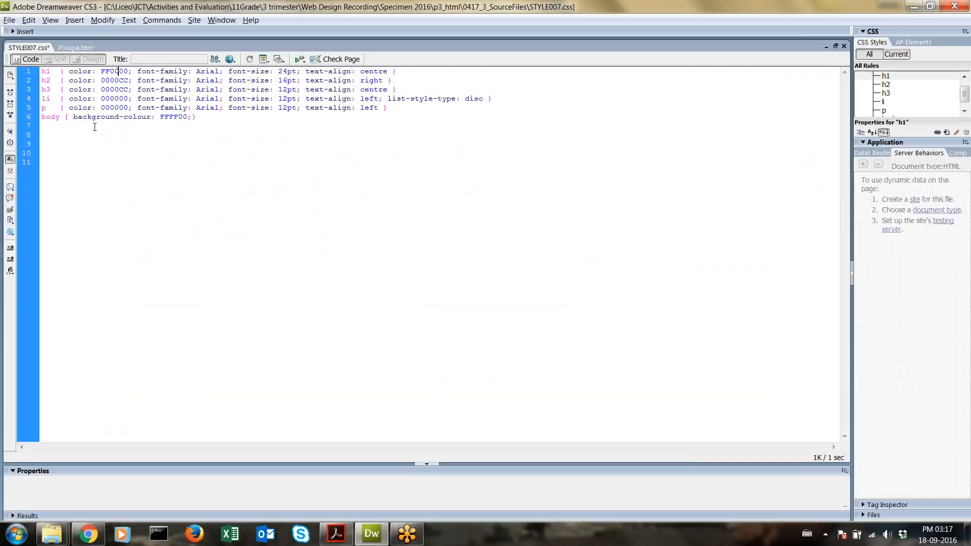
{"action": "left_click", "coordinate": [119, 74]}
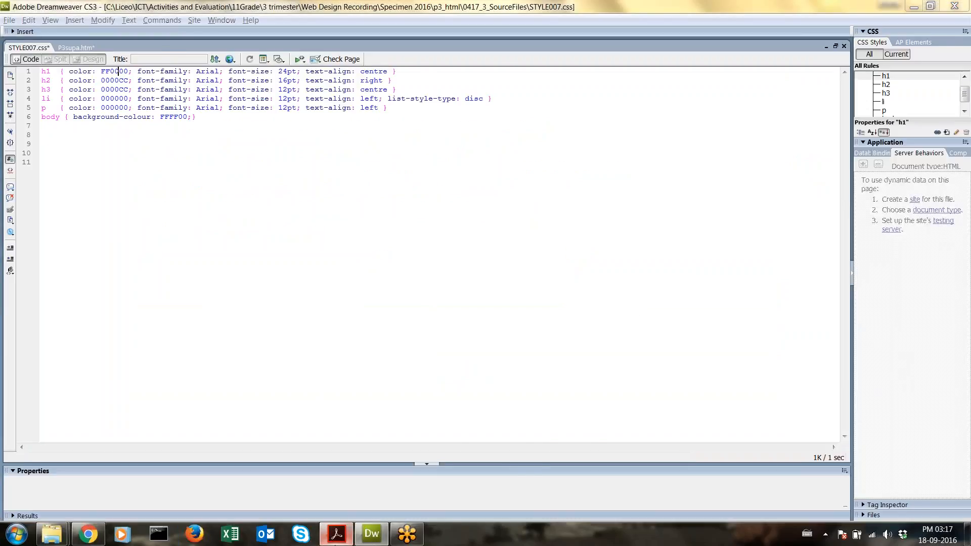
{"action": "left_click", "coordinate": [337, 534]}
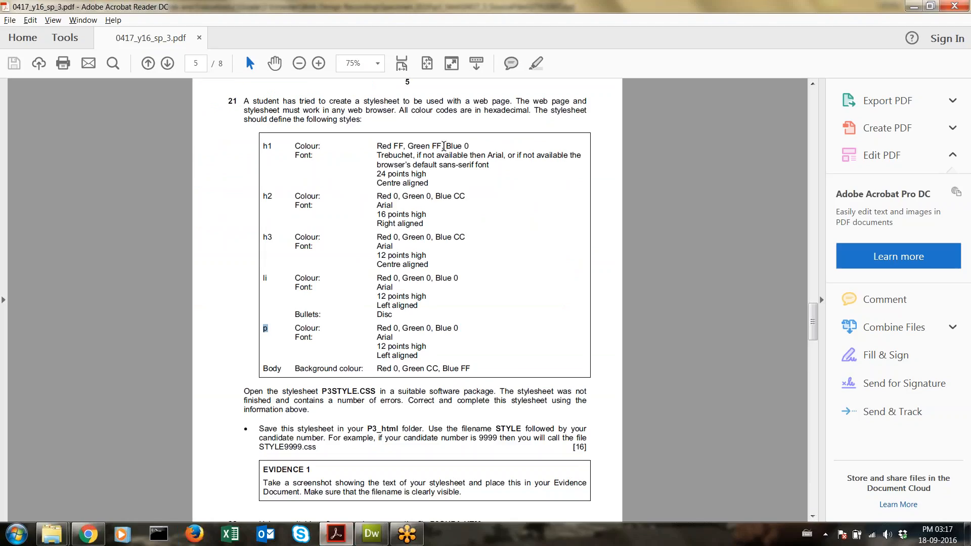
Step: Save STYLE007.css and reload the Supa-Scuba page in Chrome to check the red heading
{"action": "left_click", "coordinate": [371, 534]}
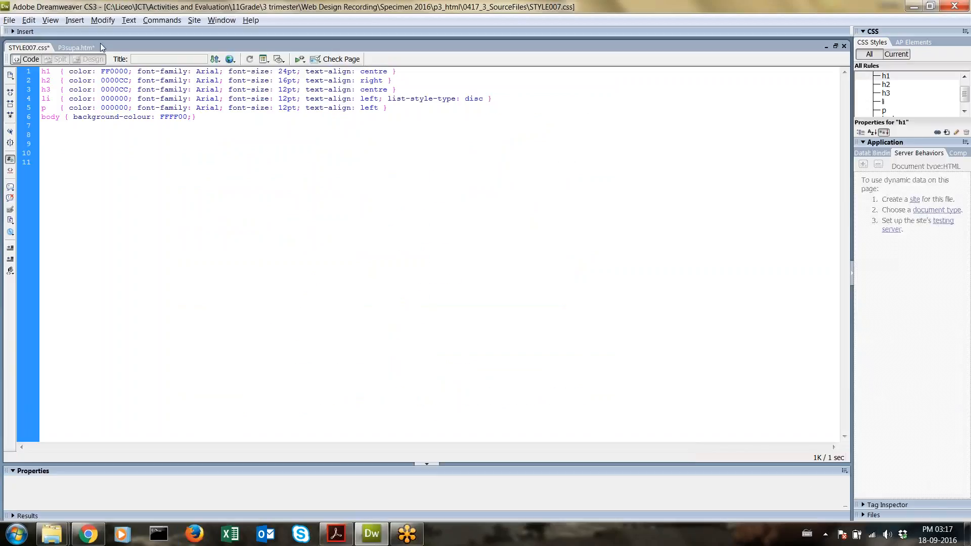
{"action": "left_click", "coordinate": [9, 20]}
{"action": "left_click", "coordinate": [27, 123]}
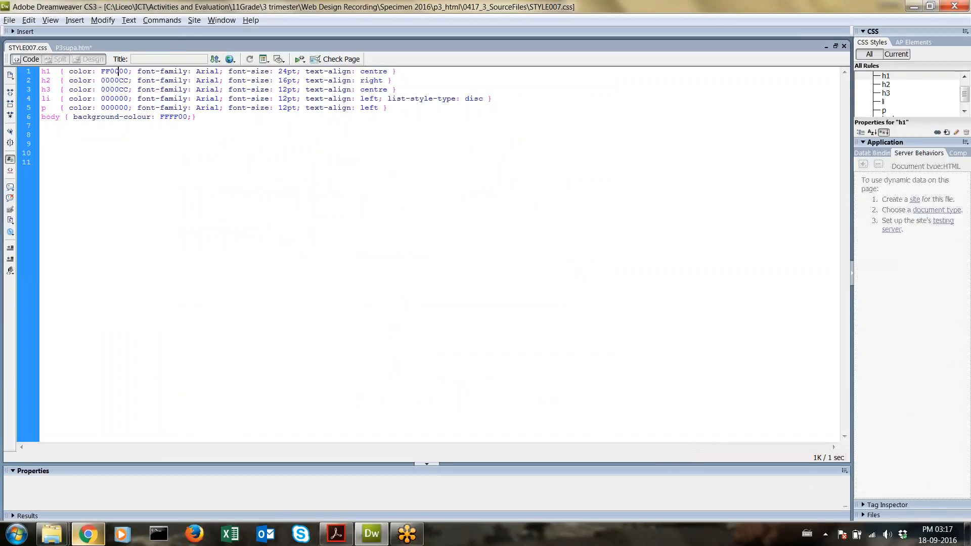
{"action": "key", "text": "alt+Tab"}
{"action": "left_click", "coordinate": [243, 6]}
{"action": "key", "text": "F5"}
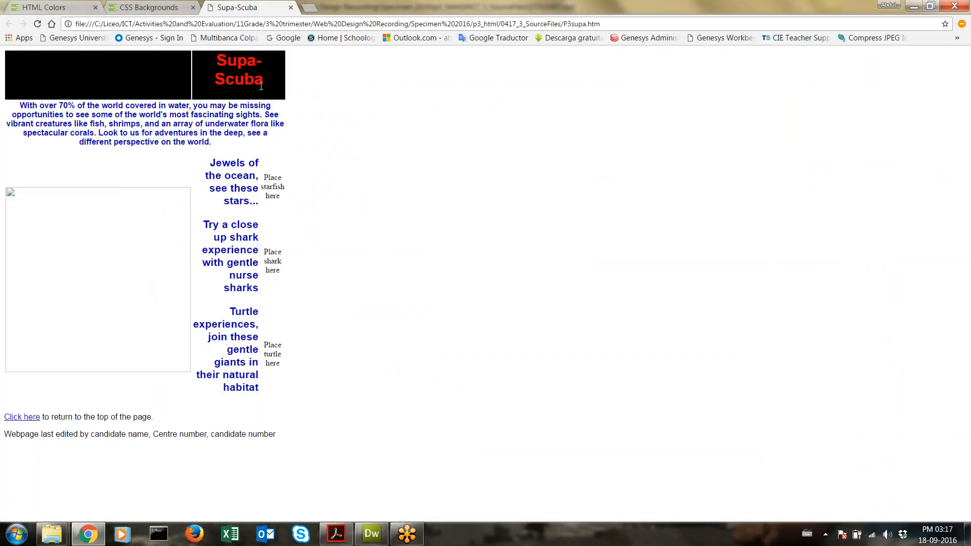
{"action": "left_click_drag", "start_coordinate": [259, 84], "coordinate": [204, 56]}
{"action": "left_click", "coordinate": [317, 123]}
Step: Change the h1 colour in STYLE007.css back to yellow FFFF00
{"action": "left_click", "coordinate": [361, 539]}
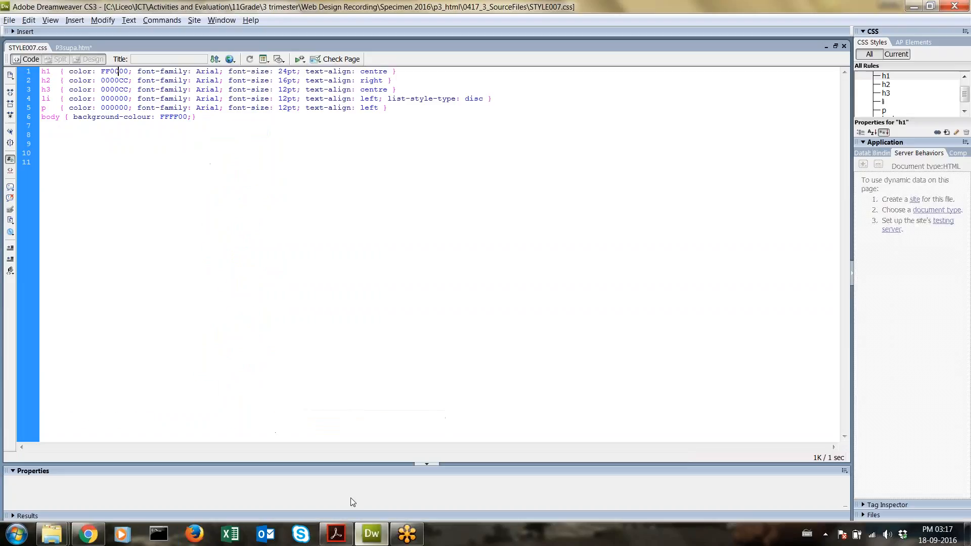
{"action": "key", "text": "BackSpace"}
{"action": "key", "text": "BackSpace"}
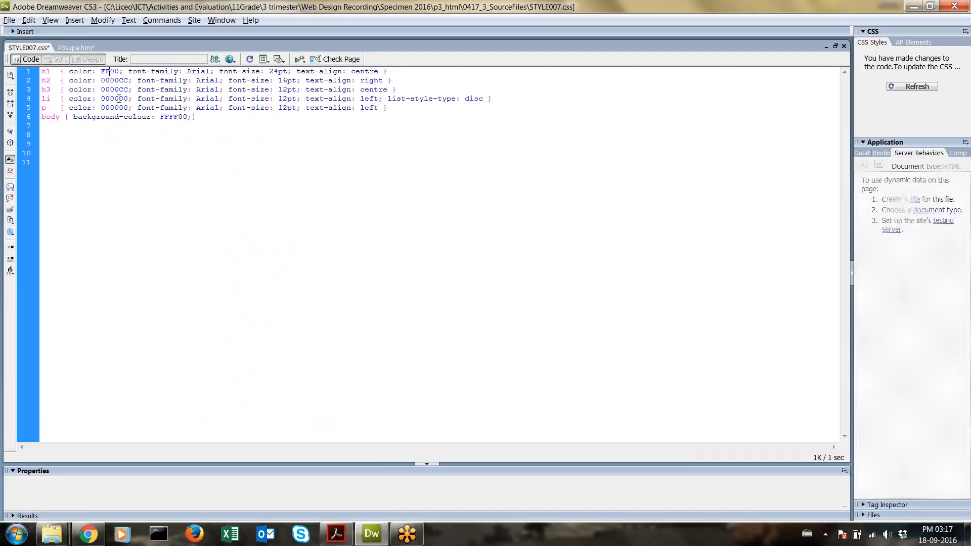
{"action": "type", "text": "f"}
{"action": "key", "text": "BackSpace"}
{"action": "type", "text": "FF"}
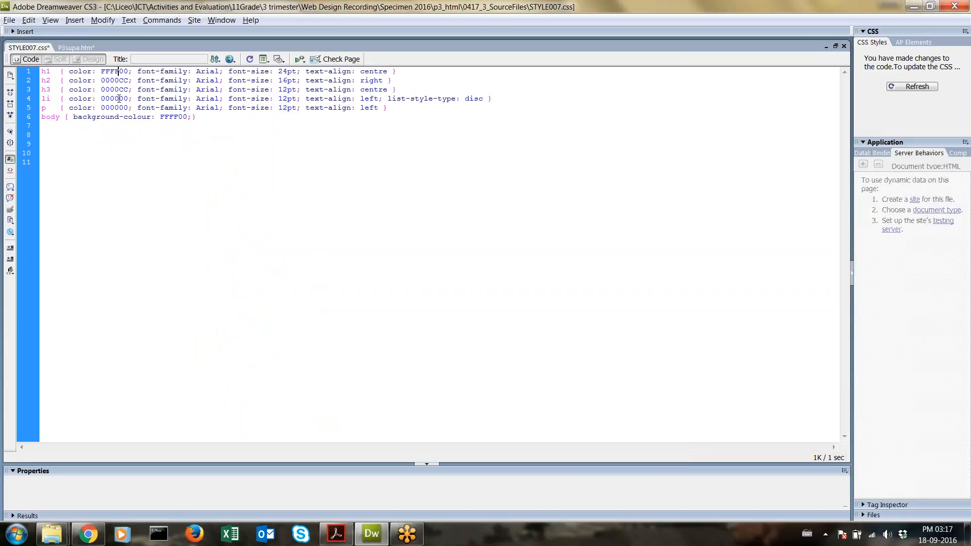
{"action": "left_click", "coordinate": [337, 534]}
{"action": "left_click_drag", "start_coordinate": [290, 146], "coordinate": [508, 367]}
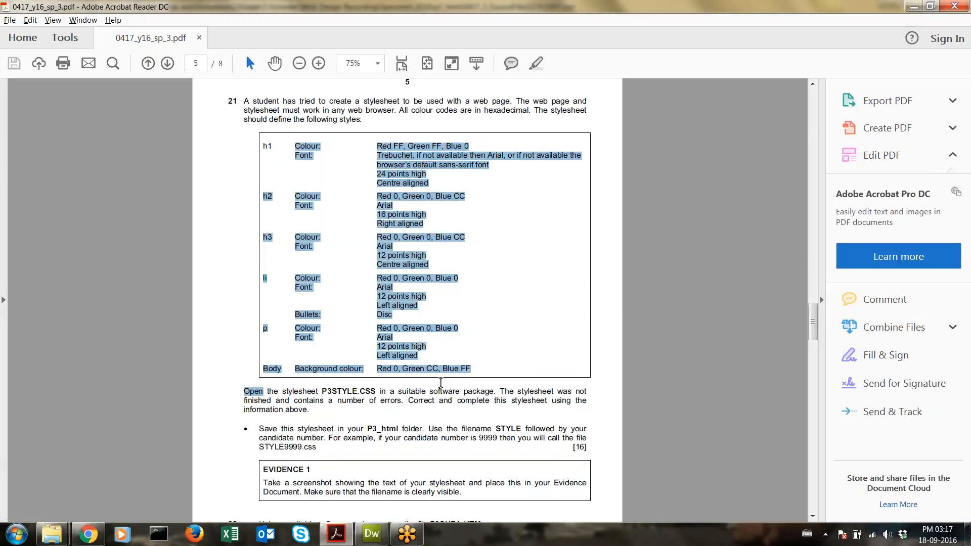
{"action": "left_click", "coordinate": [483, 377]}
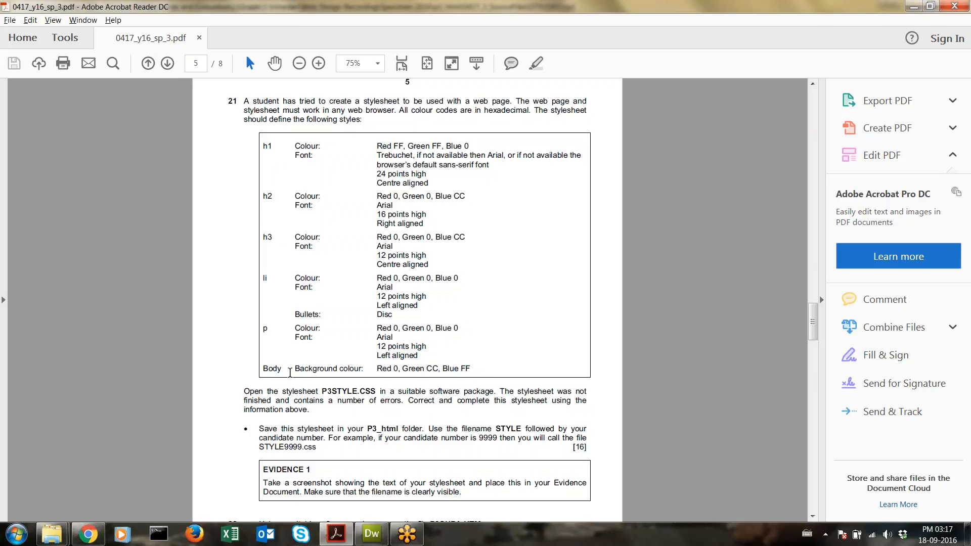
{"action": "left_click_drag", "start_coordinate": [293, 369], "coordinate": [438, 369]}
{"action": "left_click", "coordinate": [399, 433]}
{"action": "scroll", "coordinate": [399, 433], "scroll_direction": "down", "scroll_amount": 3}
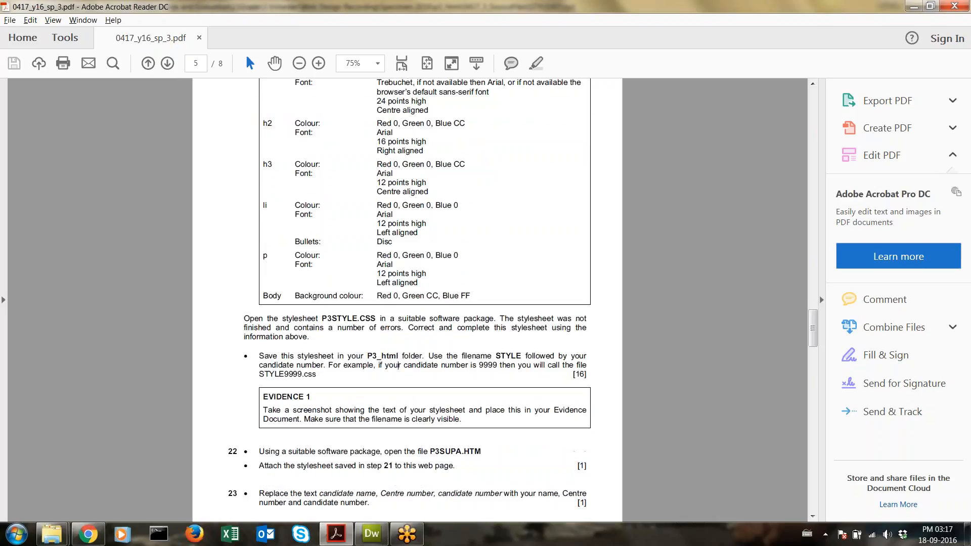
{"action": "left_click_drag", "start_coordinate": [260, 356], "coordinate": [515, 359]}
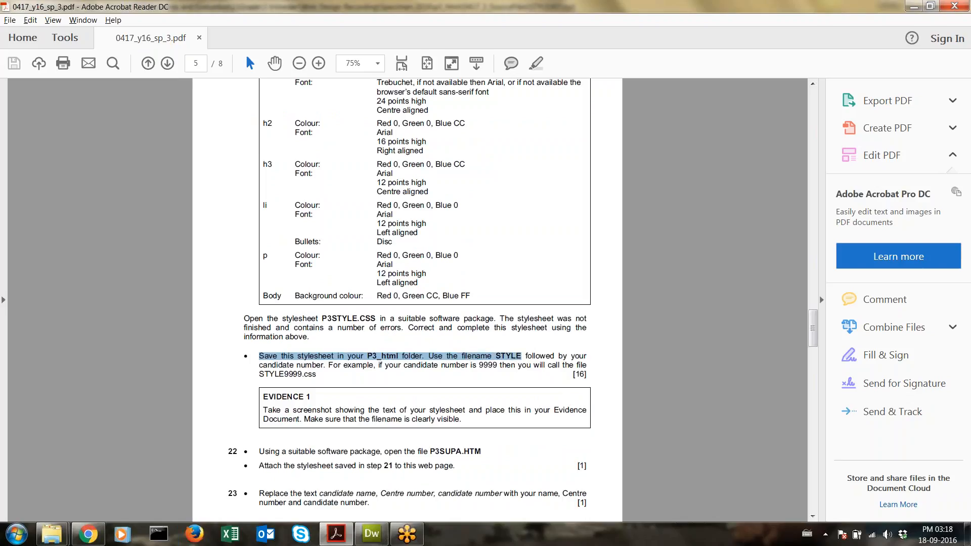
{"action": "left_click_drag", "start_coordinate": [262, 450], "coordinate": [454, 468]}
{"action": "scroll", "coordinate": [454, 469], "scroll_direction": "down", "scroll_amount": 1}
{"action": "scroll", "coordinate": [358, 452], "scroll_direction": "down", "scroll_amount": 1}
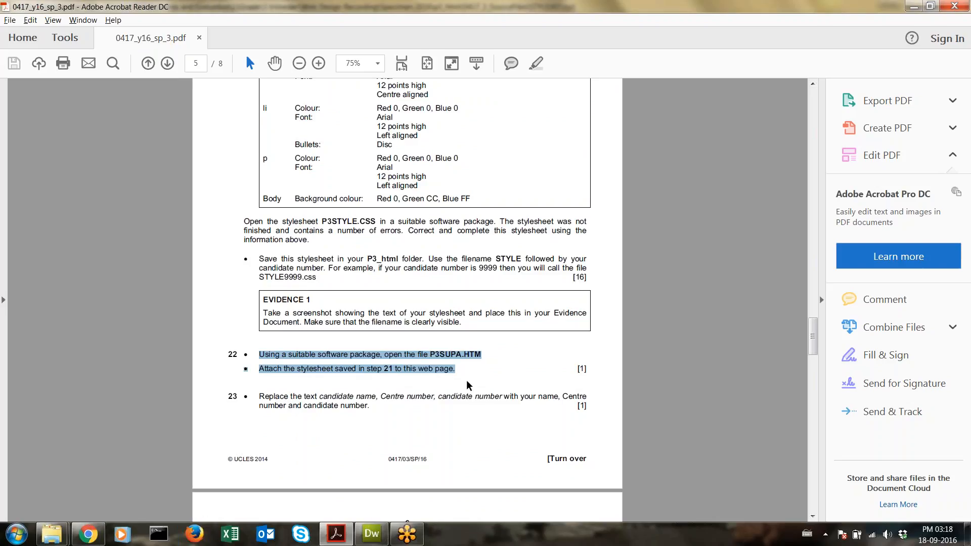
{"action": "scroll", "coordinate": [316, 395], "scroll_direction": "down", "scroll_amount": 2}
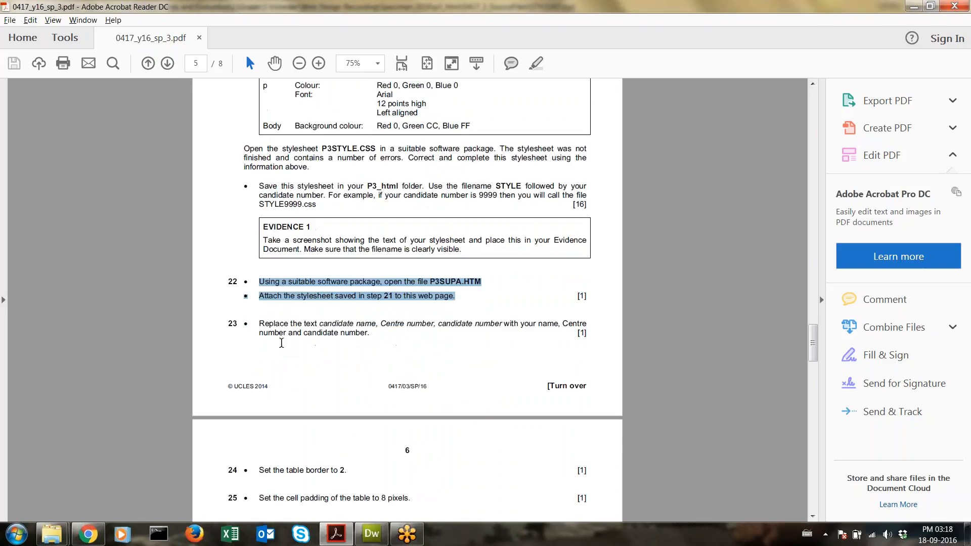
{"action": "left_click_drag", "start_coordinate": [260, 324], "coordinate": [361, 340]}
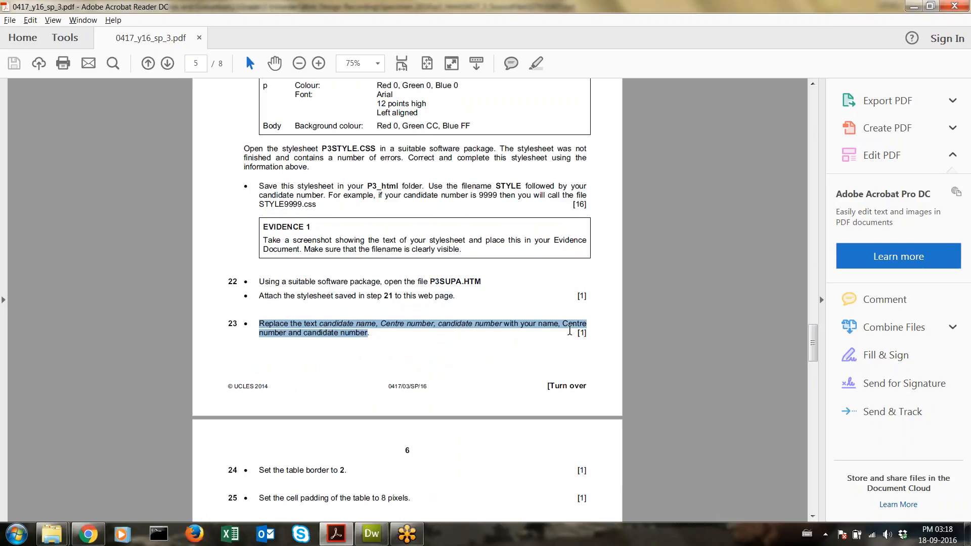
{"action": "left_click", "coordinate": [372, 534]}
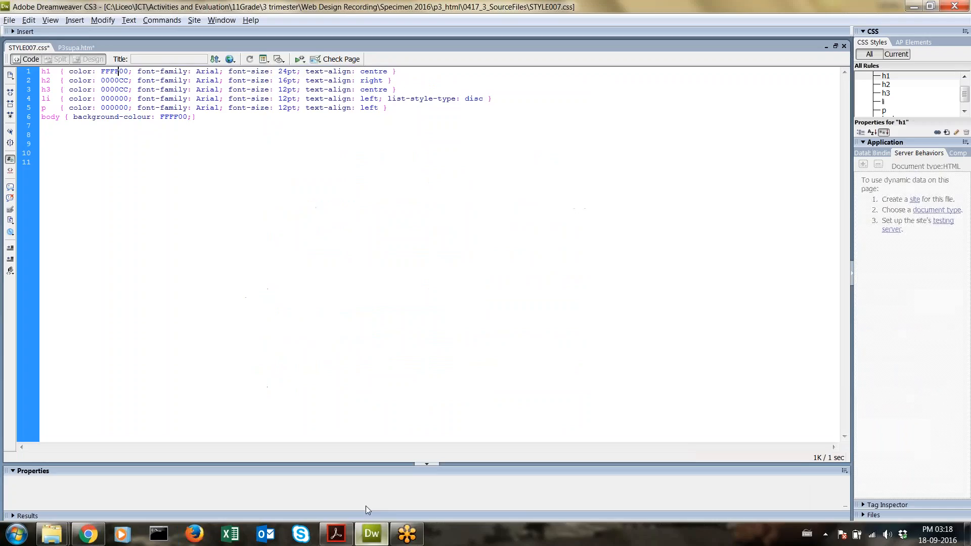
Step: Close STYLE007.css saving its changes, and save the P3supa.htm page
{"action": "right_click", "coordinate": [30, 47]}
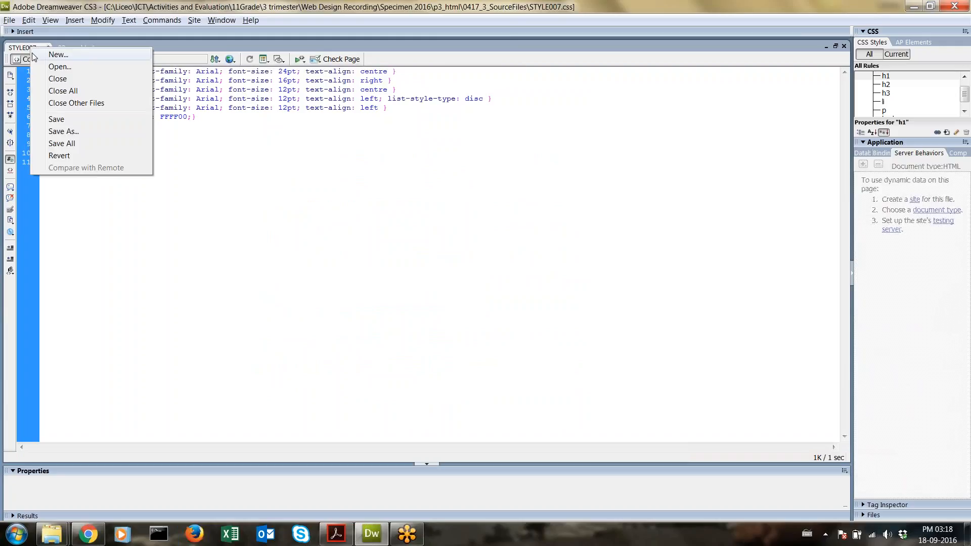
{"action": "left_click", "coordinate": [42, 79]}
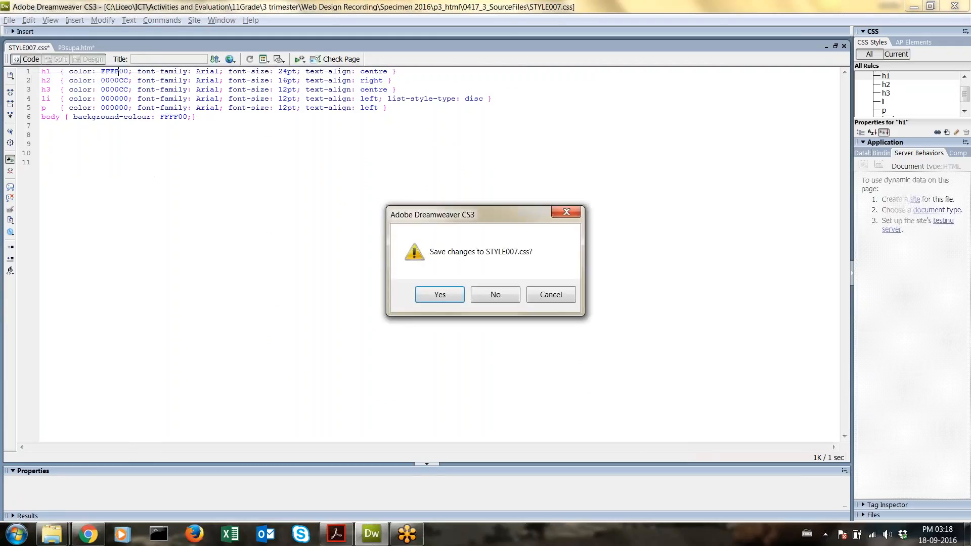
{"action": "left_click", "coordinate": [439, 295]}
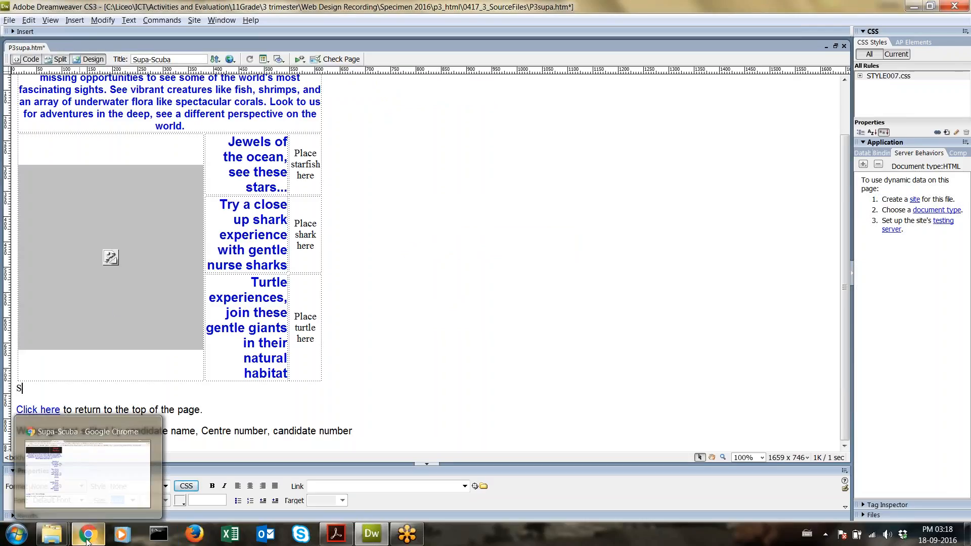
{"action": "key", "text": "ctrl+s"}
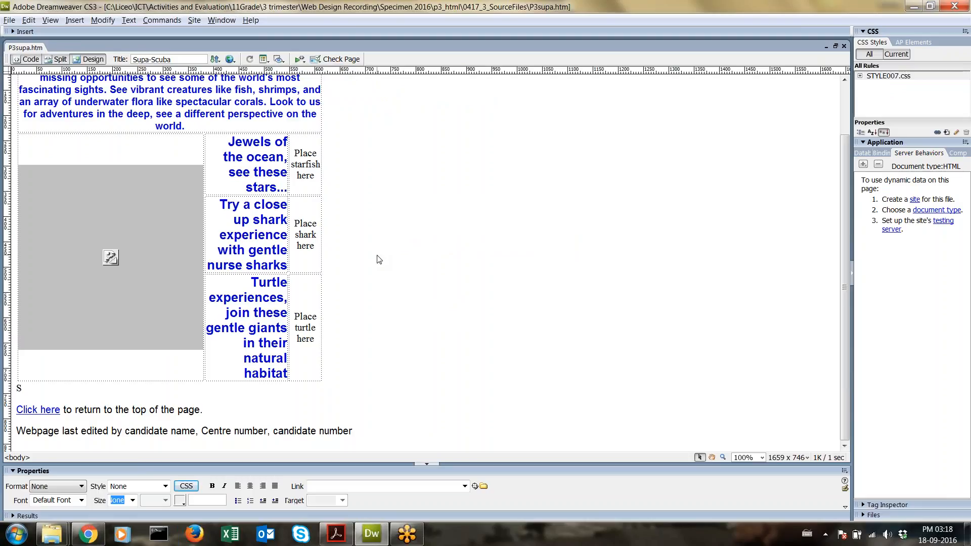
Step: Reload the Supa-Scuba page in Chrome to check the new heading colour
{"action": "left_click", "coordinate": [88, 533]}
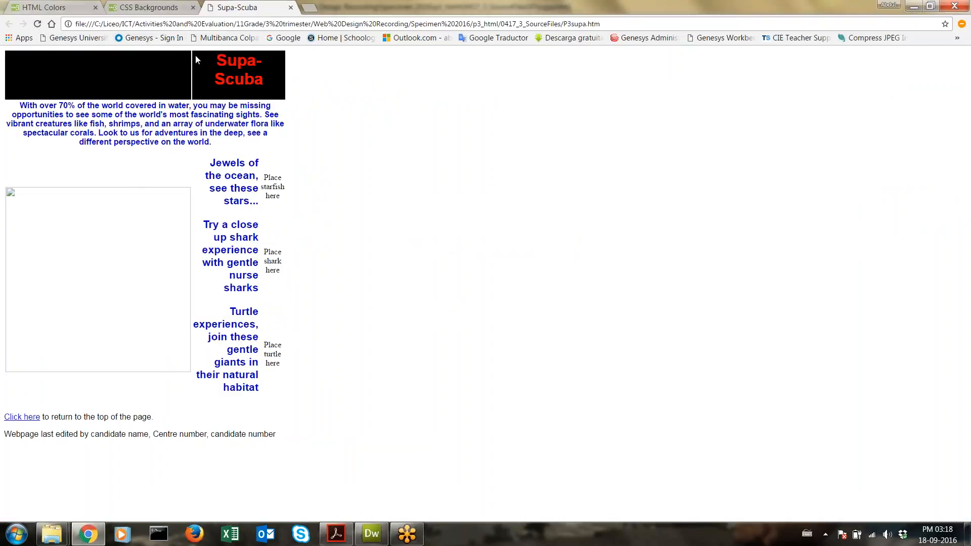
{"action": "left_click_drag", "start_coordinate": [222, 56], "coordinate": [216, 57]}
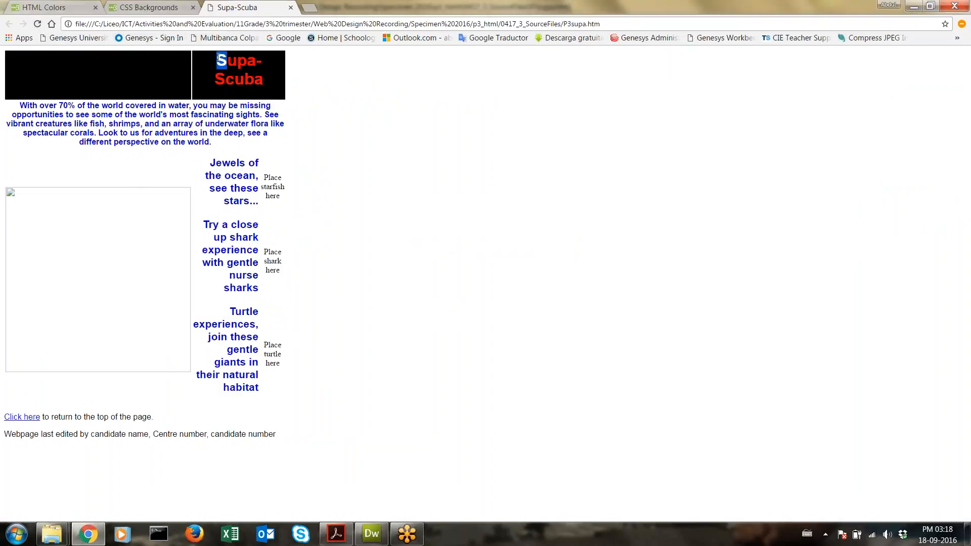
{"action": "left_click", "coordinate": [39, 24]}
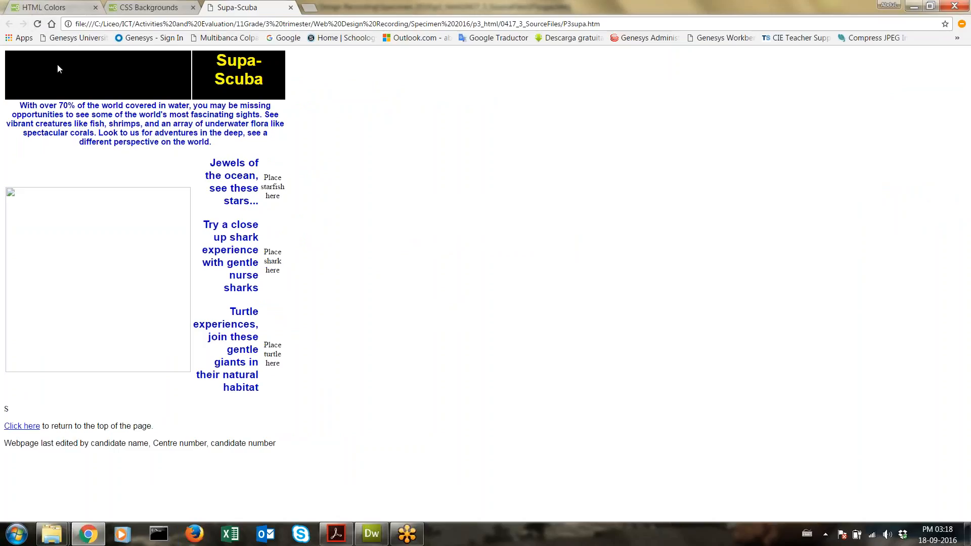
{"action": "left_click", "coordinate": [372, 534]}
Step: Delete the stray 'S' and its empty line below the table
{"action": "left_click", "coordinate": [104, 342]}
{"action": "left_click", "coordinate": [46, 394]}
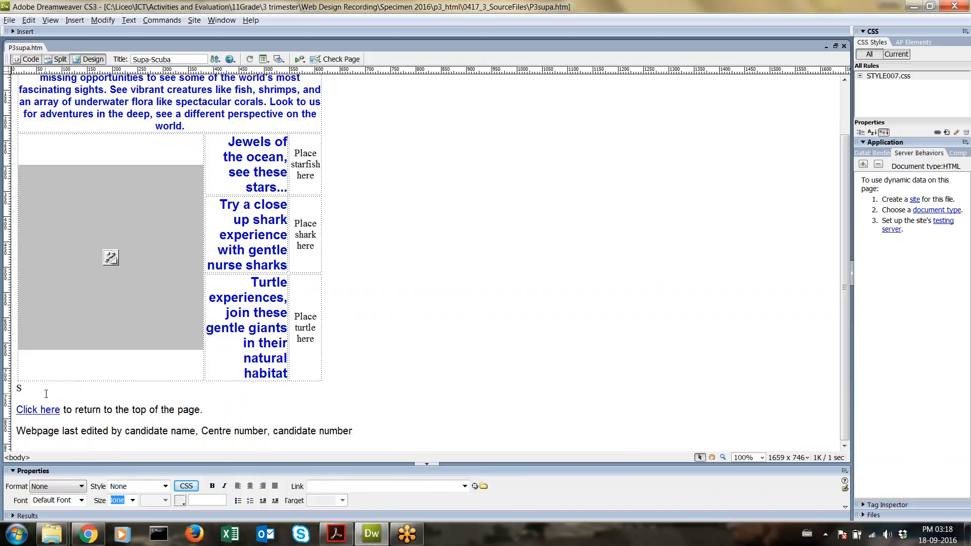
{"action": "key", "text": "BackSpace"}
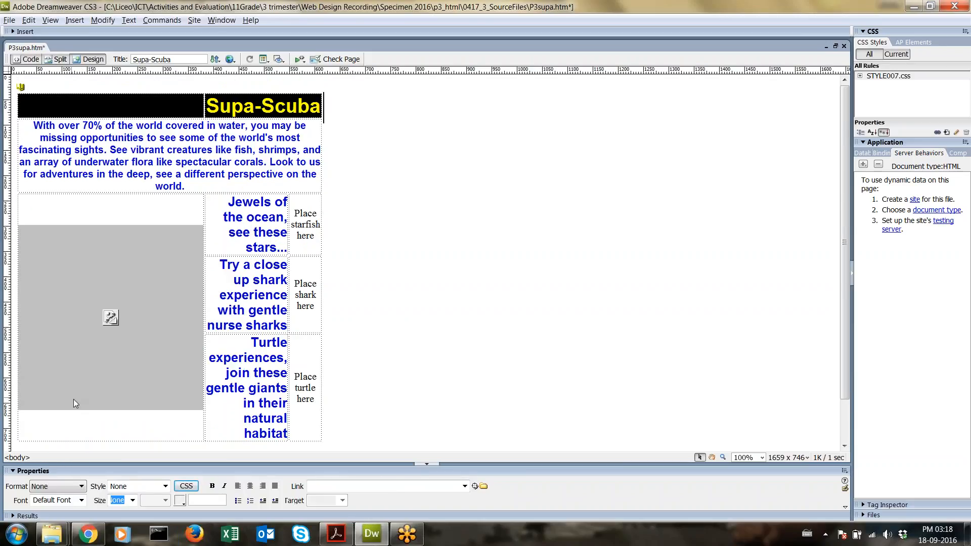
{"action": "key", "text": "BackSpace"}
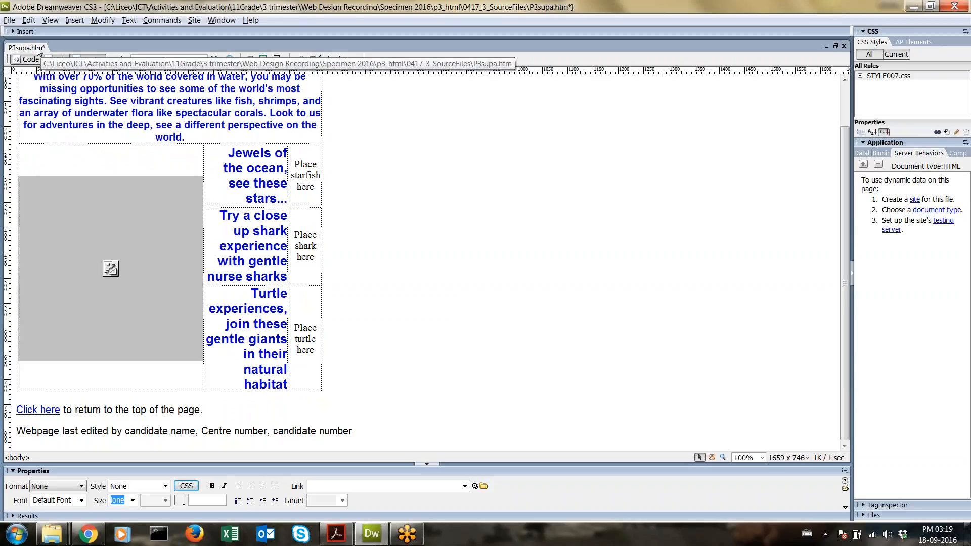
{"action": "left_click", "coordinate": [336, 533]}
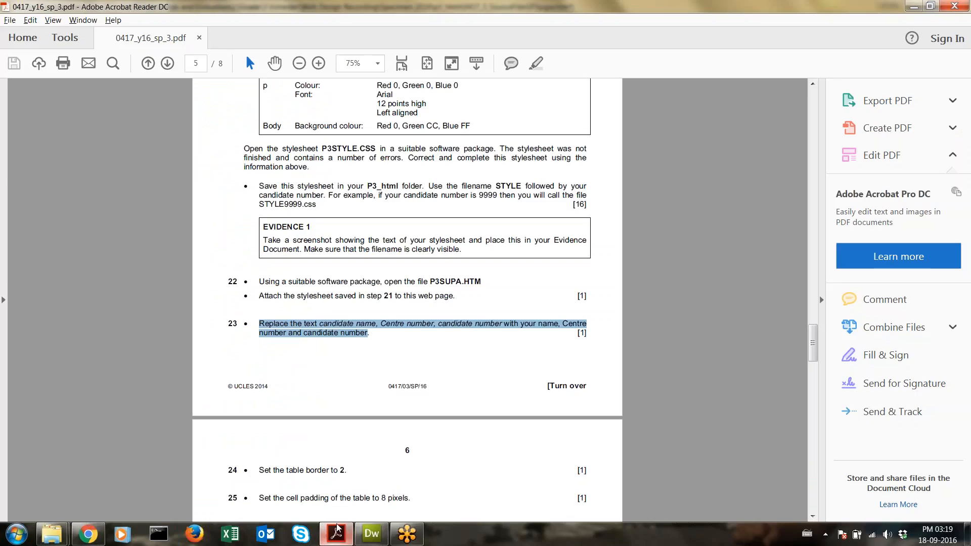
Step: Replace the footer's candidate name placeholder with the candidate's full name
{"action": "left_click_drag", "start_coordinate": [257, 283], "coordinate": [458, 296]}
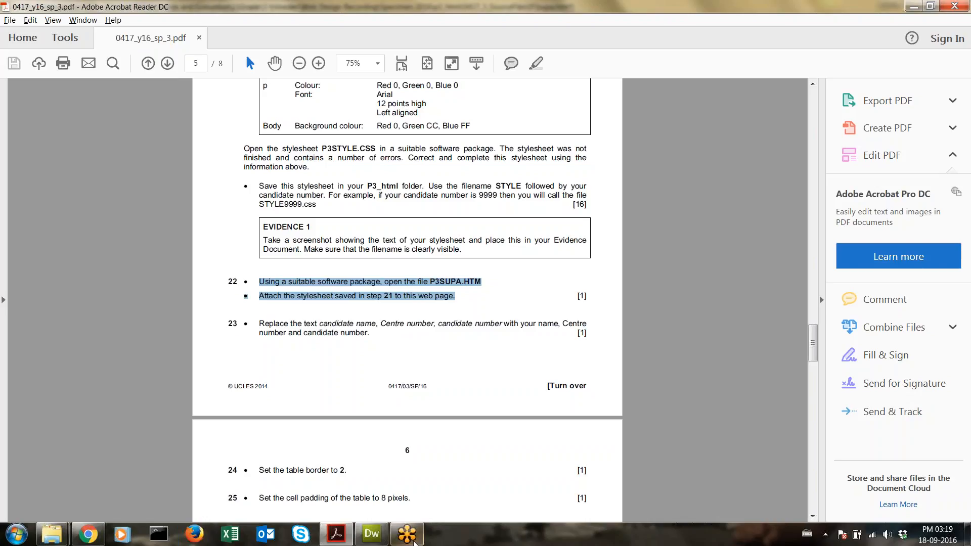
{"action": "left_click", "coordinate": [371, 533]}
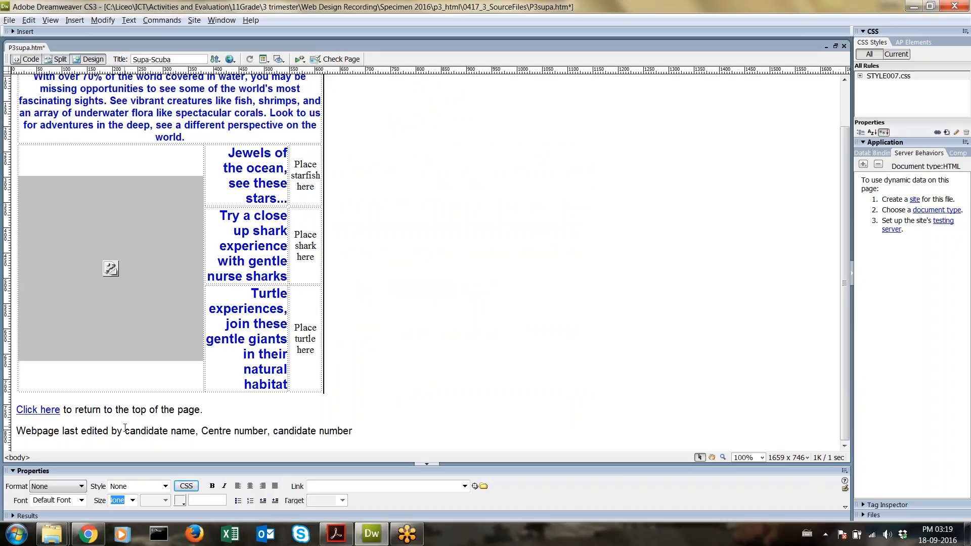
{"action": "left_click_drag", "start_coordinate": [126, 430], "coordinate": [194, 436]}
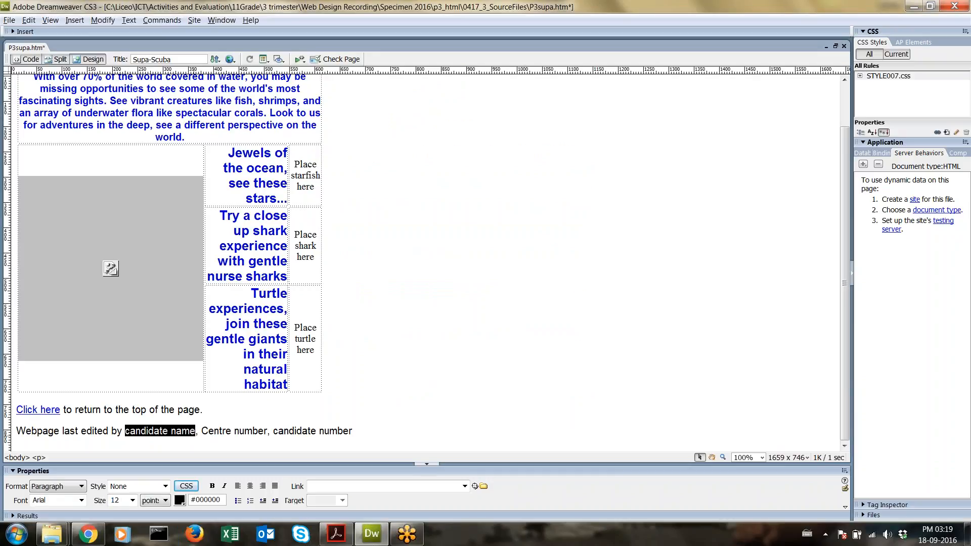
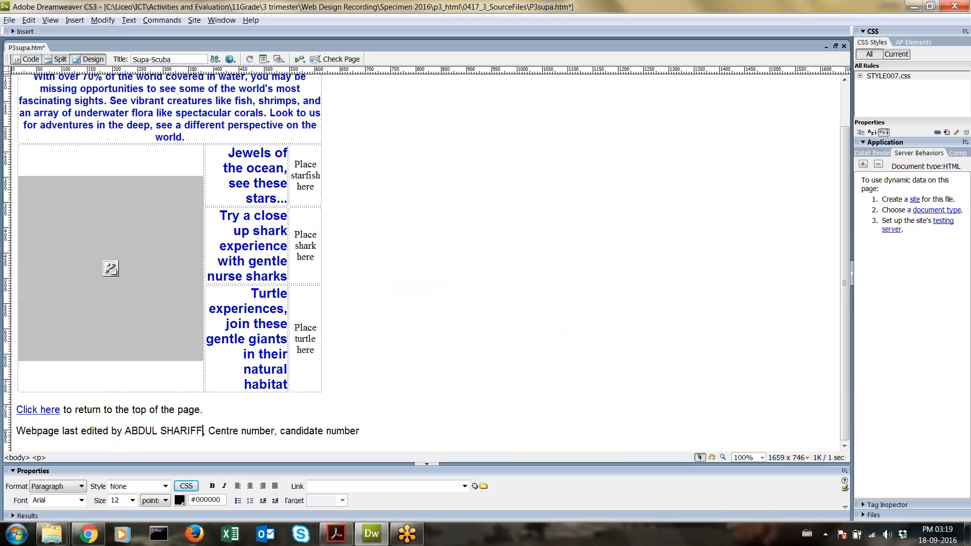
Step: Replace the centre and candidate number placeholders with the actual numbers and save the page
{"action": "key", "text": "Delete"}
{"action": "key", "text": "Delete"}
{"action": "key", "text": "Delete"}
{"action": "key", "text": "Delete"}
{"action": "key", "text": "Delete"}
{"action": "key", "text": "Delete"}
{"action": "key", "text": "Delete"}
{"action": "key", "text": "Delete"}
{"action": "key", "text": "Delete"}
{"action": "key", "text": "Delete"}
{"action": "key", "text": "Delete"}
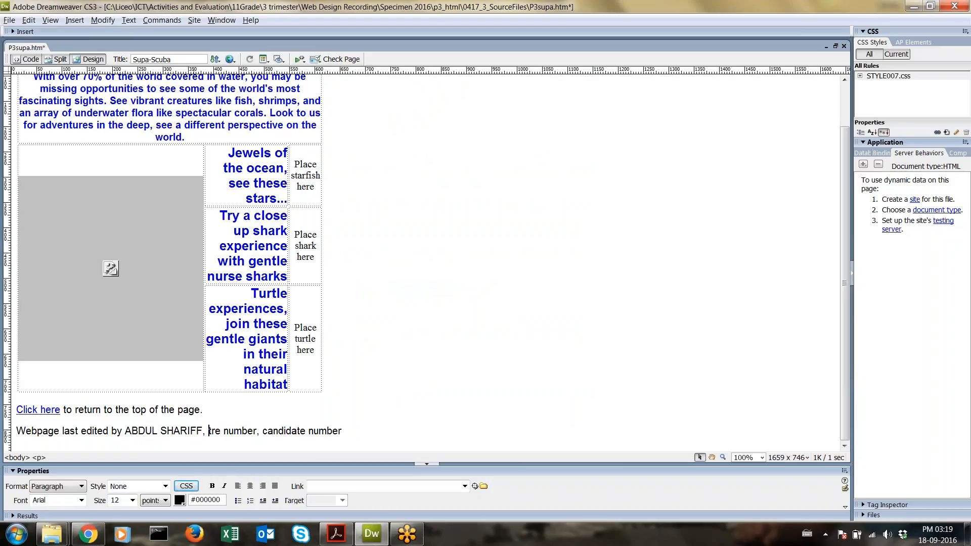
{"action": "key", "text": "Delete"}
{"action": "key", "text": "Delete"}
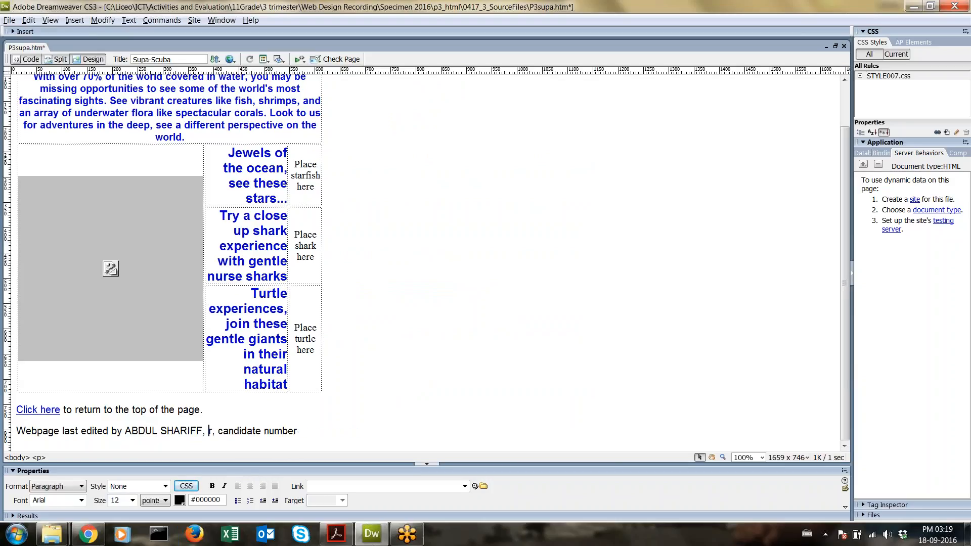
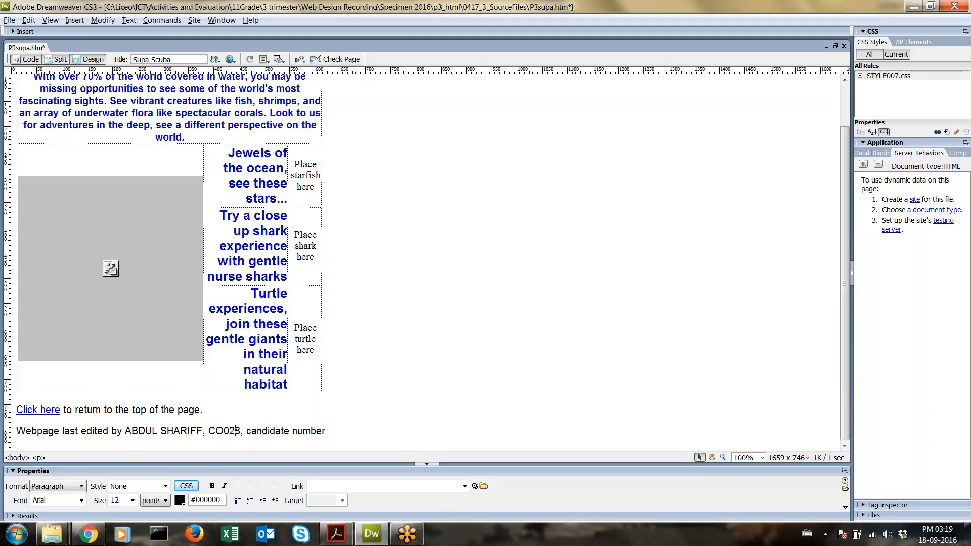
{"action": "key", "text": "Delete"}
{"action": "key", "text": "Delete"}
{"action": "key", "text": "Delete"}
{"action": "key", "text": "Delete"}
{"action": "key", "text": "Delete"}
{"action": "key", "text": "Delete"}
{"action": "key", "text": "Delete"}
{"action": "key", "text": "Delete"}
{"action": "key", "text": "Delete"}
{"action": "key", "text": "Delete"}
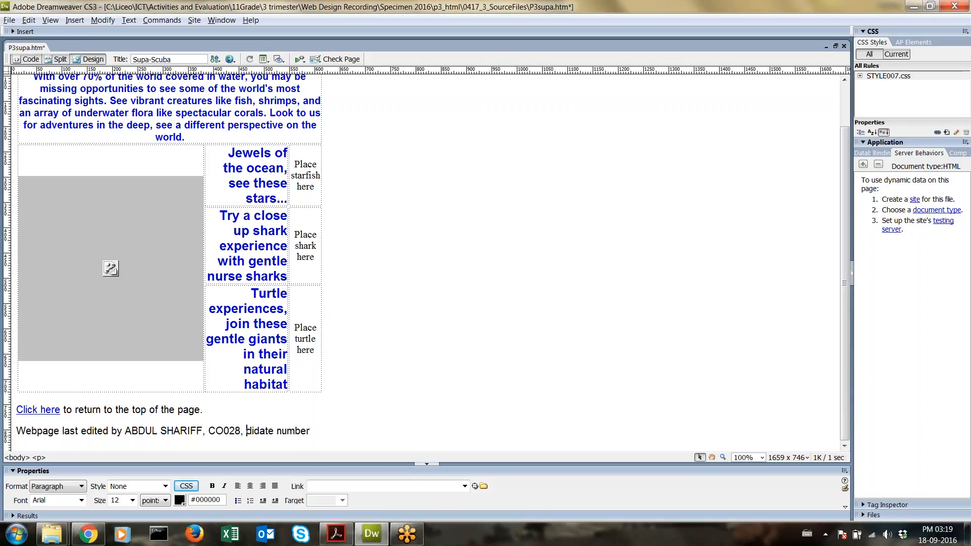
{"action": "key", "text": "Delete"}
{"action": "key", "text": "Delete"}
{"action": "key", "text": "Delete"}
{"action": "key", "text": "Delete"}
{"action": "key", "text": "Delete"}
{"action": "key", "text": "Delete"}
{"action": "key", "text": "ctrl+s"}
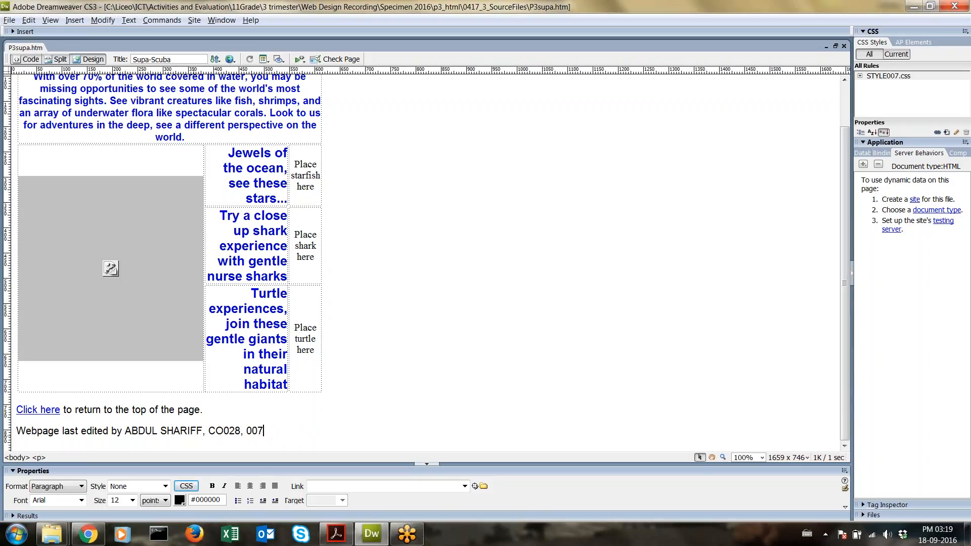
{"action": "left_click", "coordinate": [90, 534]}
Step: Reload the Supa-Scuba page in Chrome and check the footer line and page address
{"action": "left_click", "coordinate": [37, 24]}
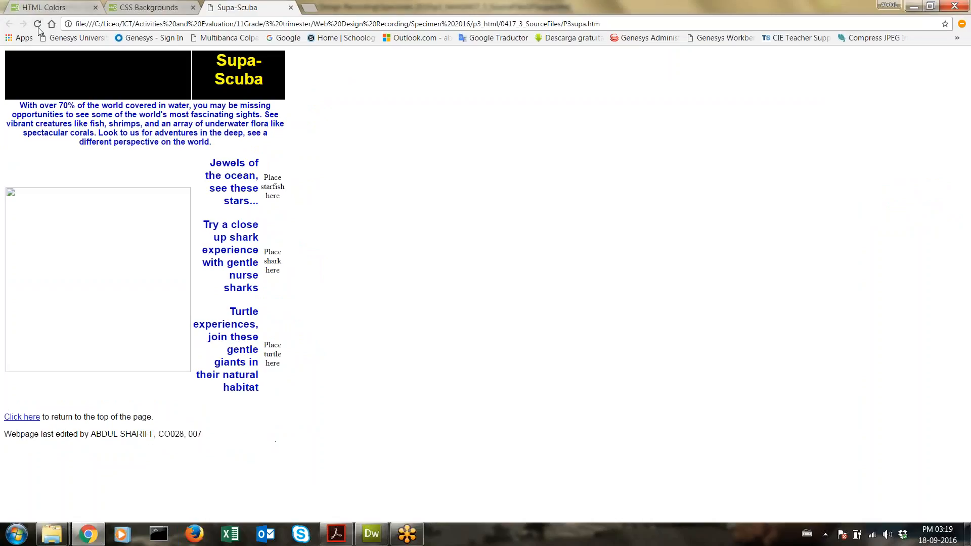
{"action": "left_click_drag", "start_coordinate": [4, 434], "coordinate": [201, 434]}
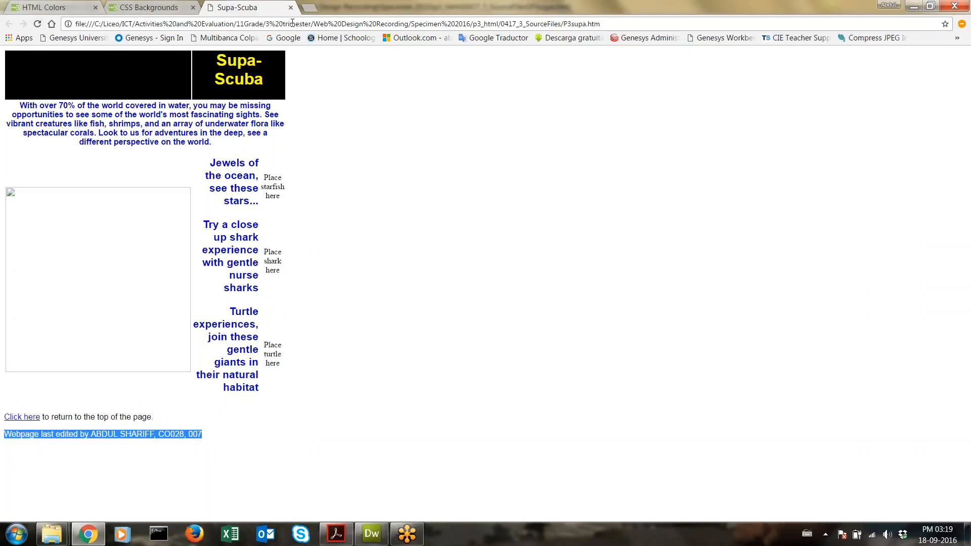
{"action": "left_click_drag", "start_coordinate": [601, 23], "coordinate": [89, 23]}
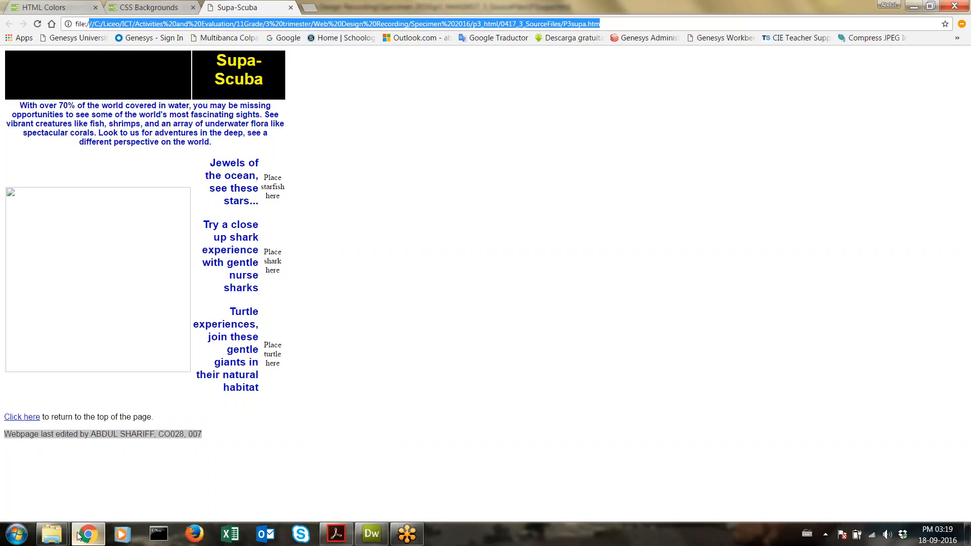
{"action": "left_click", "coordinate": [396, 152]}
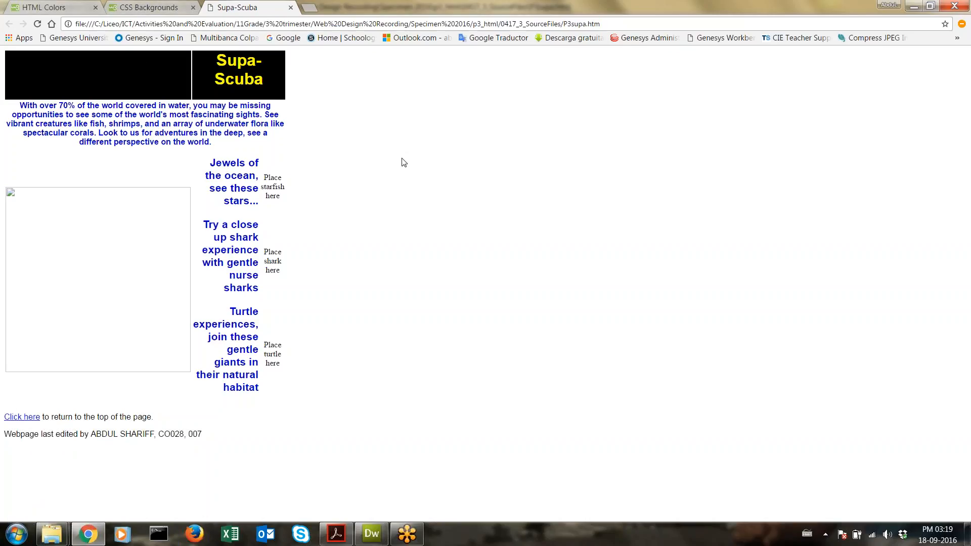
{"action": "left_click", "coordinate": [603, 24]}
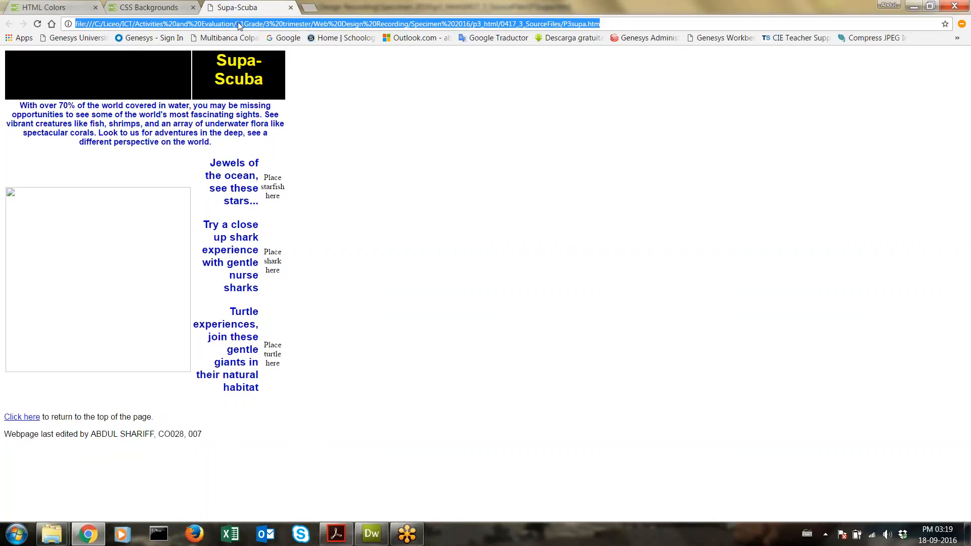
Step: Bring up the exam paper PDF and scroll down to steps 24–30 on page 6
{"action": "left_click", "coordinate": [371, 536]}
{"action": "left_click", "coordinate": [332, 538]}
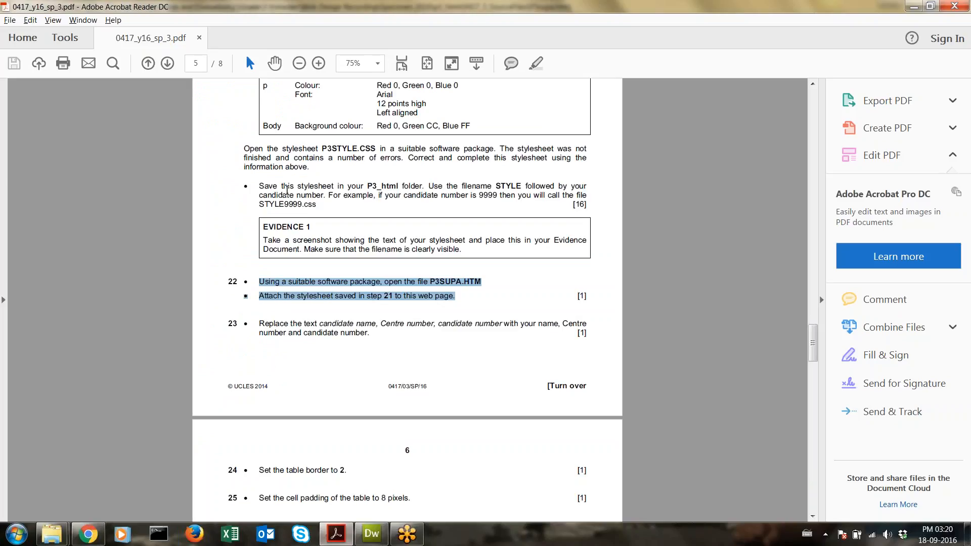
{"action": "left_click_drag", "start_coordinate": [263, 239], "coordinate": [483, 259]}
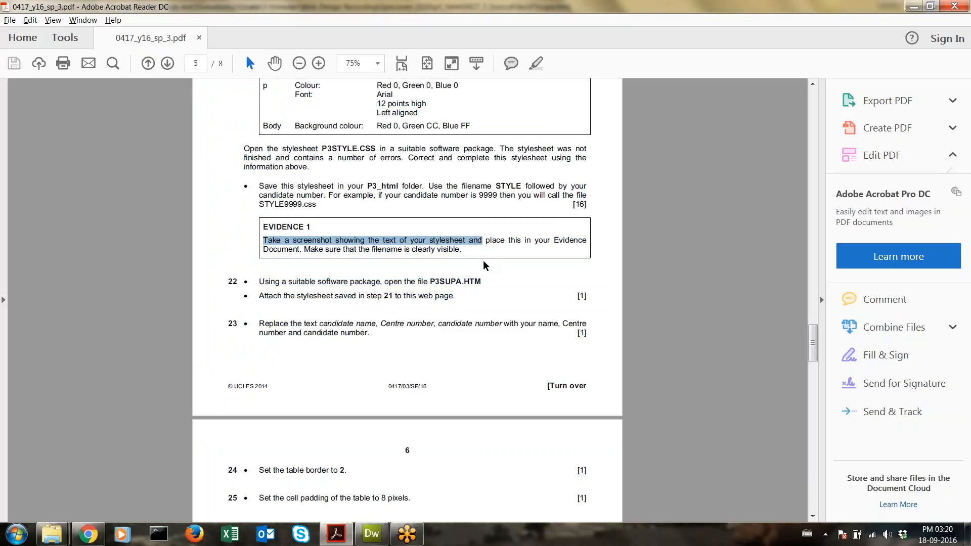
{"action": "scroll", "coordinate": [484, 266], "scroll_direction": "down", "scroll_amount": 4}
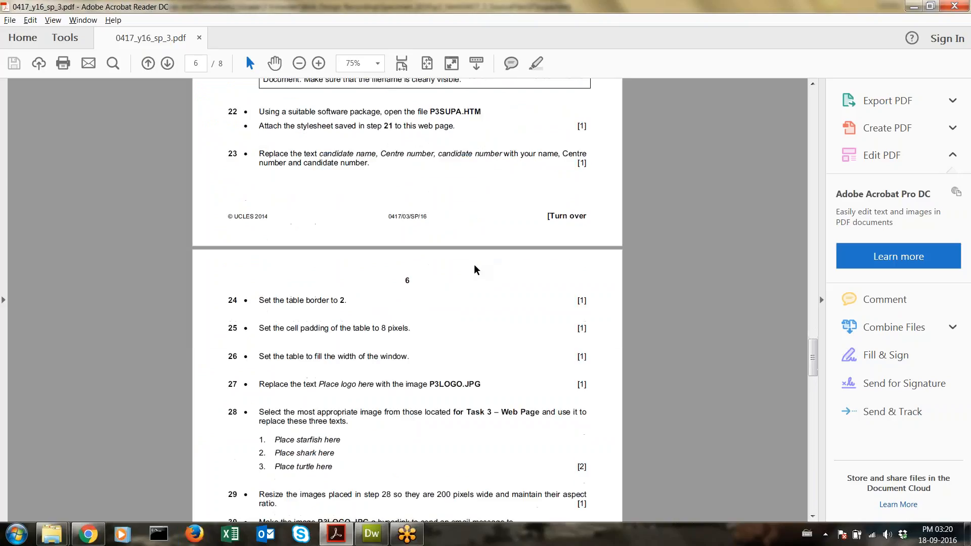
{"action": "scroll", "coordinate": [466, 273], "scroll_direction": "down", "scroll_amount": 2}
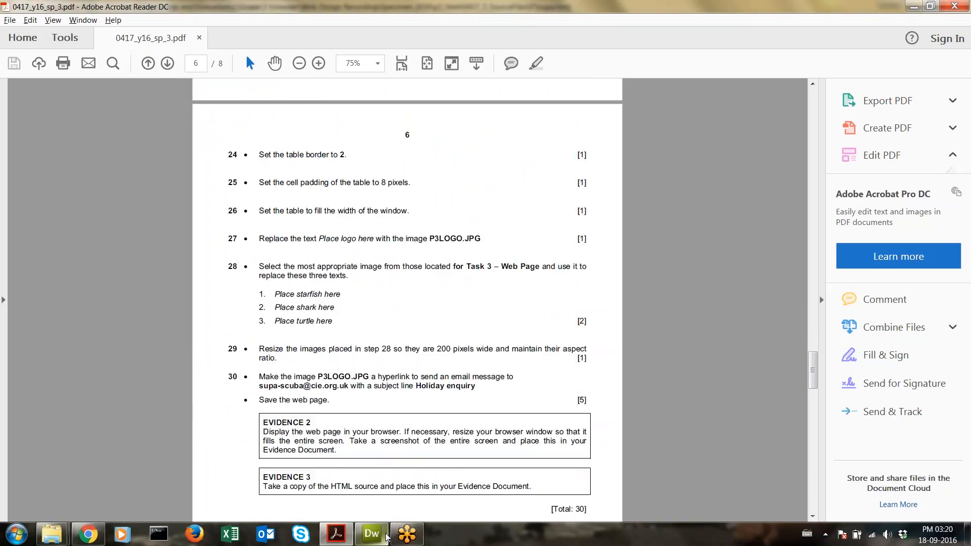
Step: Select the whole Supa-Scuba layout table in Dreamweaver
{"action": "left_click", "coordinate": [372, 533]}
{"action": "scroll", "coordinate": [121, 220], "scroll_direction": "up", "scroll_amount": 3}
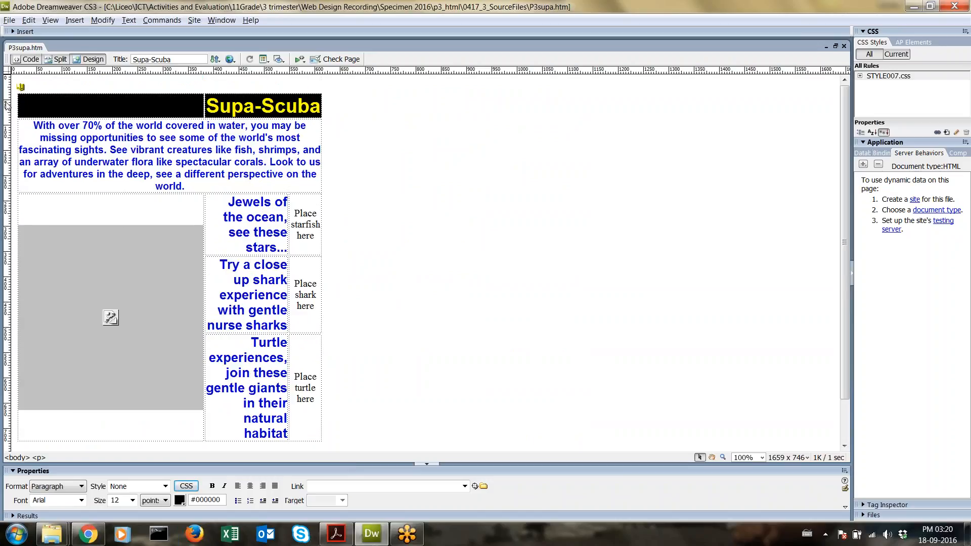
{"action": "left_click", "coordinate": [20, 93]}
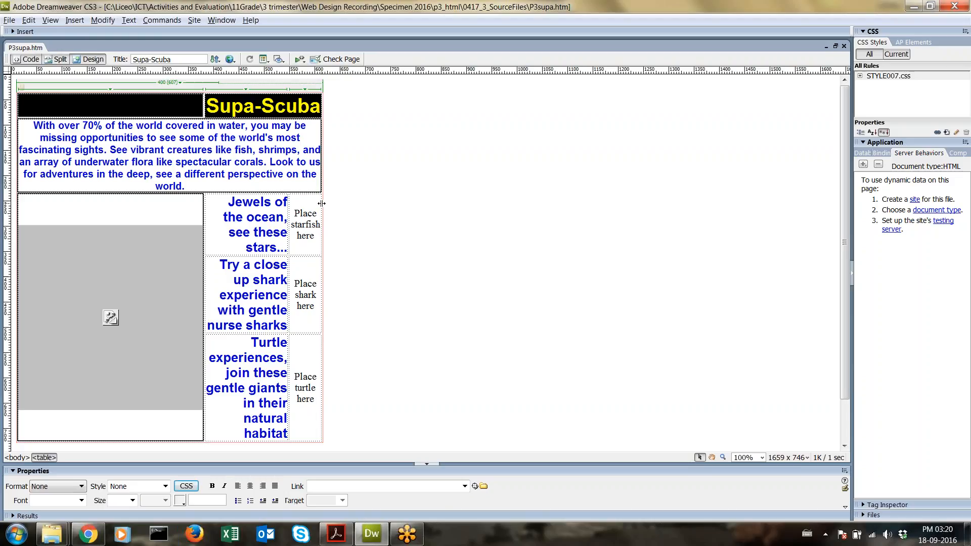
{"action": "scroll", "coordinate": [318, 277], "scroll_direction": "down", "scroll_amount": 2}
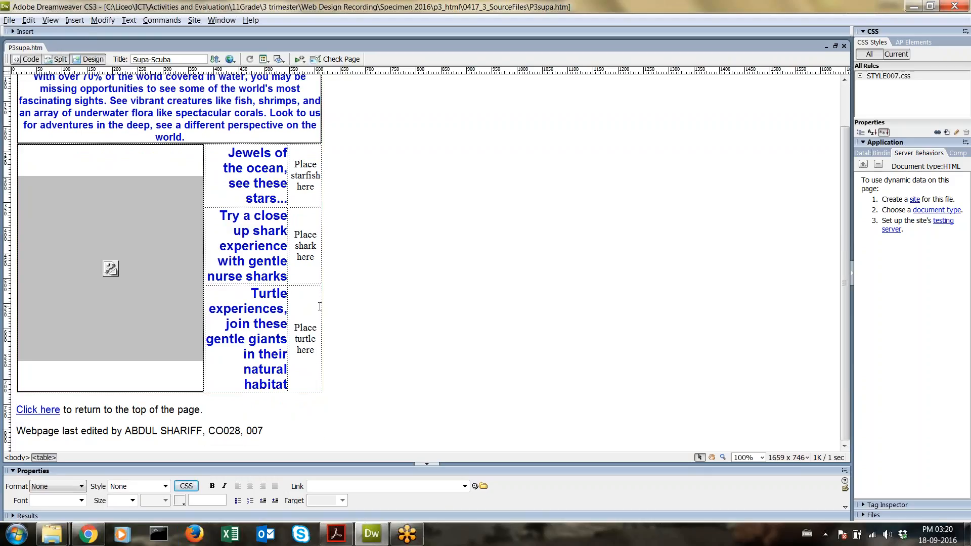
{"action": "left_click", "coordinate": [226, 387]}
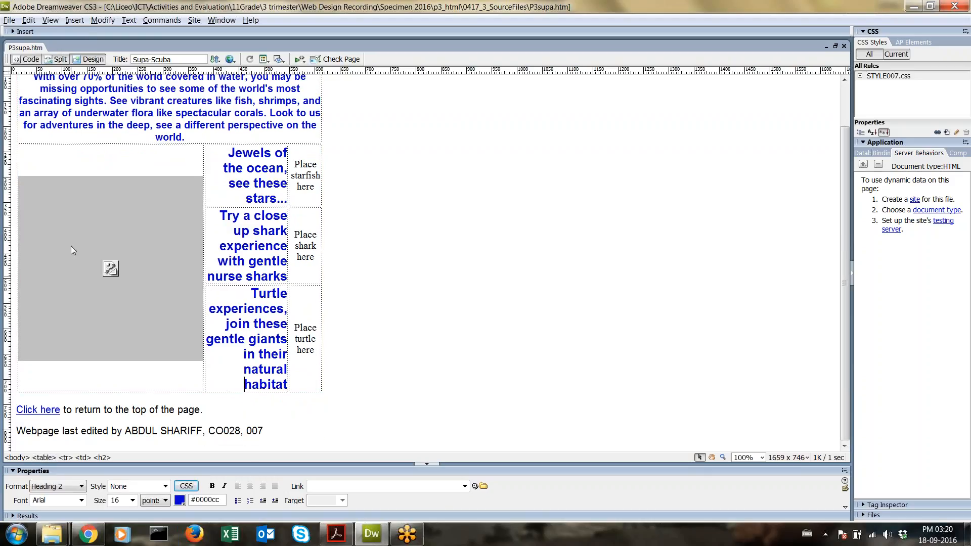
{"action": "scroll", "coordinate": [72, 223], "scroll_direction": "up", "scroll_amount": 2}
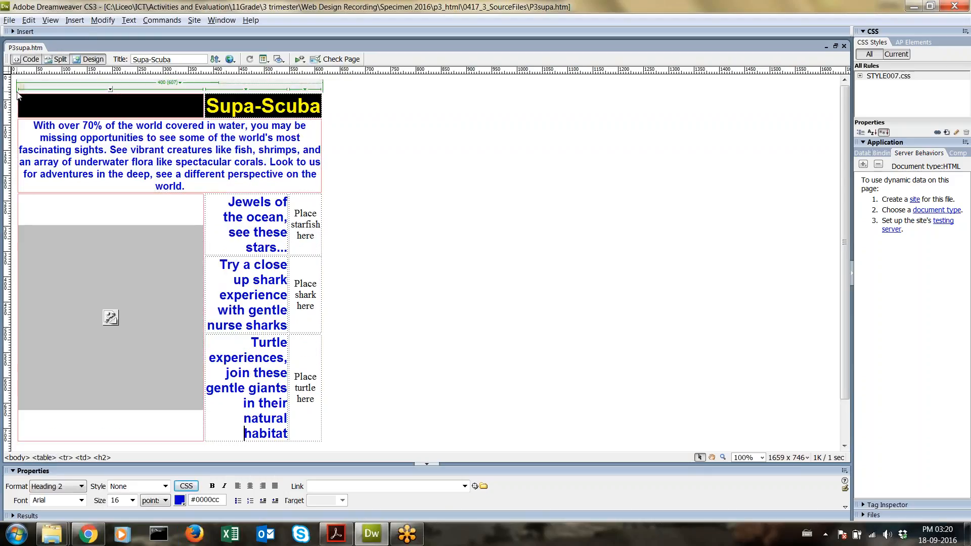
{"action": "left_click", "coordinate": [17, 287]}
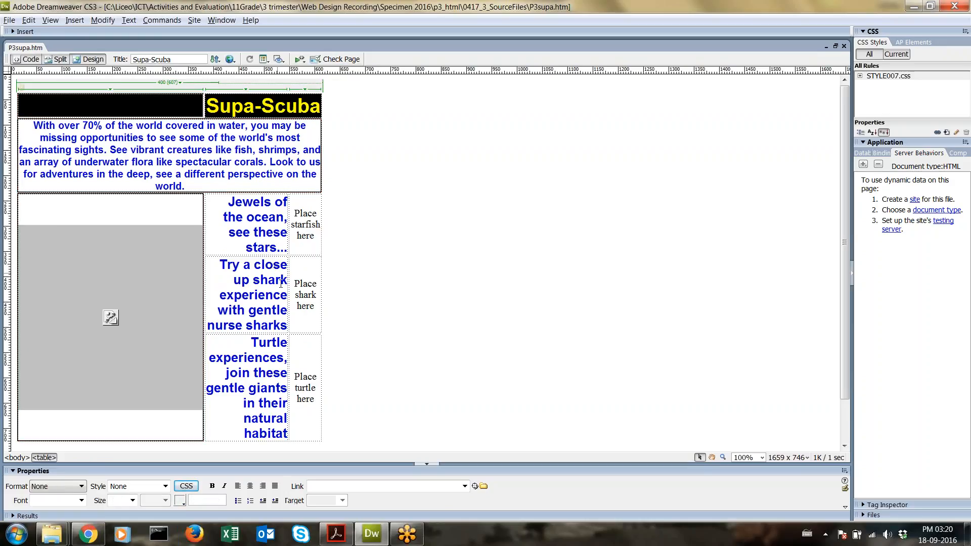
{"action": "scroll", "coordinate": [359, 347], "scroll_direction": "down", "scroll_amount": 2}
{"action": "scroll", "coordinate": [361, 350], "scroll_direction": "up", "scroll_amount": 2}
Step: Set the table border to 2 and preview the page in the browser with F12
{"action": "key", "text": "Down"}
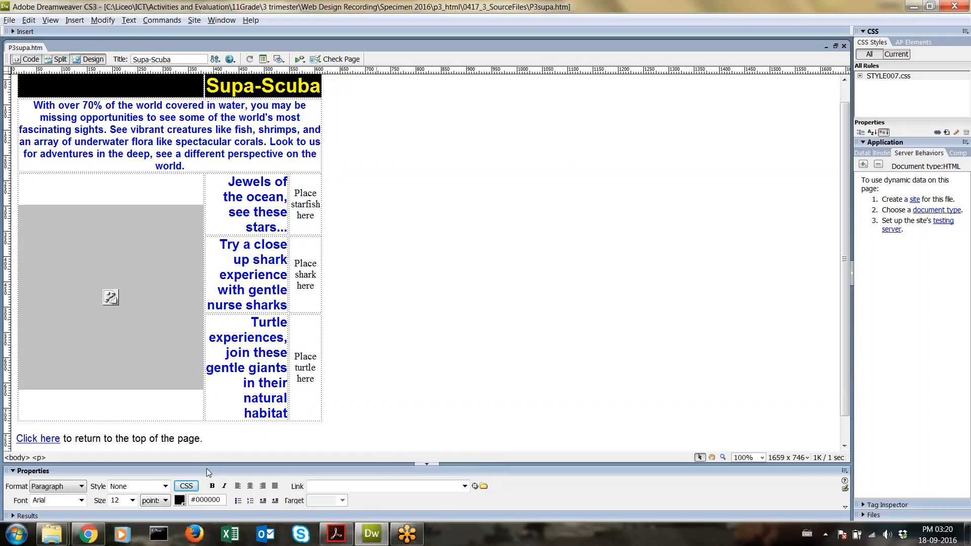
{"action": "scroll", "coordinate": [263, 458], "scroll_direction": "down", "scroll_amount": 2}
{"action": "scroll", "coordinate": [264, 457], "scroll_direction": "up", "scroll_amount": 2}
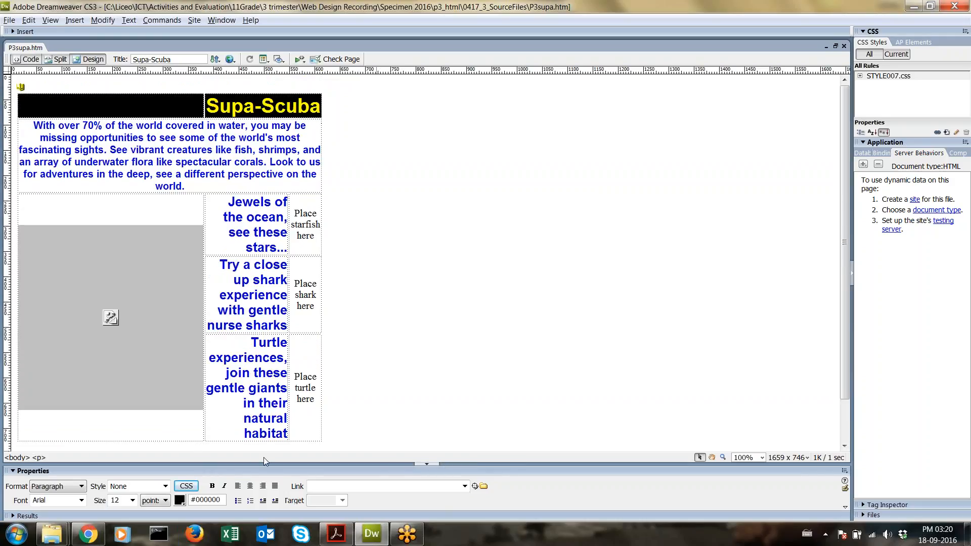
{"action": "left_click", "coordinate": [39, 93]}
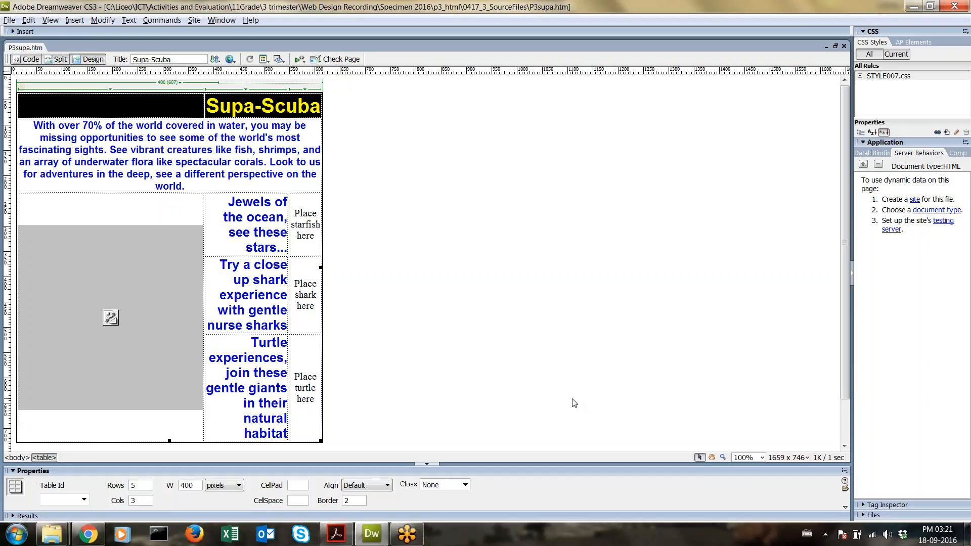
{"action": "key", "text": "Return"}
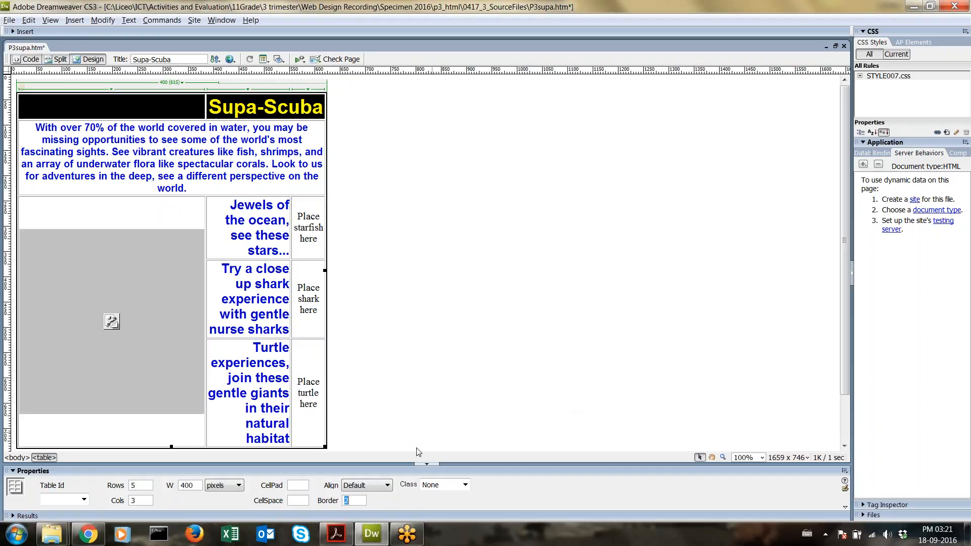
{"action": "key", "text": "F12"}
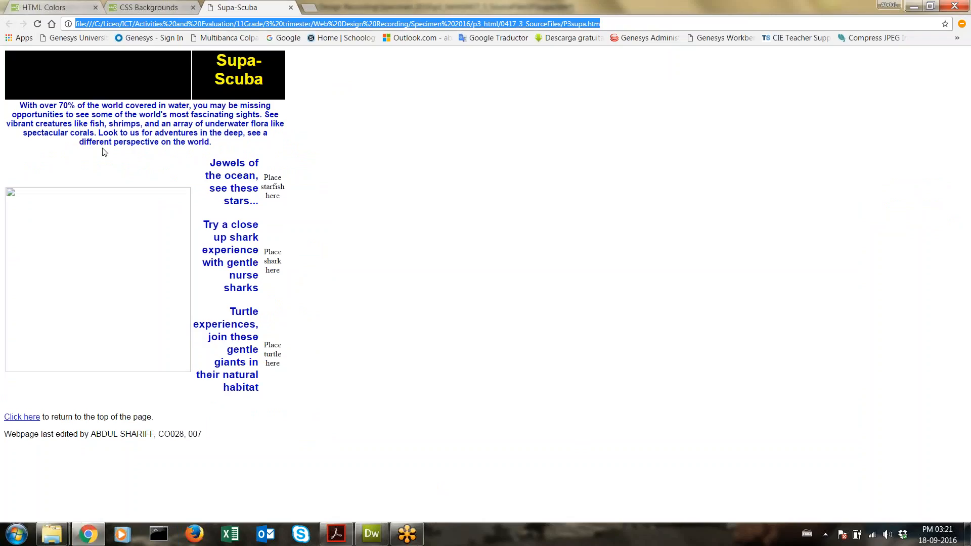
Step: Save the page, reload it in Chrome to show the table borders, then return to the exam PDF
{"action": "left_click", "coordinate": [372, 533]}
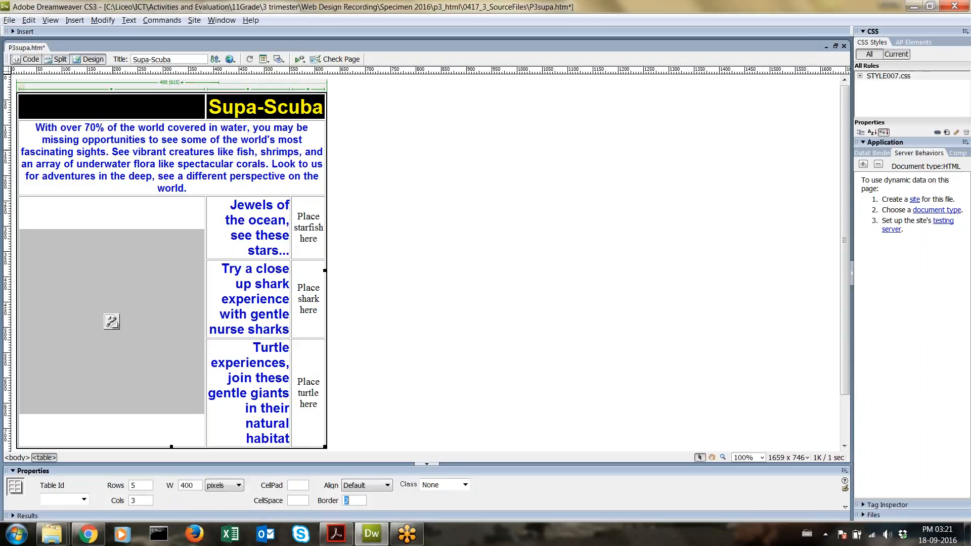
{"action": "key", "text": "ctrl+s"}
{"action": "key", "text": "alt+Tab"}
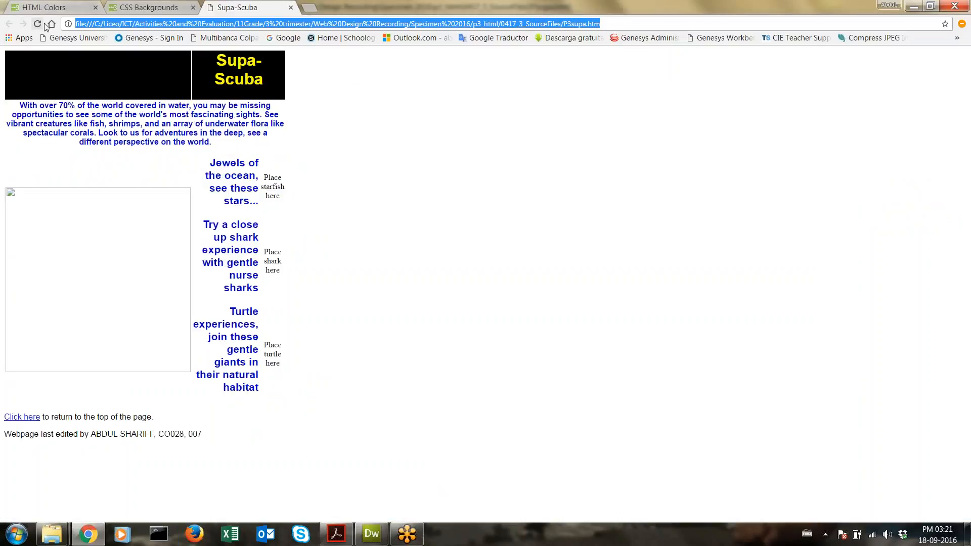
{"action": "left_click", "coordinate": [39, 24]}
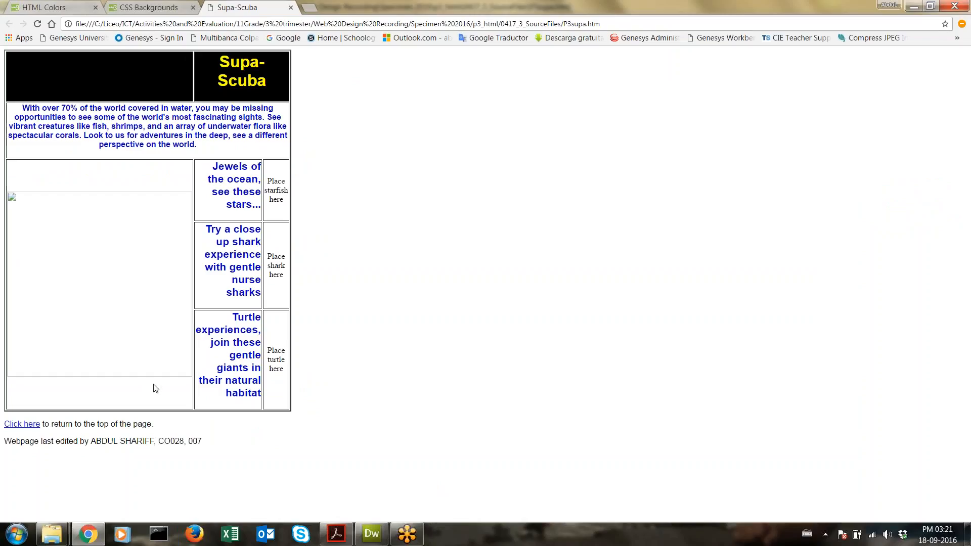
{"action": "key", "text": "alt+Tab"}
{"action": "left_click", "coordinate": [336, 534]}
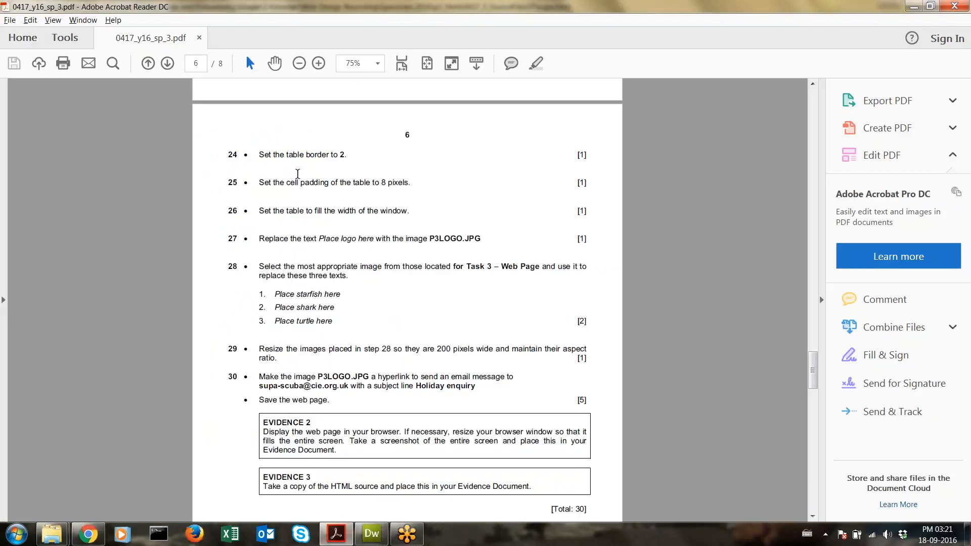
Step: Highlight task 25 about 8-pixel cell padding, then return to Dreamweaver
{"action": "left_click_drag", "start_coordinate": [259, 182], "coordinate": [410, 184]}
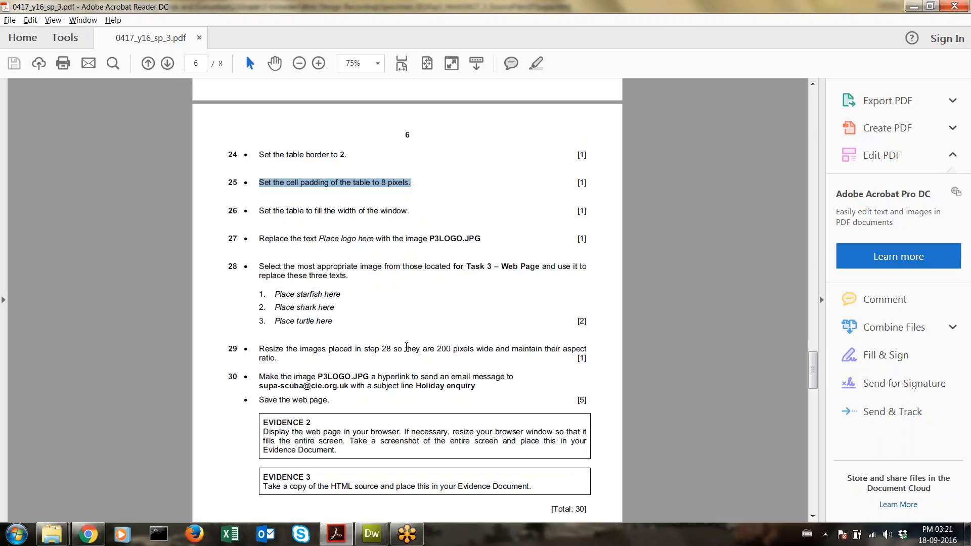
{"action": "left_click", "coordinate": [371, 534]}
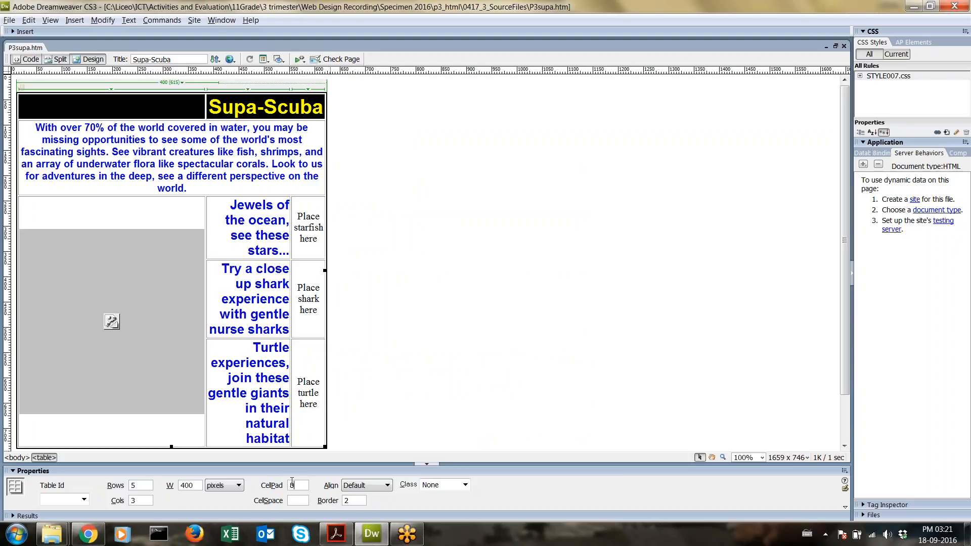
Step: Apply a table cell padding of 8 and reload the page in Chrome
{"action": "key", "text": "Return"}
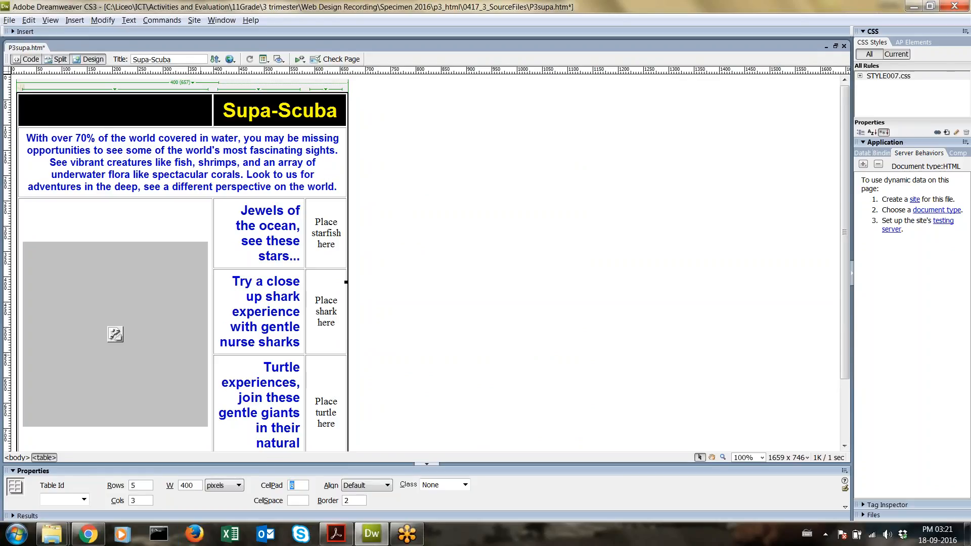
{"action": "left_click", "coordinate": [88, 534]}
{"action": "left_click", "coordinate": [39, 29]}
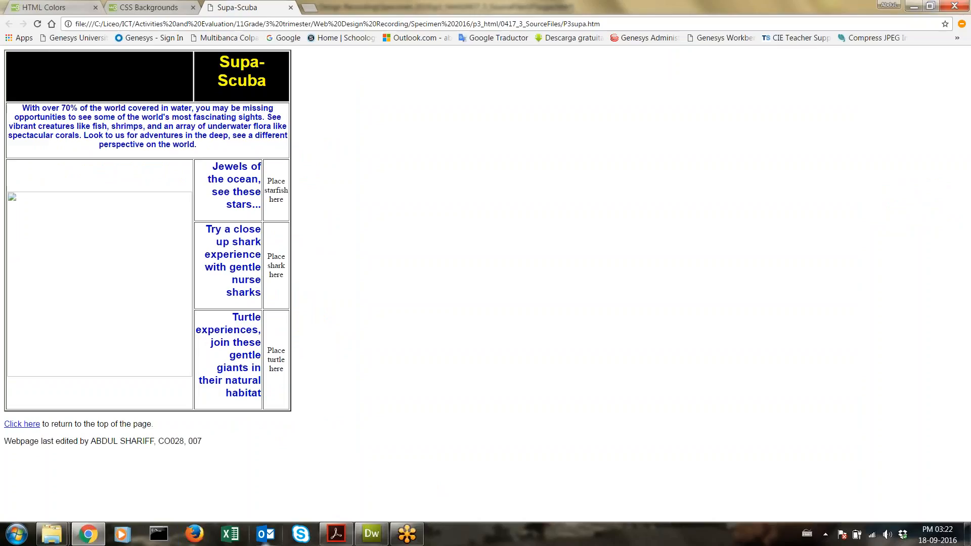
Step: Reload the page in Chrome to show the 8-pixel cell padding, then return to Dreamweaver
{"action": "left_click", "coordinate": [372, 534]}
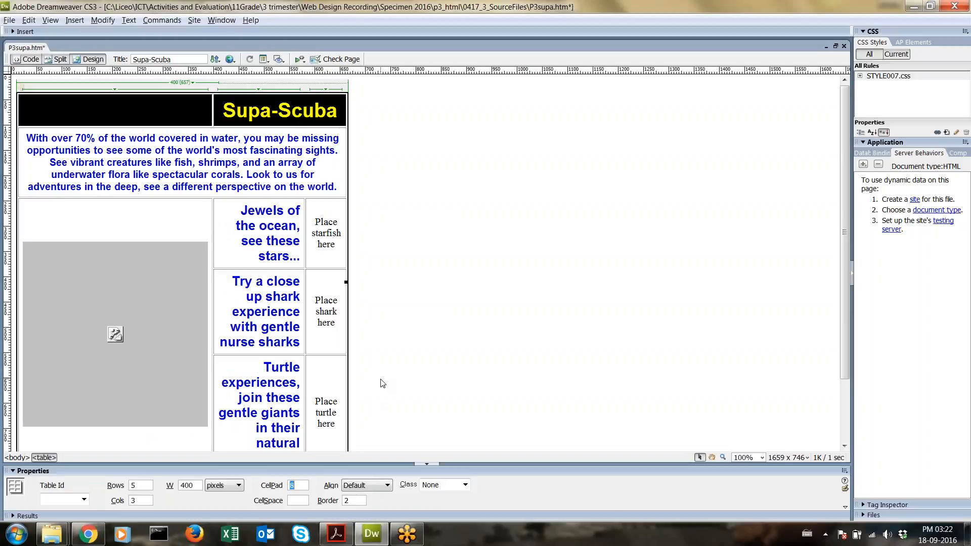
{"action": "key", "text": "alt+Tab"}
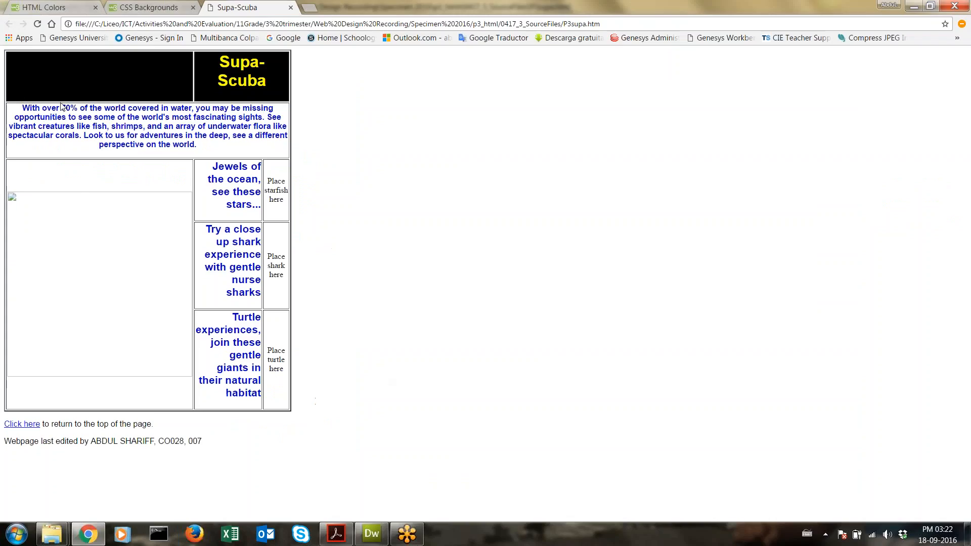
{"action": "left_click", "coordinate": [38, 24]}
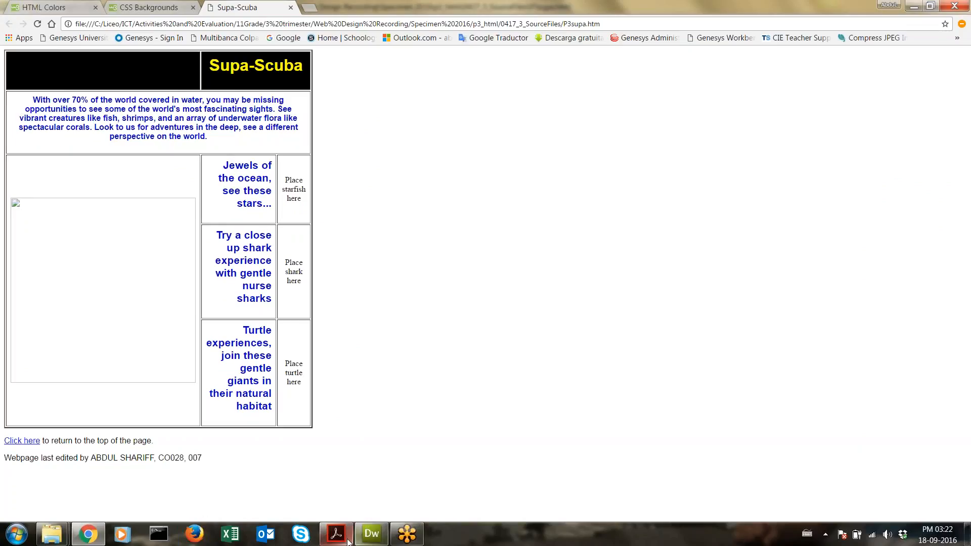
{"action": "left_click", "coordinate": [371, 539]}
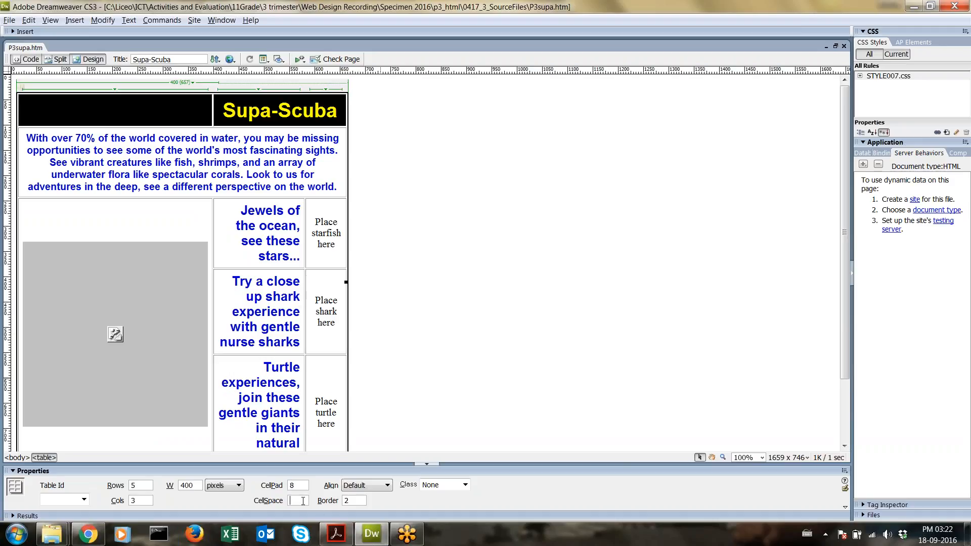
Step: Try cell spacing 8 and 2, settle on 10, save the page and switch to Chrome
{"action": "key", "text": "Return"}
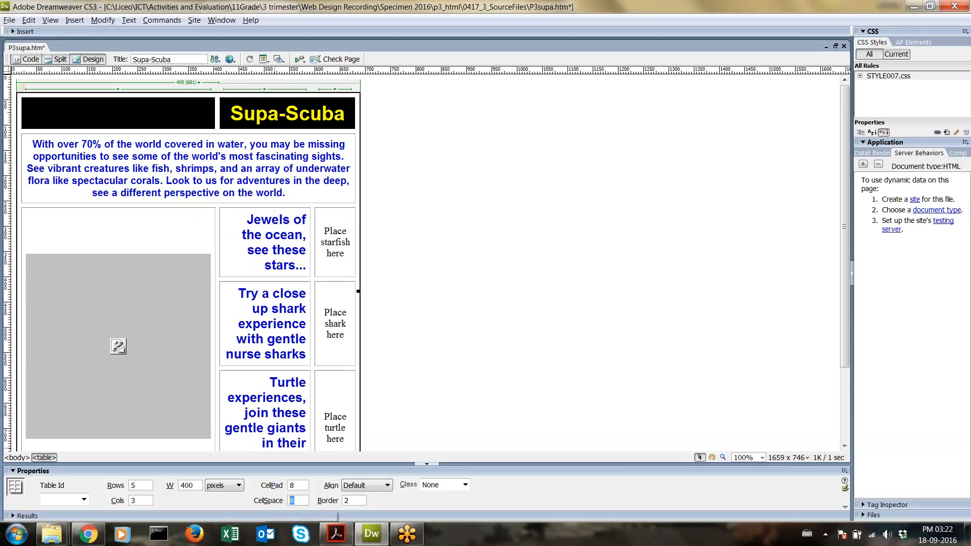
{"action": "type", "text": "2"}
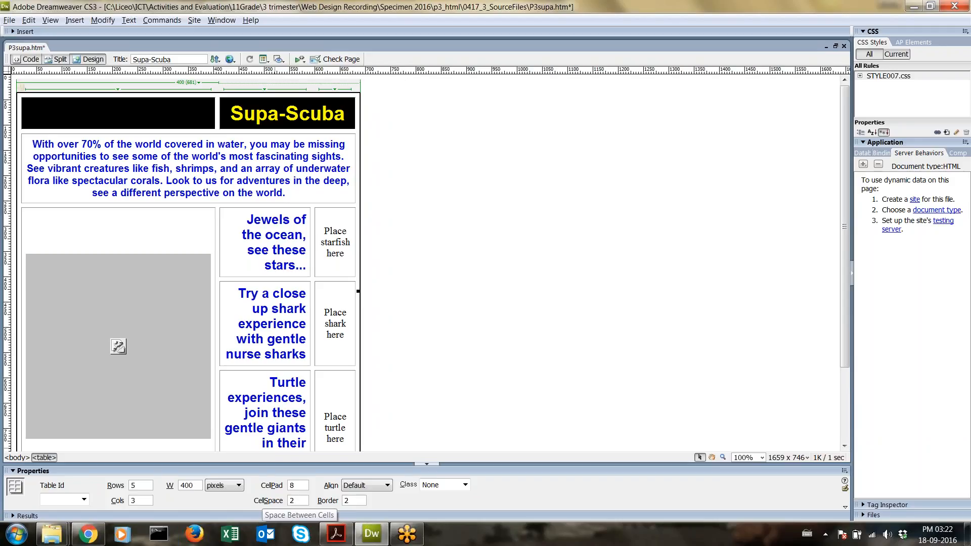
{"action": "key", "text": "Return"}
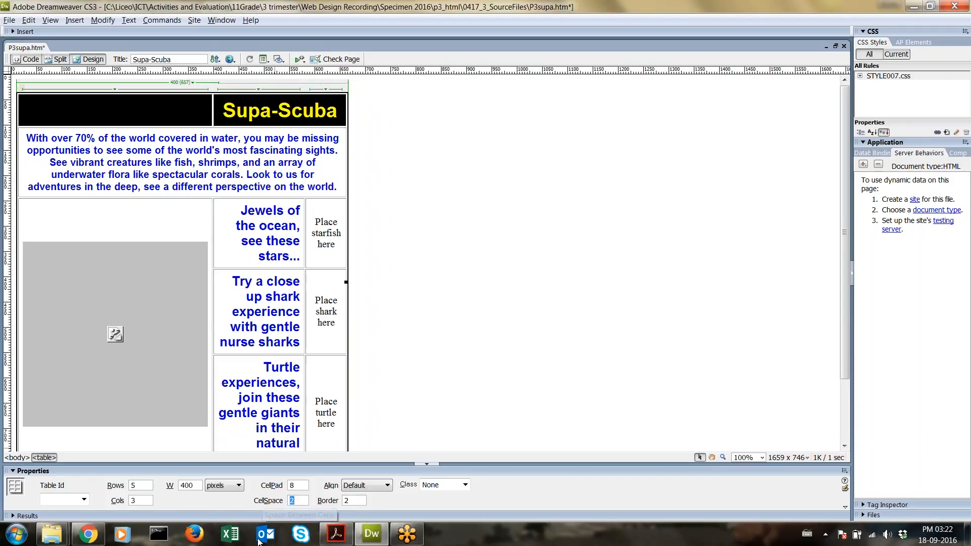
{"action": "type", "text": "10"}
{"action": "key", "text": "Return"}
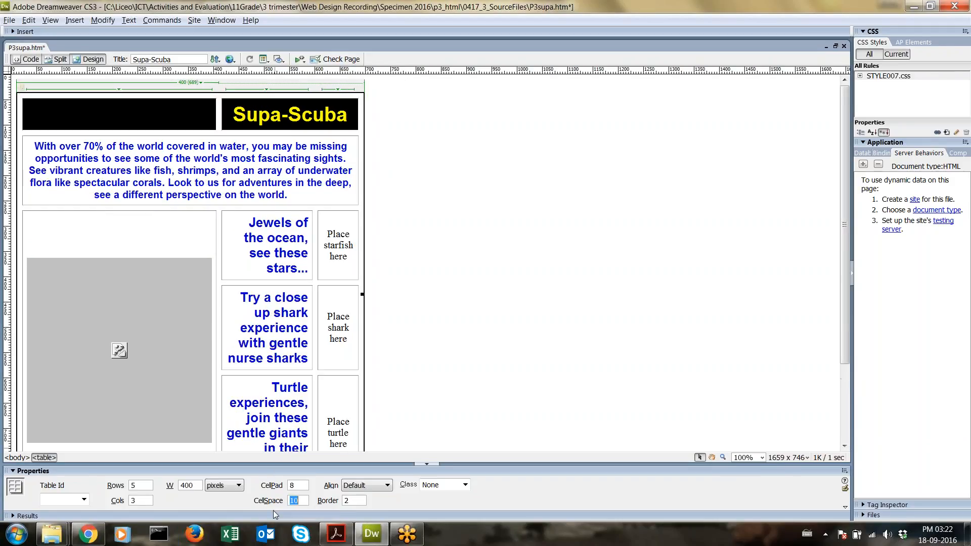
{"action": "mouse_move", "coordinate": [104, 536]}
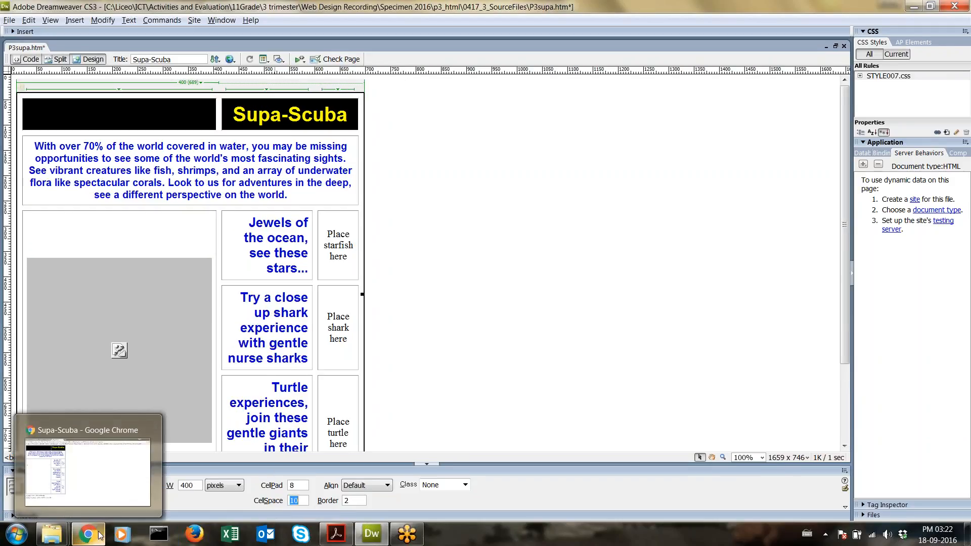
{"action": "key", "text": "ctrl+s"}
{"action": "key", "text": "alt+Tab"}
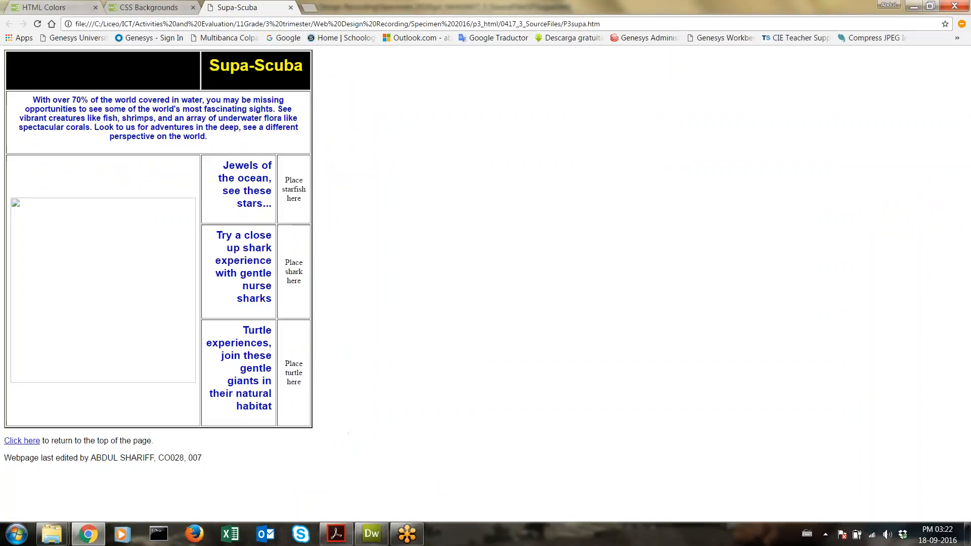
Step: Reload the page in Chrome to see the wider cell spacing, then bring up the exam PDF
{"action": "left_click", "coordinate": [39, 24]}
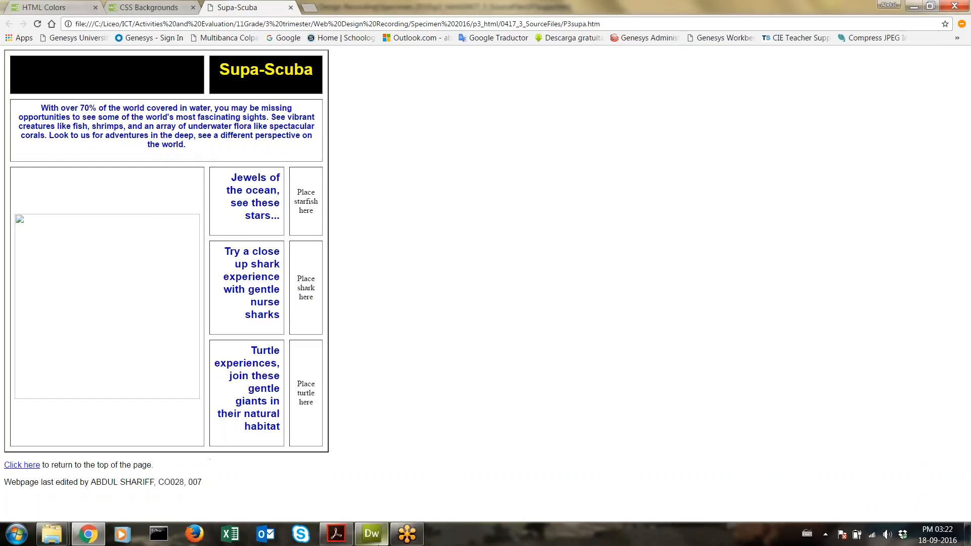
{"action": "left_click", "coordinate": [336, 534]}
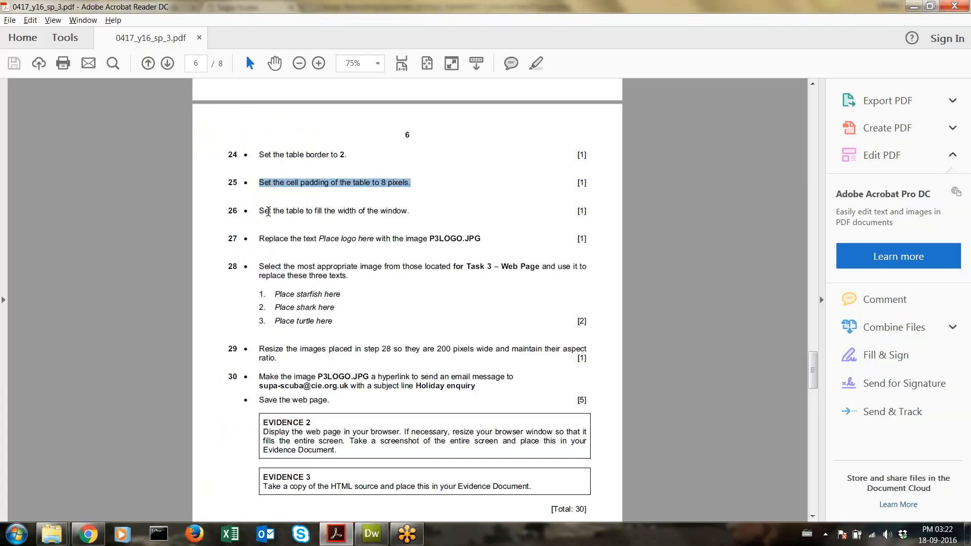
Step: Highlight task 26 about making the table fill the window width, then return to Dreamweaver
{"action": "left_click_drag", "start_coordinate": [259, 212], "coordinate": [395, 214]}
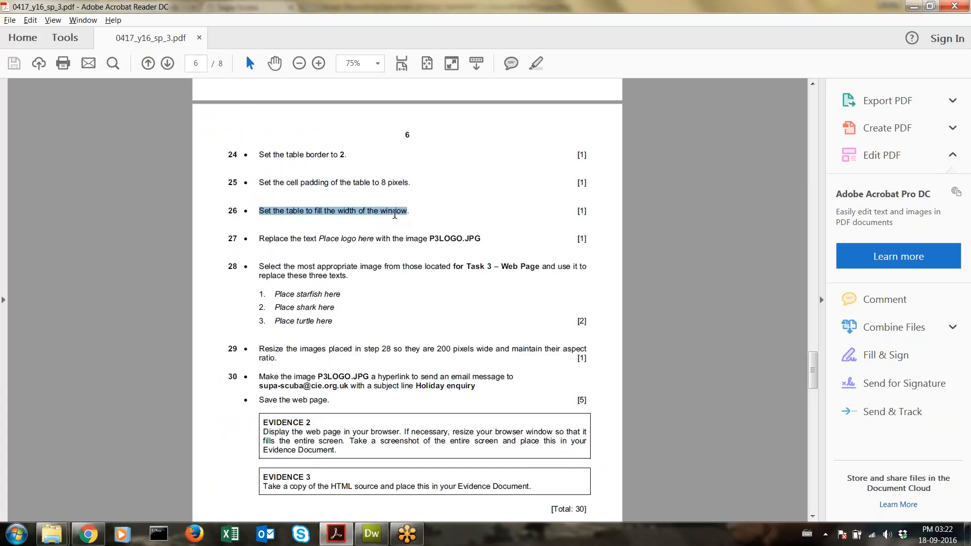
{"action": "left_click", "coordinate": [371, 533]}
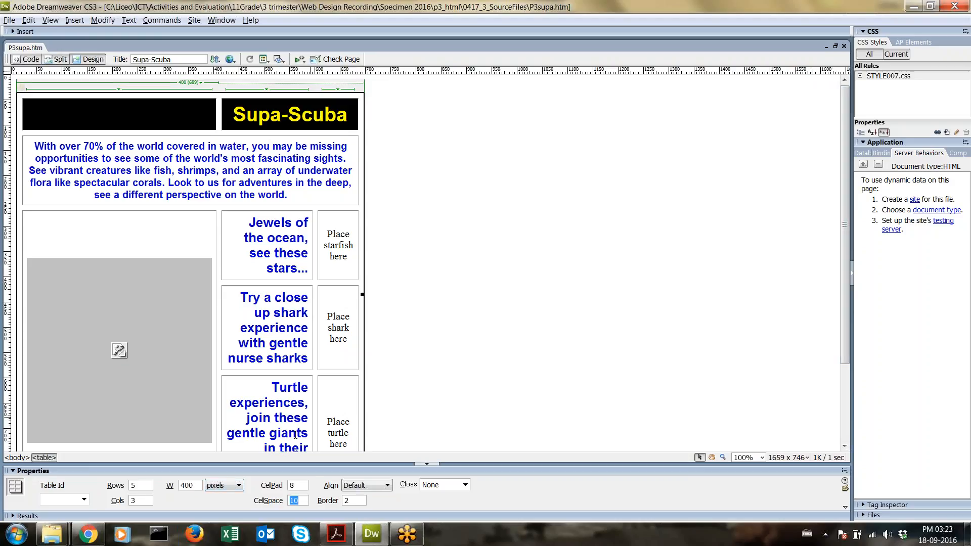
Step: Set the Supa-Scuba table width to 100 percent
{"action": "left_click", "coordinate": [229, 490]}
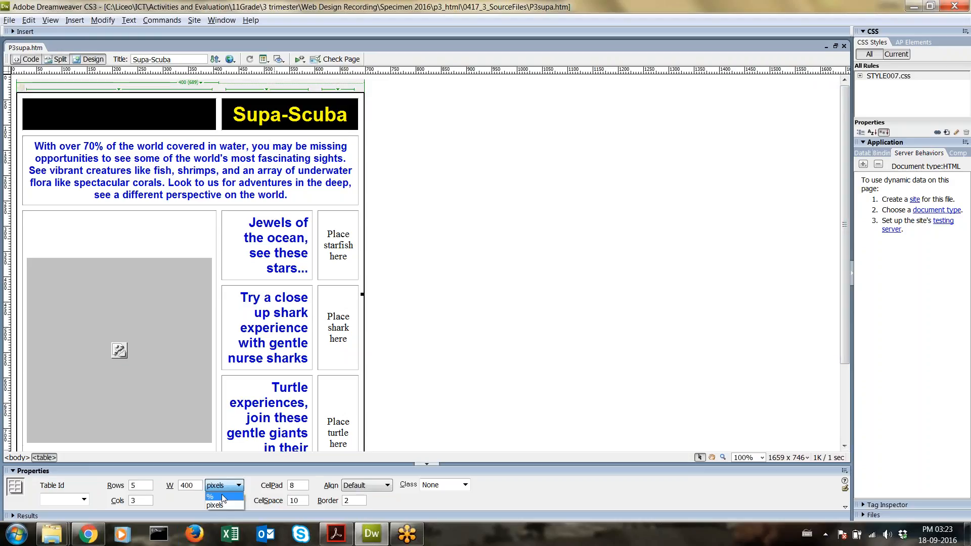
{"action": "left_click", "coordinate": [222, 497]}
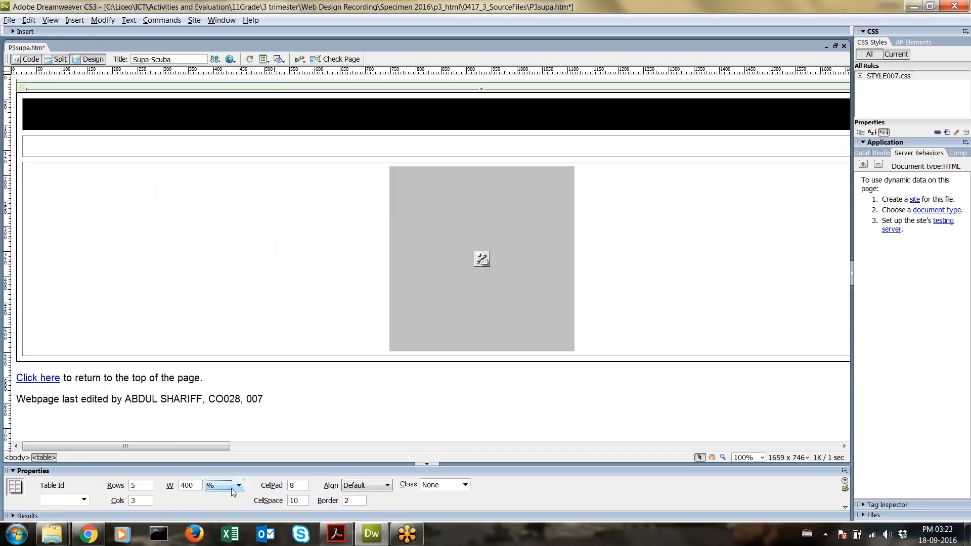
{"action": "double_click", "coordinate": [197, 489]}
{"action": "type", "text": "100"}
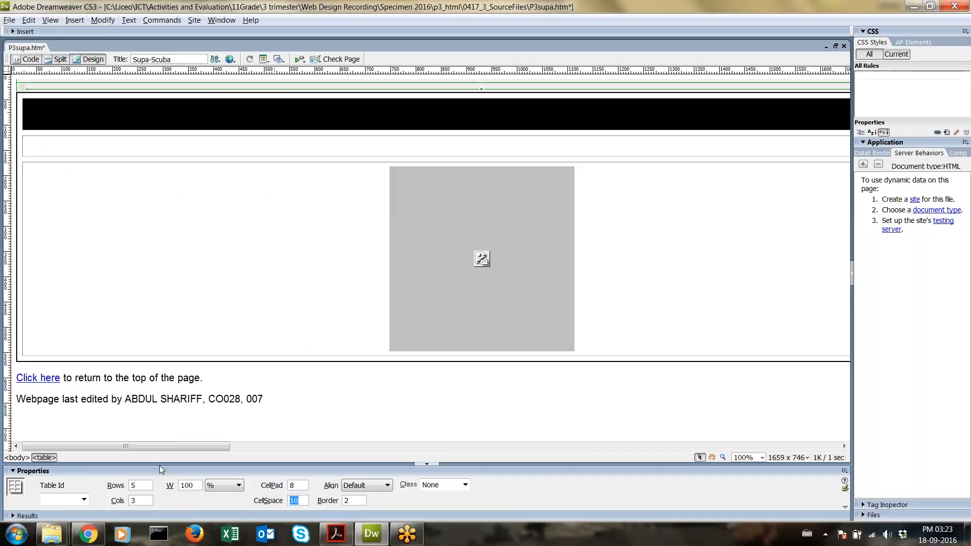
{"action": "key", "text": "Return"}
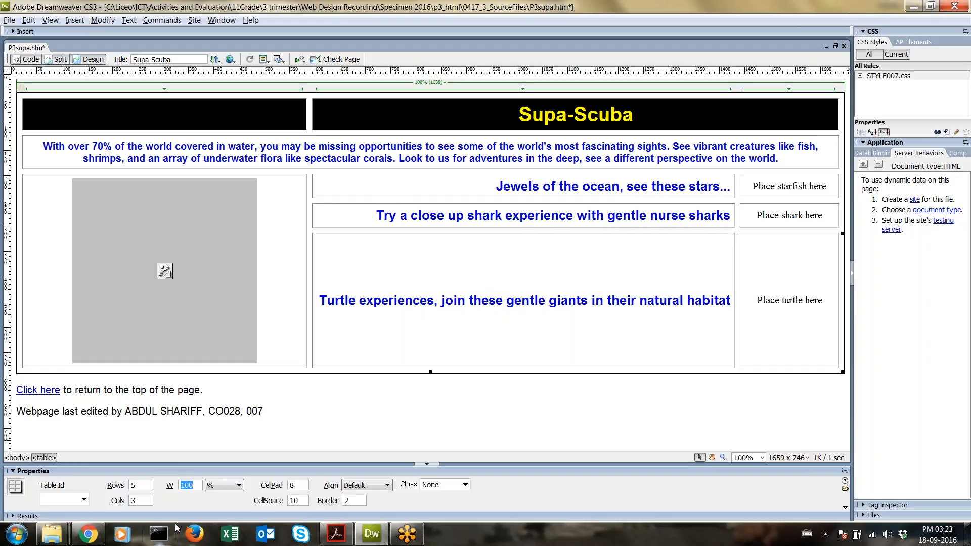
Step: Bring the Chrome preview forward, select all its text, and open the Windows Start menu
{"action": "left_click", "coordinate": [88, 534]}
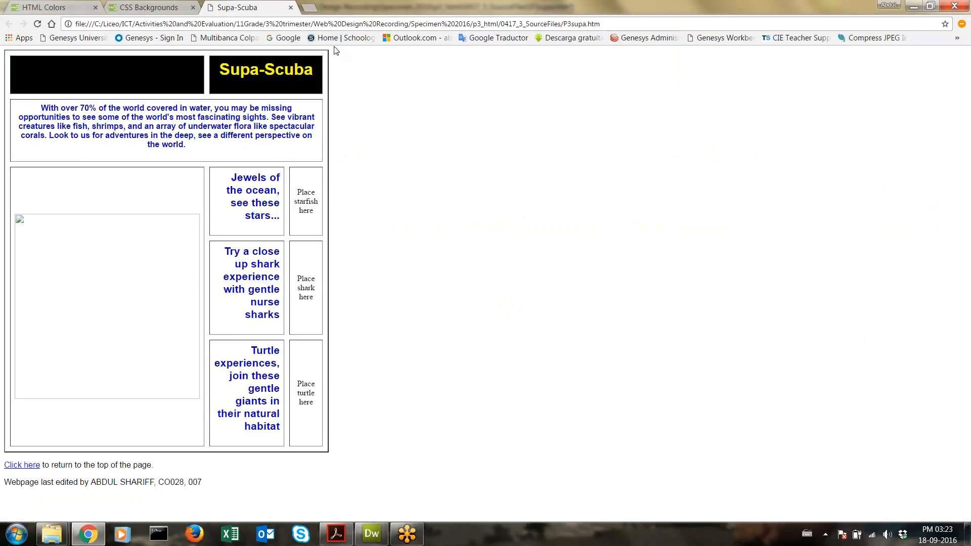
{"action": "key", "text": "ctrl+a"}
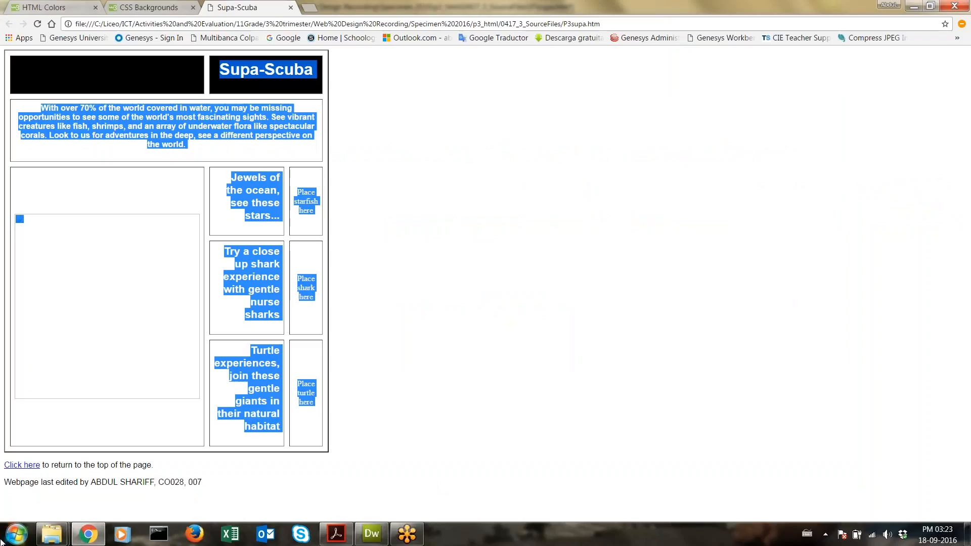
{"action": "left_click", "coordinate": [21, 542]}
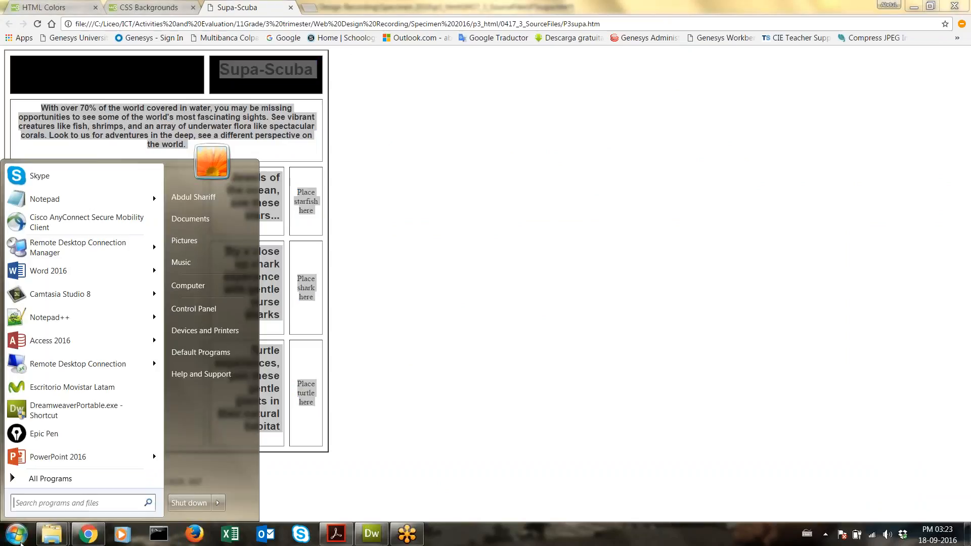
Step: Show the desktop, launch Epic Pen, and return to the Dreamweaver page
{"action": "right_click", "coordinate": [438, 543]}
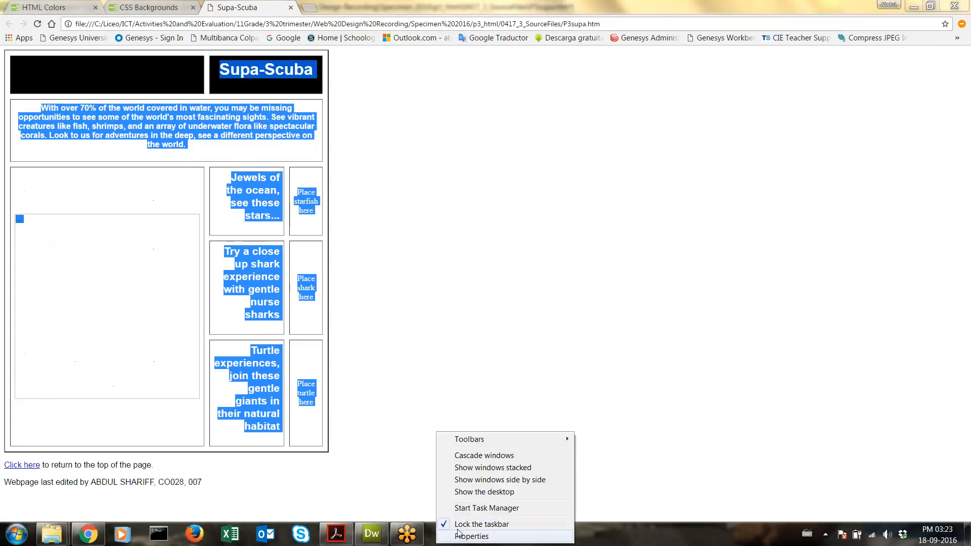
{"action": "left_click", "coordinate": [522, 493]}
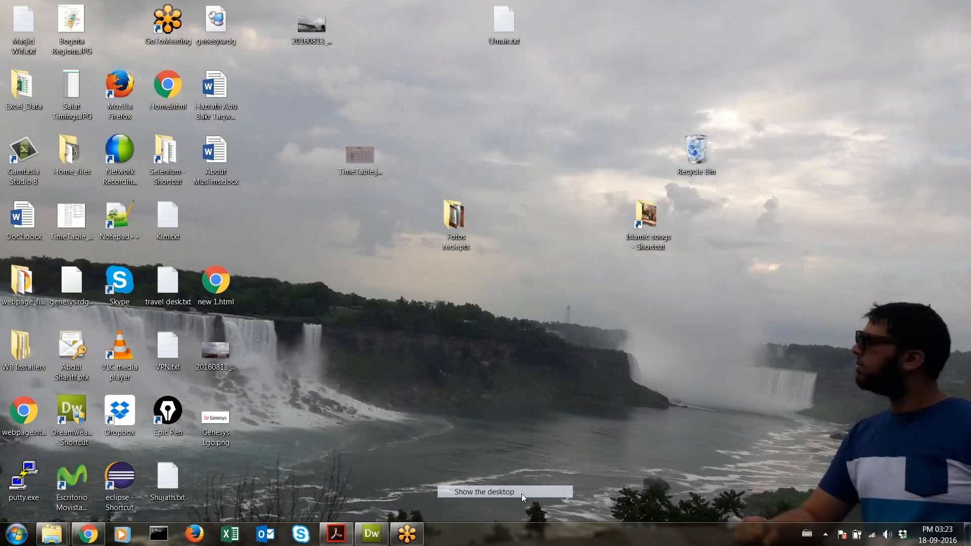
{"action": "double_click", "coordinate": [159, 420]}
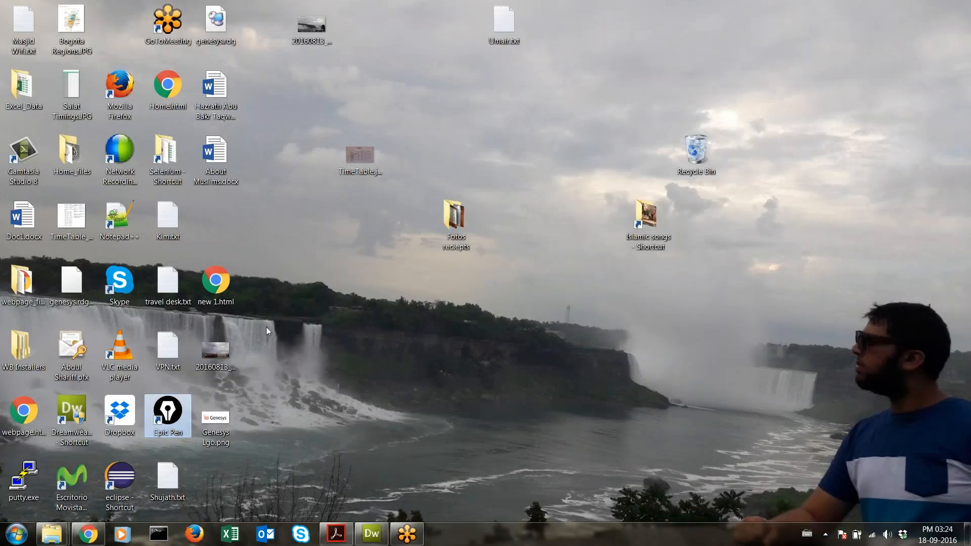
{"action": "left_click", "coordinate": [372, 534]}
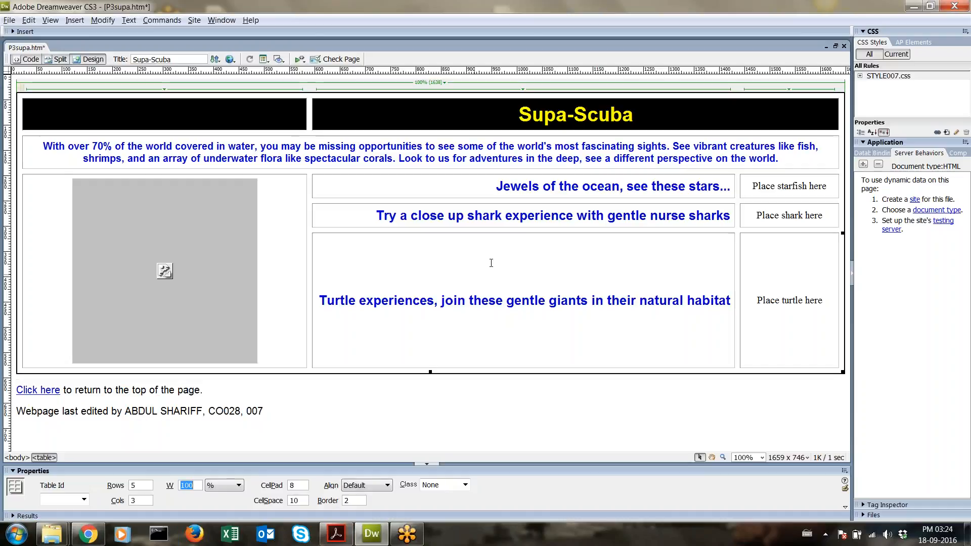
Step: In Chrome, draw an Epic Pen arrow and a full-width line across the table
{"action": "left_click", "coordinate": [87, 535]}
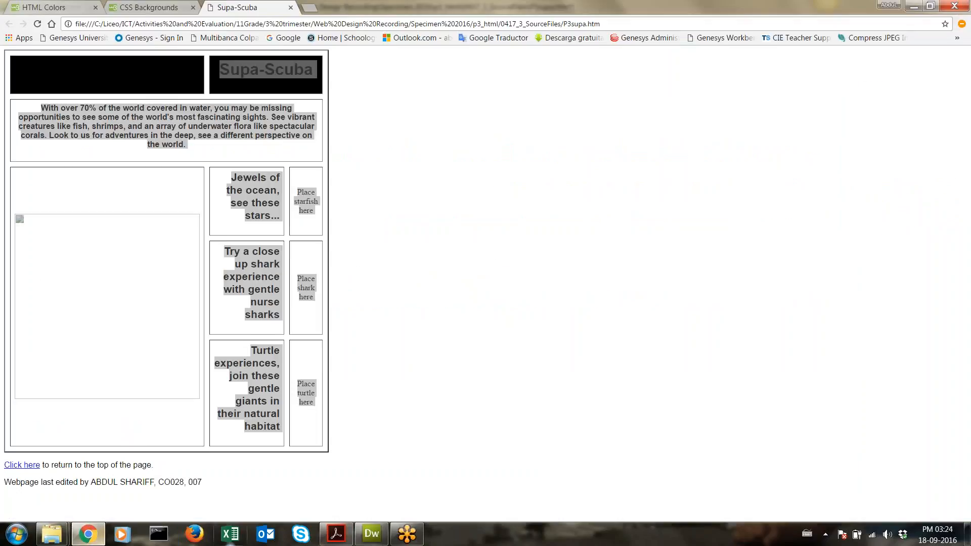
{"action": "mouse_move", "coordinate": [455, 541]}
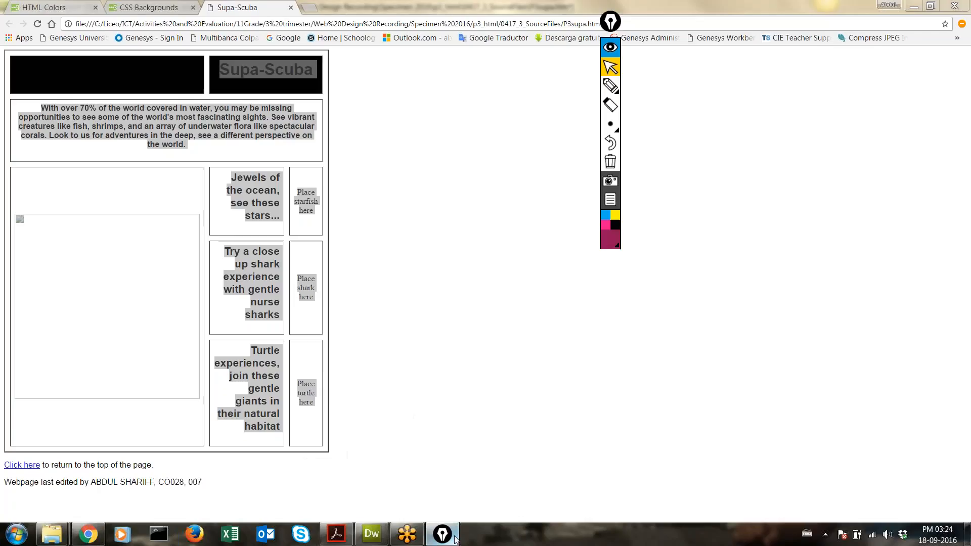
{"action": "left_click", "coordinate": [611, 86]}
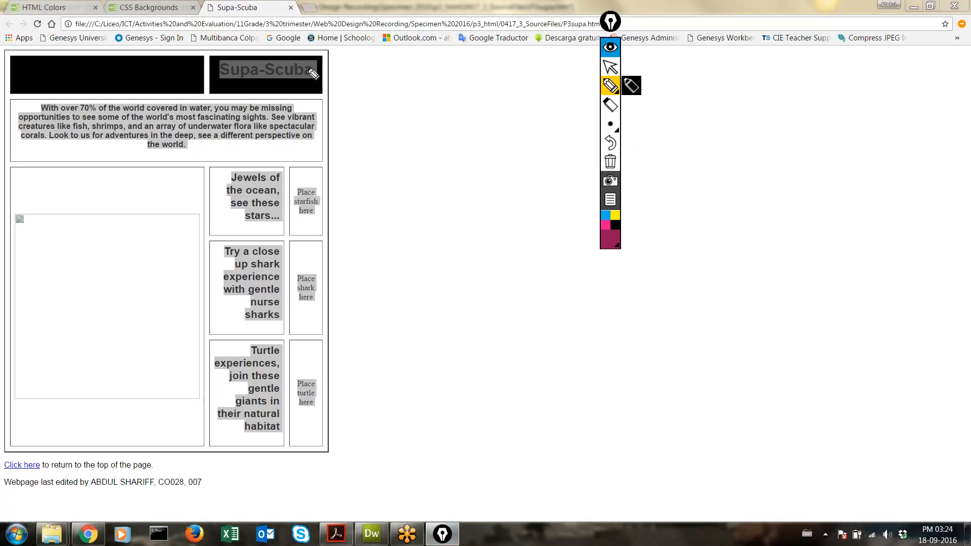
{"action": "left_click_drag", "start_coordinate": [336, 47], "coordinate": [335, 61]}
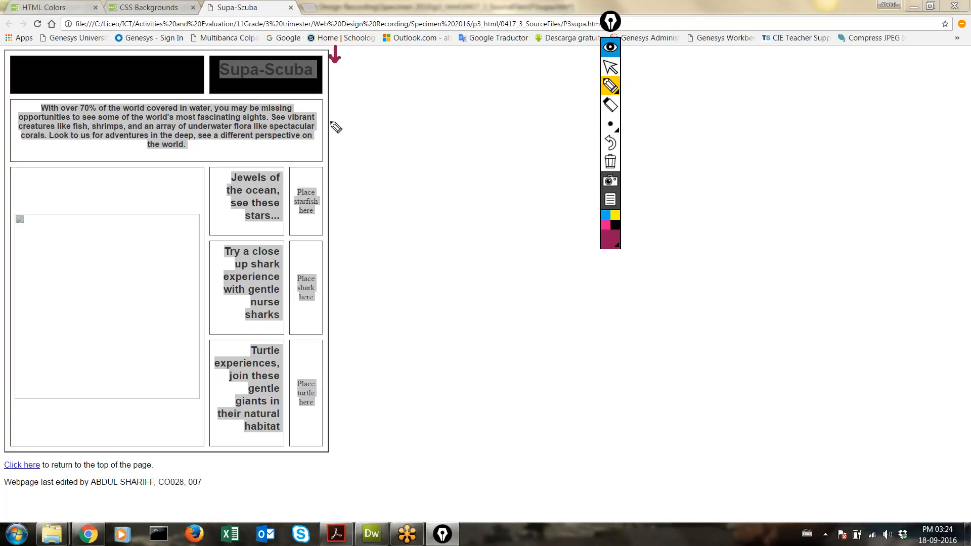
{"action": "mouse_move", "coordinate": [329, 121]}
{"action": "left_mouse_down"}
{"action": "mouse_move", "coordinate": [967, 126]}
{"action": "mouse_move", "coordinate": [960, 131]}
{"action": "left_mouse_up"}
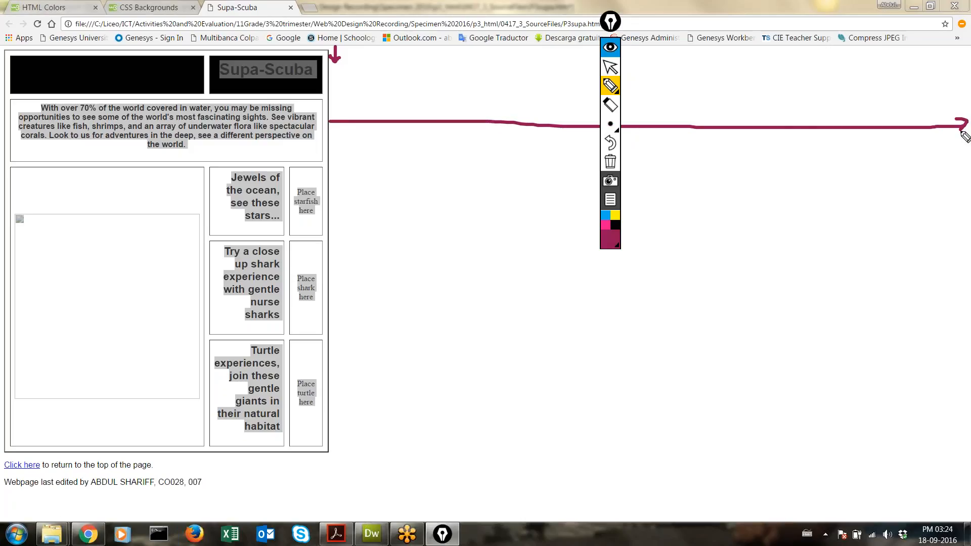
Step: Erase the pen annotations, collapse the Epic Pen toolbar, and return to Dreamweaver
{"action": "left_click", "coordinate": [611, 161]}
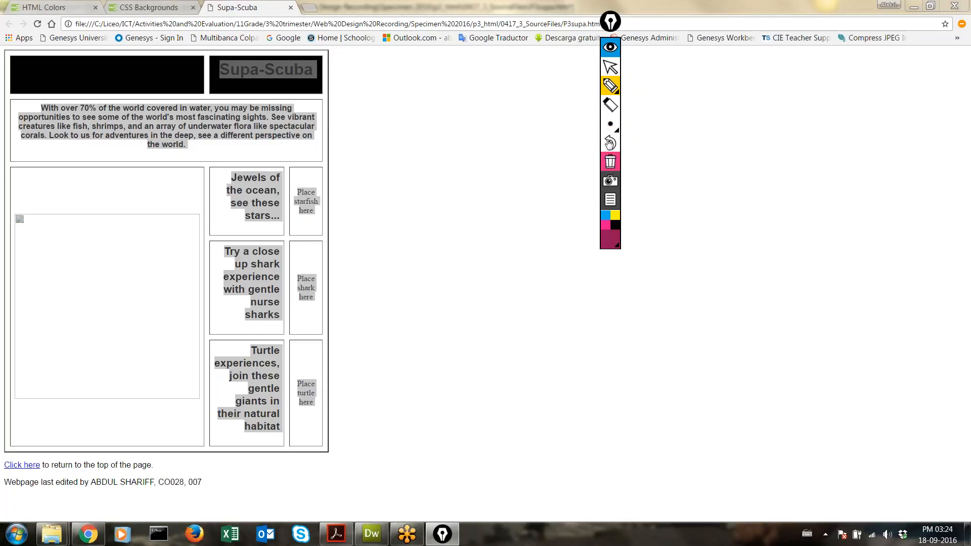
{"action": "left_click", "coordinate": [610, 22]}
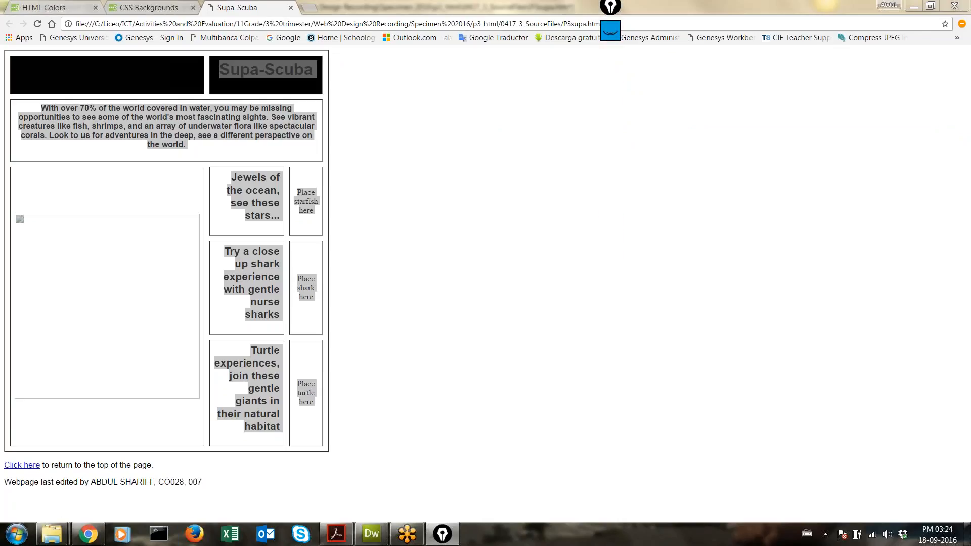
{"action": "left_click", "coordinate": [371, 534]}
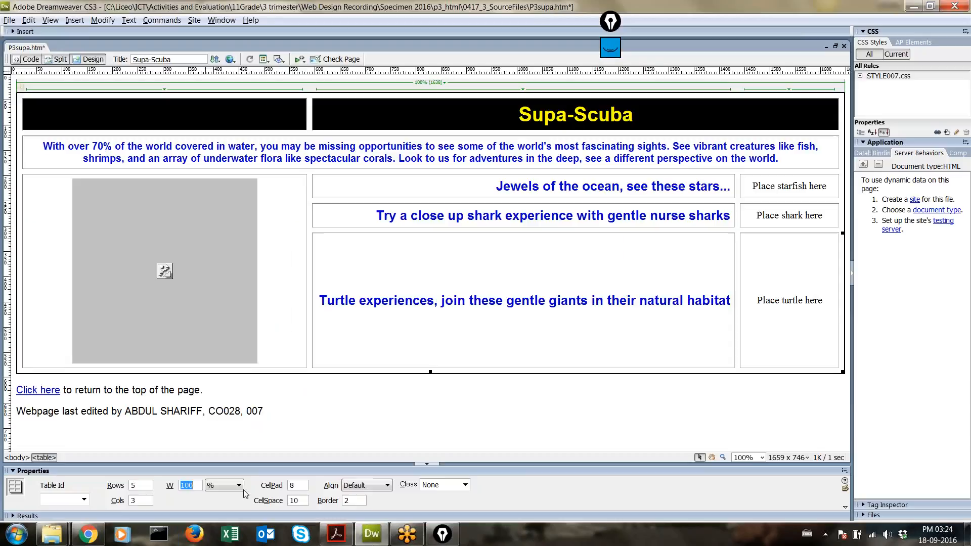
Step: Keep the table width in percent and reload Chrome to show the full-width table
{"action": "left_click", "coordinate": [236, 488]}
{"action": "left_click", "coordinate": [233, 497]}
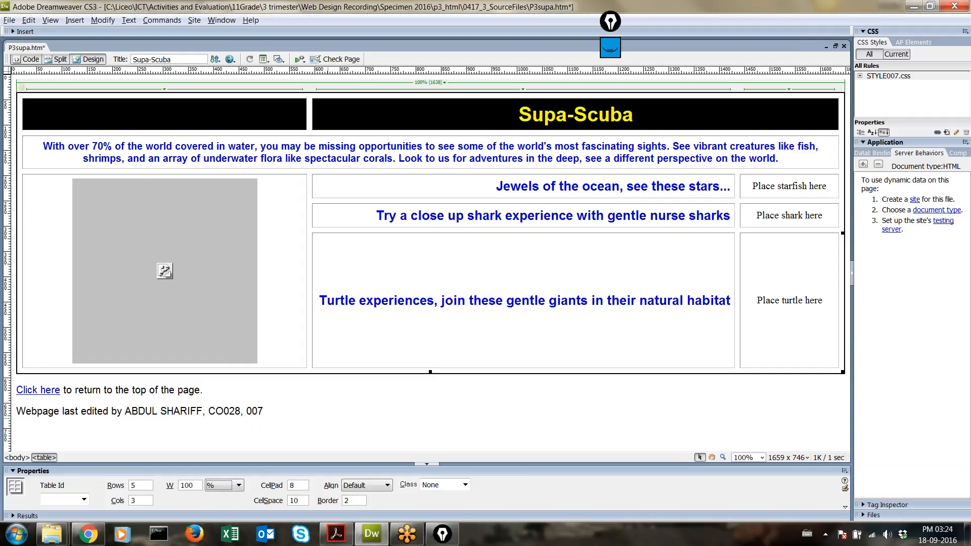
{"action": "left_click", "coordinate": [83, 535]}
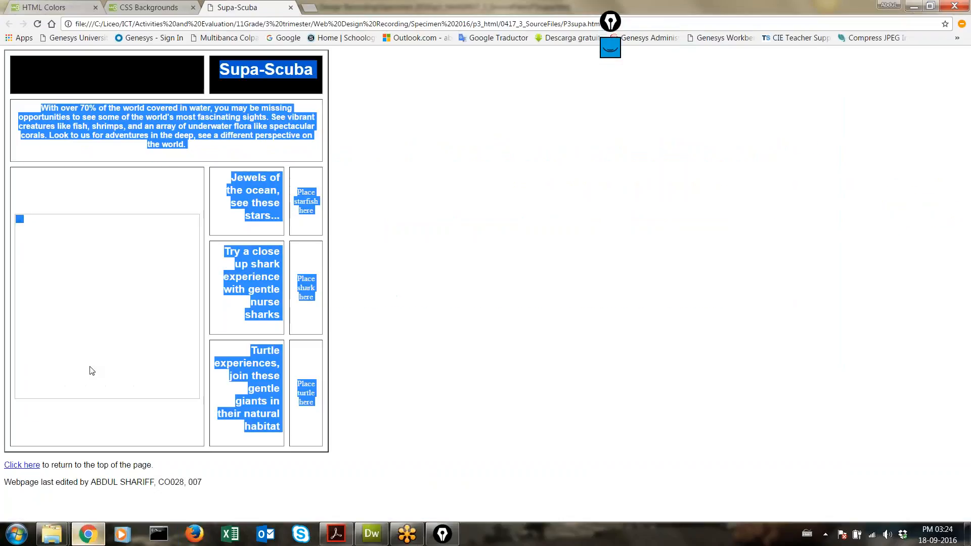
{"action": "left_click", "coordinate": [37, 23]}
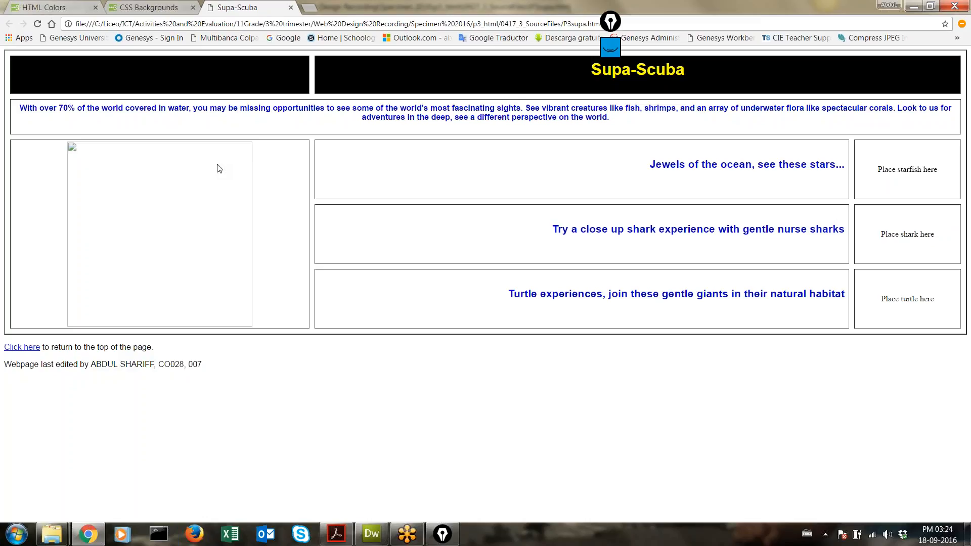
{"action": "left_click", "coordinate": [336, 534]}
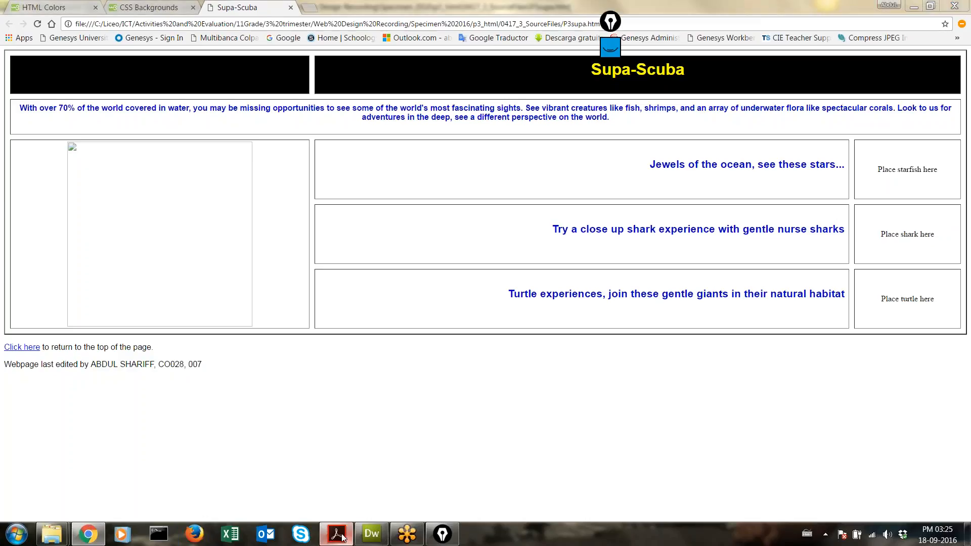
Step: Select P3LOGO.JPG in step 27 of the PDF, then select Dreamweaver's black header cell
{"action": "scroll", "coordinate": [432, 204], "scroll_direction": "down", "scroll_amount": 1}
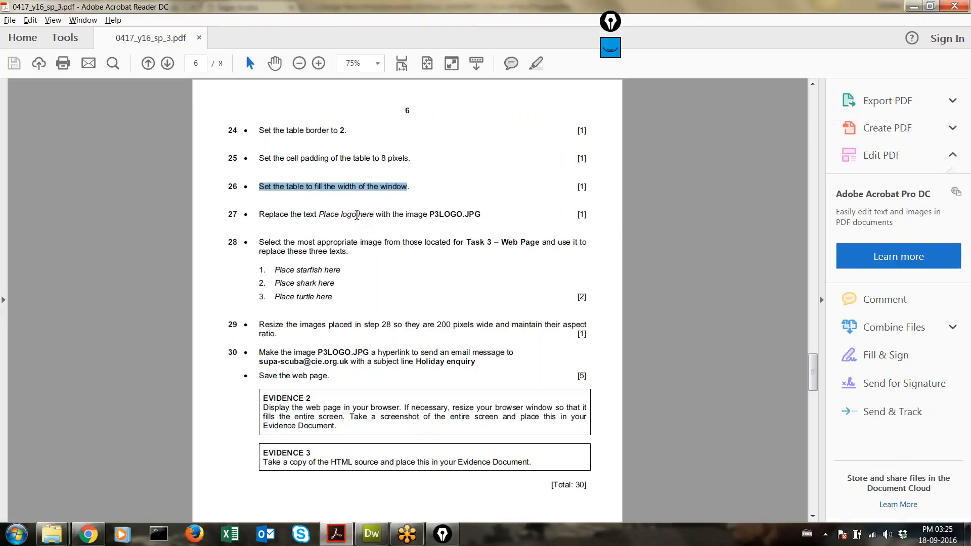
{"action": "left_click_drag", "start_coordinate": [485, 215], "coordinate": [428, 213]}
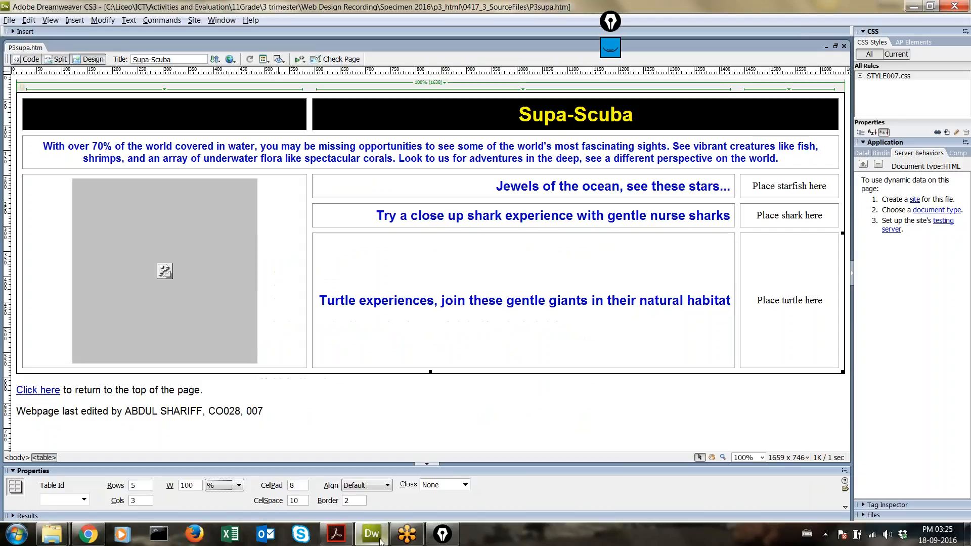
{"action": "left_click", "coordinate": [371, 534]}
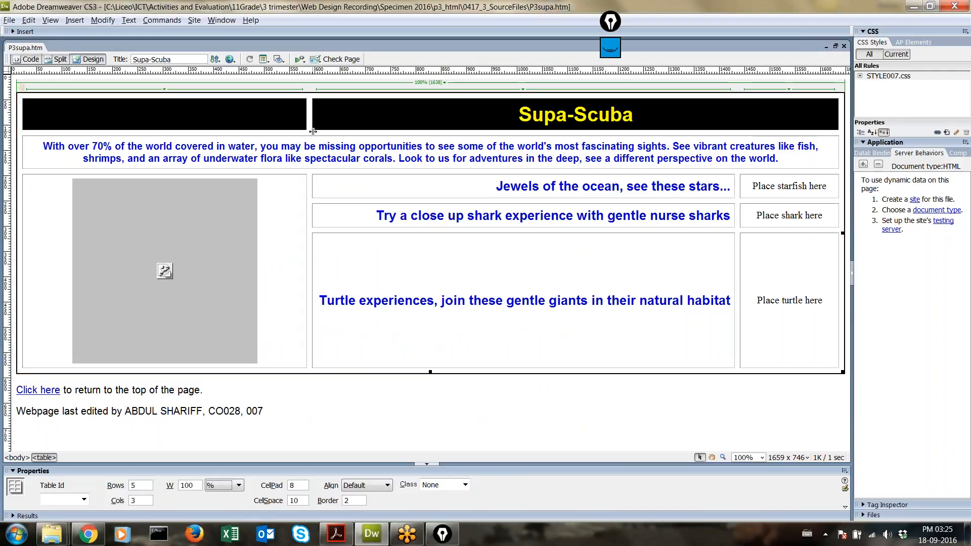
{"action": "left_click", "coordinate": [204, 123]}
{"action": "left_click_drag", "start_coordinate": [203, 123], "coordinate": [127, 119]}
{"action": "left_click", "coordinate": [83, 458]}
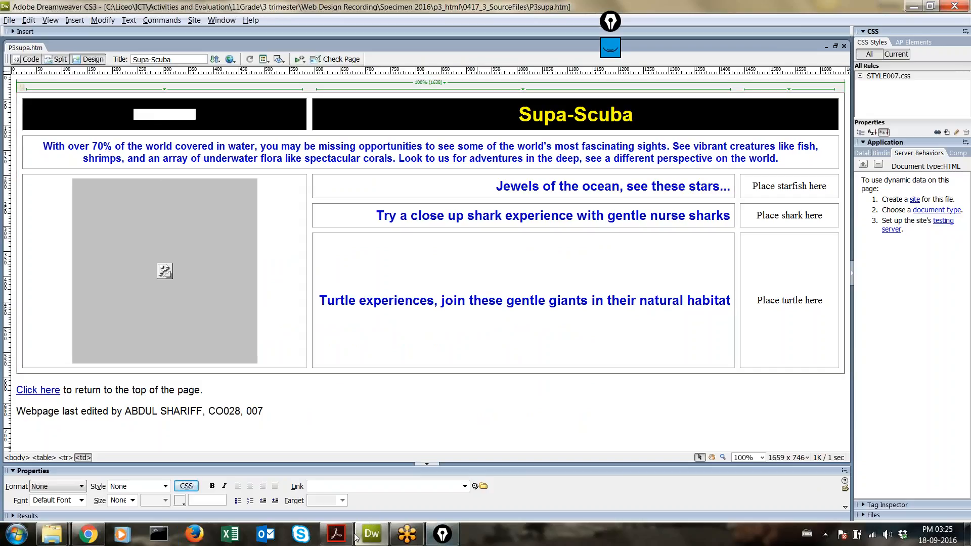
Step: Select 'Place logo here' in step 27 and open Dreamweaver's Find and Replace
{"action": "left_click", "coordinate": [336, 534]}
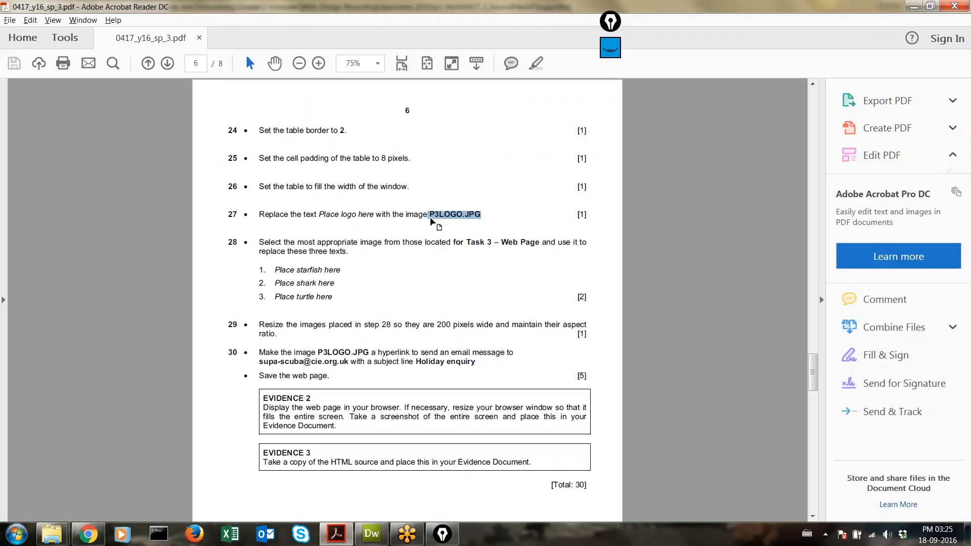
{"action": "left_click_drag", "start_coordinate": [319, 214], "coordinate": [361, 215]}
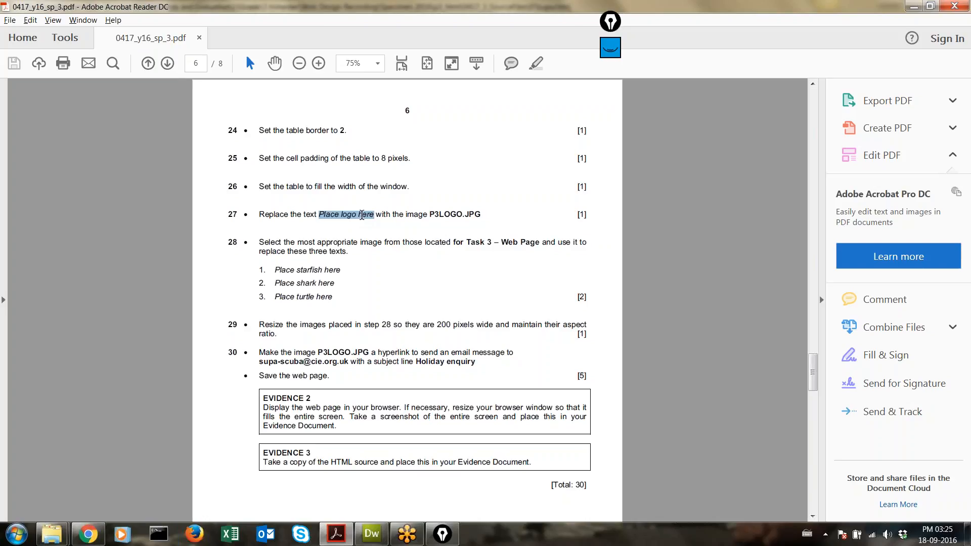
{"action": "key", "text": "alt+Tab"}
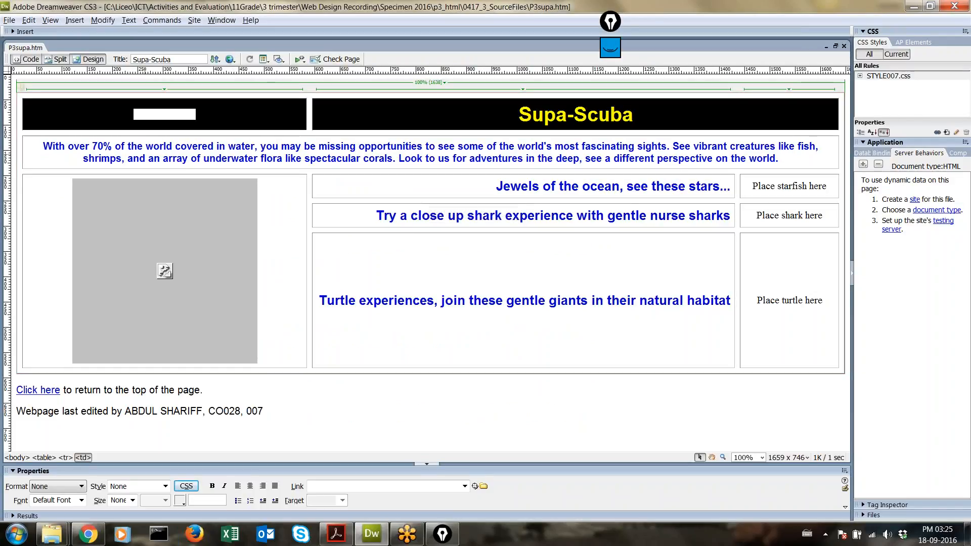
{"action": "key", "text": "ctrl+f"}
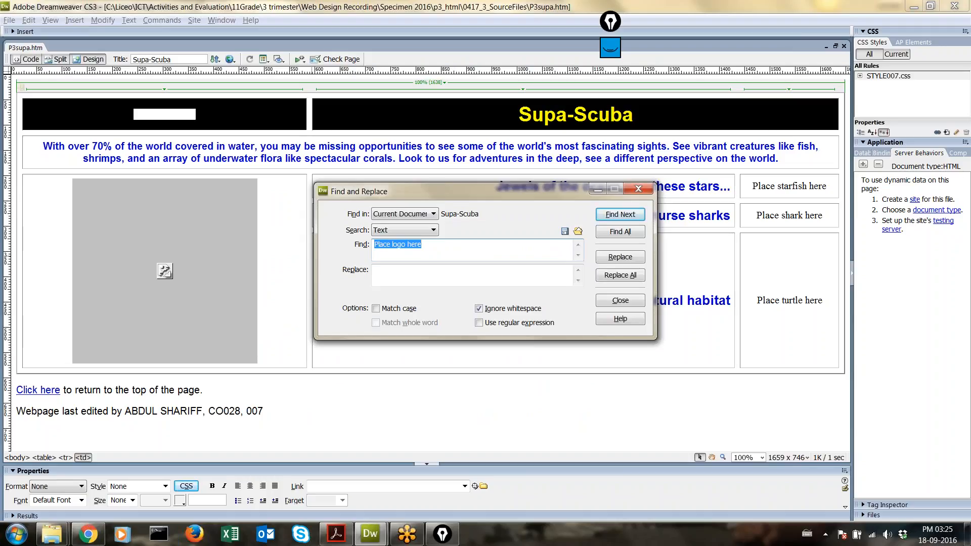
Step: Find 'Place logo here', close Find and Replace, and select that text in the header cell
{"action": "left_click", "coordinate": [614, 217]}
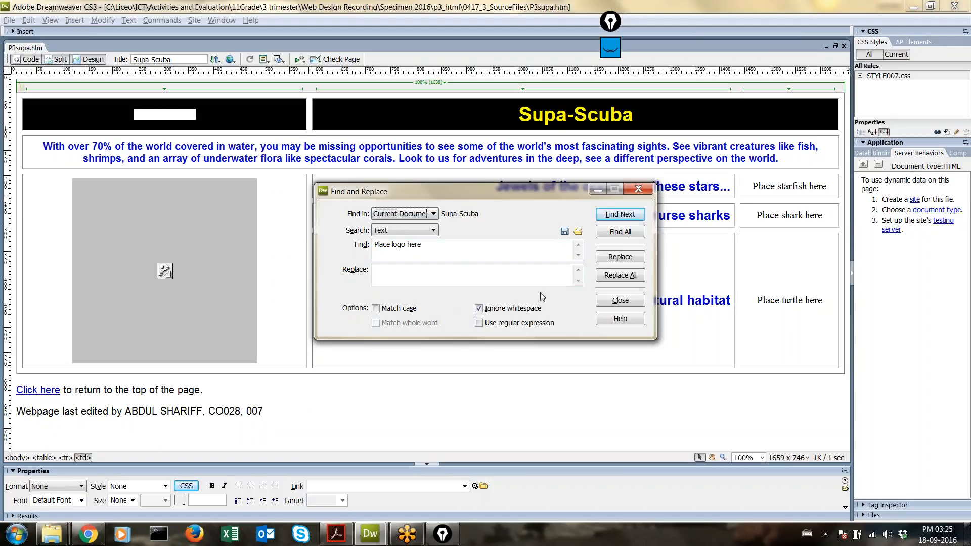
{"action": "left_click", "coordinate": [639, 189]}
{"action": "left_click", "coordinate": [182, 113]}
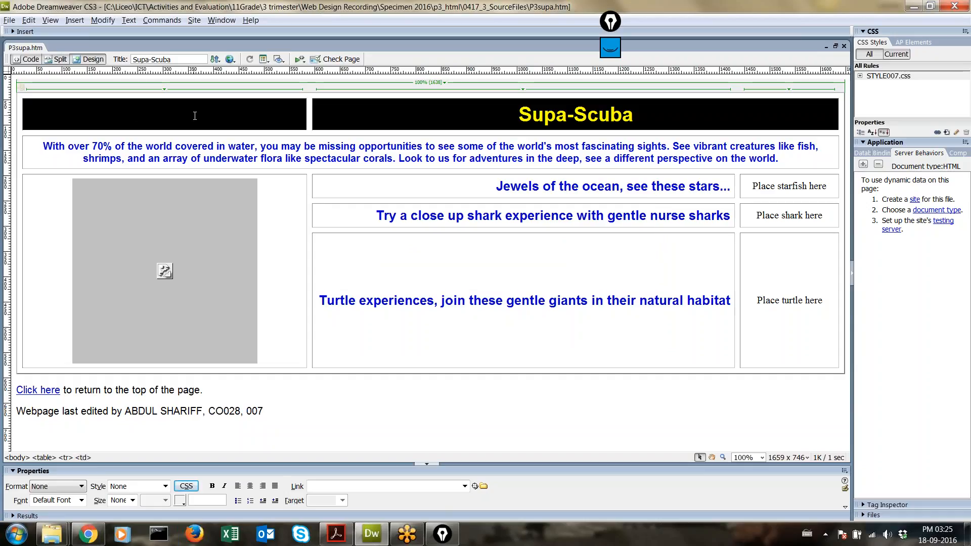
{"action": "left_click_drag", "start_coordinate": [191, 113], "coordinate": [90, 113]}
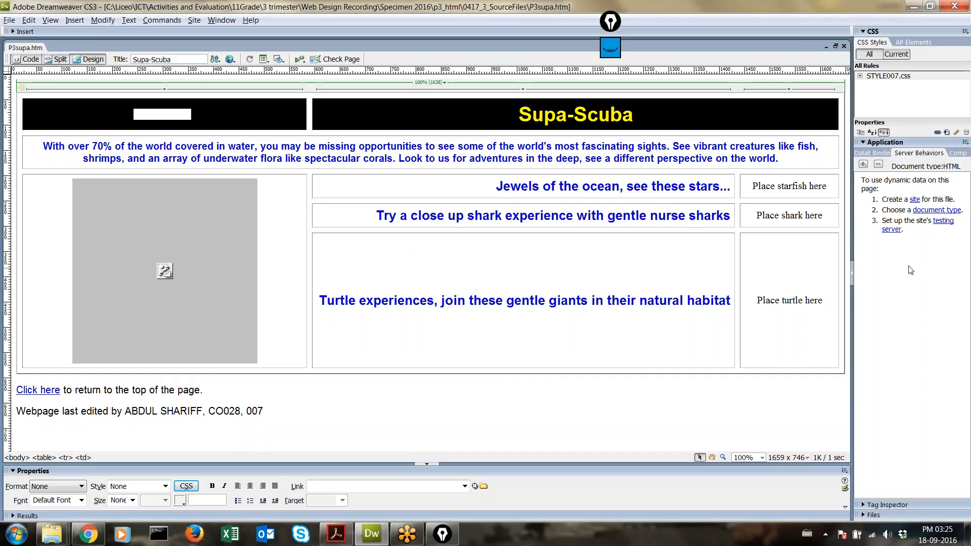
Step: Open the 0417_3_SourceFiles folder window and select P3logo.jpg
{"action": "left_click", "coordinate": [52, 534]}
{"action": "left_click", "coordinate": [187, 471]}
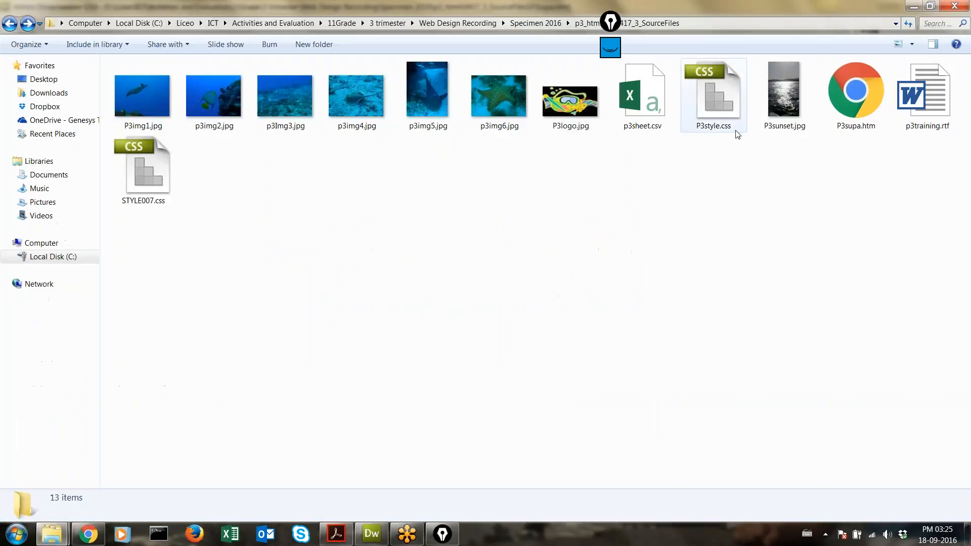
{"action": "left_click", "coordinate": [585, 119]}
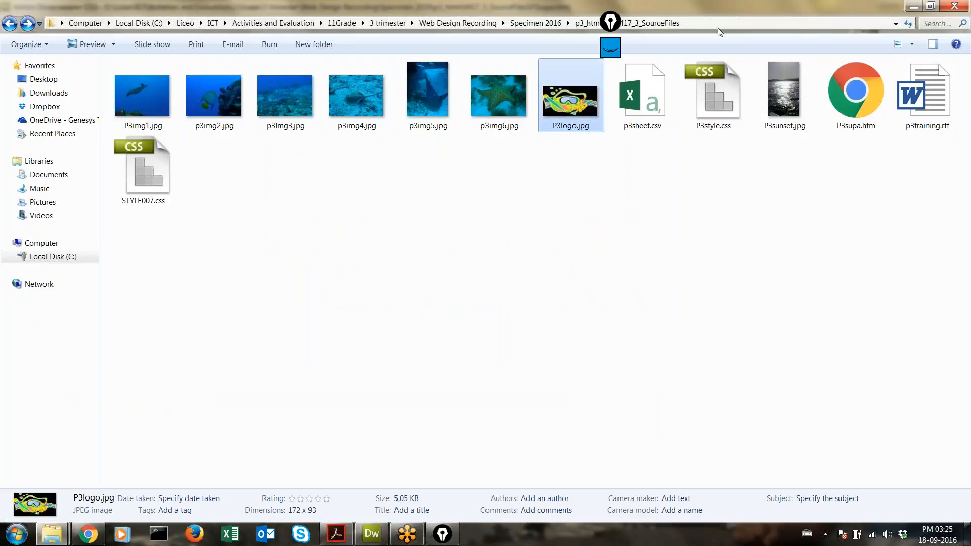
{"action": "left_click", "coordinate": [611, 23]}
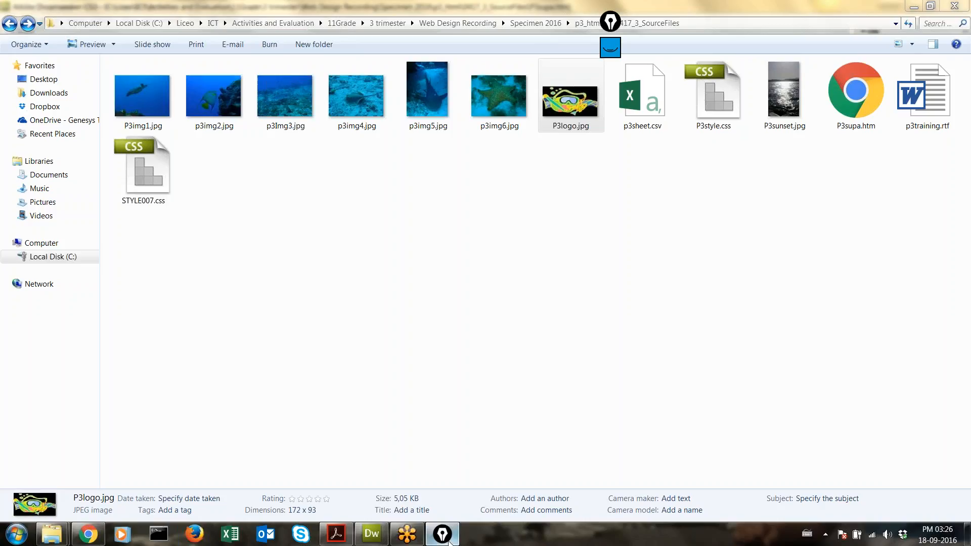
Step: Close Epic Pen, show the folder's full path, and return to the Supa-Scuba page
{"action": "right_click", "coordinate": [443, 534]}
{"action": "left_click", "coordinate": [445, 504]}
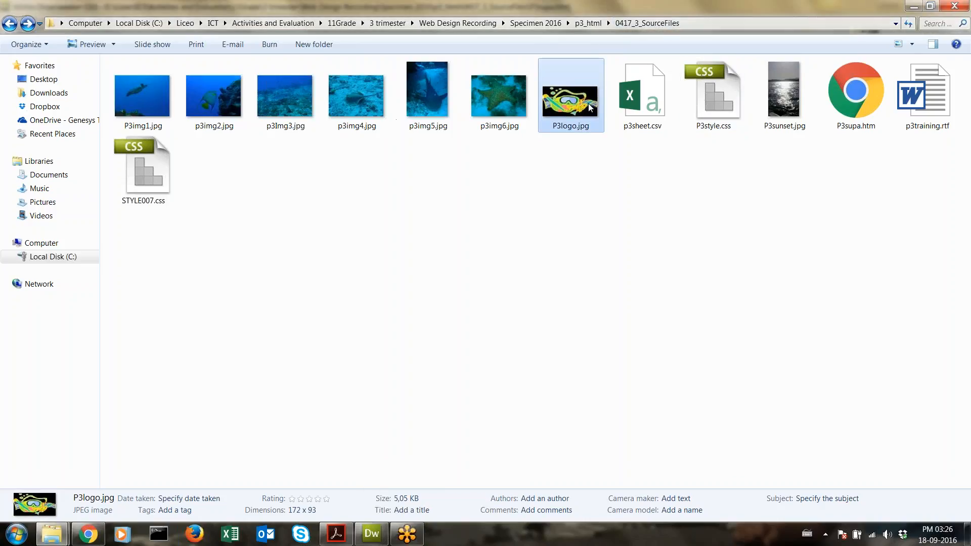
{"action": "left_click", "coordinate": [708, 23]}
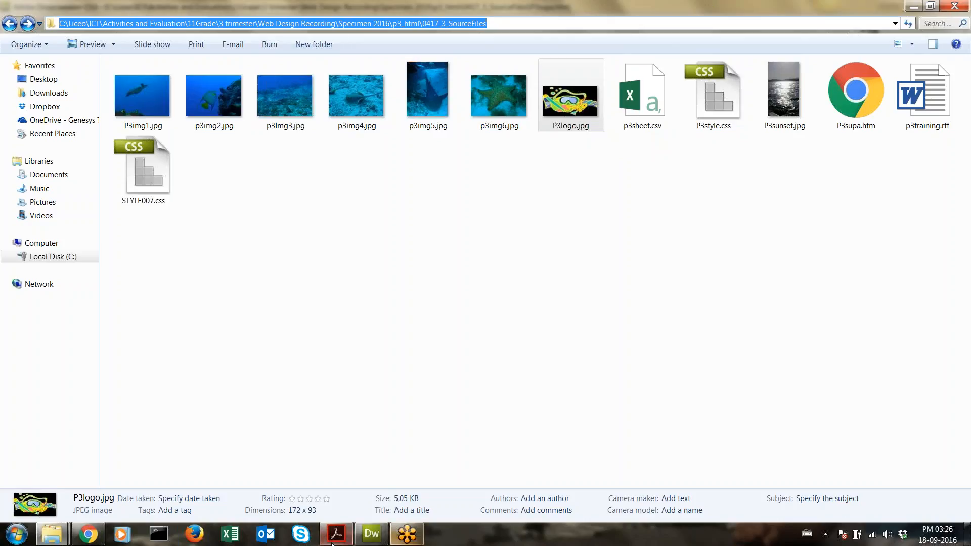
{"action": "left_click", "coordinate": [381, 539]}
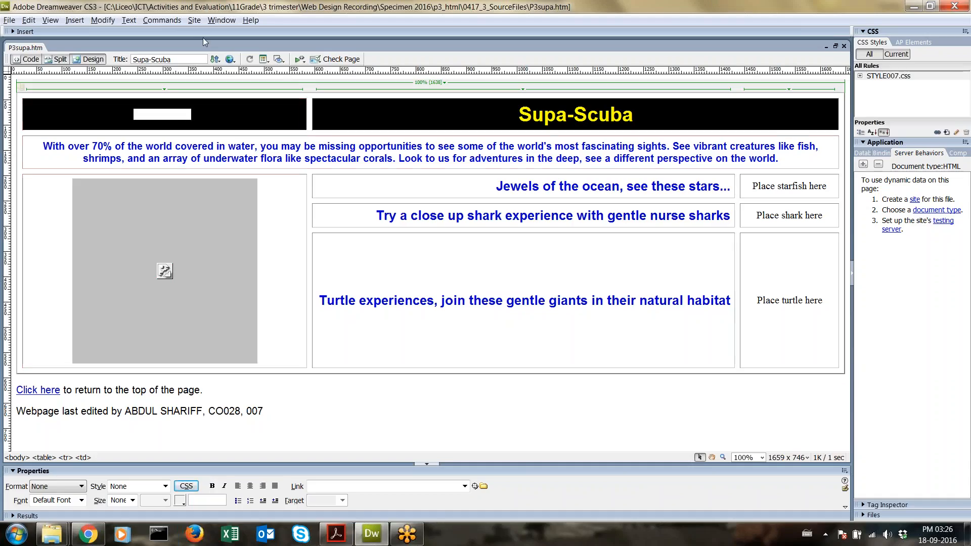
Step: Start a new Dreamweaver site named SPECIMEN2016
{"action": "left_click", "coordinate": [200, 23]}
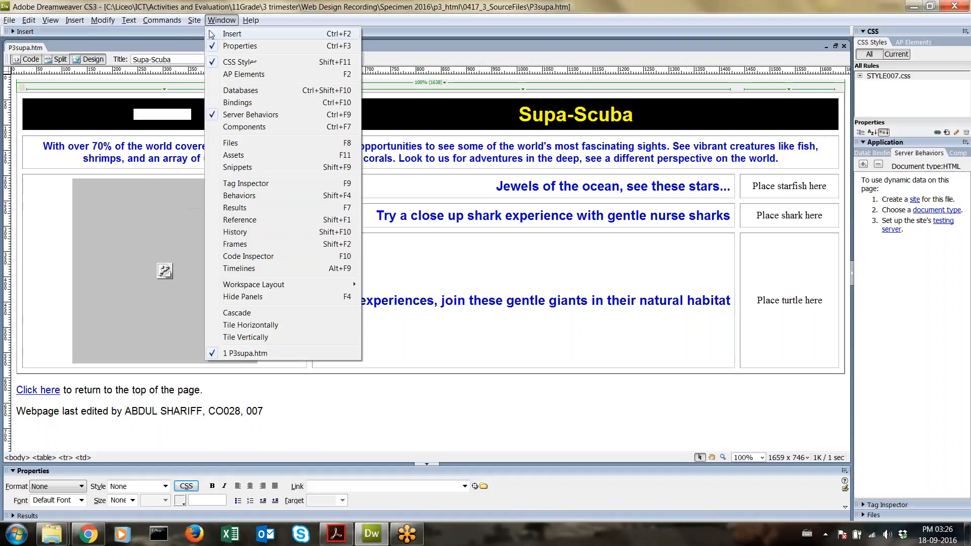
{"action": "left_click", "coordinate": [219, 33]}
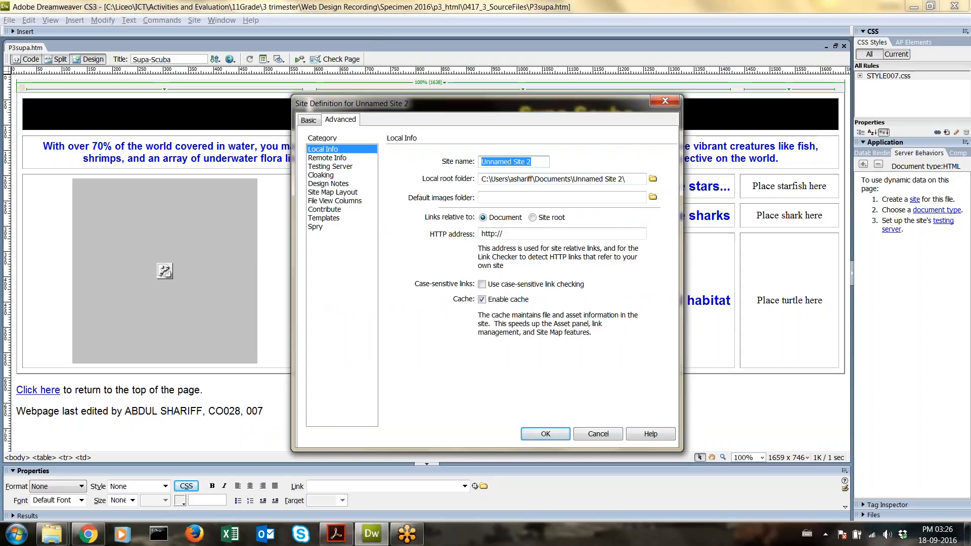
{"action": "type", "text": "SPE"}
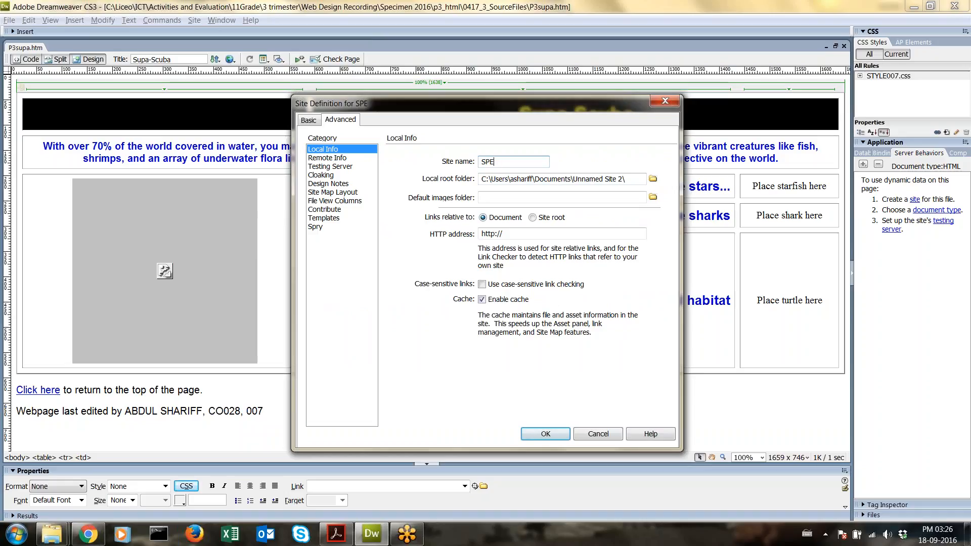
{"action": "type", "text": "CIMEN2016"}
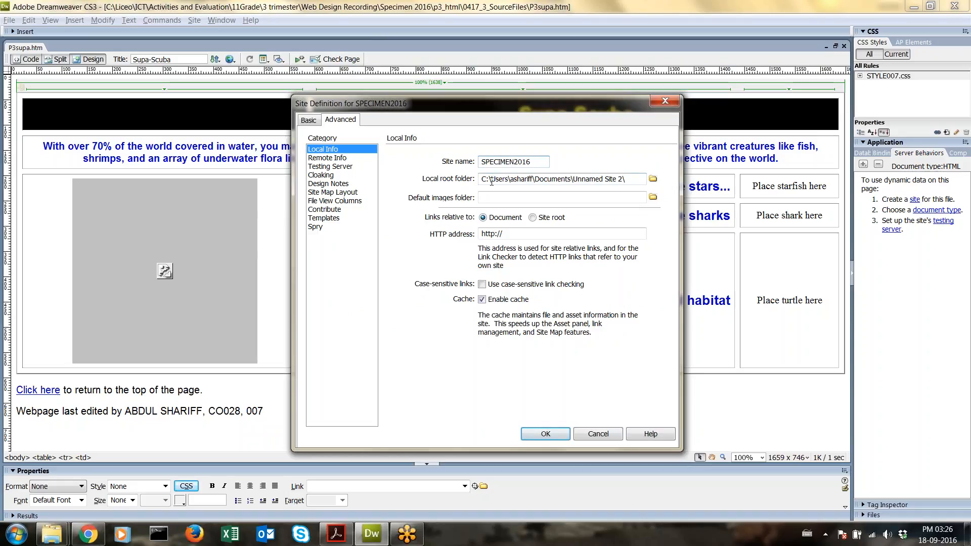
Step: Root the site at Specimen 2016 > p3_html > 0417_3_SourceFiles, finish it, and list its files
{"action": "left_click", "coordinate": [653, 180]}
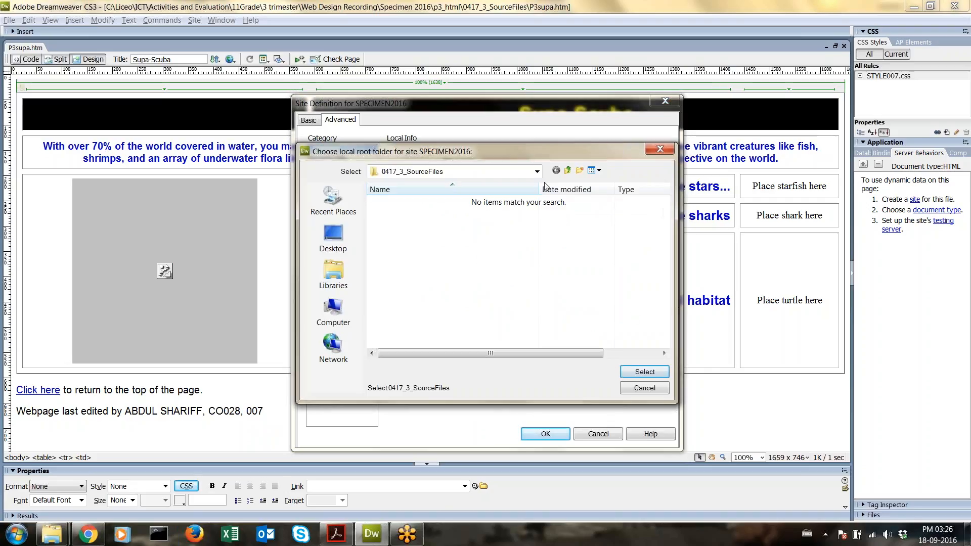
{"action": "left_click", "coordinate": [569, 172]}
{"action": "left_click", "coordinate": [568, 172]}
{"action": "left_click", "coordinate": [568, 172]}
{"action": "left_click", "coordinate": [569, 172]}
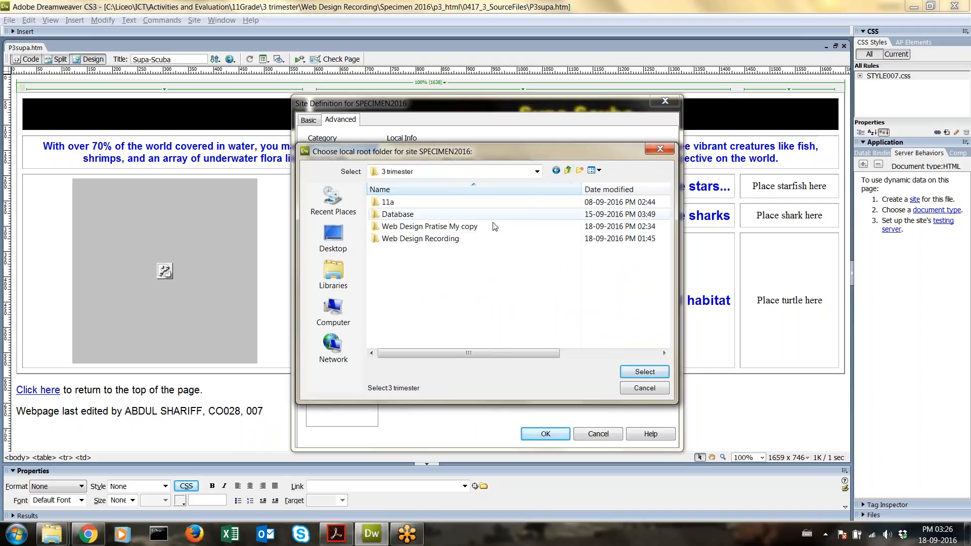
{"action": "double_click", "coordinate": [451, 239]}
{"action": "double_click", "coordinate": [438, 205]}
{"action": "double_click", "coordinate": [436, 204]}
{"action": "double_click", "coordinate": [436, 204]}
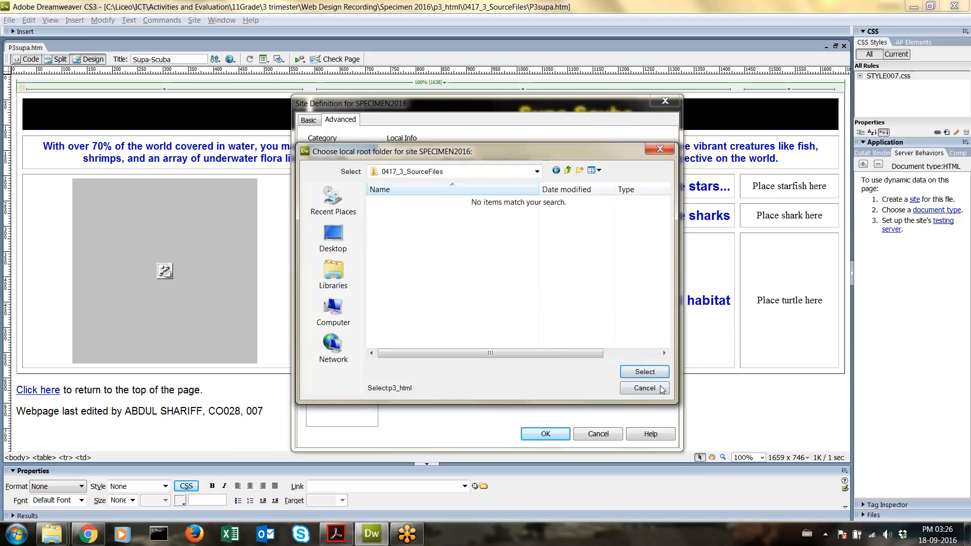
{"action": "left_click", "coordinate": [656, 371]}
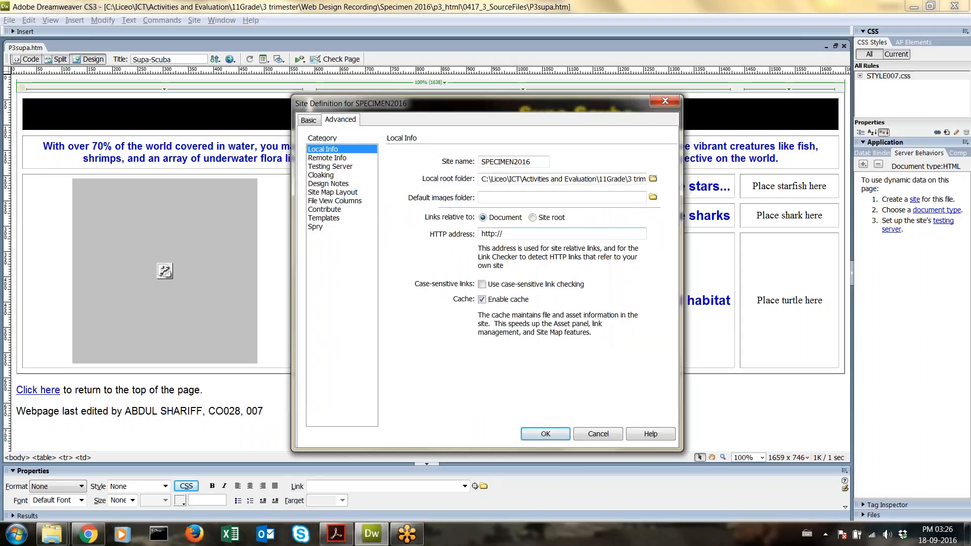
{"action": "left_click", "coordinate": [549, 435]}
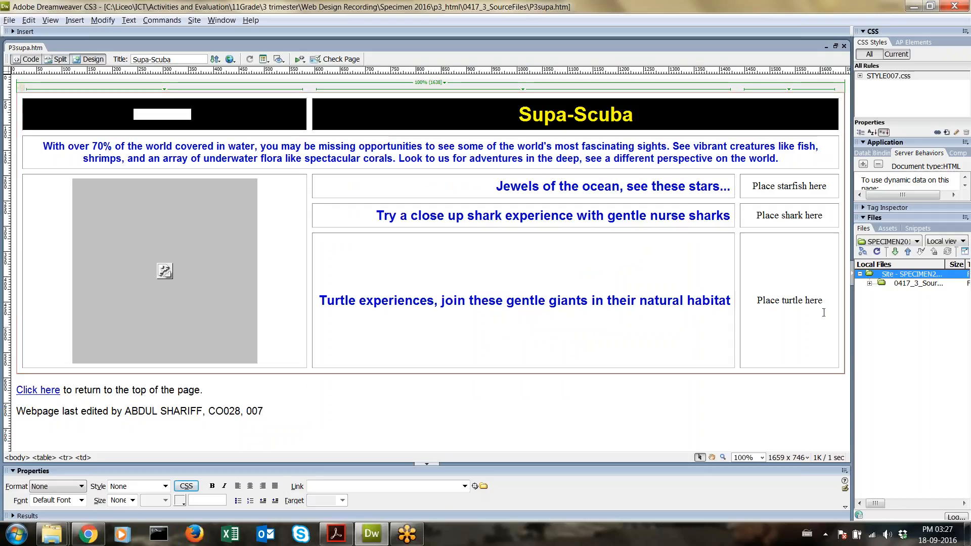
{"action": "left_click", "coordinate": [870, 284]}
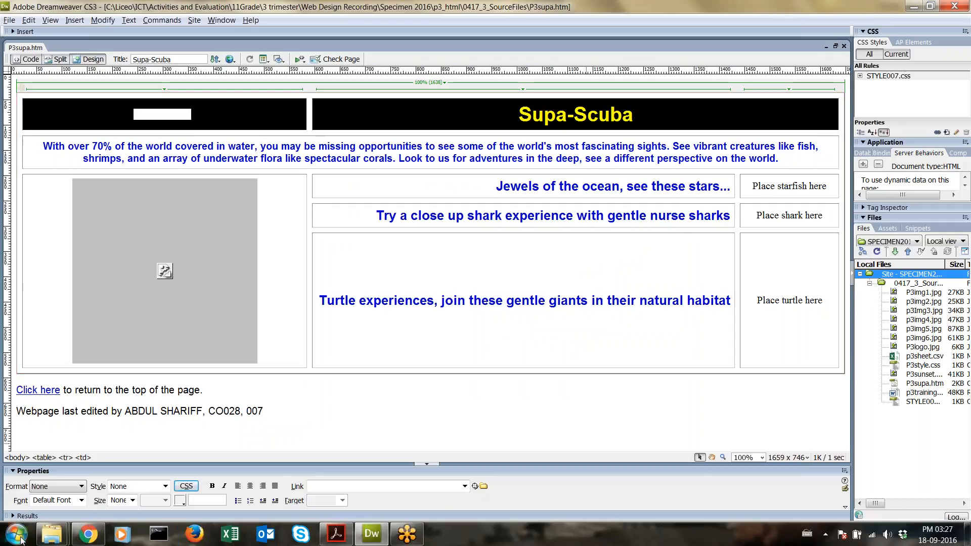
Step: Delete a character in the black logo cell and save the page
{"action": "left_click", "coordinate": [52, 534]}
{"action": "left_click", "coordinate": [230, 470]}
{"action": "left_click", "coordinate": [372, 534]}
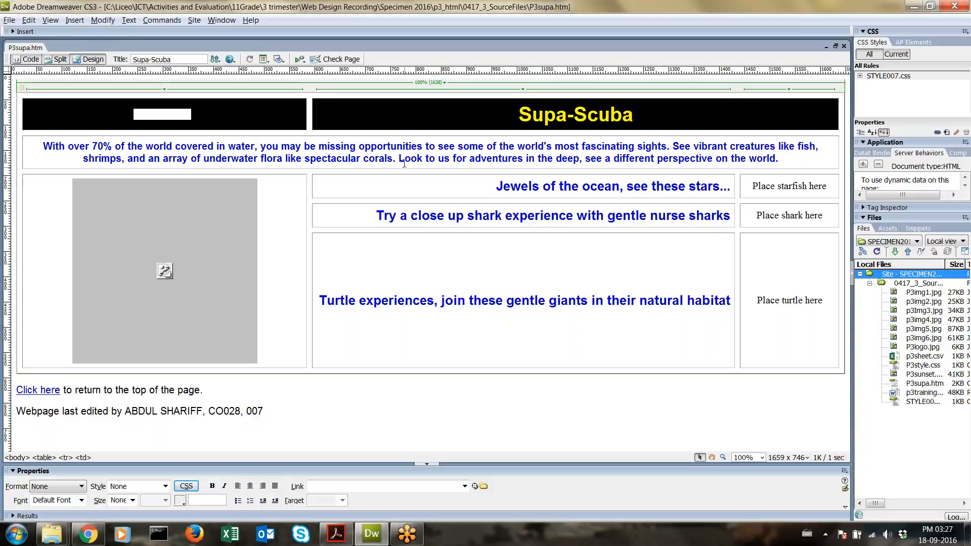
{"action": "left_click", "coordinate": [196, 114]}
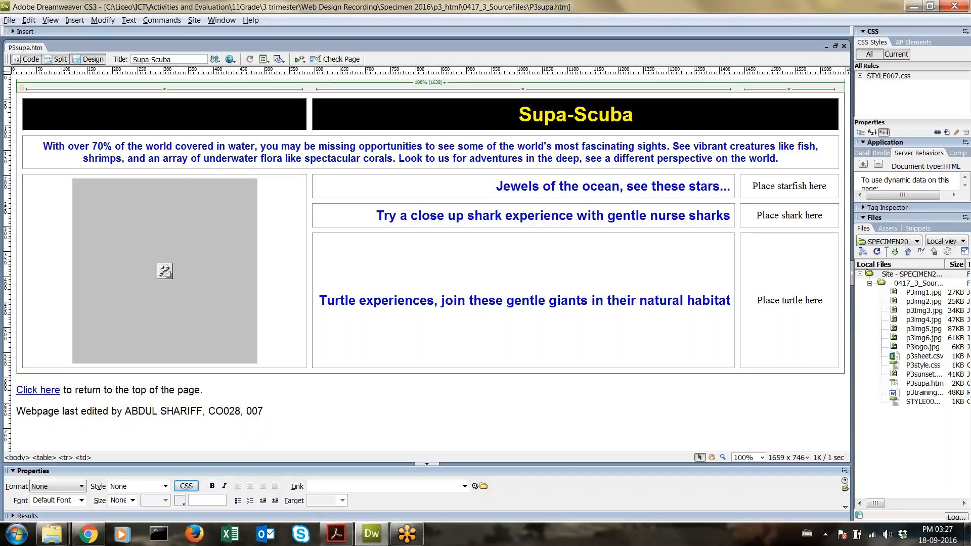
{"action": "key", "text": "BackSpace"}
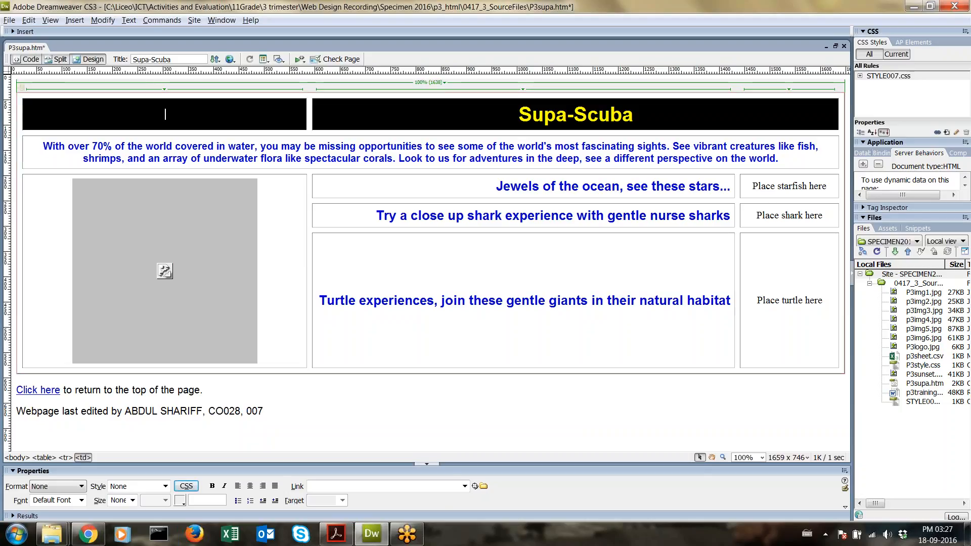
{"action": "key", "text": "ctrl+s"}
Step: Select the hidden logo-cell text, view it in Code view, and preview in the browser
{"action": "left_click_drag", "start_coordinate": [203, 117], "coordinate": [91, 105]}
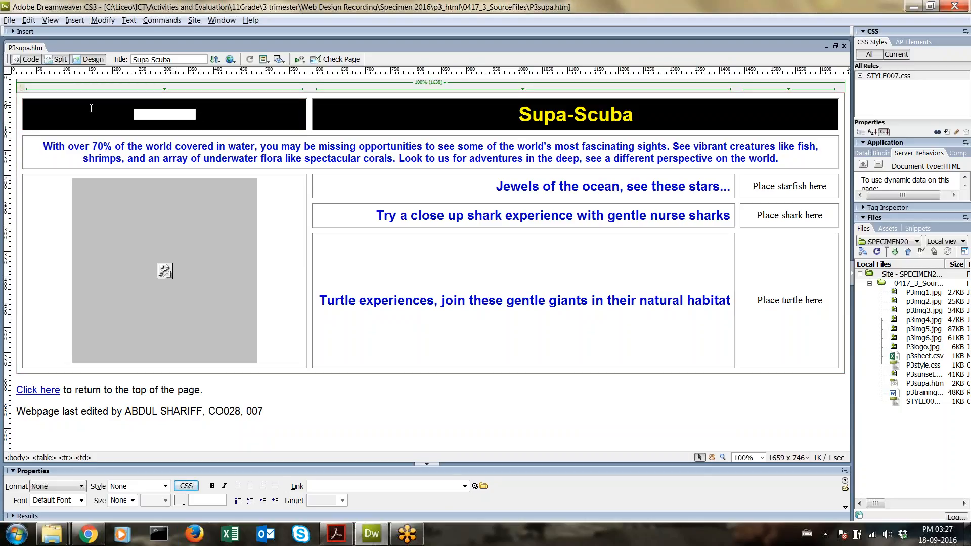
{"action": "left_click", "coordinate": [30, 59]}
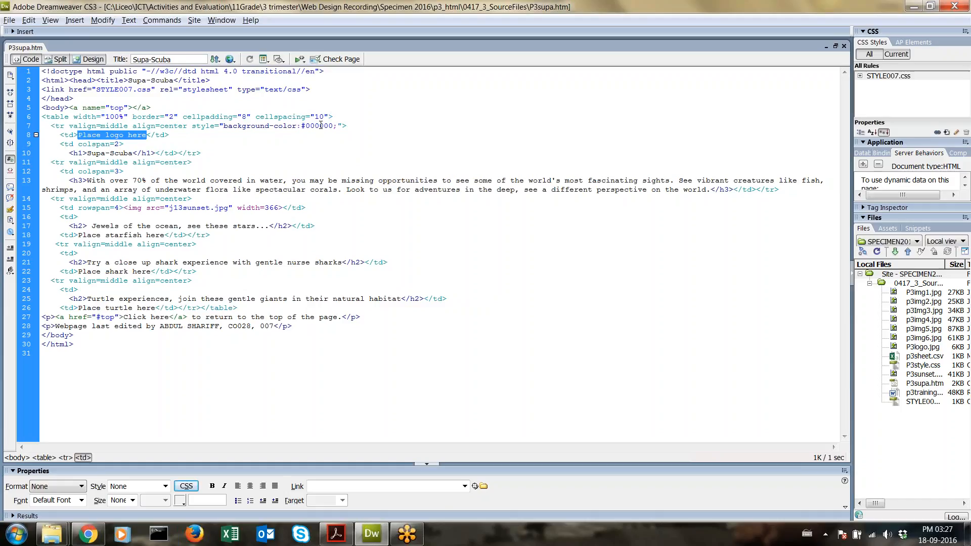
{"action": "key", "text": "F12"}
{"action": "left_click", "coordinate": [50, 7]}
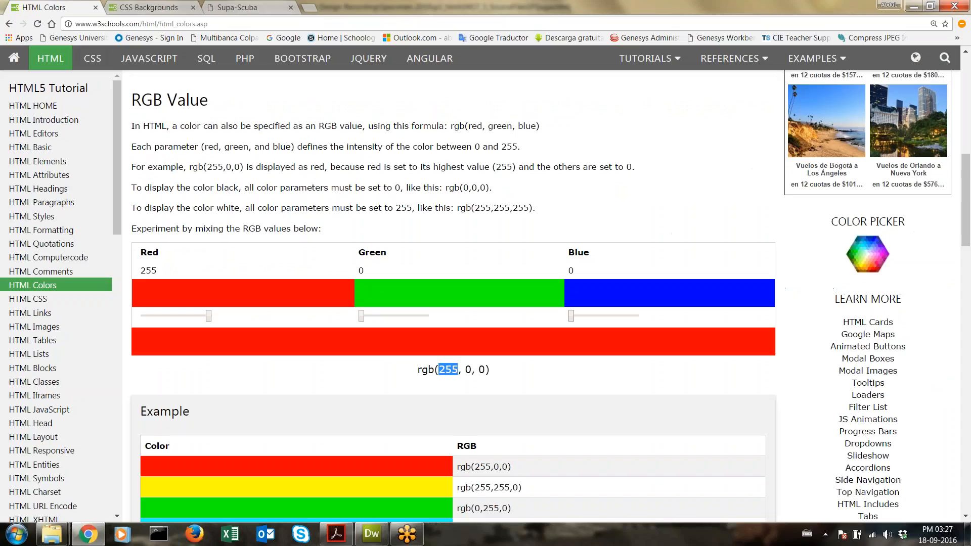
Step: Slide the RGB mixer's red to 0 for black, back to 255, then return to Dreamweaver
{"action": "left_click_drag", "start_coordinate": [209, 316], "coordinate": [143, 316]}
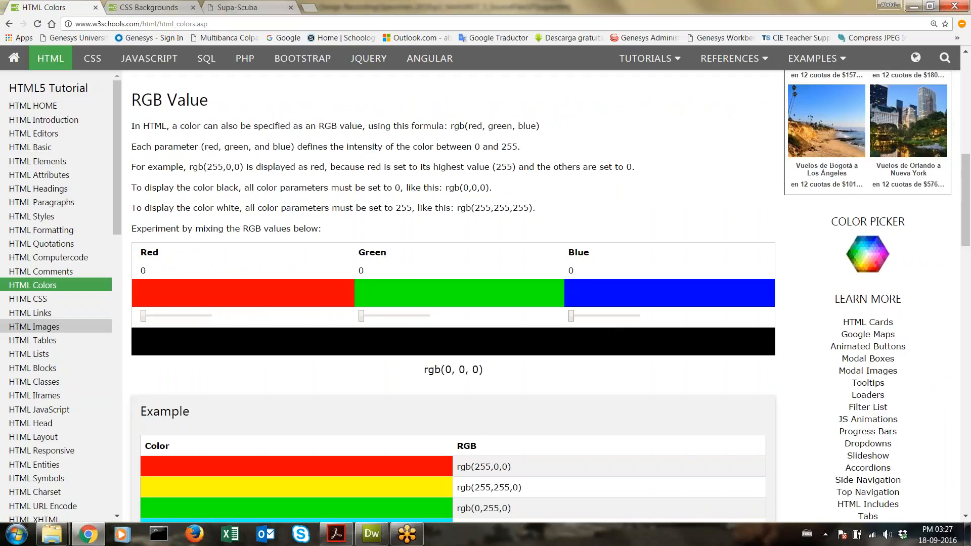
{"action": "left_click_drag", "start_coordinate": [152, 320], "coordinate": [223, 324]}
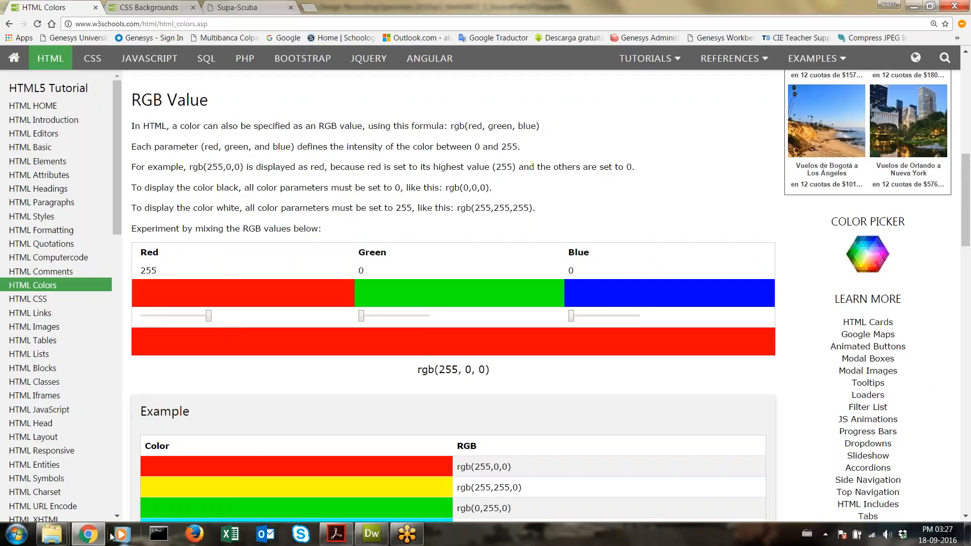
{"action": "left_click", "coordinate": [371, 534]}
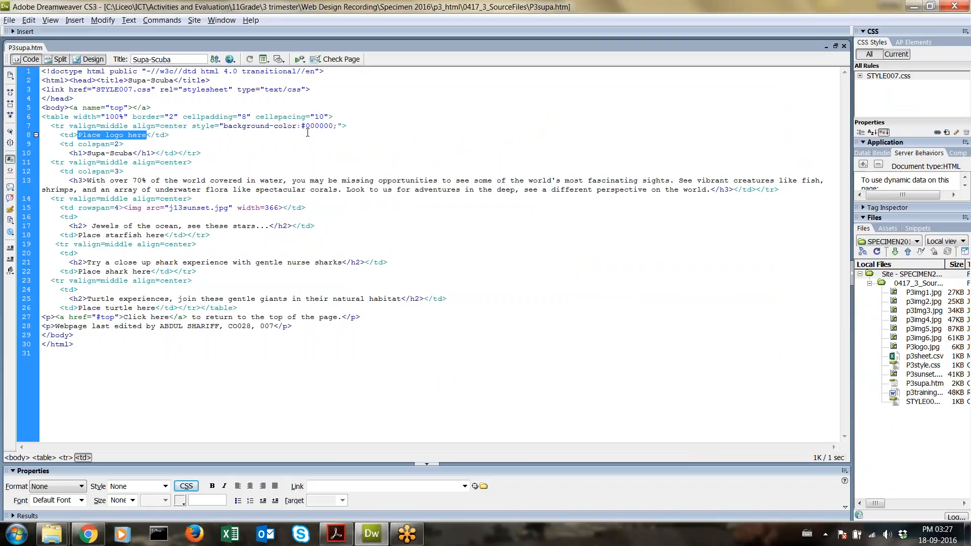
Step: In Code view, change the header row's bgcolor from #000000 to #FF0000
{"action": "left_click", "coordinate": [360, 149]}
{"action": "key", "text": "BackSpace"}
{"action": "key", "text": "BackSpace"}
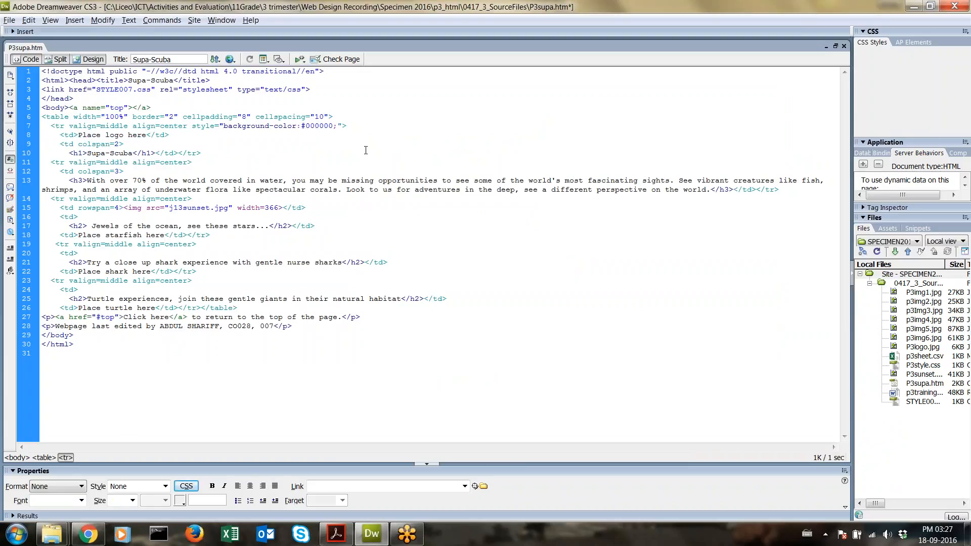
{"action": "type", "text": "FF"}
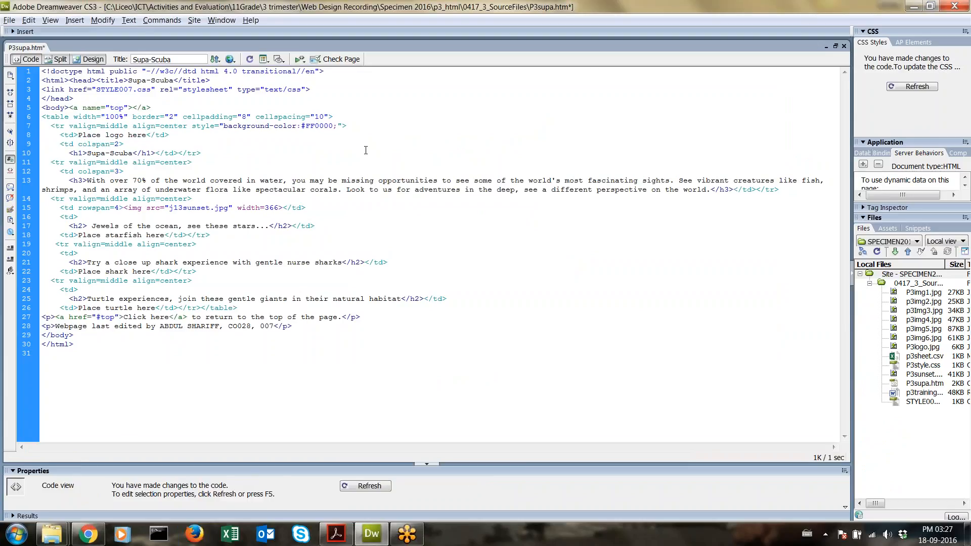
Step: Back in Design view, delete the 'Place logo here' placeholder text from the logo cell
{"action": "left_click", "coordinate": [94, 59]}
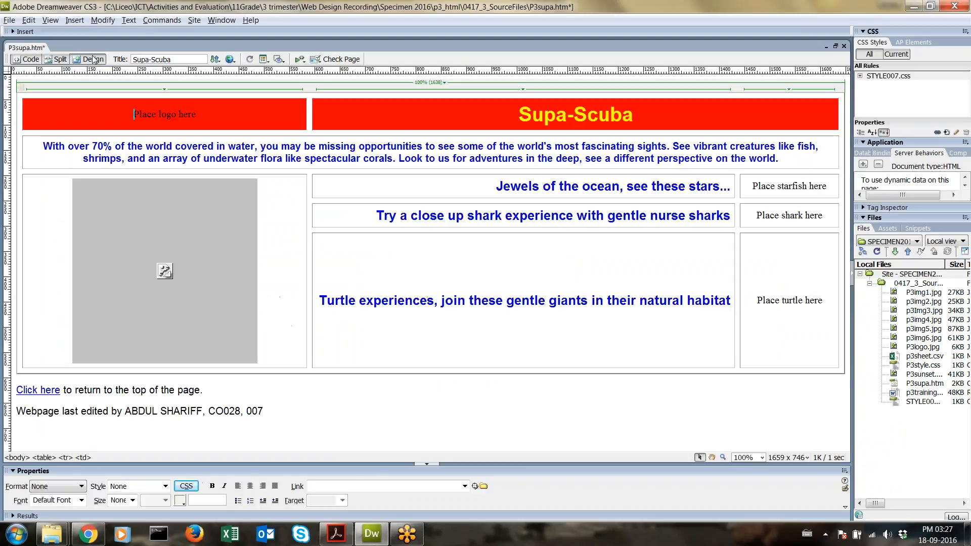
{"action": "left_click_drag", "start_coordinate": [180, 114], "coordinate": [133, 114]}
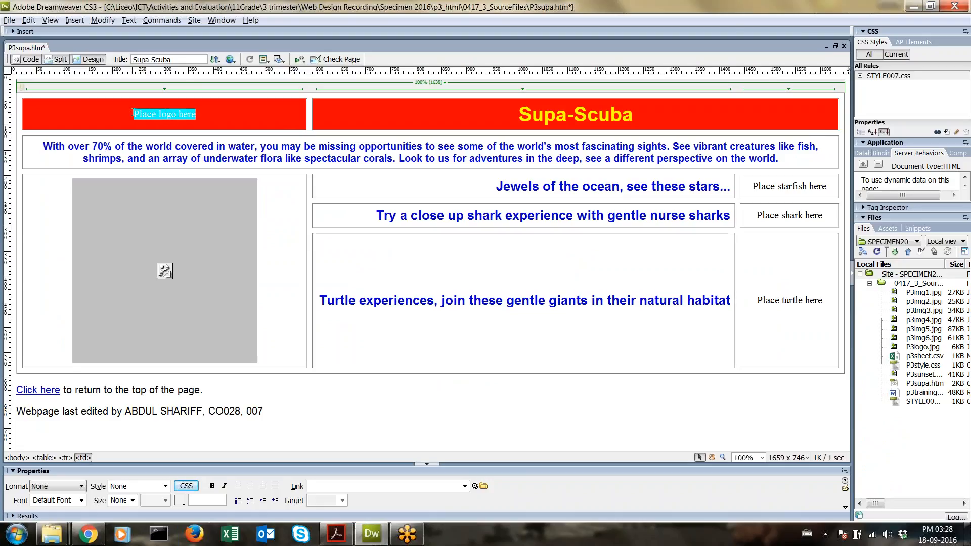
{"action": "key", "text": "Delete"}
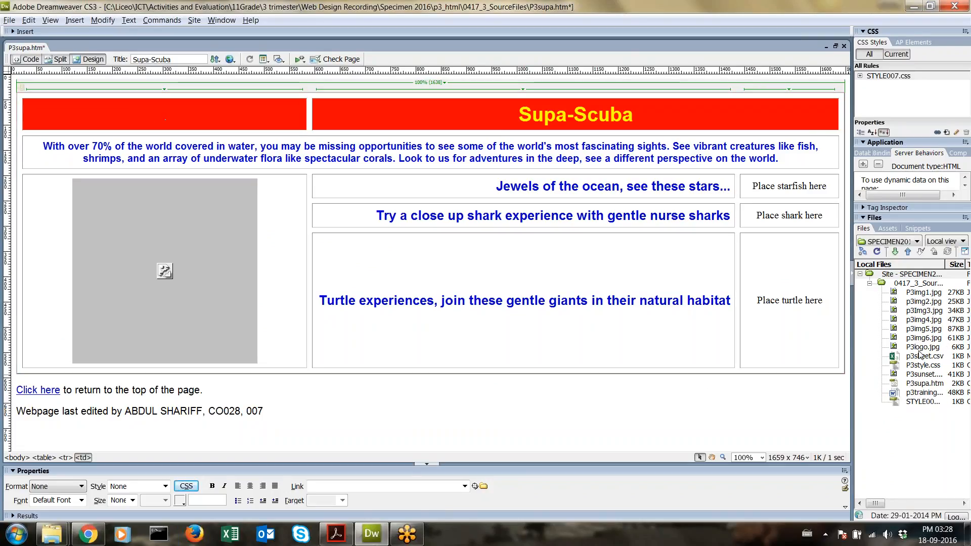
Step: Insert P3logo.jpg into the red logo cell with alternate text LOGO and check it in the source
{"action": "left_click_drag", "start_coordinate": [921, 349], "coordinate": [162, 119]}
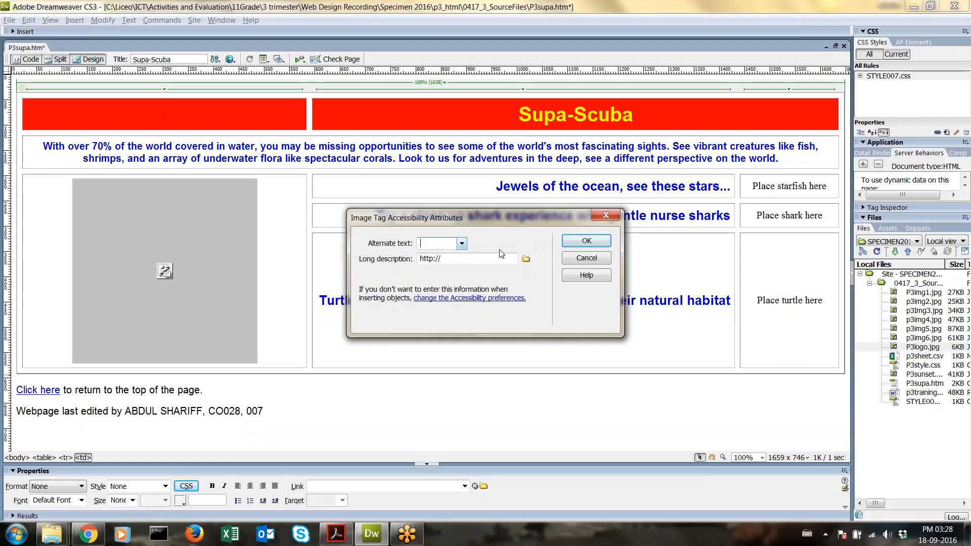
{"action": "type", "text": "LOGO"}
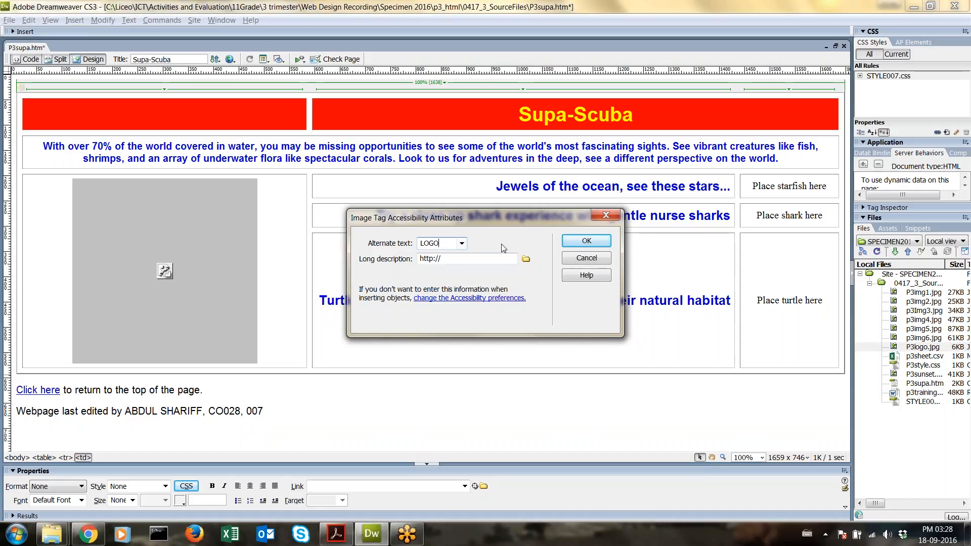
{"action": "left_click", "coordinate": [567, 245]}
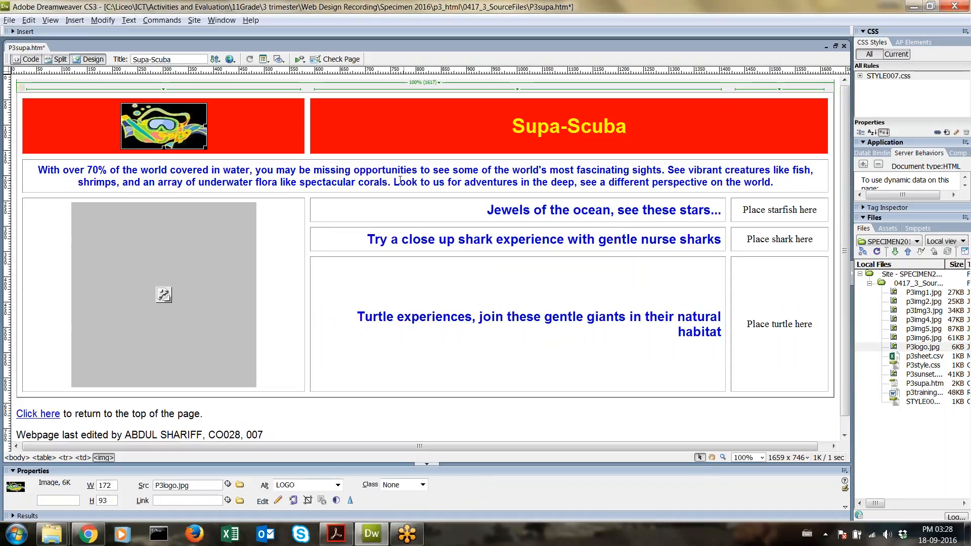
{"action": "left_click", "coordinate": [27, 60]}
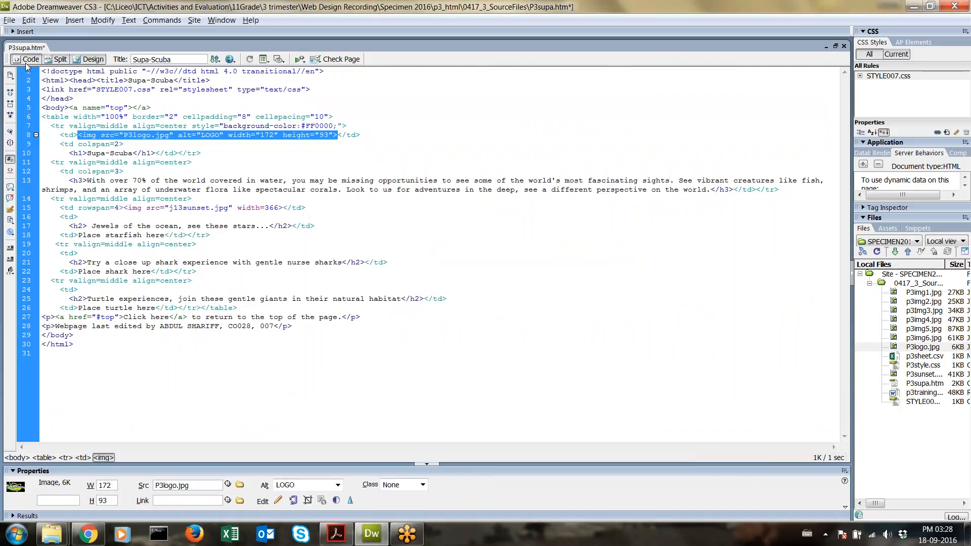
Step: Set the header row's bgcolor back from #FF0000 to #000000 and save P3supa.htm
{"action": "left_click", "coordinate": [312, 118]}
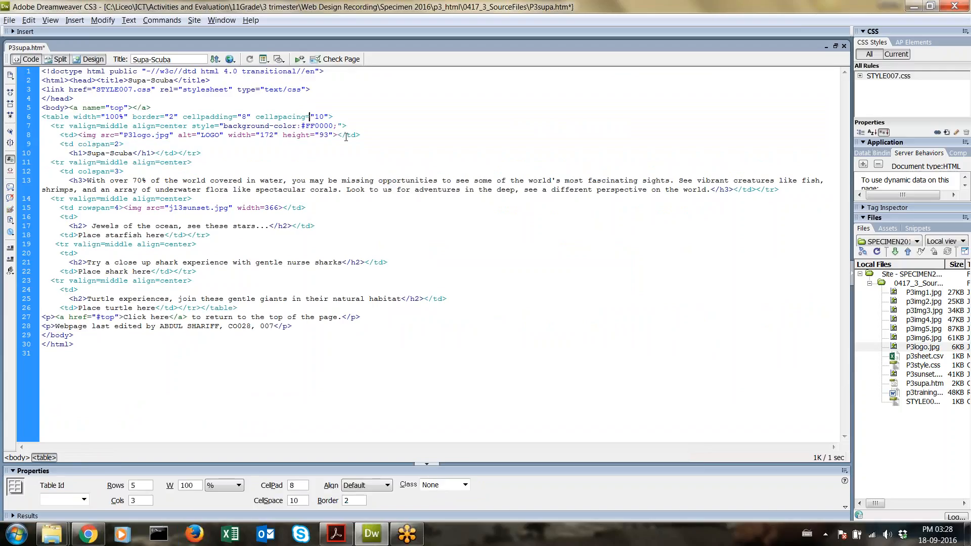
{"action": "left_click", "coordinate": [315, 125]}
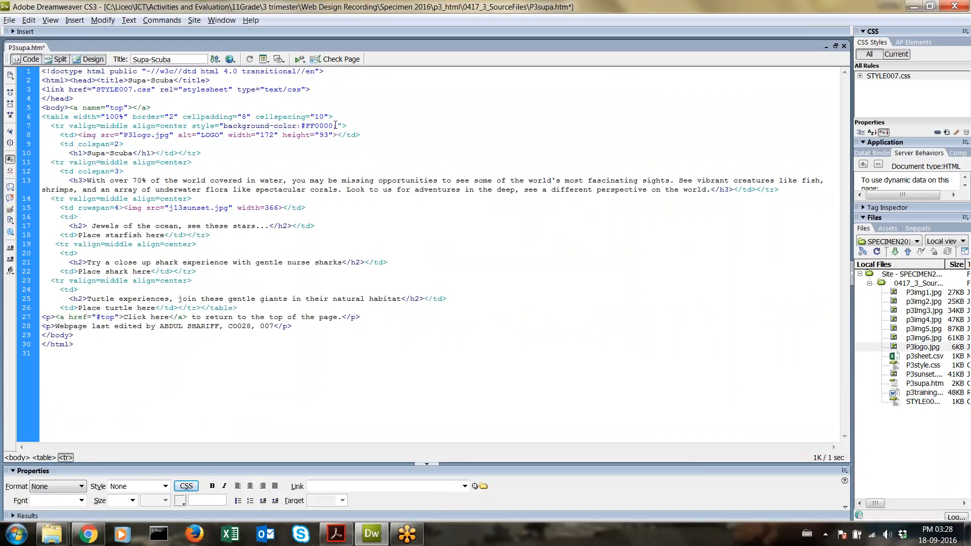
{"action": "key", "text": "BackSpace"}
{"action": "key", "text": "BackSpace"}
{"action": "type", "text": "00;"}
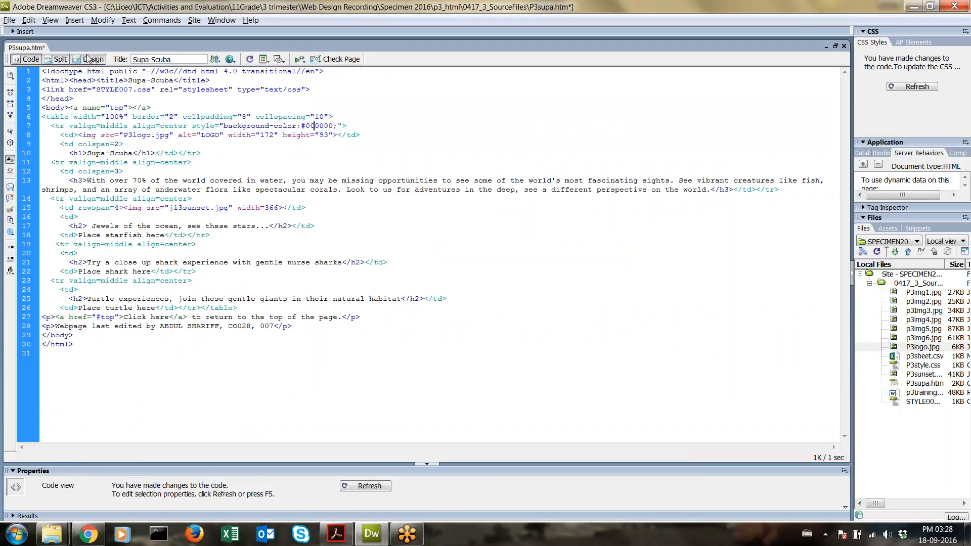
{"action": "key", "text": "ctrl+grave"}
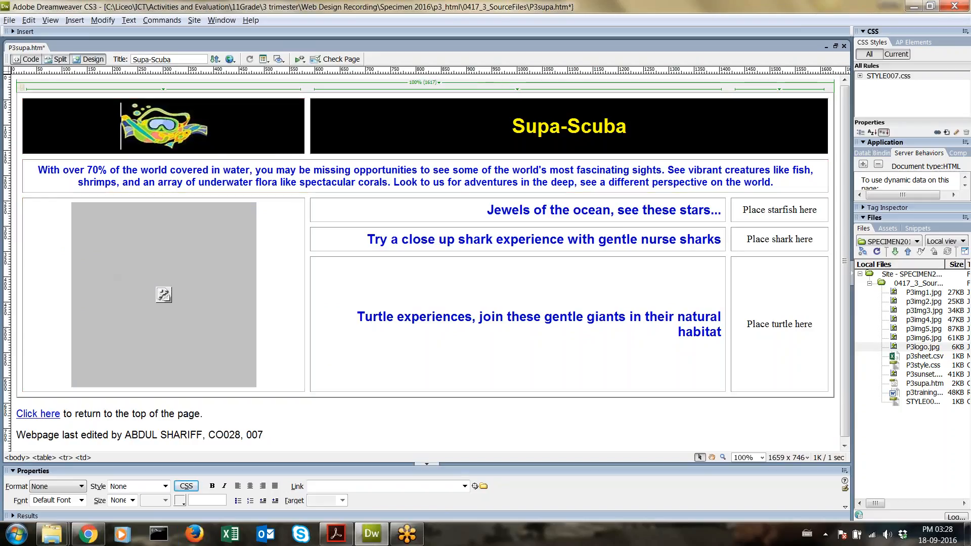
{"action": "key", "text": "ctrl+s"}
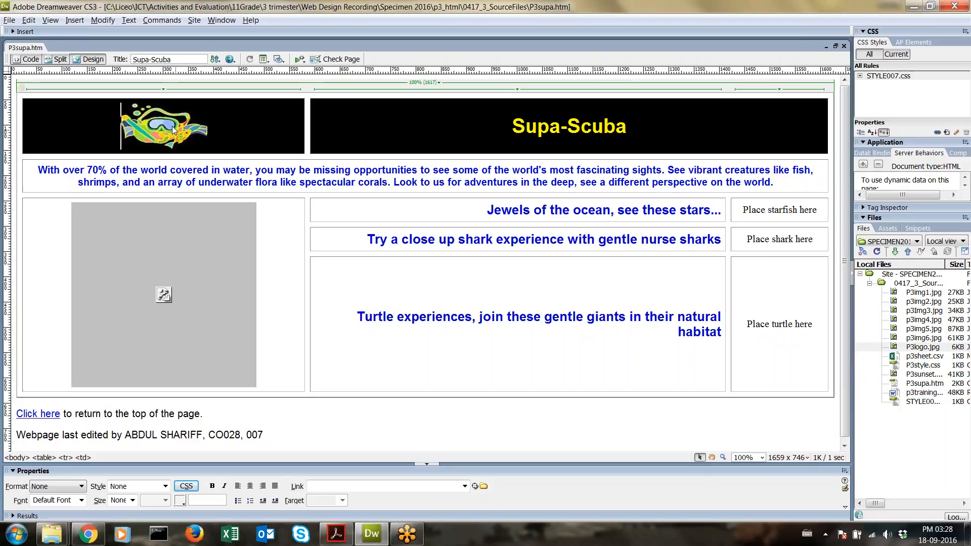
{"action": "left_click", "coordinate": [88, 534]}
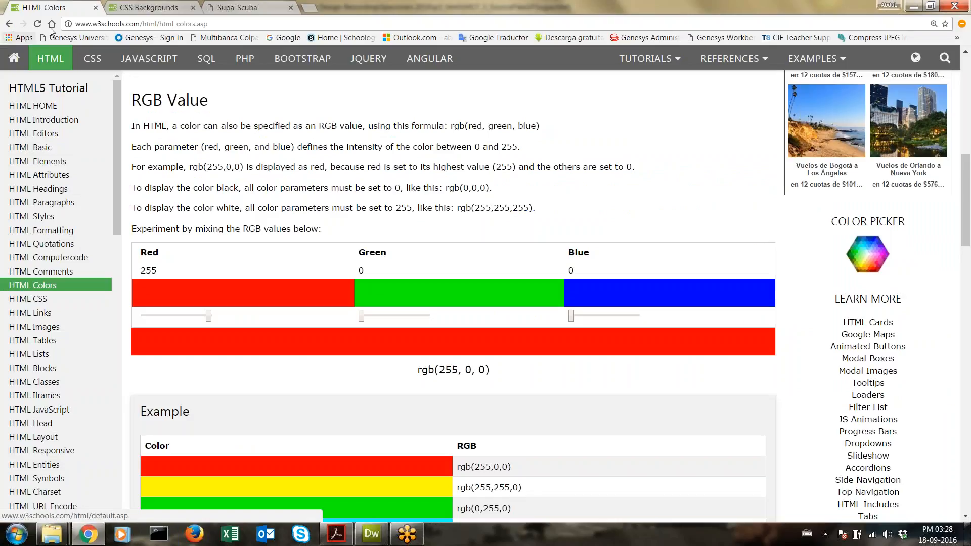
{"action": "left_click", "coordinate": [238, 7]}
{"action": "left_click", "coordinate": [39, 24]}
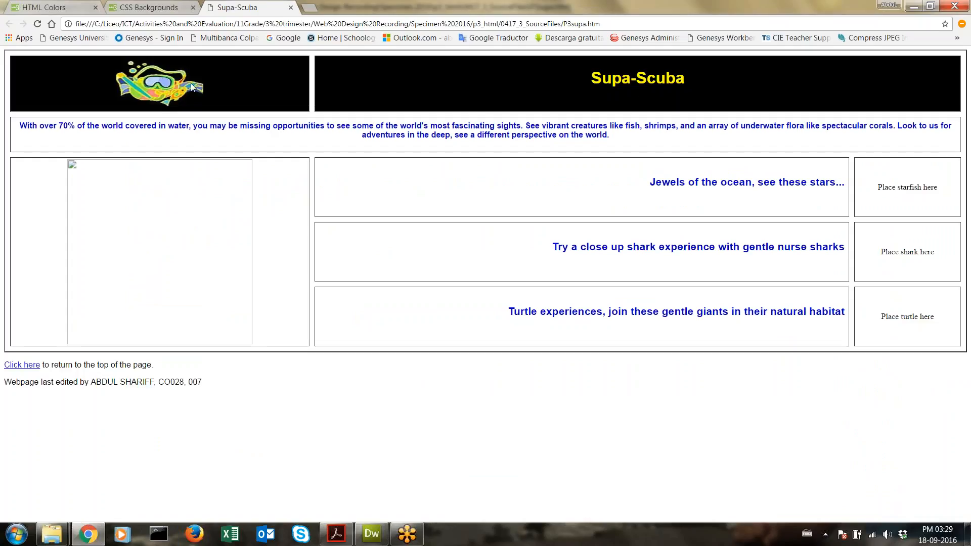
{"action": "left_click", "coordinate": [372, 534]}
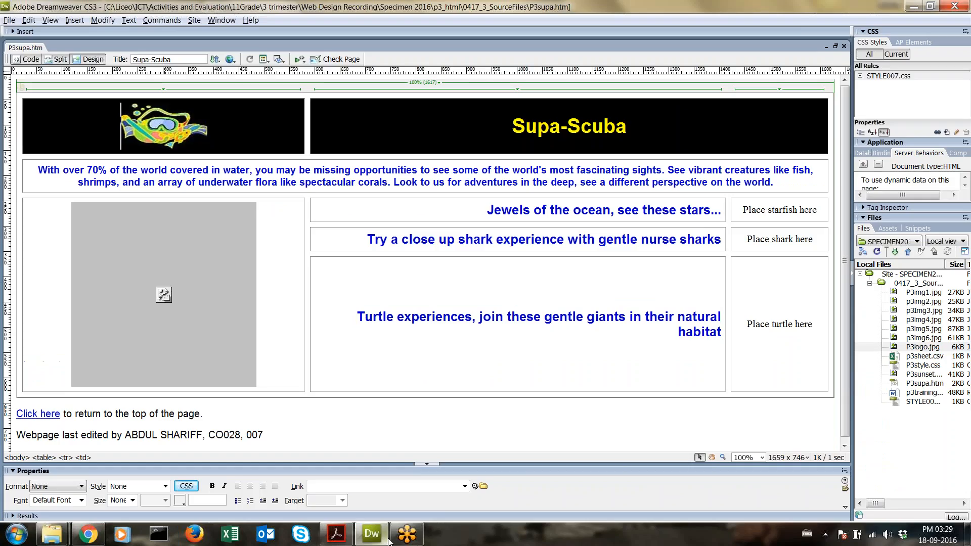
{"action": "left_click", "coordinate": [336, 534]}
{"action": "left_click_drag", "start_coordinate": [253, 246], "coordinate": [516, 251]}
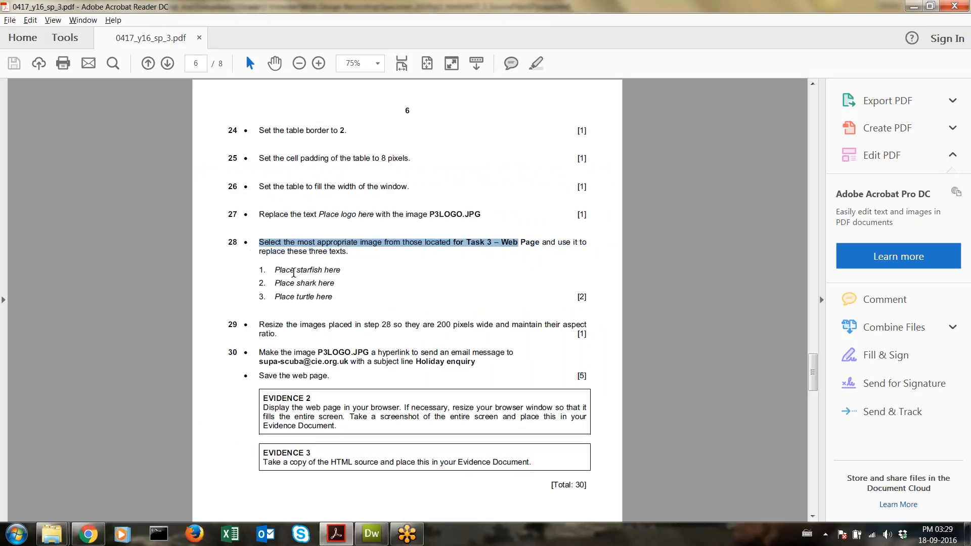
{"action": "left_click_drag", "start_coordinate": [277, 272], "coordinate": [351, 269]}
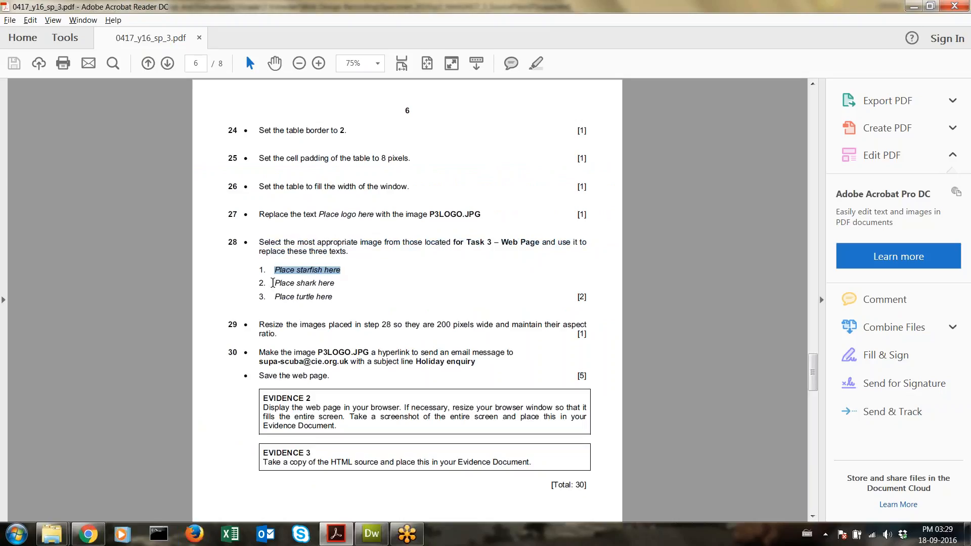
{"action": "left_click_drag", "start_coordinate": [273, 283], "coordinate": [334, 293]}
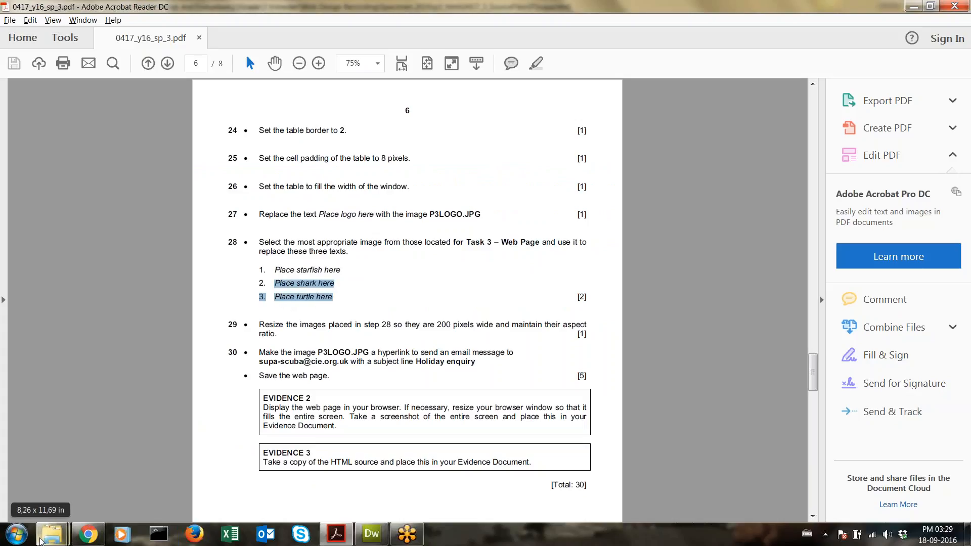
Step: Preview p3img6.jpg and p3img5.jpg in Photo Viewer, identifying the starfish and shark
{"action": "mouse_move", "coordinate": [52, 533]}
{"action": "left_click", "coordinate": [215, 467]}
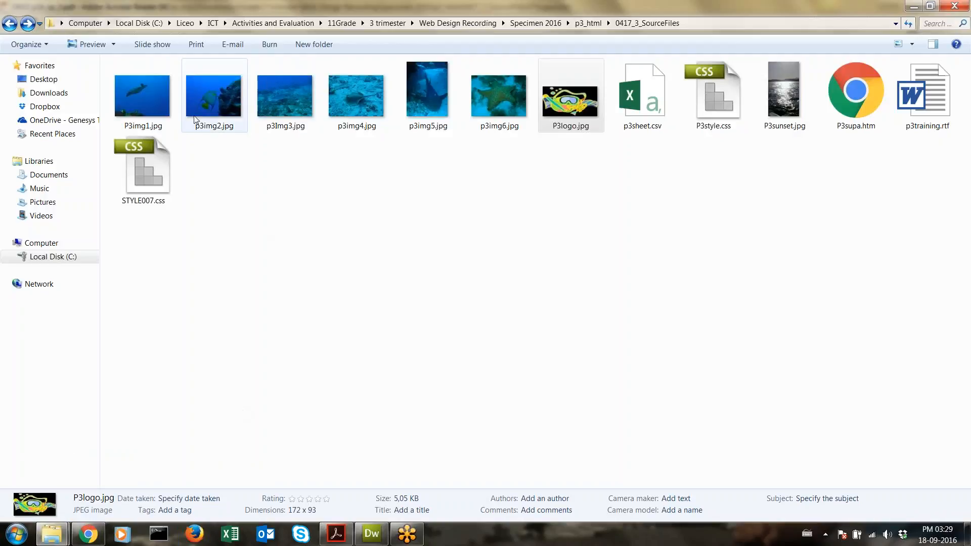
{"action": "left_click", "coordinate": [507, 134]}
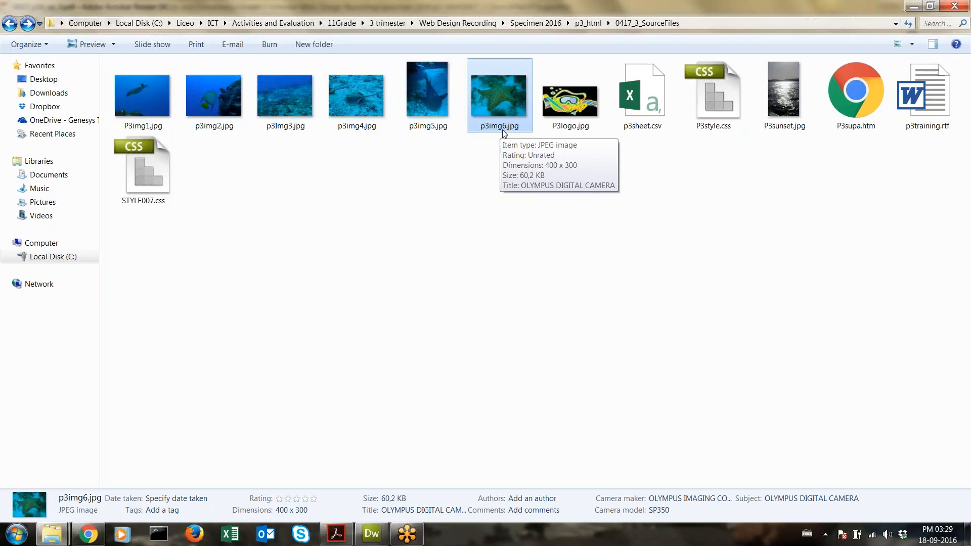
{"action": "double_click", "coordinate": [504, 112]}
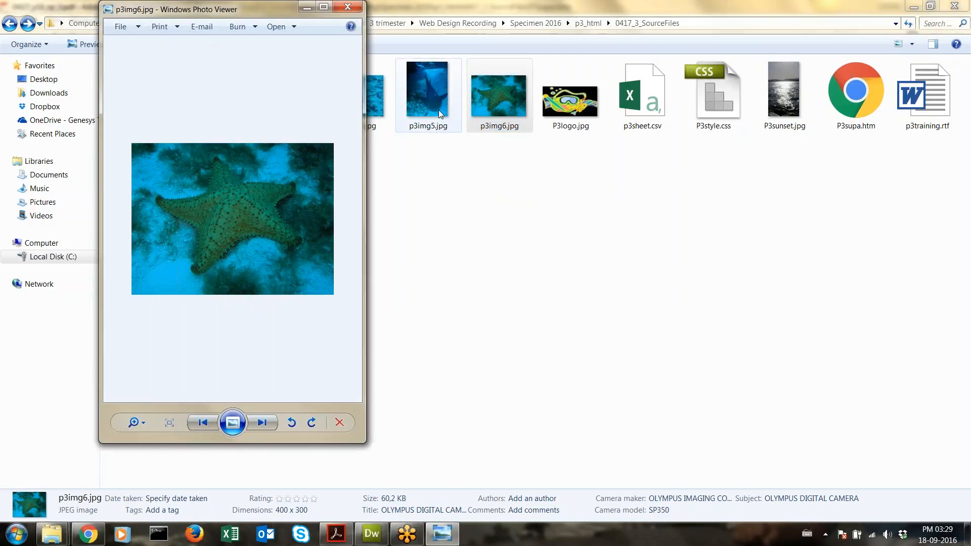
{"action": "left_click", "coordinate": [203, 423]}
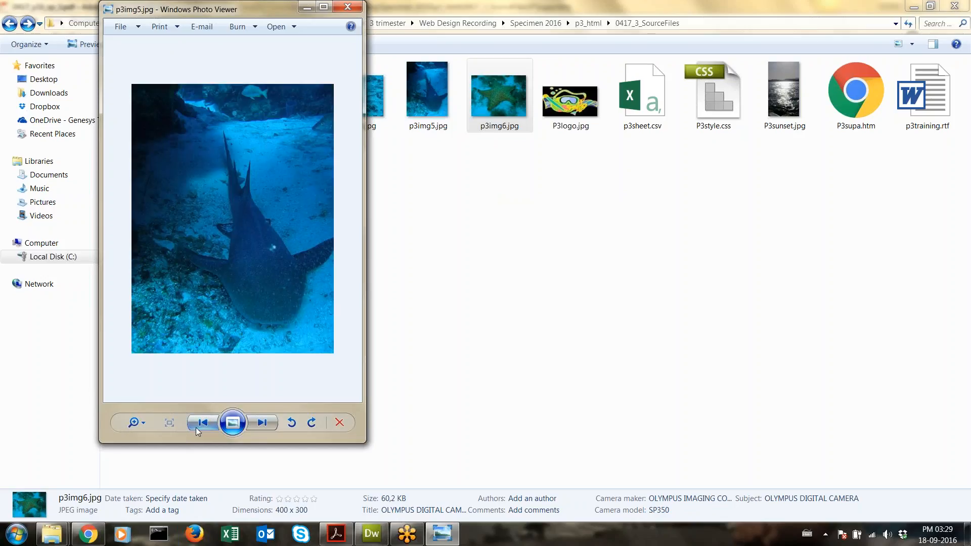
{"action": "left_click", "coordinate": [245, 22]}
{"action": "left_click", "coordinate": [243, 12]}
{"action": "left_click_drag", "start_coordinate": [244, 10], "coordinate": [486, 27]}
Step: Step back to P3img1.jpg, the turtle photo, then close Photo Viewer
{"action": "left_click", "coordinate": [142, 96]}
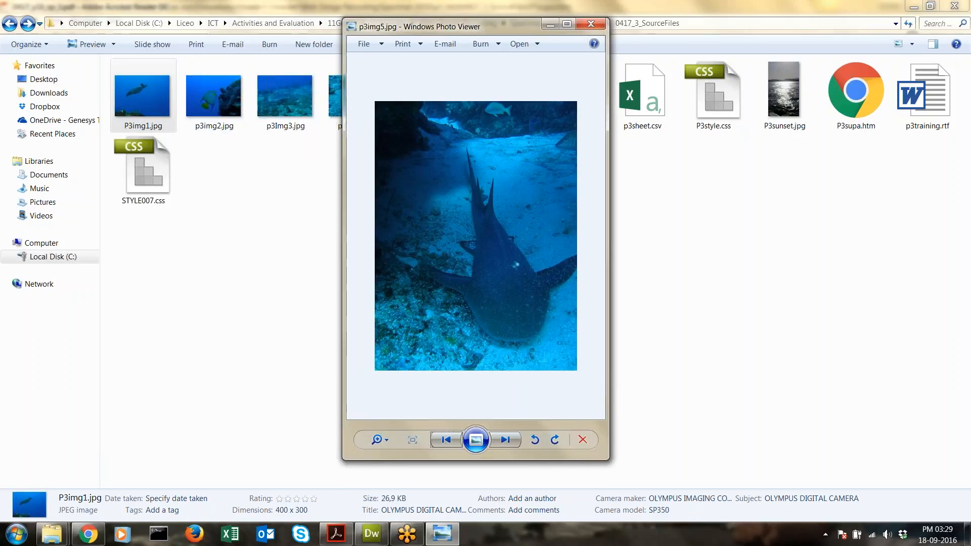
{"action": "left_click", "coordinate": [449, 440]}
{"action": "left_click", "coordinate": [451, 441]}
{"action": "left_click", "coordinate": [453, 442]}
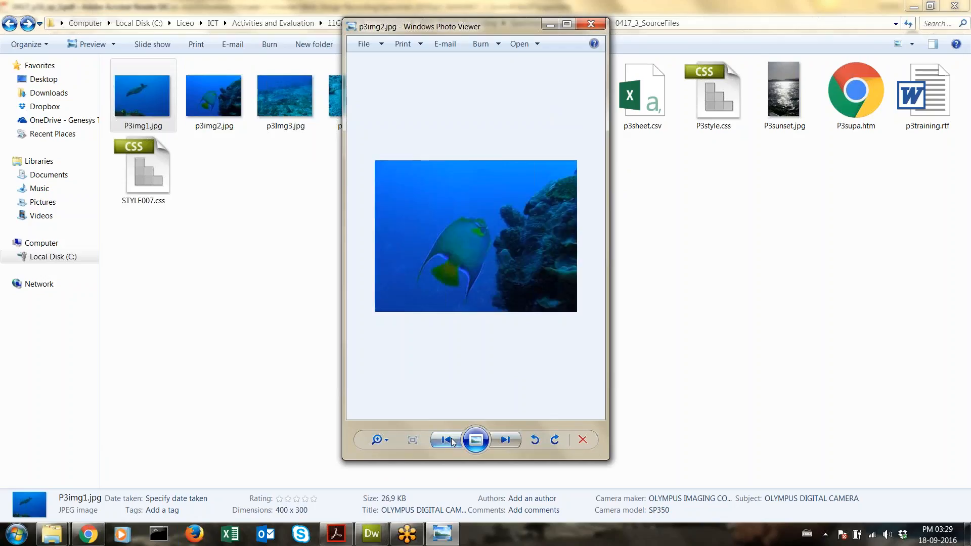
{"action": "left_click", "coordinate": [451, 441]}
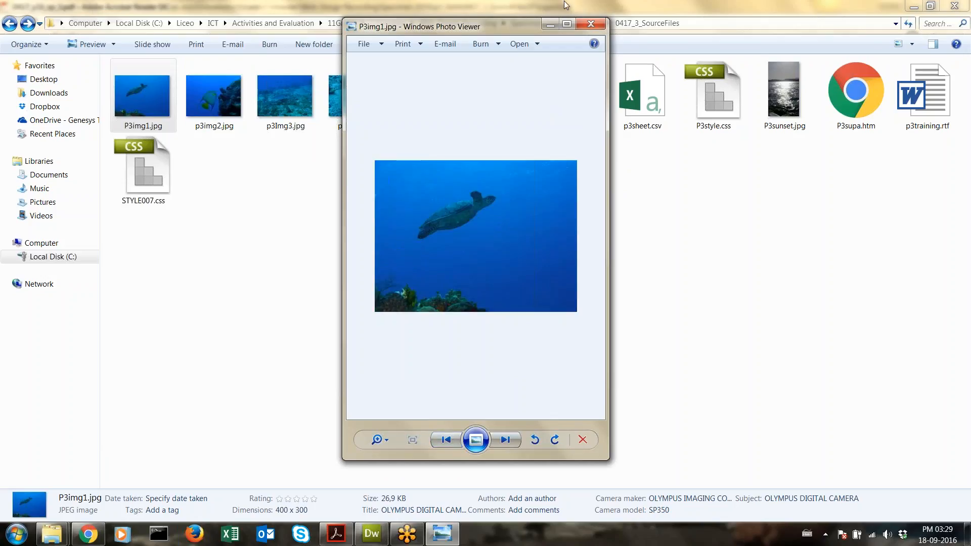
{"action": "left_click", "coordinate": [597, 25]}
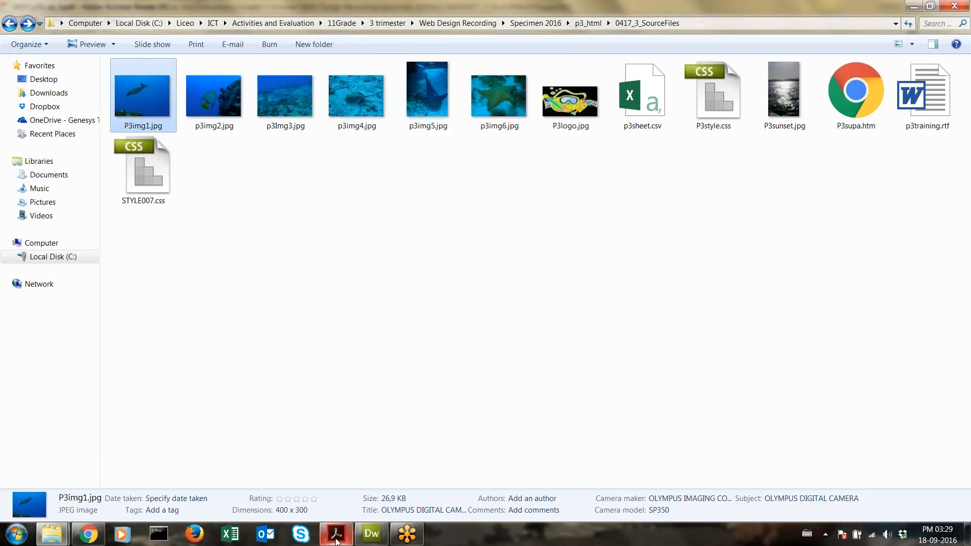
{"action": "left_click", "coordinate": [336, 534]}
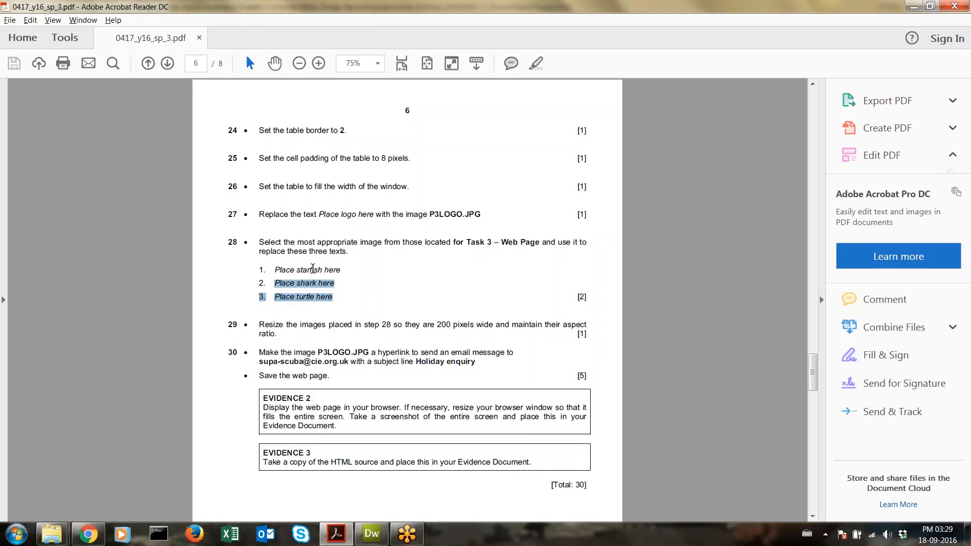
Step: Delete the 'Place starfish here' placeholder text in Dreamweaver
{"action": "left_click", "coordinate": [372, 534]}
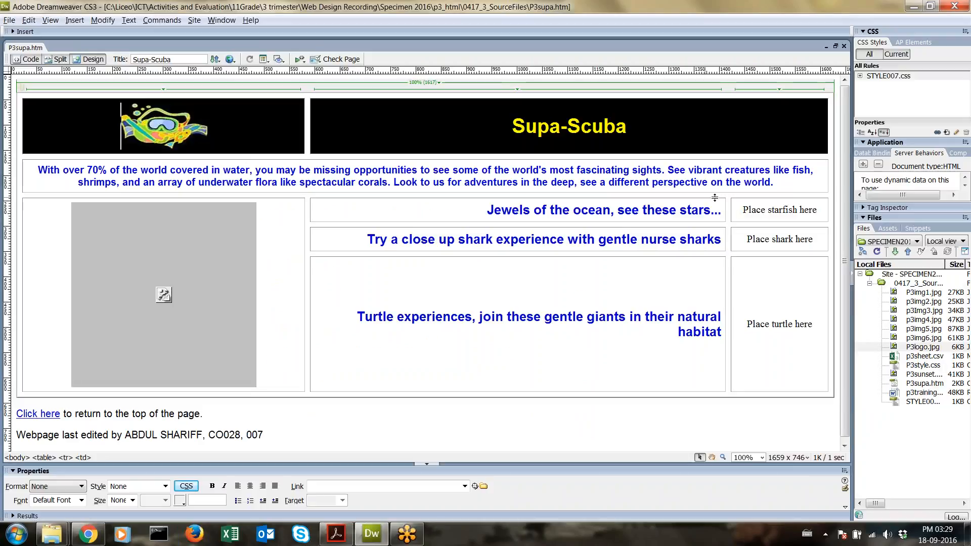
{"action": "left_click_drag", "start_coordinate": [741, 210], "coordinate": [827, 208]}
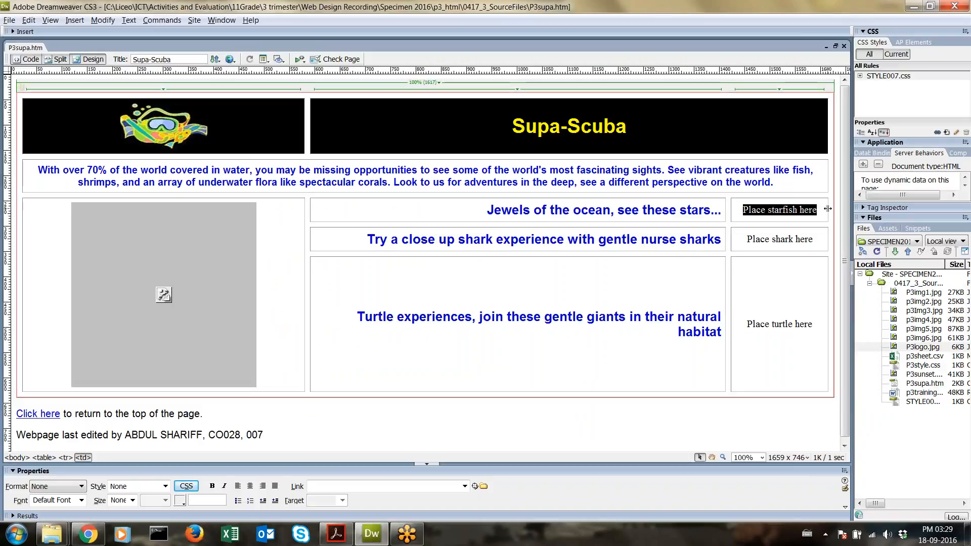
{"action": "key", "text": "Delete"}
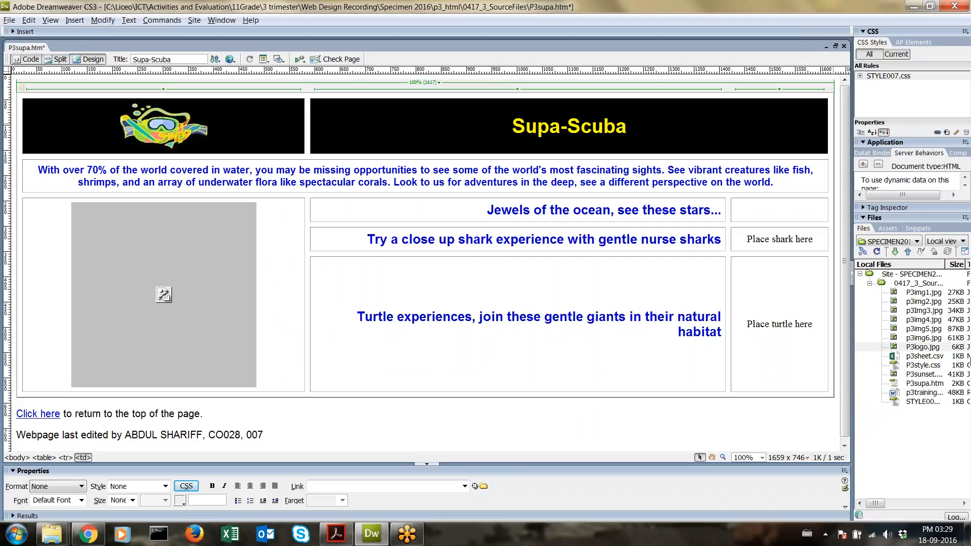
Step: Insert p3img6.jpg into the empty starfish cell with alternate text STARFISH
{"action": "left_click", "coordinate": [949, 338]}
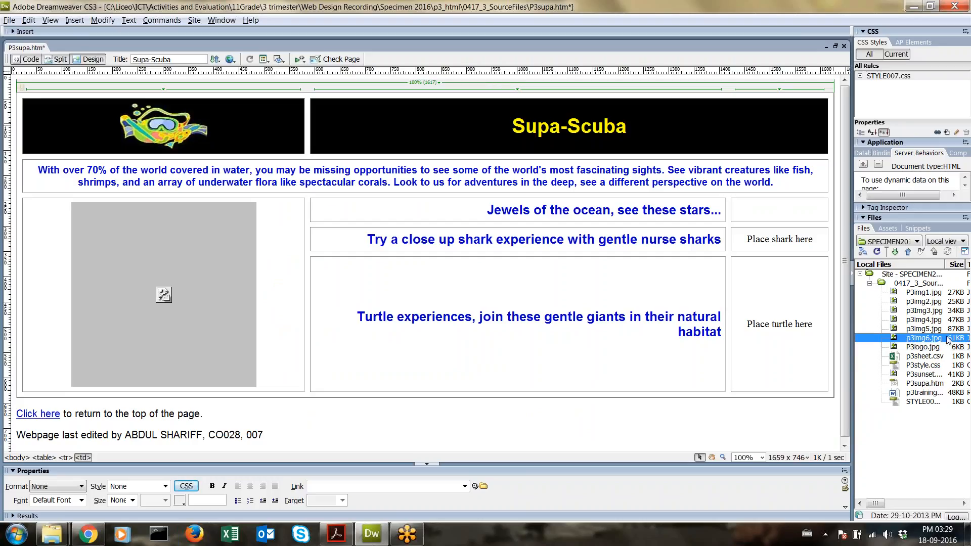
{"action": "left_click_drag", "start_coordinate": [949, 339], "coordinate": [780, 208]}
{"action": "left_click_drag", "start_coordinate": [779, 208], "coordinate": [779, 208]}
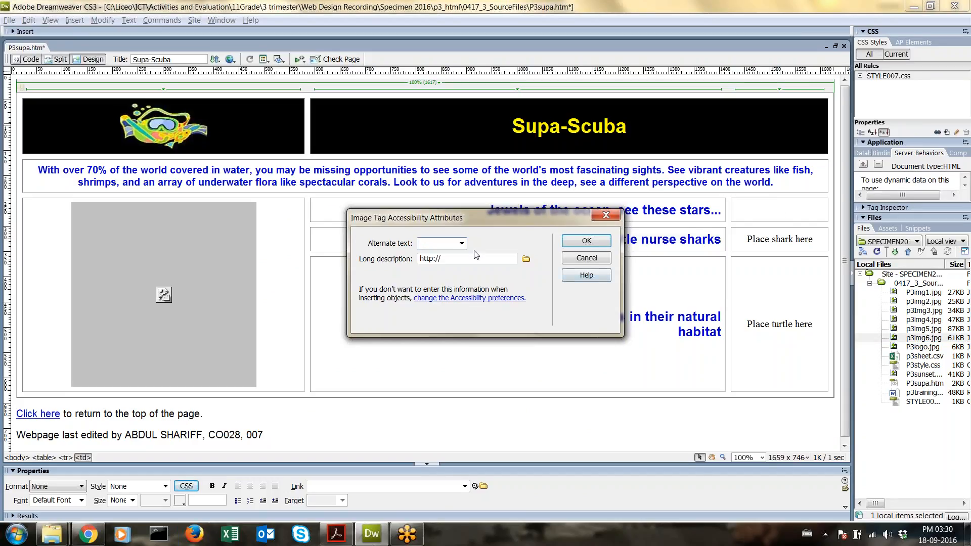
{"action": "type", "text": "ST"}
{"action": "key", "text": "Return"}
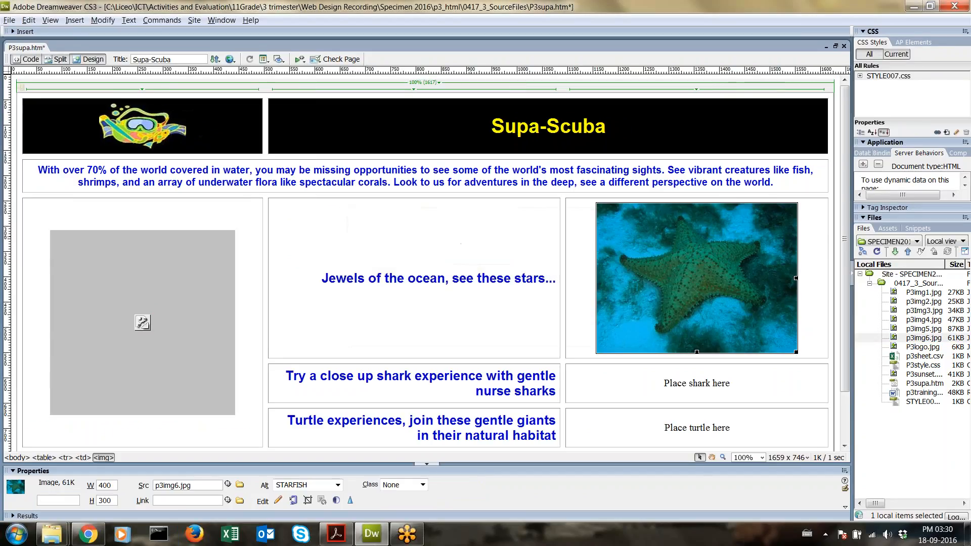
{"action": "left_click", "coordinate": [325, 536]}
{"action": "left_click", "coordinate": [325, 536]}
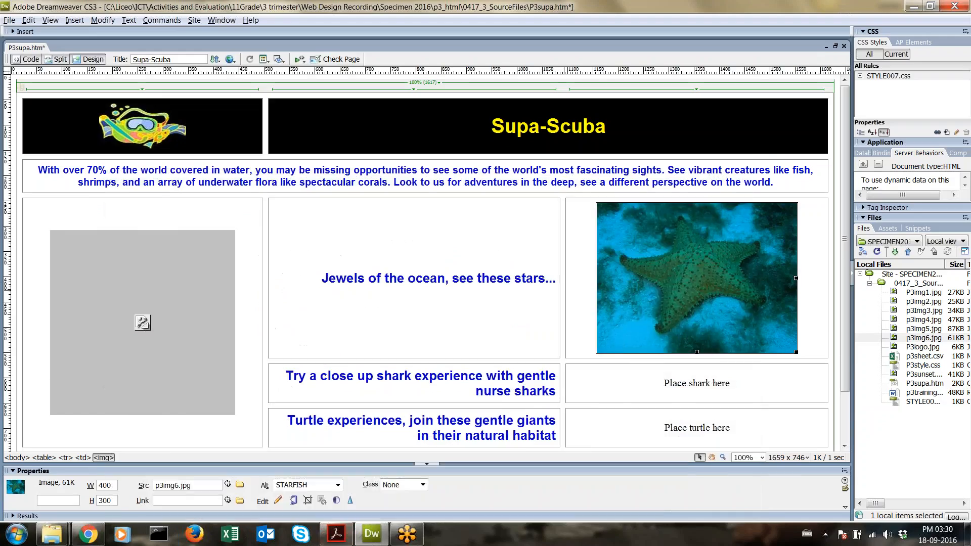
{"action": "scroll", "coordinate": [426, 259], "scroll_direction": "down", "scroll_amount": 2}
Step: Replace 'Place shark here' with the shark photo p3img5.jpg, alternate text SHARK
{"action": "left_click_drag", "start_coordinate": [756, 334], "coordinate": [657, 324]}
{"action": "key", "text": "BackSpace"}
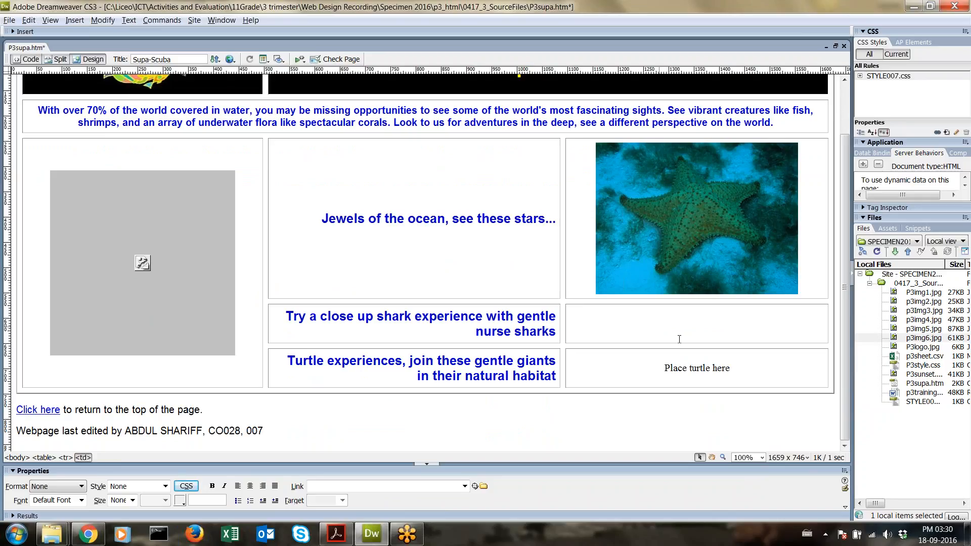
{"action": "left_click_drag", "start_coordinate": [927, 329], "coordinate": [699, 338]}
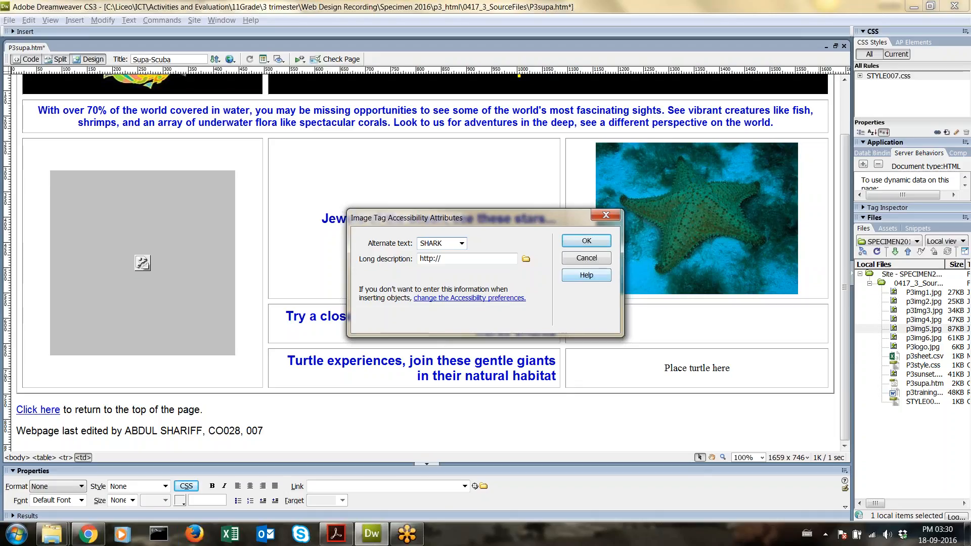
{"action": "key", "text": "Return"}
{"action": "scroll", "coordinate": [749, 301], "scroll_direction": "down", "scroll_amount": 3}
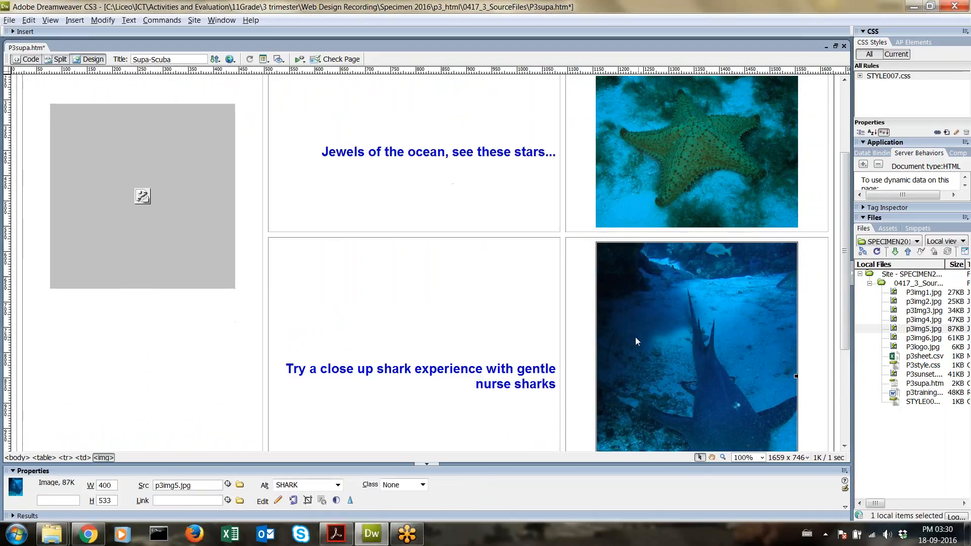
{"action": "scroll", "coordinate": [636, 337], "scroll_direction": "down", "scroll_amount": 5}
Step: Replace 'Place turtle here' with the turtle photo P3img1.jpg, alternate text TURTLE
{"action": "left_click", "coordinate": [728, 369]}
{"action": "left_click_drag", "start_coordinate": [728, 368], "coordinate": [660, 356]}
{"action": "key", "text": "Delete"}
{"action": "left_click", "coordinate": [930, 292]}
{"action": "left_click_drag", "start_coordinate": [930, 293], "coordinate": [711, 365]}
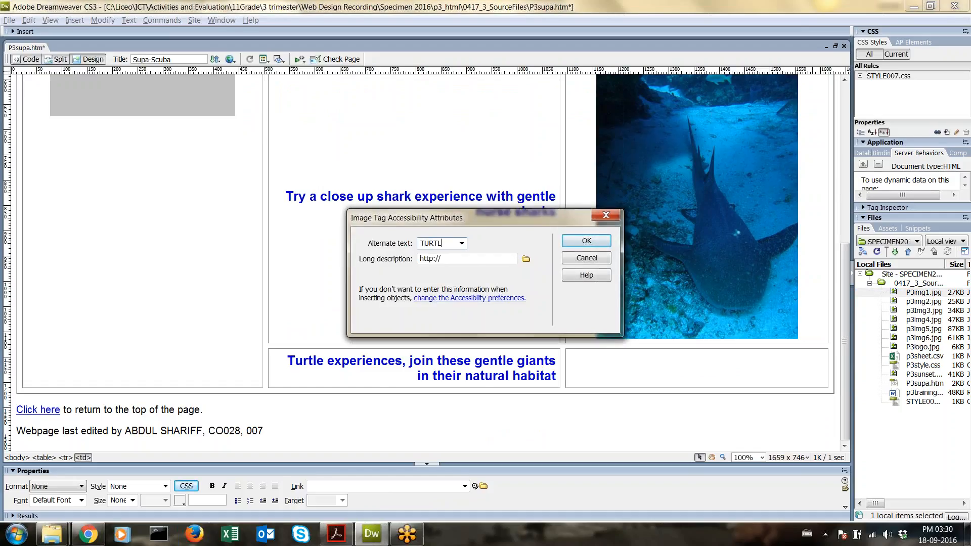
{"action": "key", "text": "Return"}
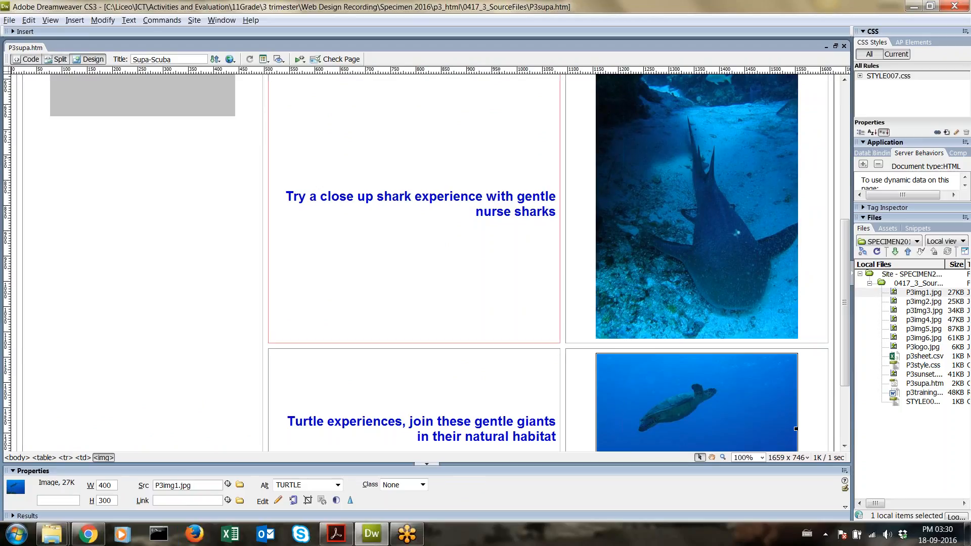
Step: Reload the Supa-Scuba page in Chrome and scroll through the new starfish and shark photos
{"action": "type", "text": "X"}
{"action": "key", "text": "alt+Tab"}
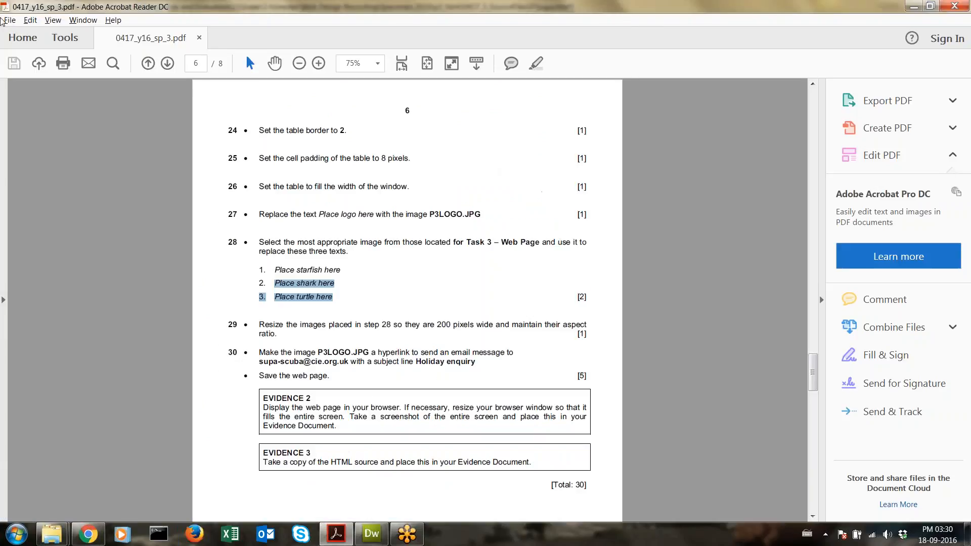
{"action": "key", "text": "alt+Tab"}
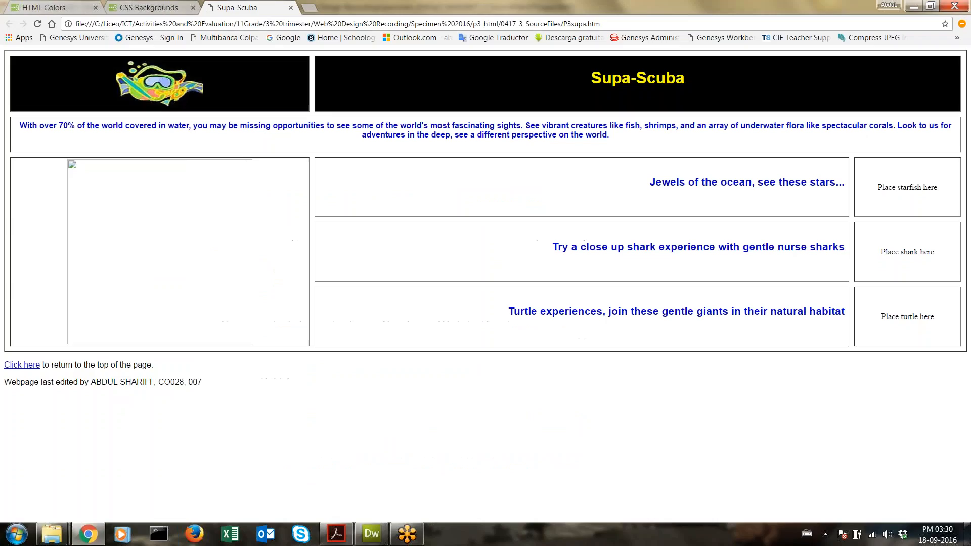
{"action": "left_click", "coordinate": [38, 24]}
{"action": "scroll", "coordinate": [269, 256], "scroll_direction": "down", "scroll_amount": 5}
{"action": "scroll", "coordinate": [273, 250], "scroll_direction": "up", "scroll_amount": 6}
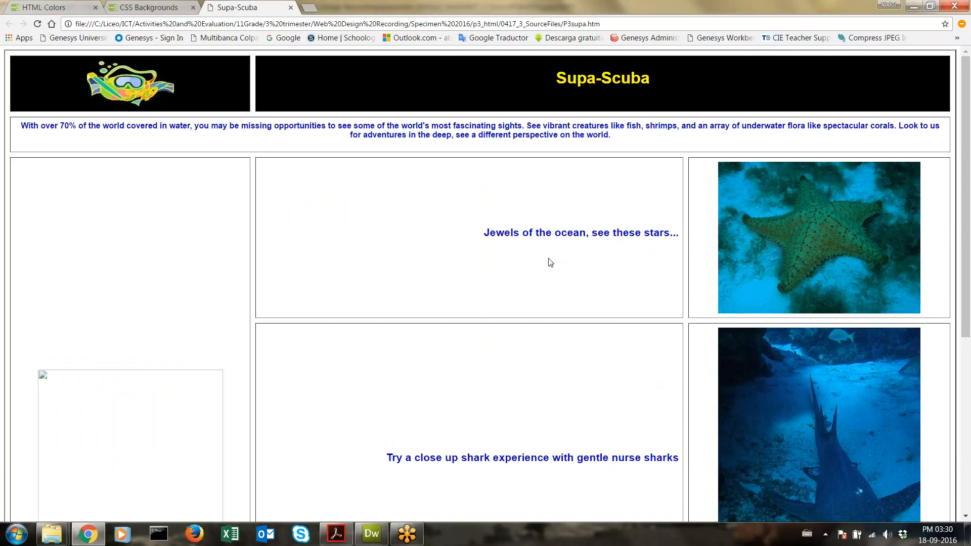
{"action": "scroll", "coordinate": [551, 246], "scroll_direction": "down", "scroll_amount": 1}
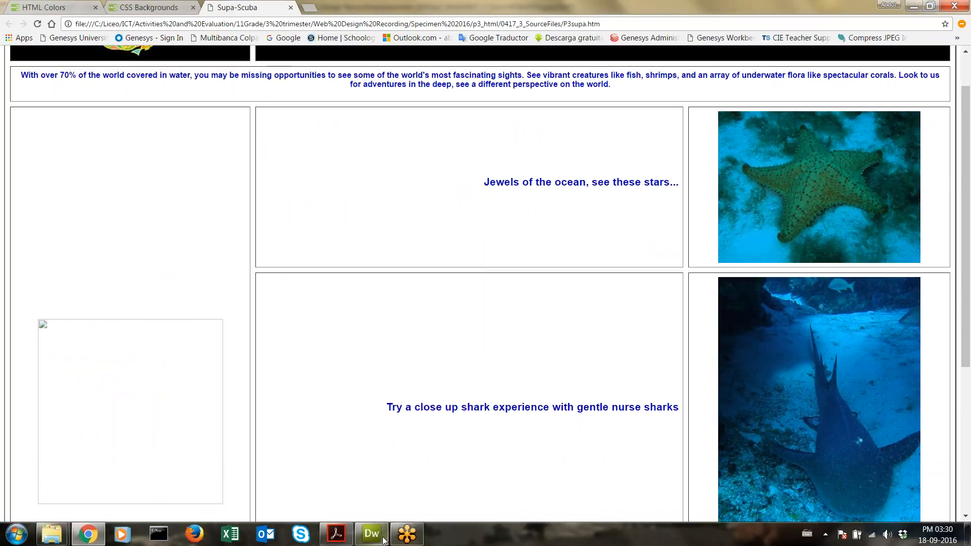
{"action": "left_click", "coordinate": [336, 535]}
Step: Highlight questions 28 and 29 on placing and resizing the images, then go back to Dreamweaver
{"action": "scroll", "coordinate": [407, 298], "scroll_direction": "down", "scroll_amount": 1}
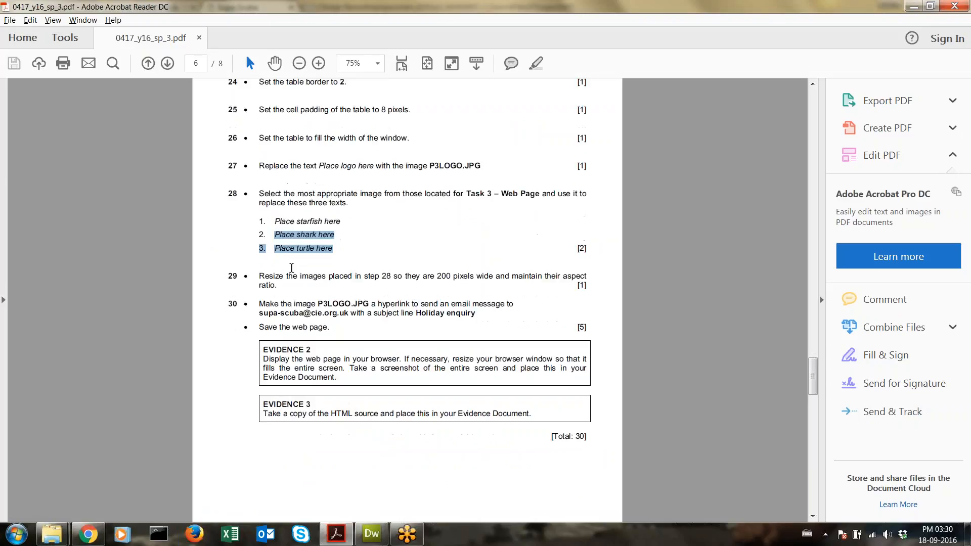
{"action": "left_click_drag", "start_coordinate": [286, 277], "coordinate": [260, 278]}
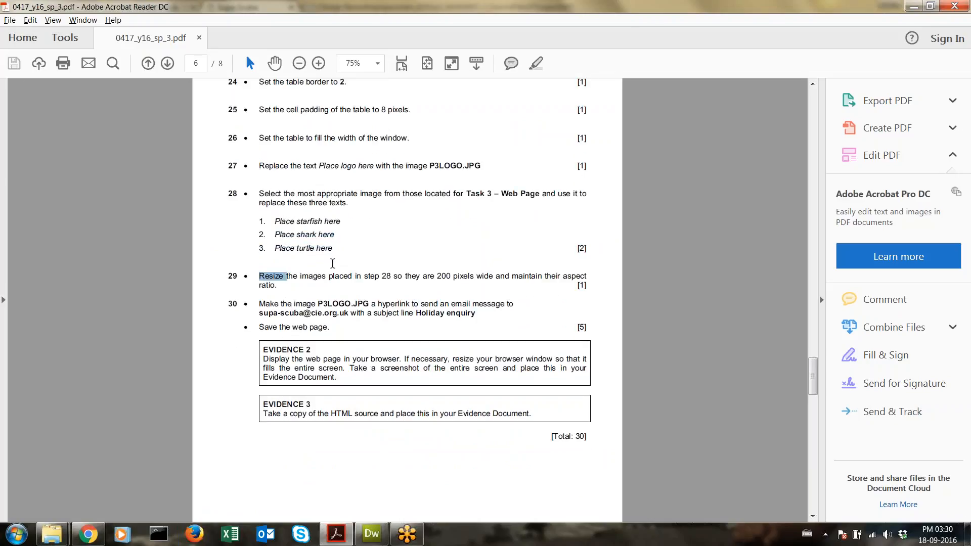
{"action": "left_click_drag", "start_coordinate": [334, 252], "coordinate": [258, 195]}
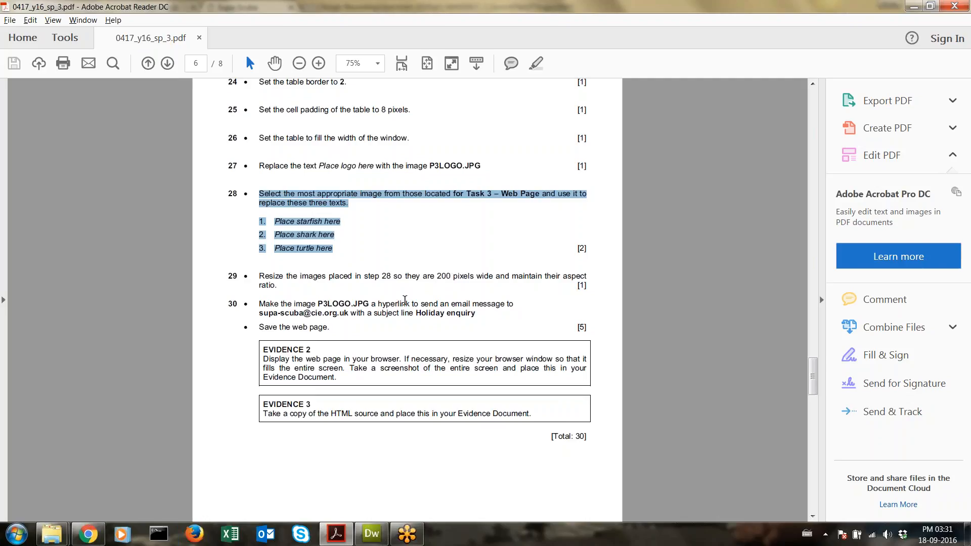
{"action": "left_click", "coordinate": [372, 533]}
{"action": "scroll", "coordinate": [428, 328], "scroll_direction": "up", "scroll_amount": 10}
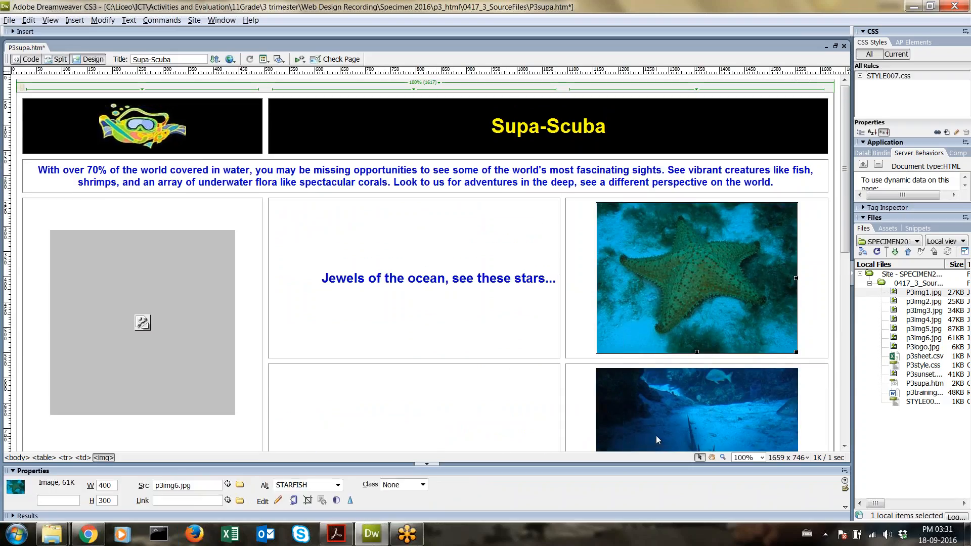
Step: Check the shark image, then delete the stray x from the turtle cell
{"action": "scroll", "coordinate": [459, 420], "scroll_direction": "down", "scroll_amount": 2}
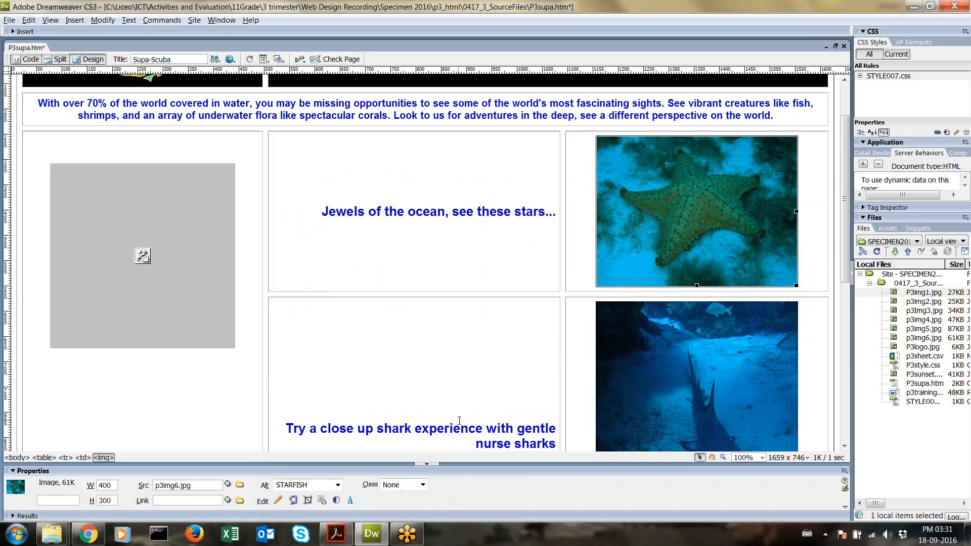
{"action": "left_click", "coordinate": [673, 337]}
{"action": "scroll", "coordinate": [673, 338], "scroll_direction": "down", "scroll_amount": 3}
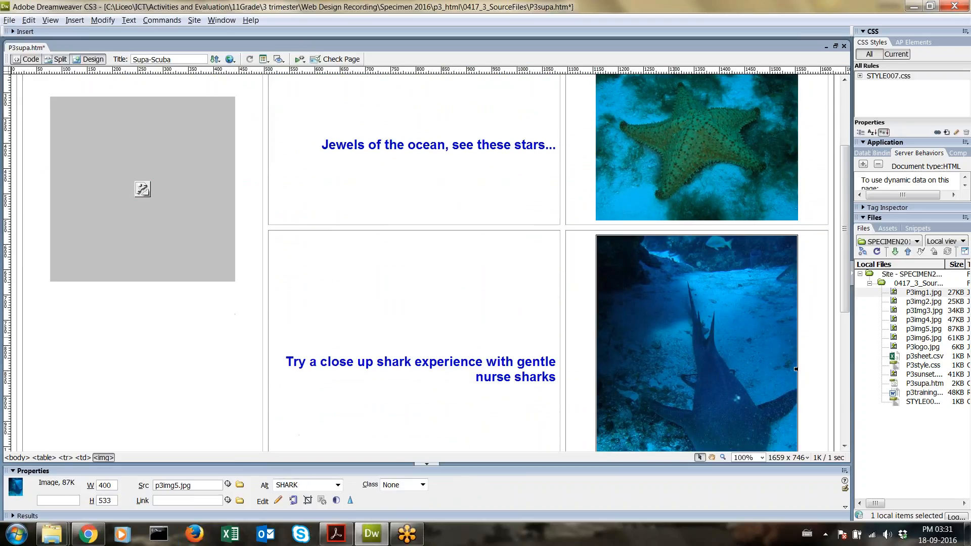
{"action": "scroll", "coordinate": [684, 331], "scroll_direction": "down", "scroll_amount": 7}
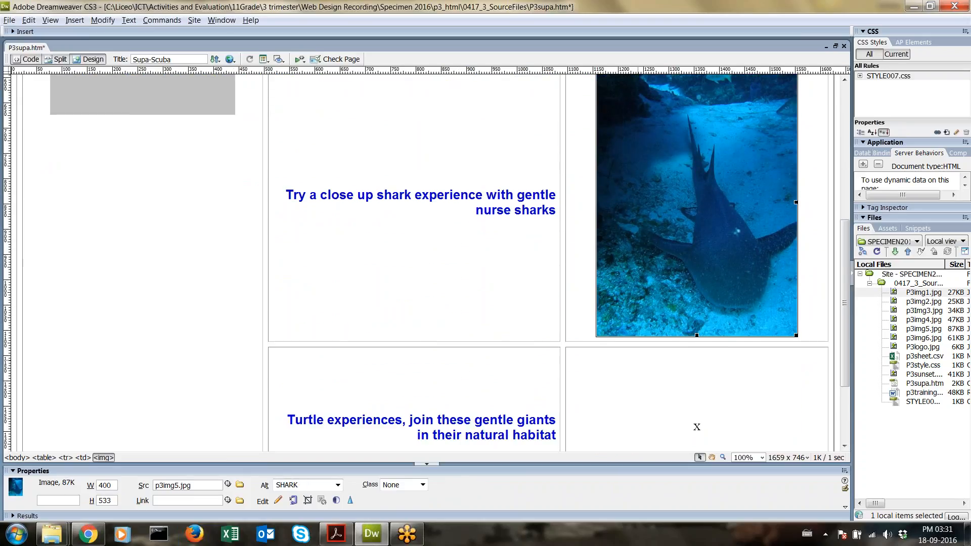
{"action": "left_click", "coordinate": [684, 330]}
{"action": "left_click_drag", "start_coordinate": [711, 326], "coordinate": [671, 323]}
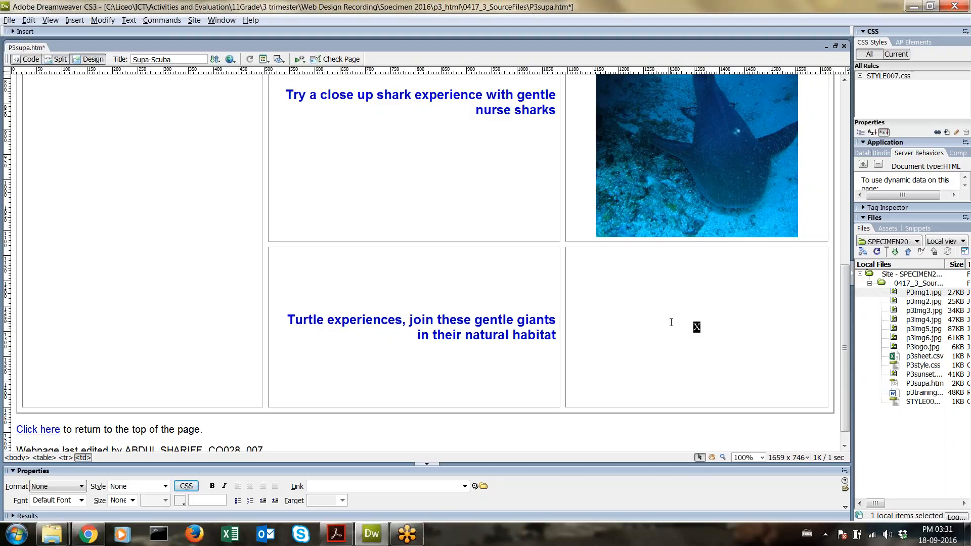
{"action": "key", "text": "Delete"}
Step: Insert P3img1.jpg into the turtle cell with alternate text TURTLE
{"action": "left_click_drag", "start_coordinate": [928, 296], "coordinate": [736, 320]}
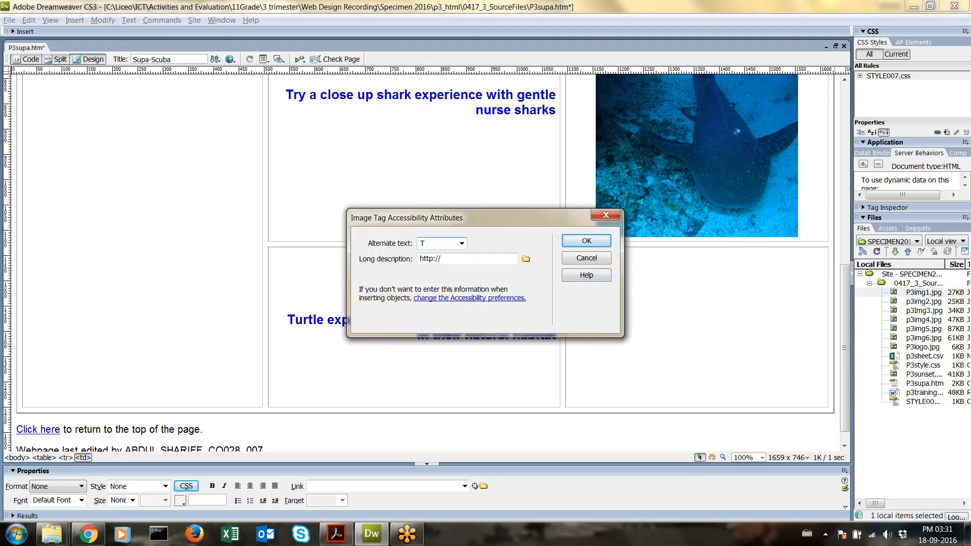
{"action": "type", "text": "TURTLE"}
{"action": "key", "text": "Return"}
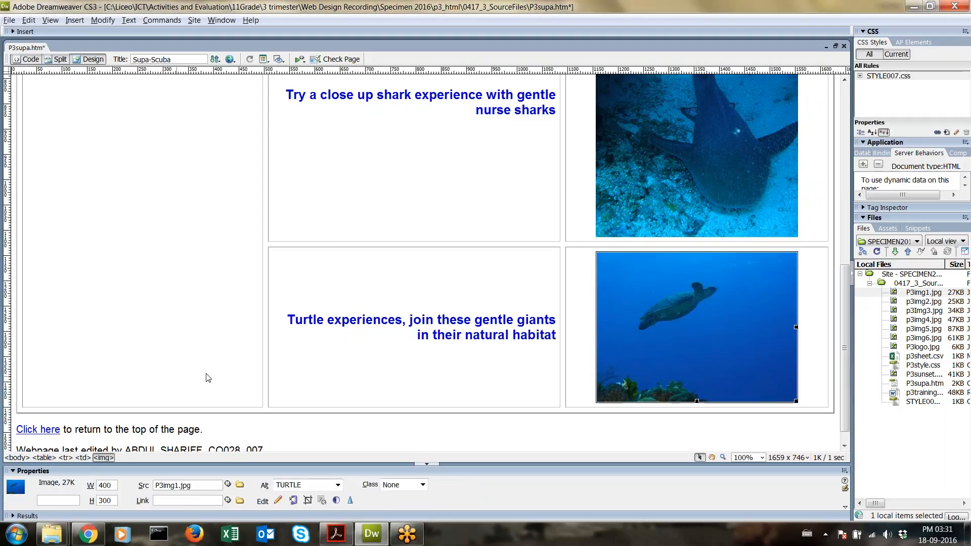
{"action": "scroll", "coordinate": [459, 277], "scroll_direction": "up", "scroll_amount": 10}
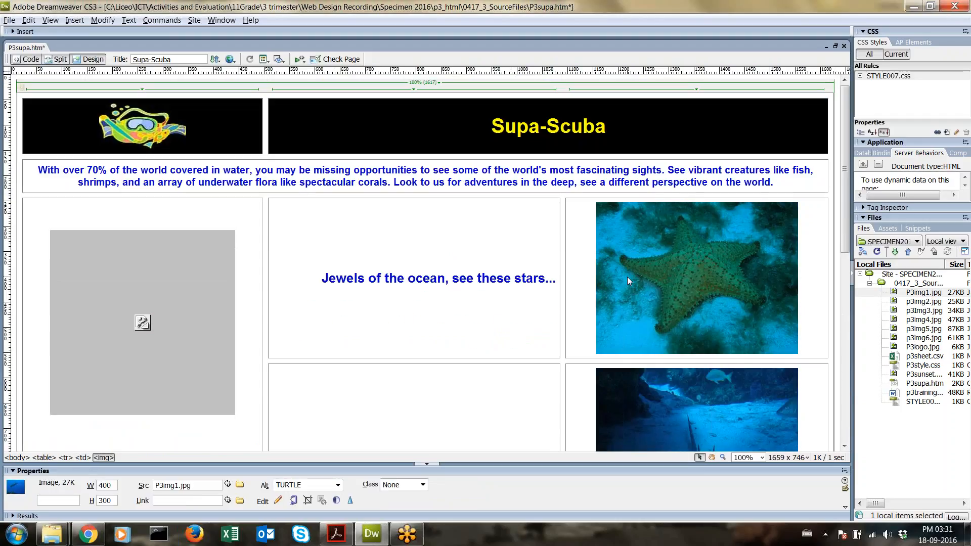
Step: Open the Optimize image preview for the starfish photo p3img6.jpg (JPEG, quality 82)
{"action": "left_click", "coordinate": [704, 241]}
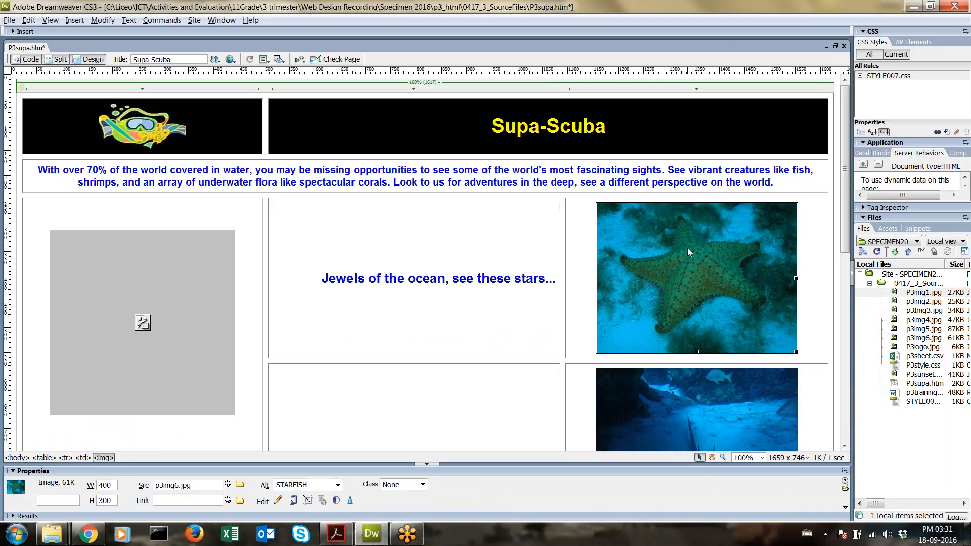
{"action": "right_click", "coordinate": [687, 248]}
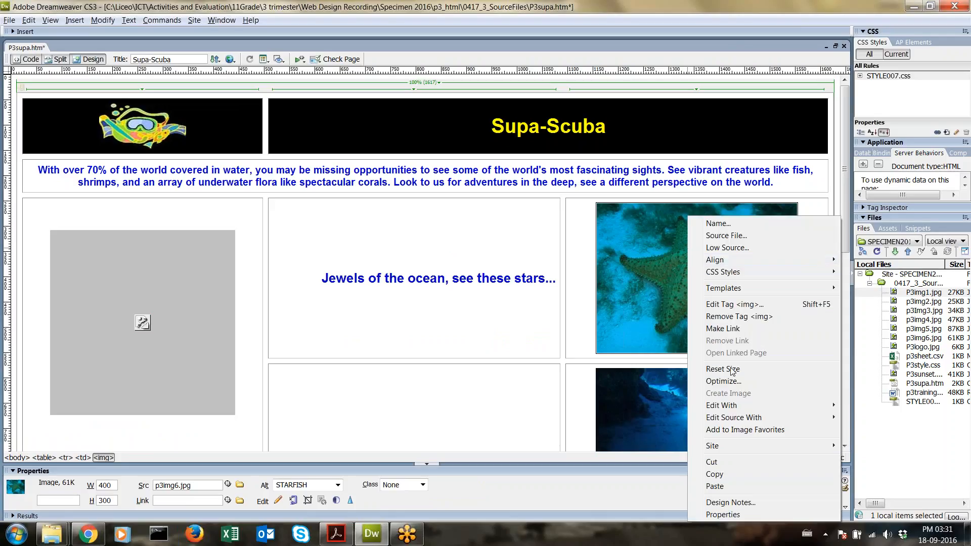
{"action": "left_click", "coordinate": [732, 384]}
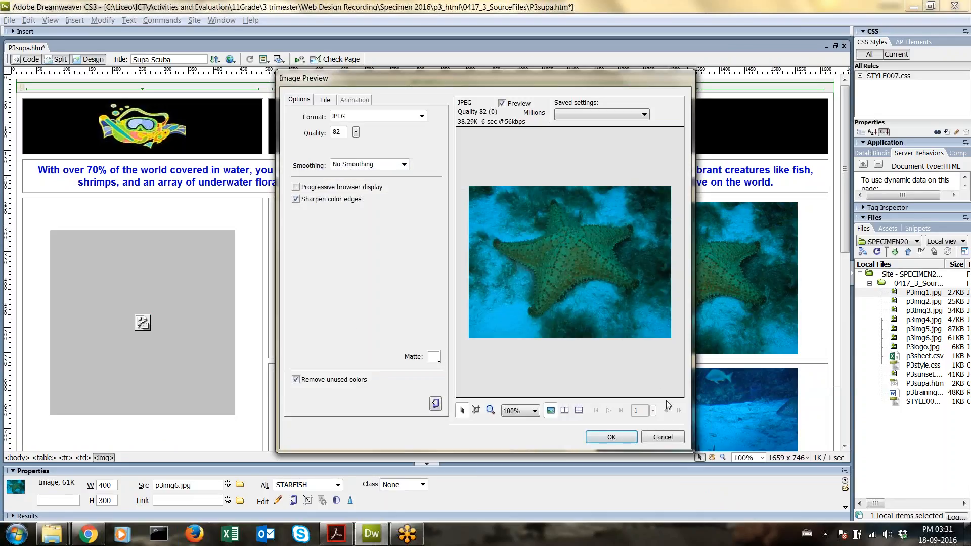
{"action": "left_click", "coordinate": [663, 436]}
{"action": "right_click", "coordinate": [671, 278]}
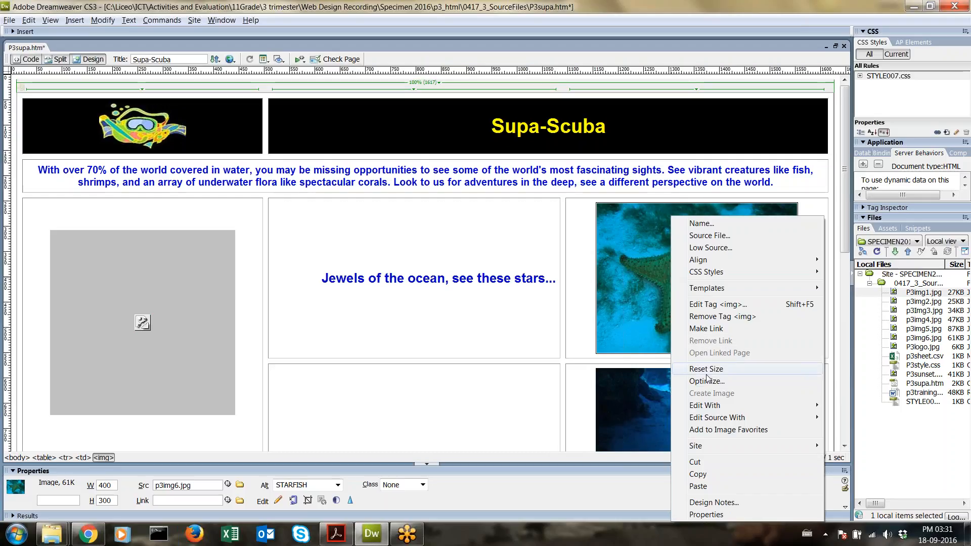
{"action": "left_click", "coordinate": [733, 380]}
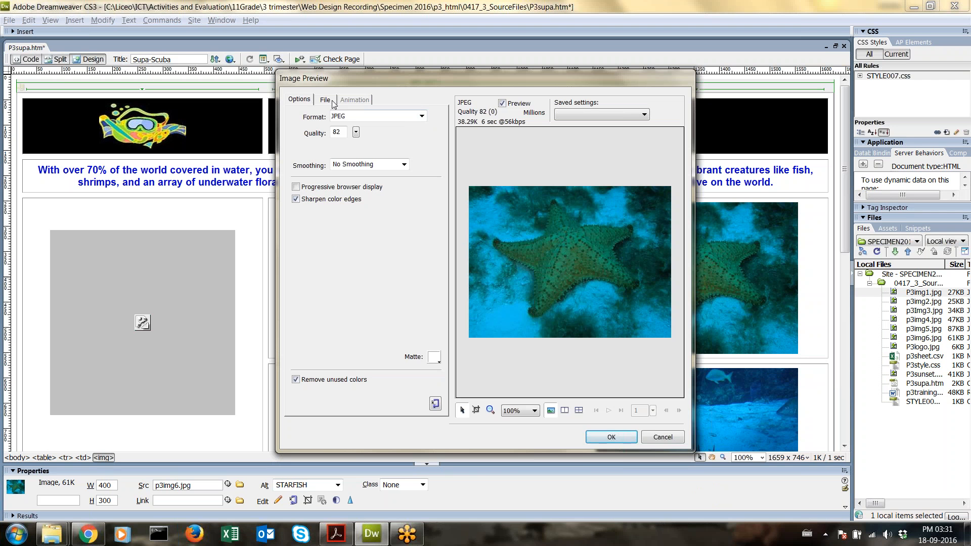
{"action": "right_click", "coordinate": [448, 537]}
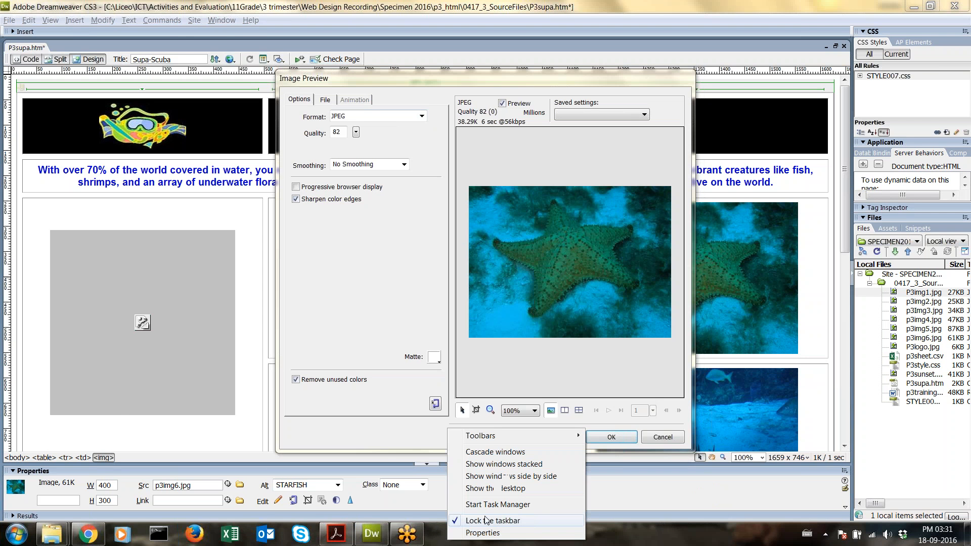
Step: Draw an on-screen annotation mark over the Image Preview with the annotation pen, then clear it
{"action": "left_click", "coordinate": [515, 489]}
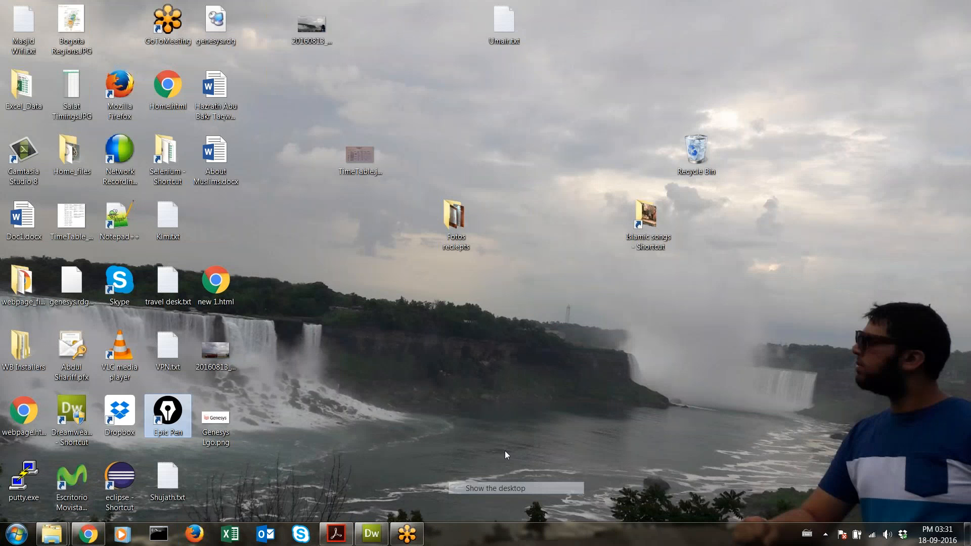
{"action": "double_click", "coordinate": [180, 417]}
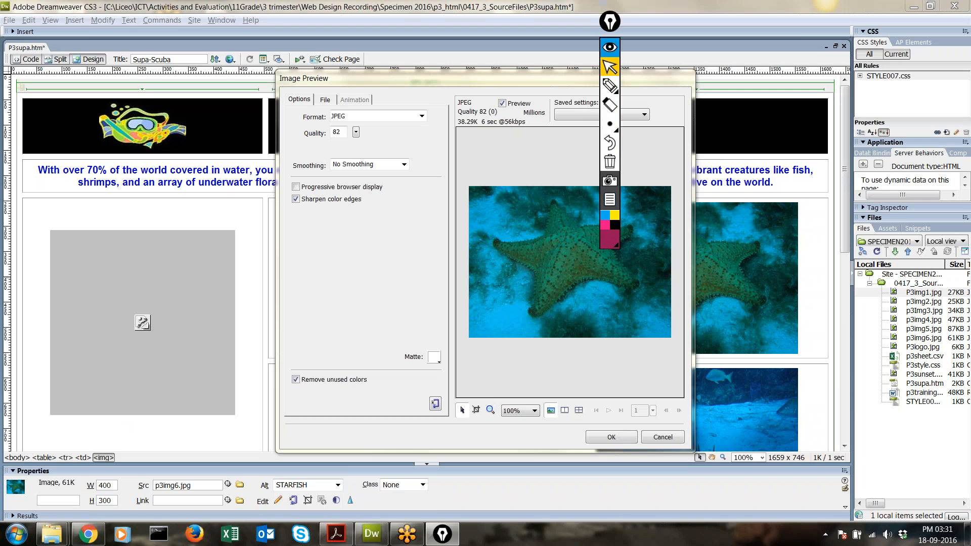
{"action": "mouse_move", "coordinate": [609, 21]}
{"action": "left_mouse_down"}
{"action": "mouse_move", "coordinate": [949, 6]}
{"action": "mouse_move", "coordinate": [950, 21]}
{"action": "left_mouse_up"}
{"action": "left_click", "coordinate": [949, 86]}
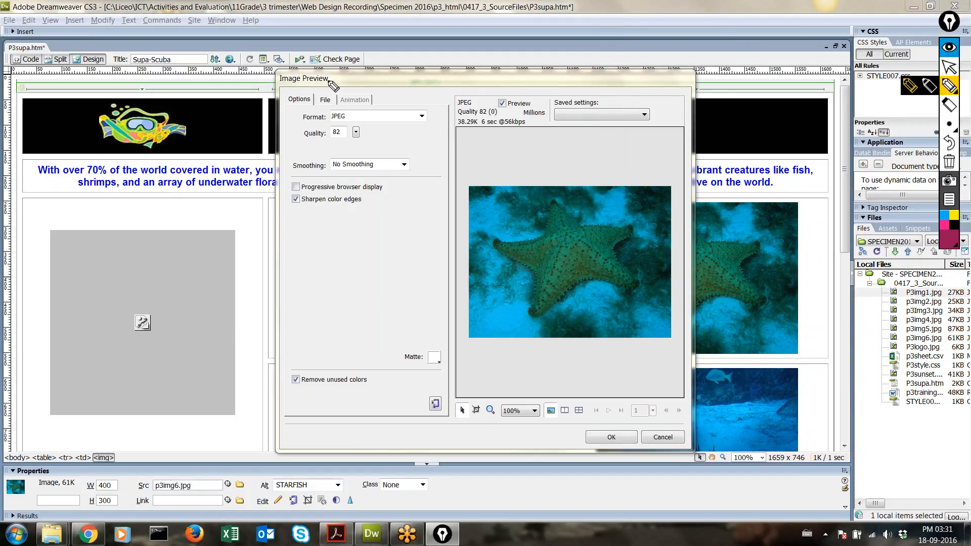
{"action": "left_click_drag", "start_coordinate": [328, 80], "coordinate": [327, 93]}
{"action": "left_click", "coordinate": [950, 65]}
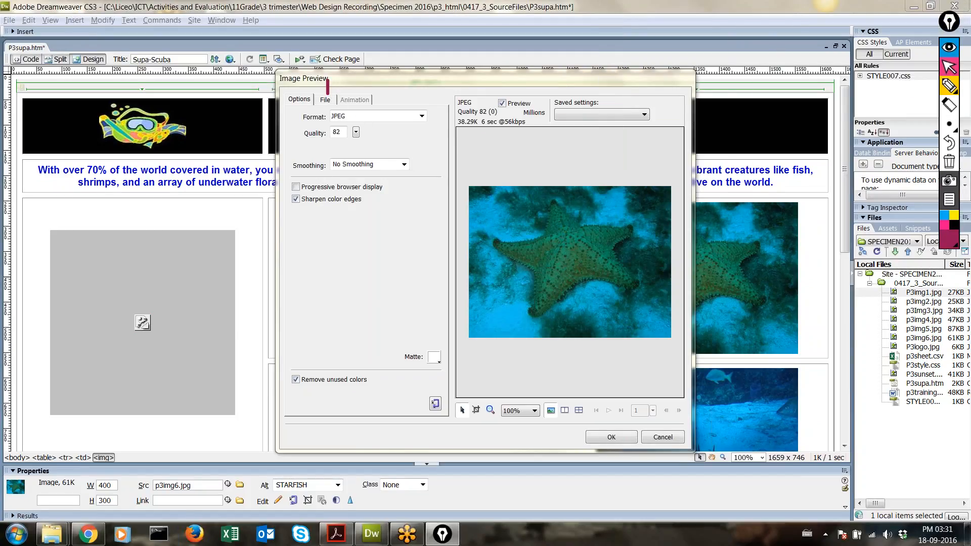
{"action": "left_click", "coordinate": [949, 161]}
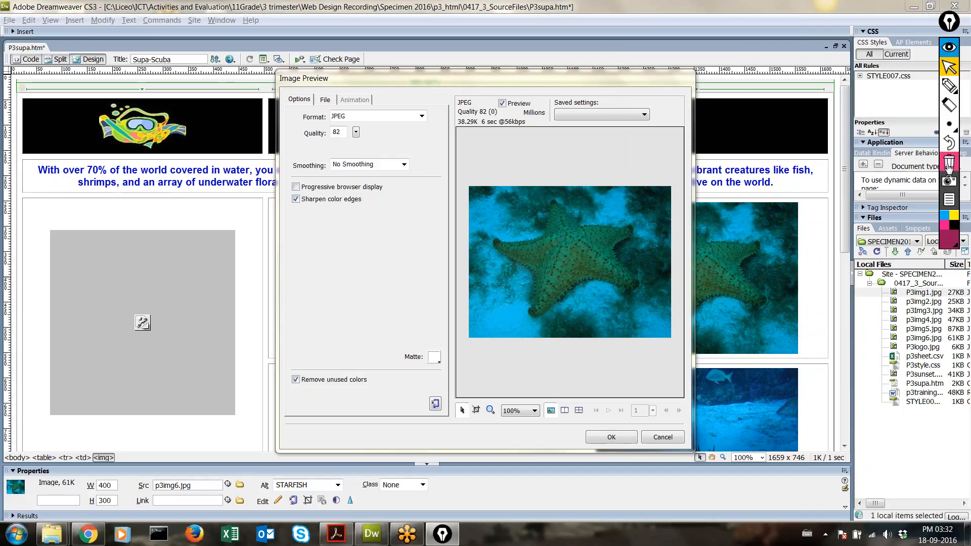
Step: Change the starfish export width from 400 to 200 px, giving 150 px high at 50%
{"action": "left_click", "coordinate": [327, 99]}
{"action": "left_click_drag", "start_coordinate": [333, 149], "coordinate": [306, 148]}
{"action": "type", "text": "200"}
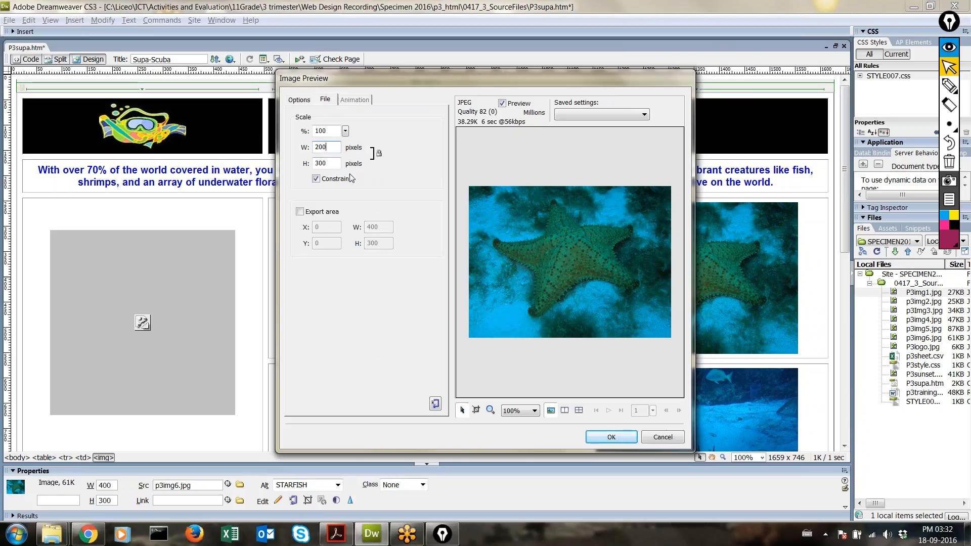
{"action": "left_click", "coordinate": [365, 178]}
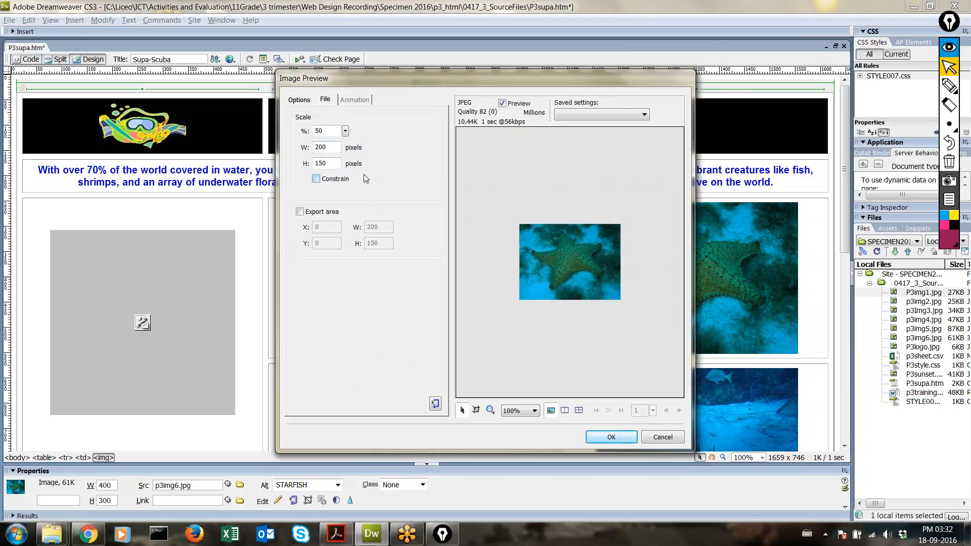
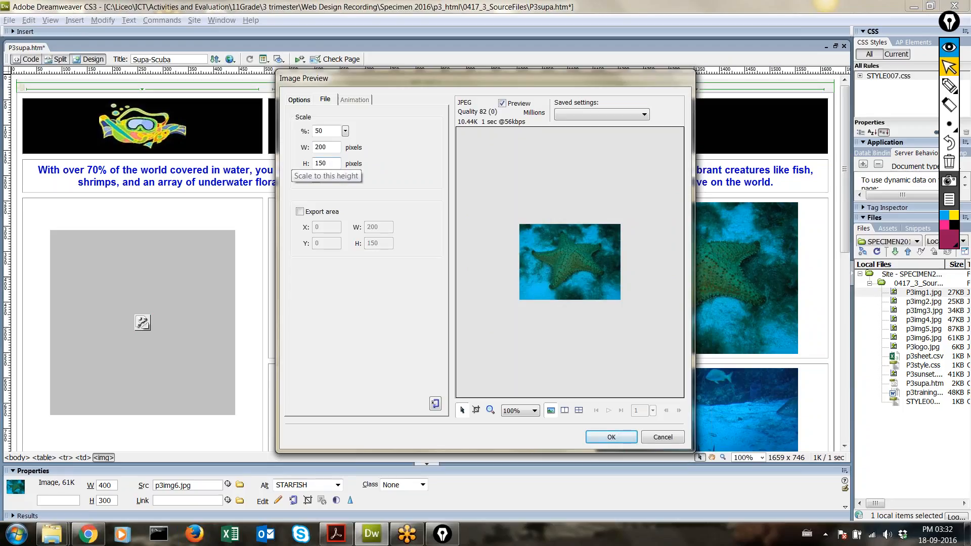
Step: Apply the 50% scale so the starfish photo becomes 200 × 150 px, then deselect it
{"action": "left_click", "coordinate": [617, 437]}
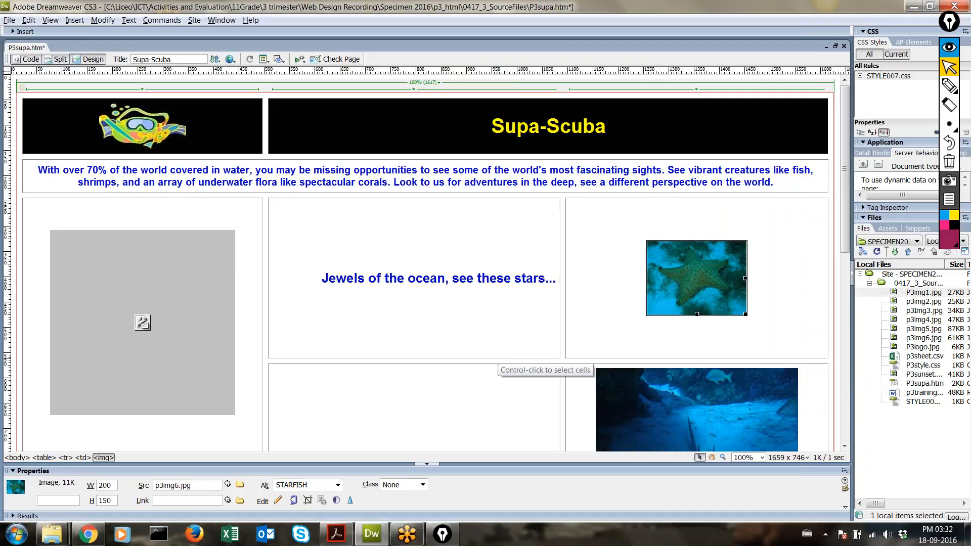
{"action": "left_click", "coordinate": [498, 360]}
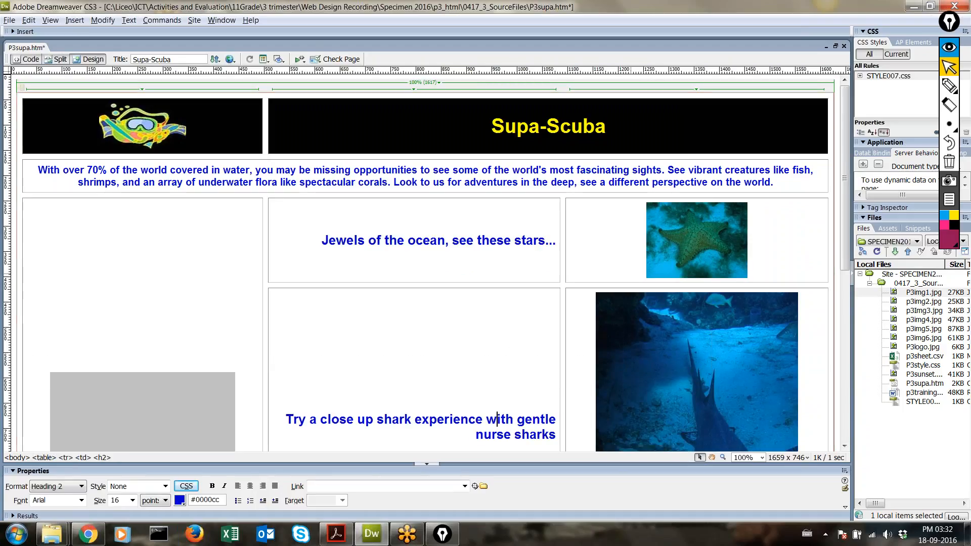
Step: Select the shark photo p3img5.jpg and try a first width change in its Optimize settings
{"action": "left_click", "coordinate": [267, 238]}
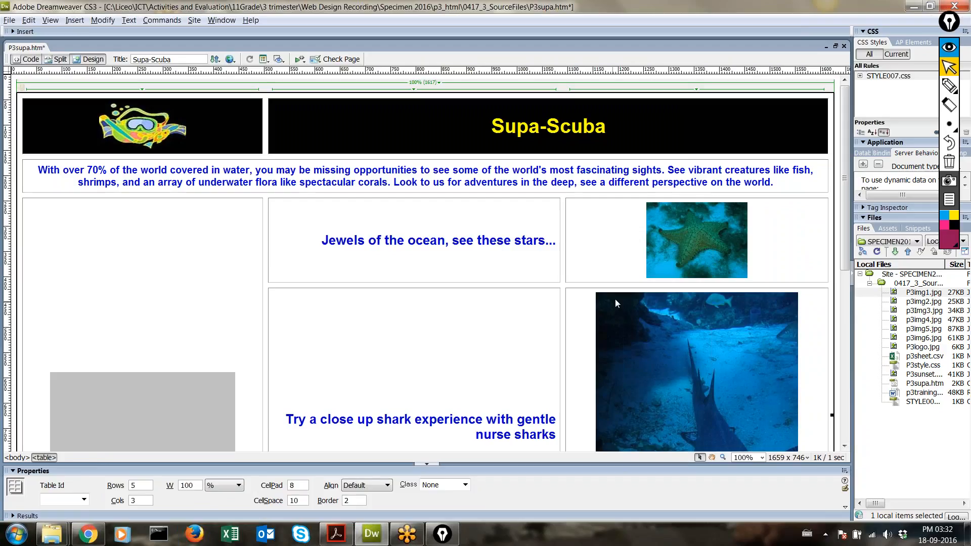
{"action": "scroll", "coordinate": [632, 297], "scroll_direction": "down", "scroll_amount": 3}
{"action": "left_click", "coordinate": [642, 299]}
{"action": "right_click", "coordinate": [642, 299]}
{"action": "left_click", "coordinate": [678, 382]}
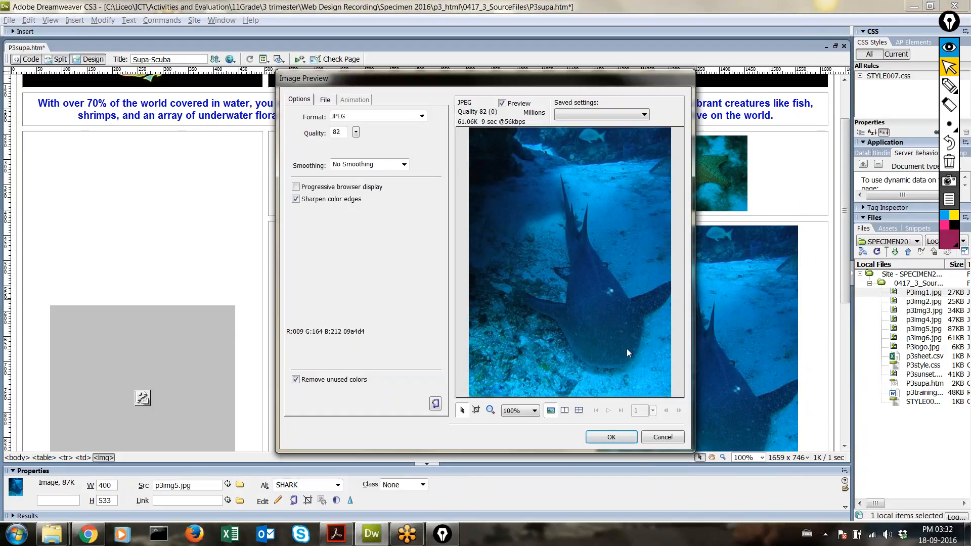
{"action": "left_click", "coordinate": [325, 100]}
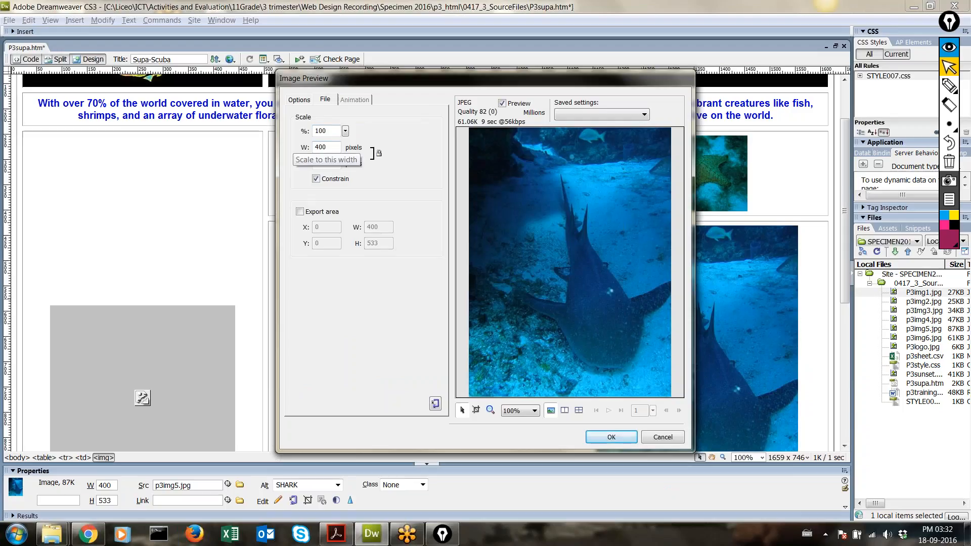
{"action": "left_click", "coordinate": [307, 148]}
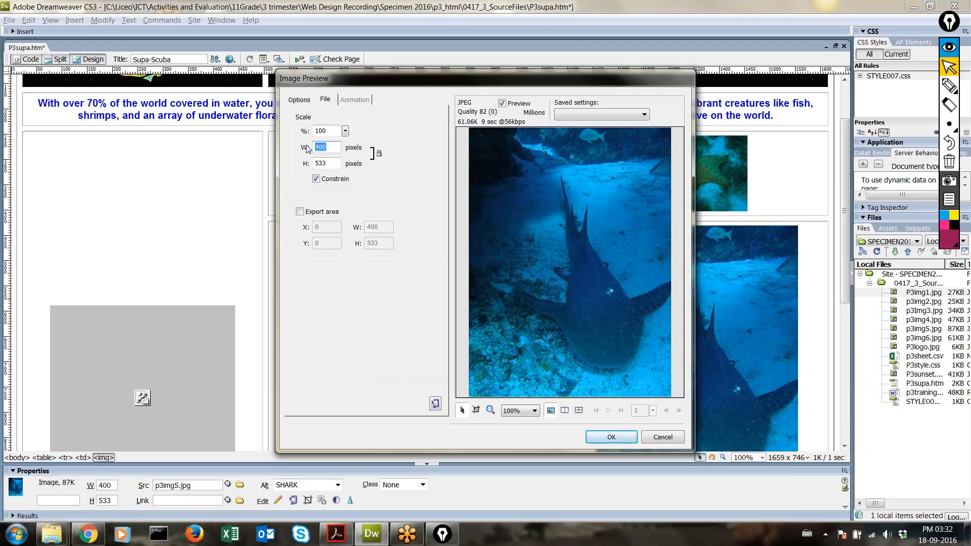
{"action": "type", "text": "20"}
{"action": "key", "text": "Return"}
Step: Reopen Optimize for the shark photo and set width 200, scaling it to 200 × 267 px
{"action": "right_click", "coordinate": [619, 293]}
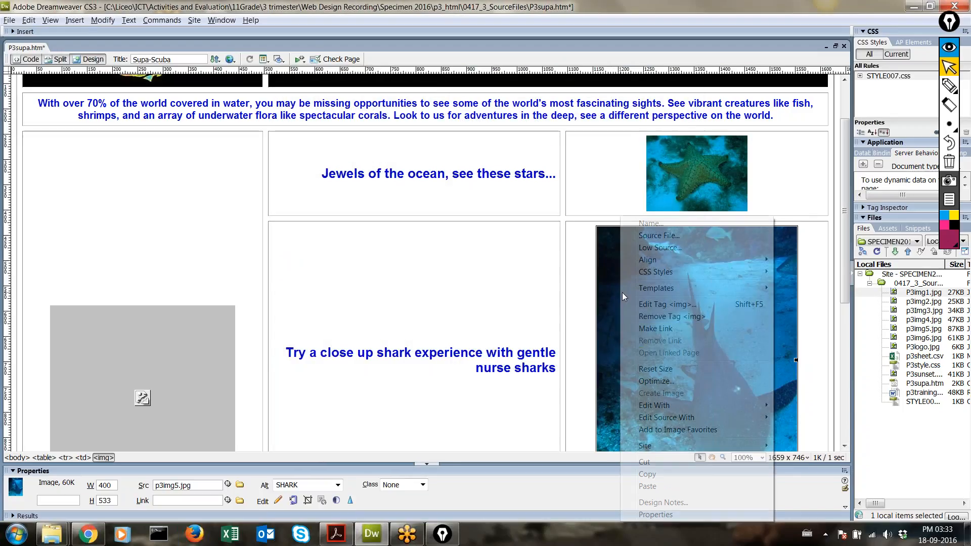
{"action": "left_click", "coordinate": [674, 384]}
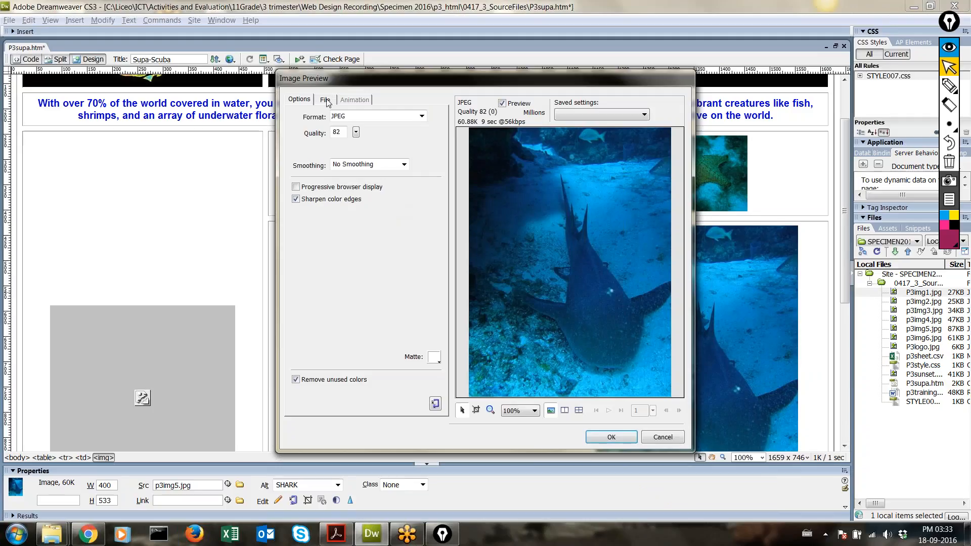
{"action": "left_click", "coordinate": [327, 99]}
{"action": "double_click", "coordinate": [320, 147]}
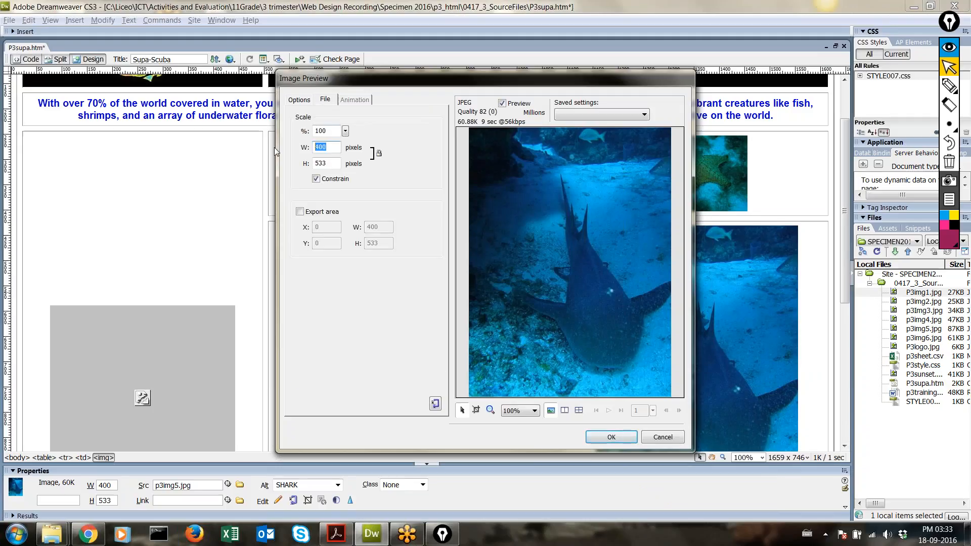
{"action": "type", "text": "20"}
{"action": "left_click", "coordinate": [329, 163]}
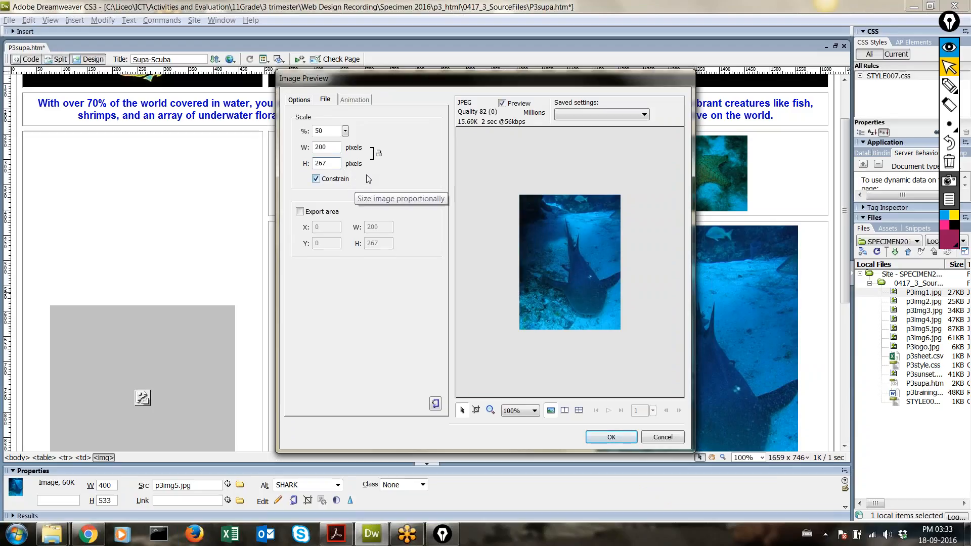
{"action": "left_click", "coordinate": [607, 437]}
{"action": "scroll", "coordinate": [526, 258], "scroll_direction": "down", "scroll_amount": 3}
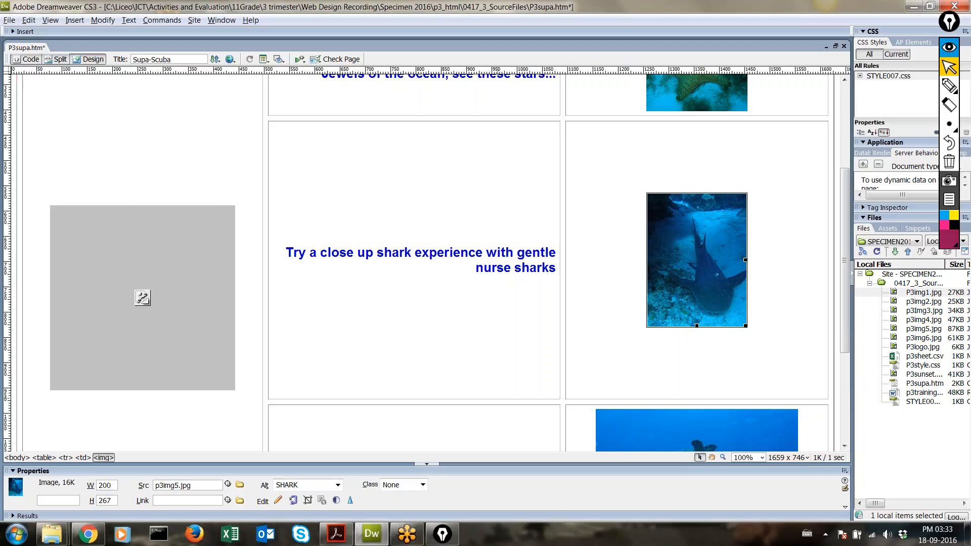
Step: Rescale the turtle photo P3img1.jpg in Optimize to width 200 (150 high), then deselect it
{"action": "left_click", "coordinate": [498, 400]}
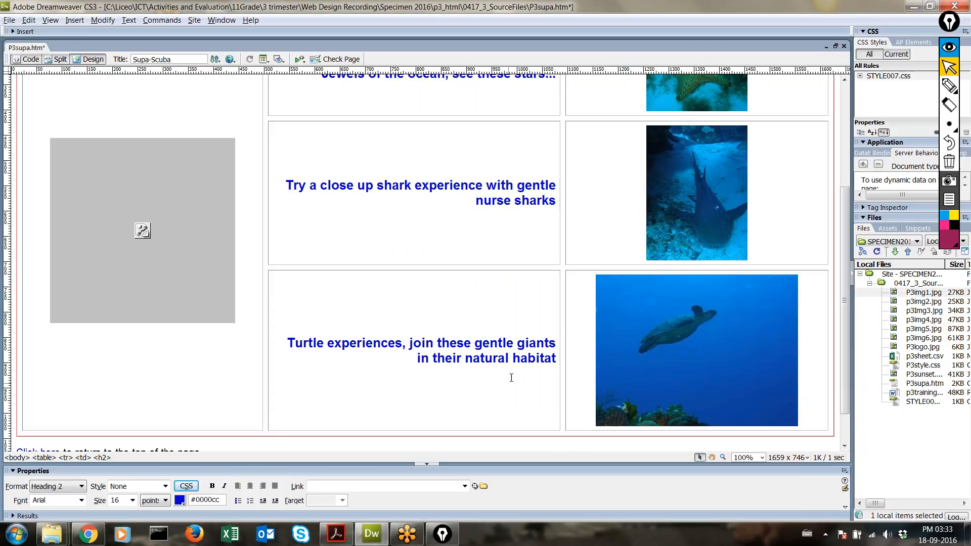
{"action": "left_click", "coordinate": [717, 353]}
{"action": "right_click", "coordinate": [718, 352]}
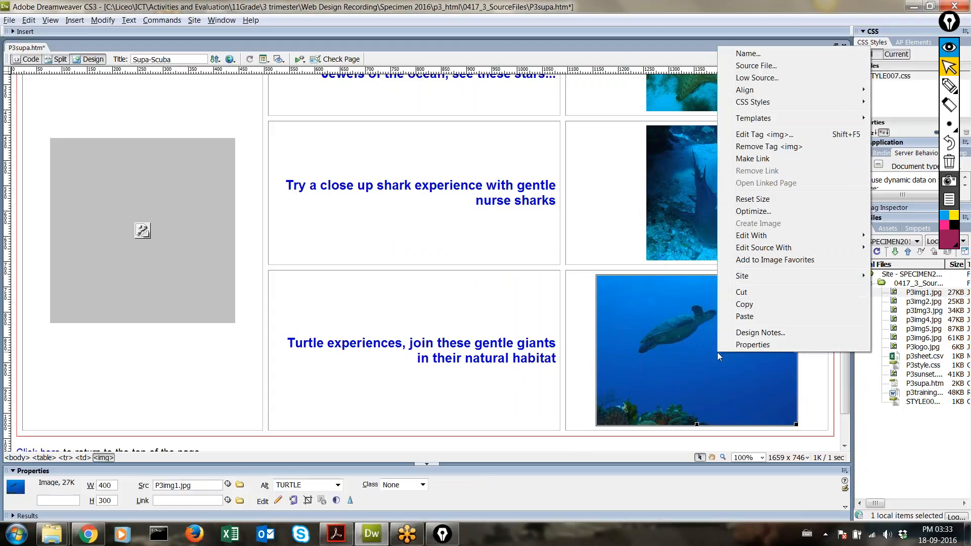
{"action": "left_click", "coordinate": [753, 212]}
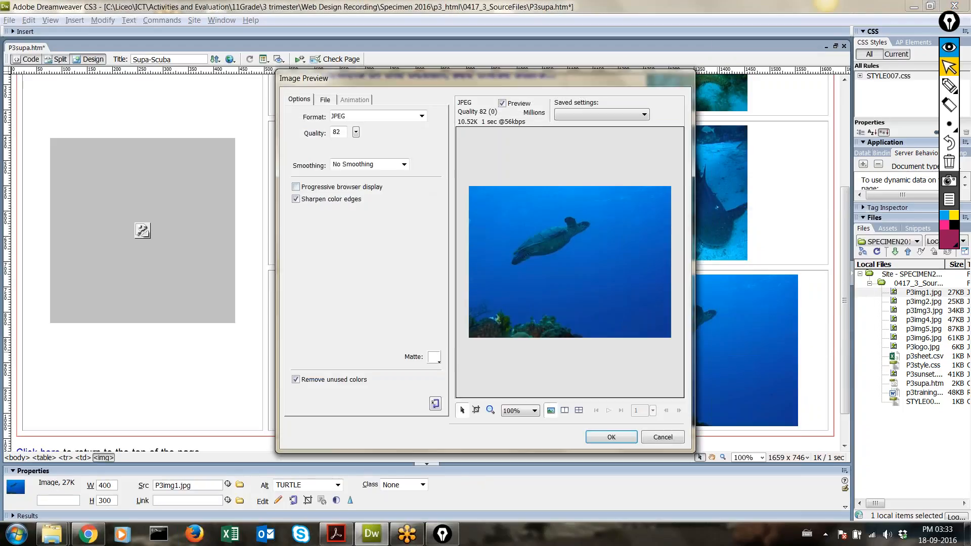
{"action": "left_click", "coordinate": [326, 100]}
{"action": "double_click", "coordinate": [320, 147]}
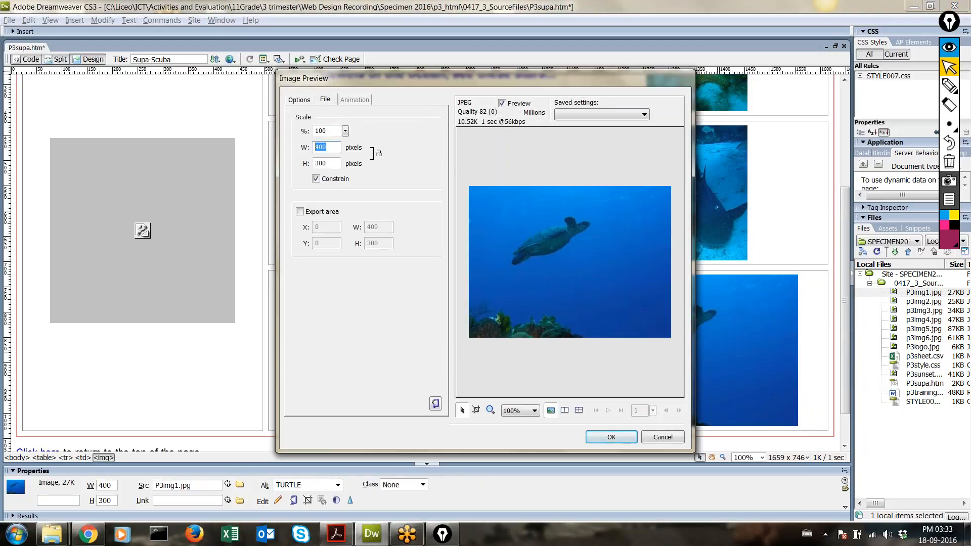
{"action": "type", "text": "2"}
{"action": "left_click", "coordinate": [337, 180]}
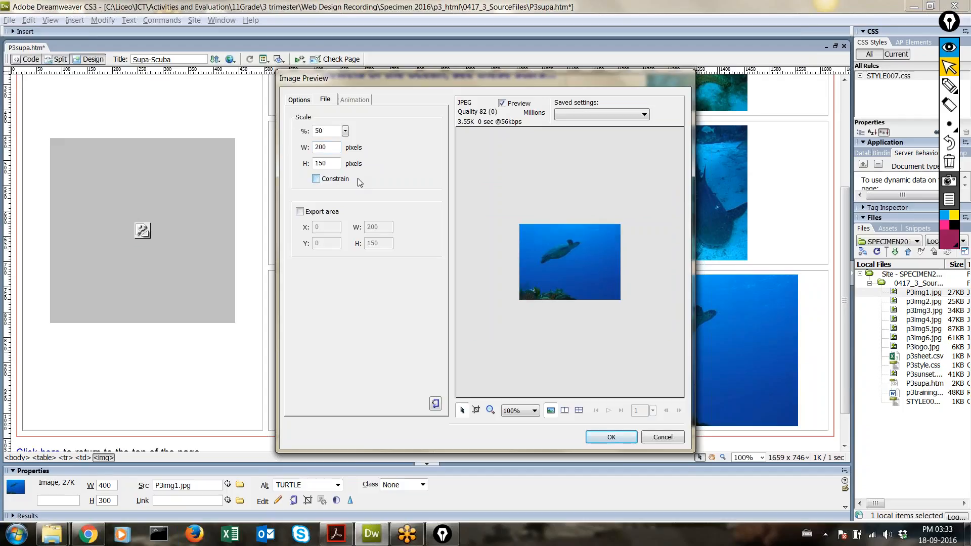
{"action": "left_click", "coordinate": [602, 438]}
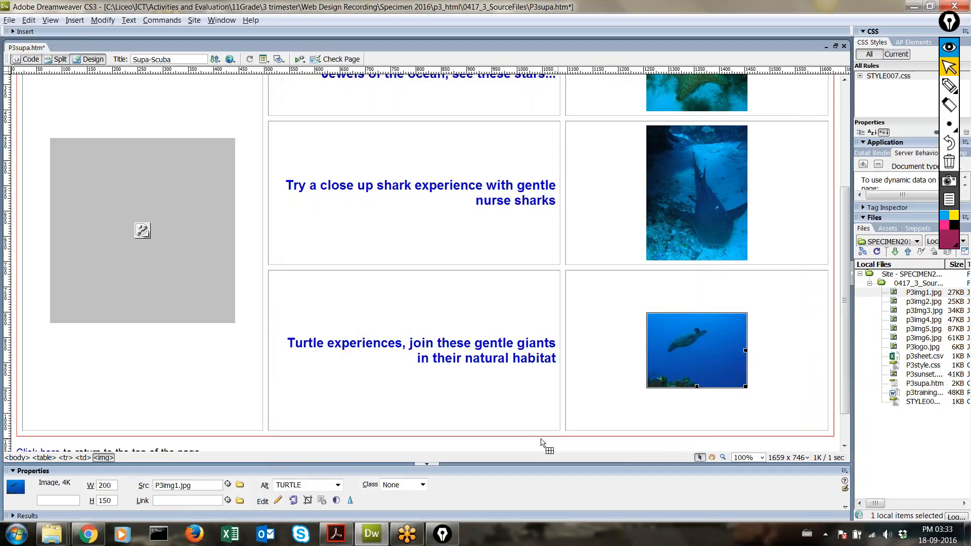
{"action": "left_click", "coordinate": [496, 431]}
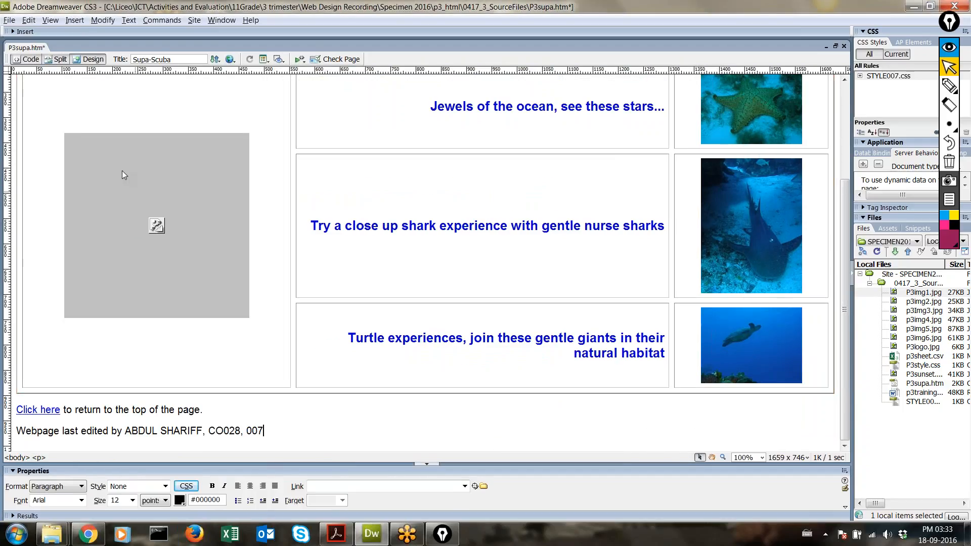
Step: Save the page from the File menu and preview it in Chrome with F12
{"action": "left_click", "coordinate": [9, 20]}
{"action": "left_click", "coordinate": [30, 122]}
{"action": "key", "text": "F12"}
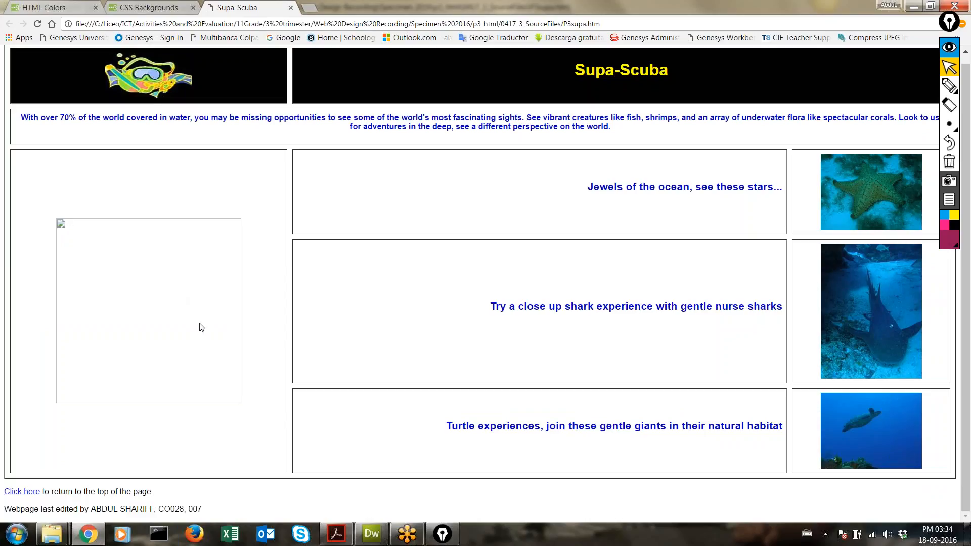
Step: Select the broken left-cell image in Dreamweaver, then bring up the 0417_3_SourceFiles folder
{"action": "left_click", "coordinate": [949, 47]}
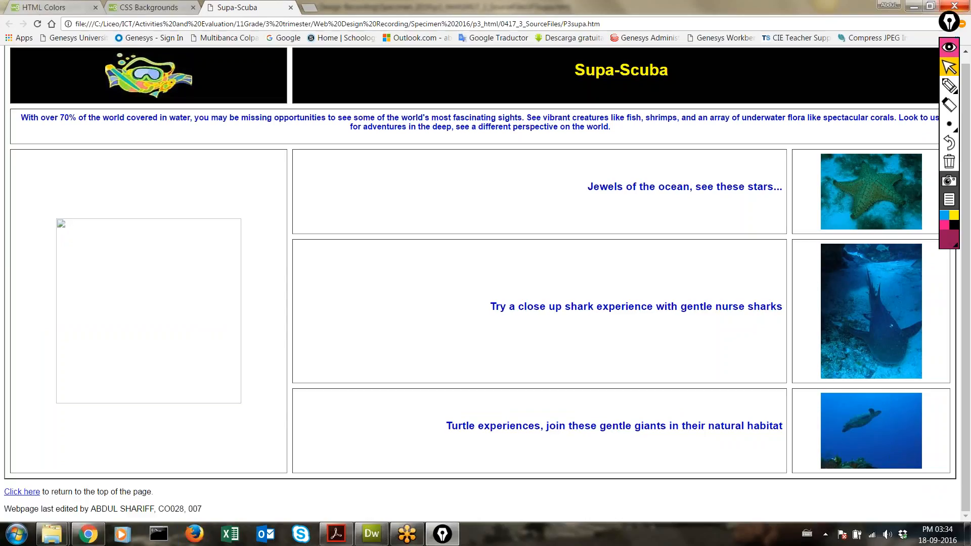
{"action": "left_click", "coordinate": [372, 533]}
{"action": "left_click", "coordinate": [148, 234]}
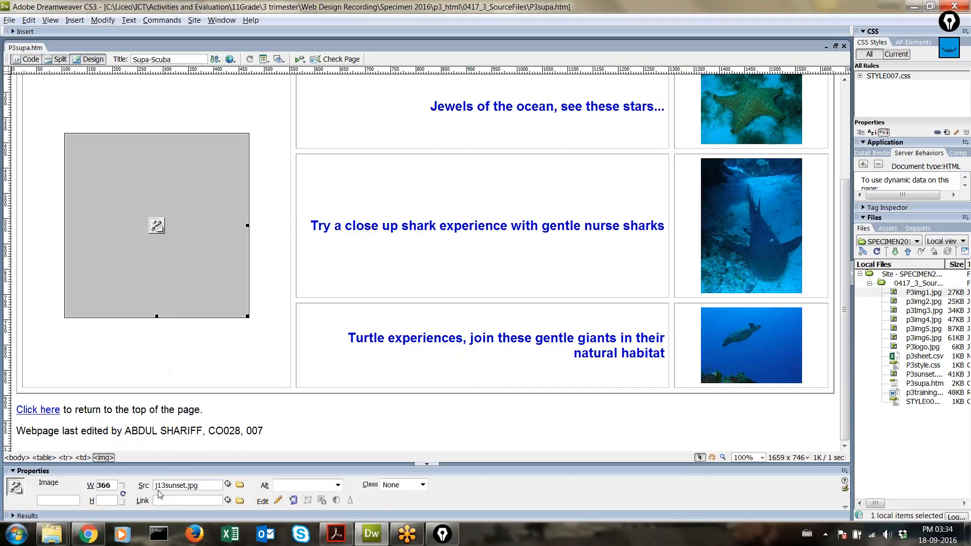
{"action": "mouse_move", "coordinate": [52, 534]}
{"action": "mouse_move", "coordinate": [221, 466]}
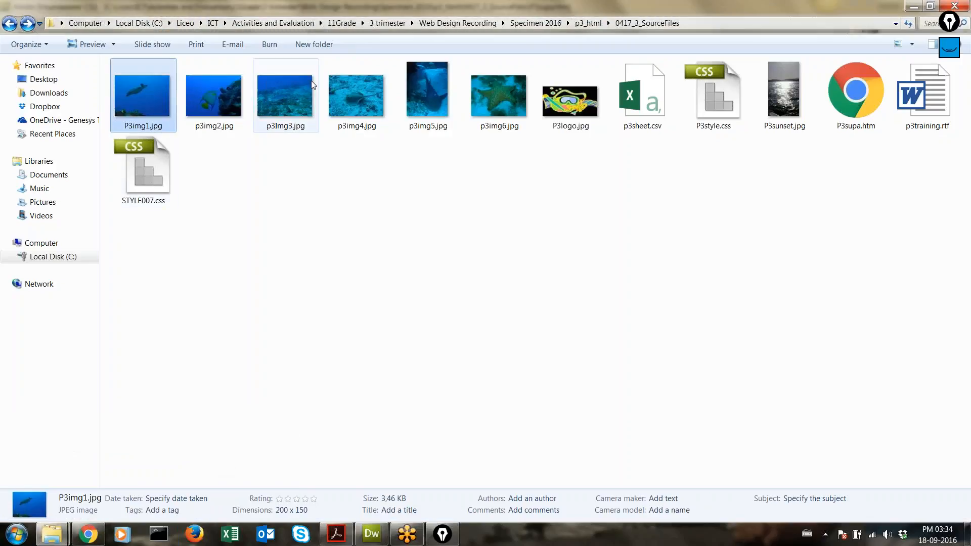
Step: Check P3sunset.jpg's details in Explorer, then go back to the Chrome preview
{"action": "left_click", "coordinate": [802, 119]}
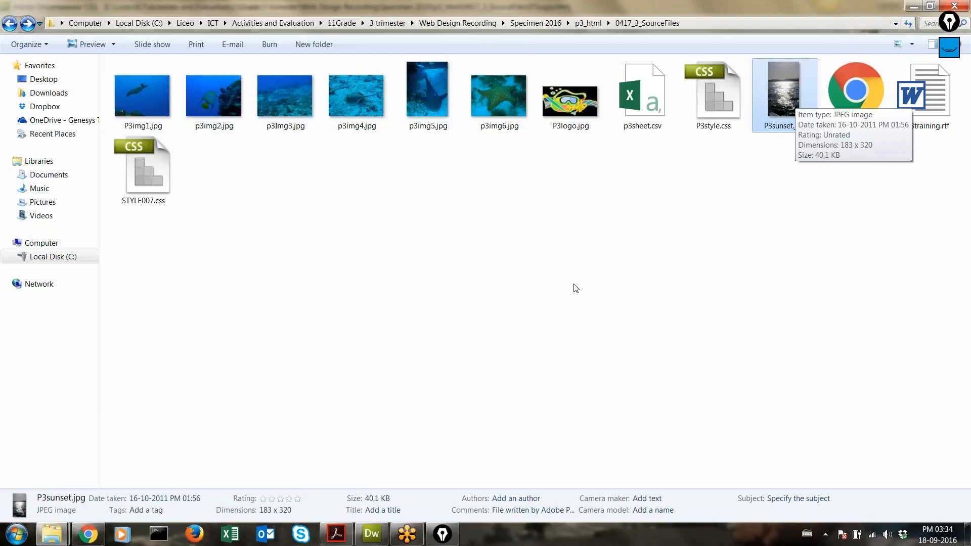
{"action": "left_click", "coordinate": [85, 537]}
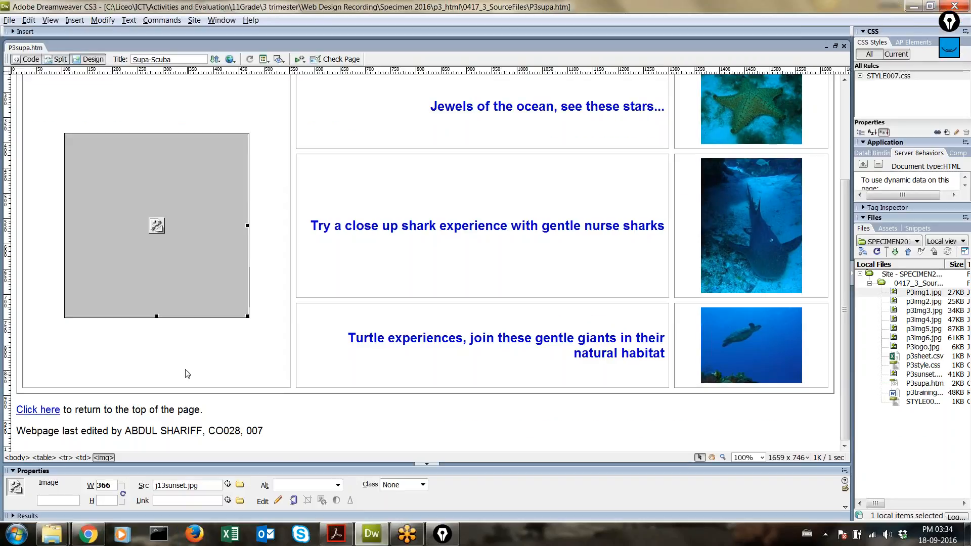
Step: Replace the broken left-cell image with P3sunset.jpg from the Files panel, alt text SUNSET
{"action": "left_click", "coordinate": [372, 534]}
{"action": "key", "text": "Delete"}
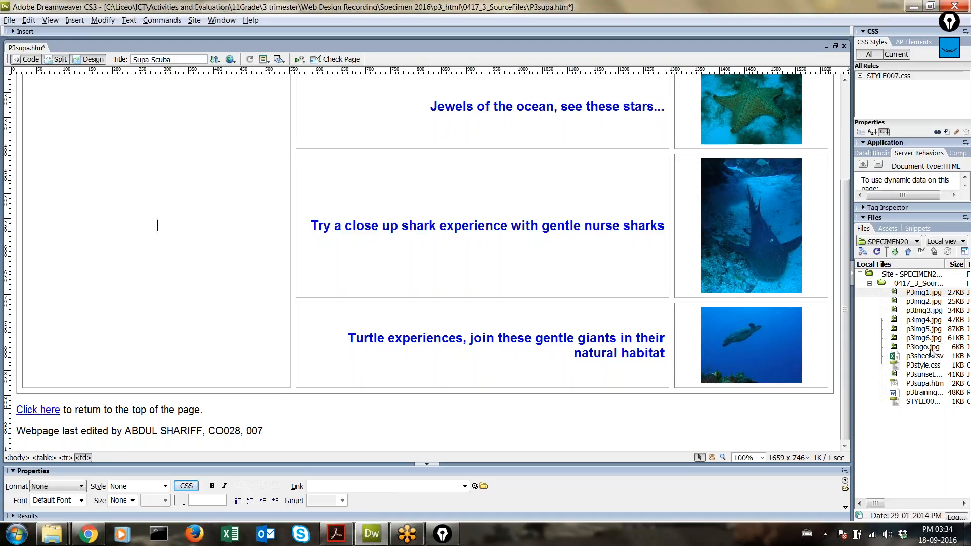
{"action": "left_click", "coordinate": [922, 376]}
{"action": "left_click_drag", "start_coordinate": [922, 376], "coordinate": [172, 278]}
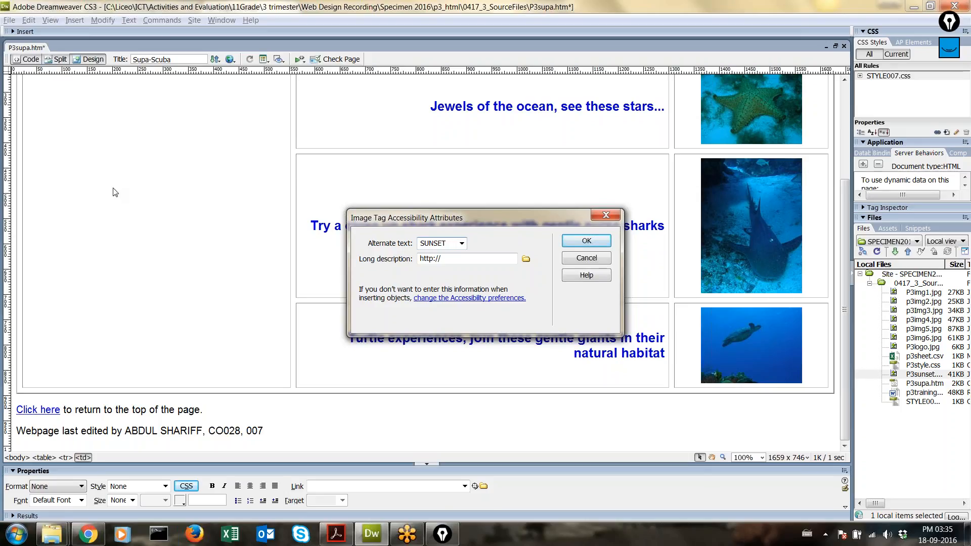
{"action": "left_click", "coordinate": [585, 242]}
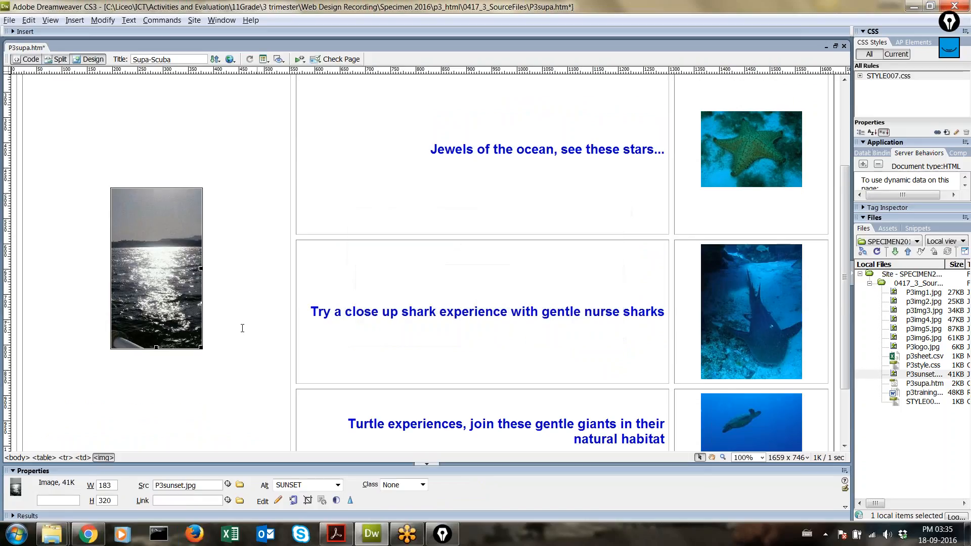
Step: Select the layout table, save P3supa.htm with Ctrl+S, and reload the Chrome preview
{"action": "scroll", "coordinate": [196, 364], "scroll_direction": "down", "scroll_amount": 3}
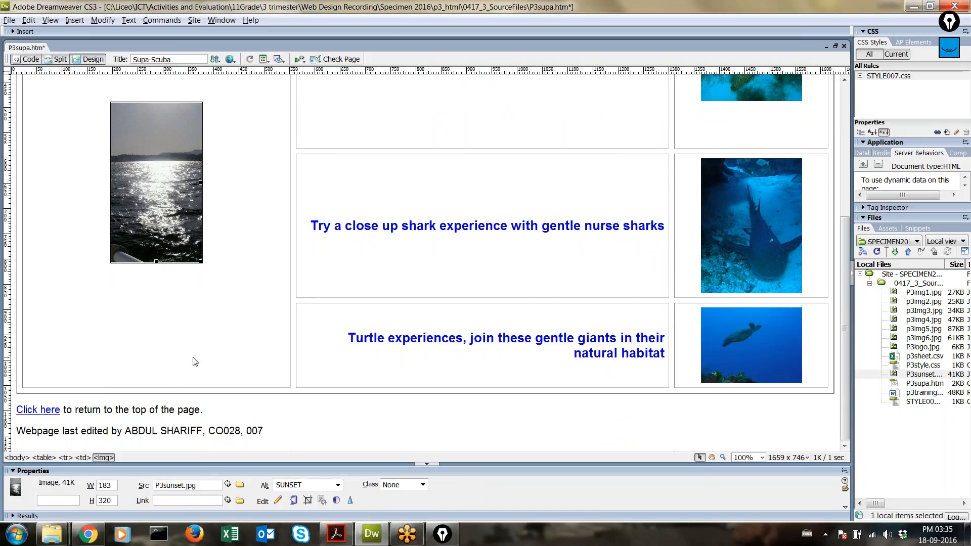
{"action": "left_click", "coordinate": [168, 389]}
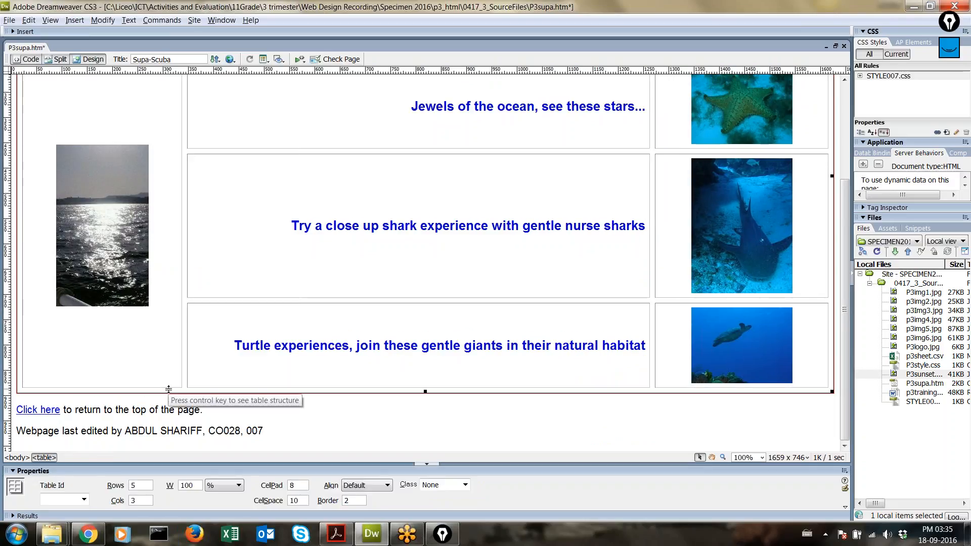
{"action": "left_click", "coordinate": [182, 306]}
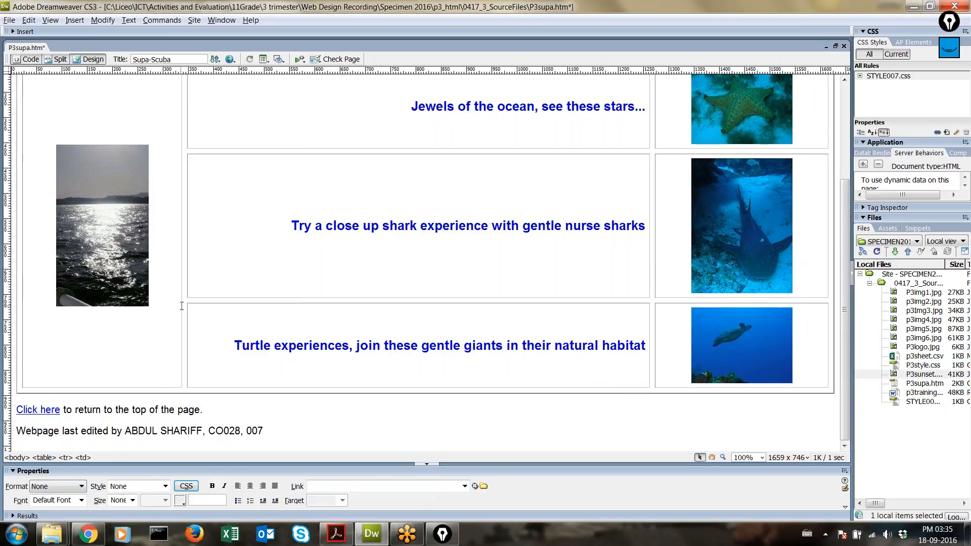
{"action": "left_click", "coordinate": [188, 277]}
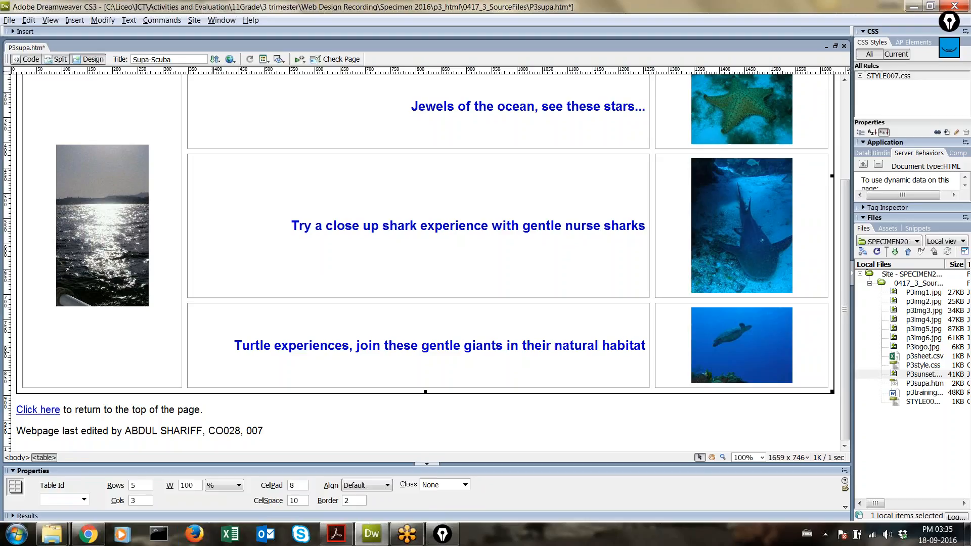
{"action": "key", "text": "ctrl+s"}
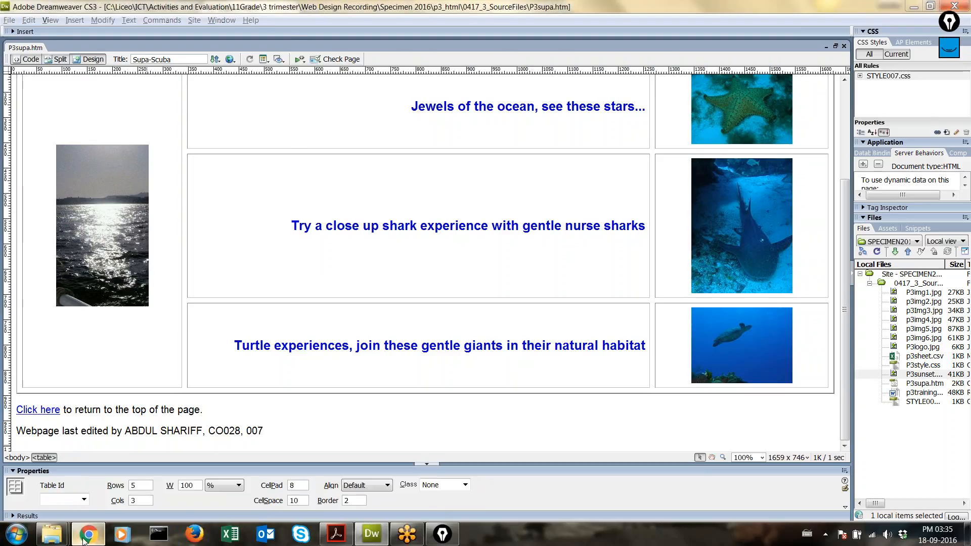
{"action": "left_click", "coordinate": [88, 534]}
{"action": "left_click", "coordinate": [40, 25]}
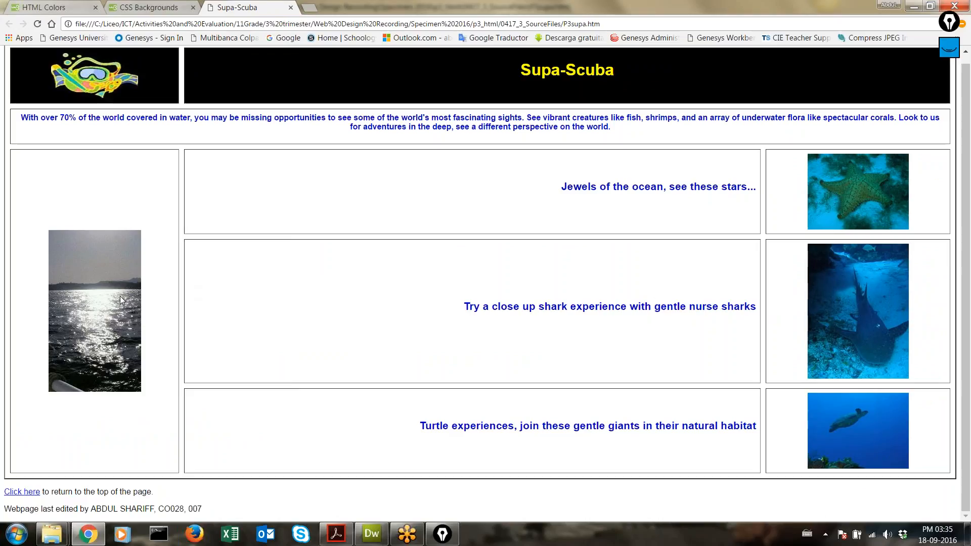
Step: Return to the Dreamweaver page editor
{"action": "left_click", "coordinate": [382, 540]}
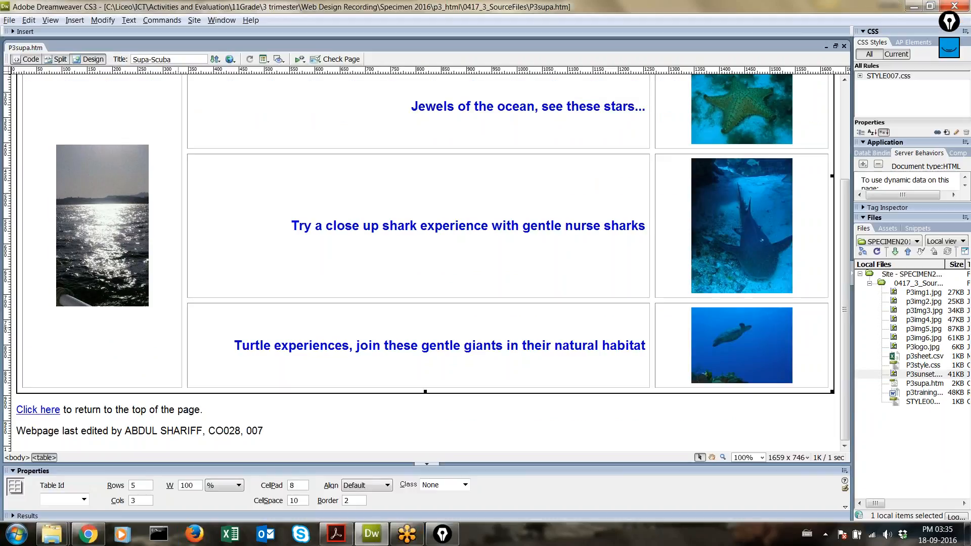
Step: Rename P3sunset.jpg to P3sunse.jpg and reload Chrome to show the broken image
{"action": "mouse_move", "coordinate": [52, 534]}
{"action": "left_click", "coordinate": [186, 465]}
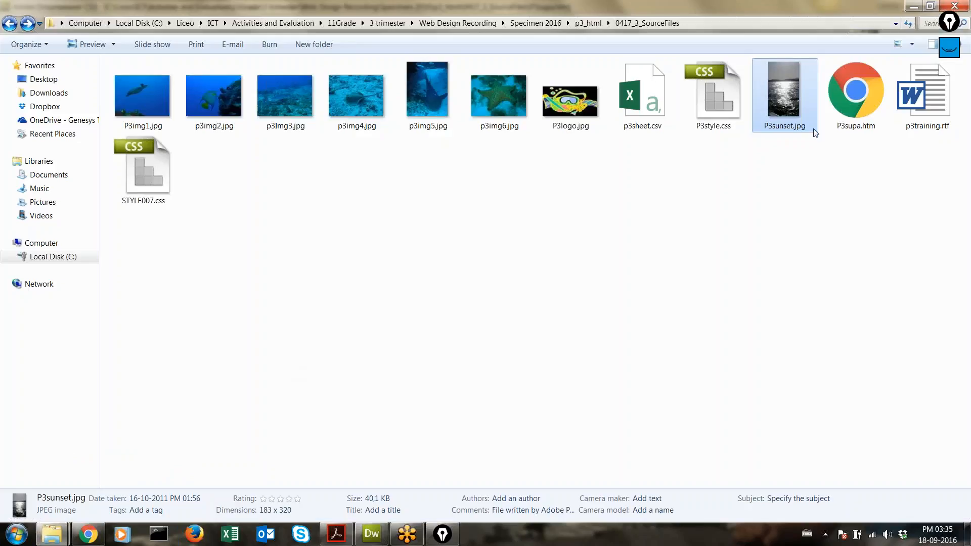
{"action": "key", "text": "F2"}
{"action": "key", "text": "Right"}
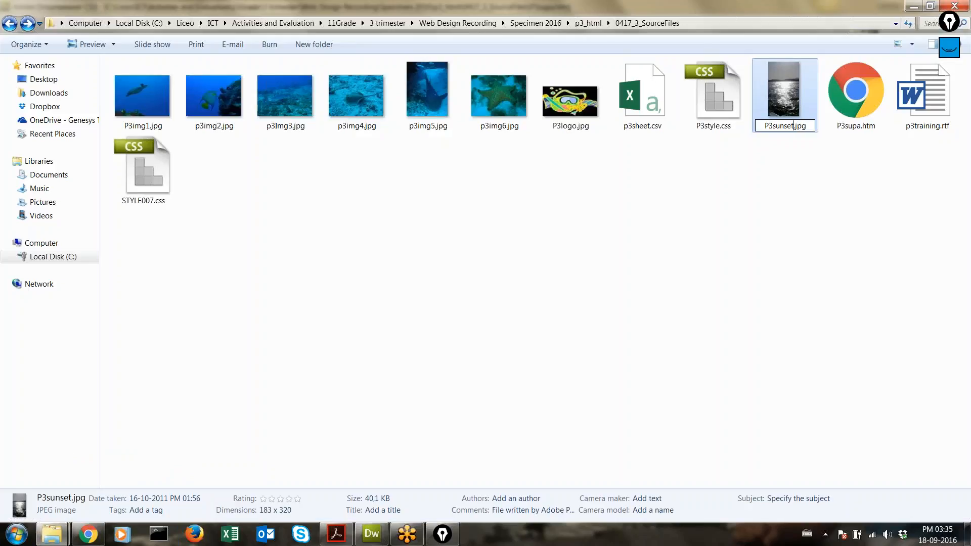
{"action": "key", "text": "BackSpace"}
{"action": "key", "text": "Return"}
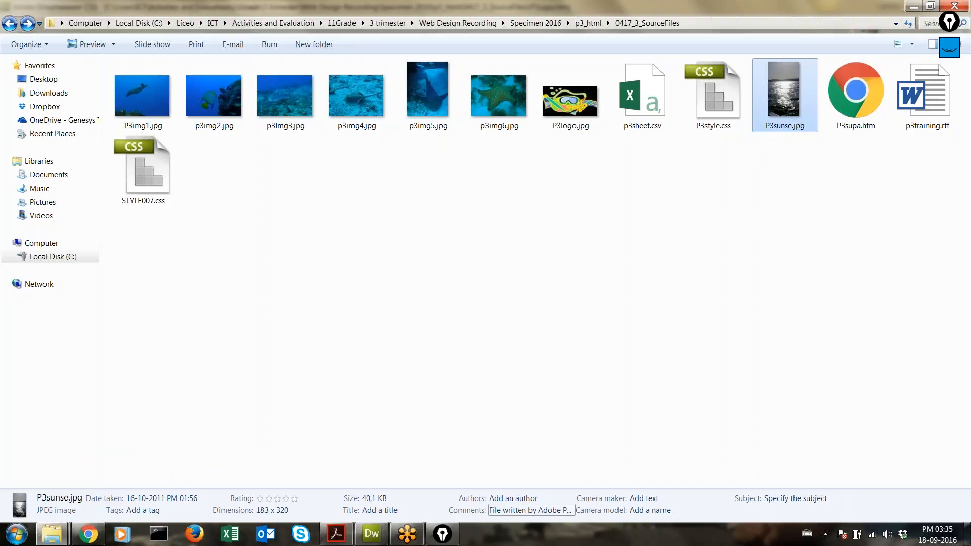
{"action": "left_click", "coordinate": [85, 529]}
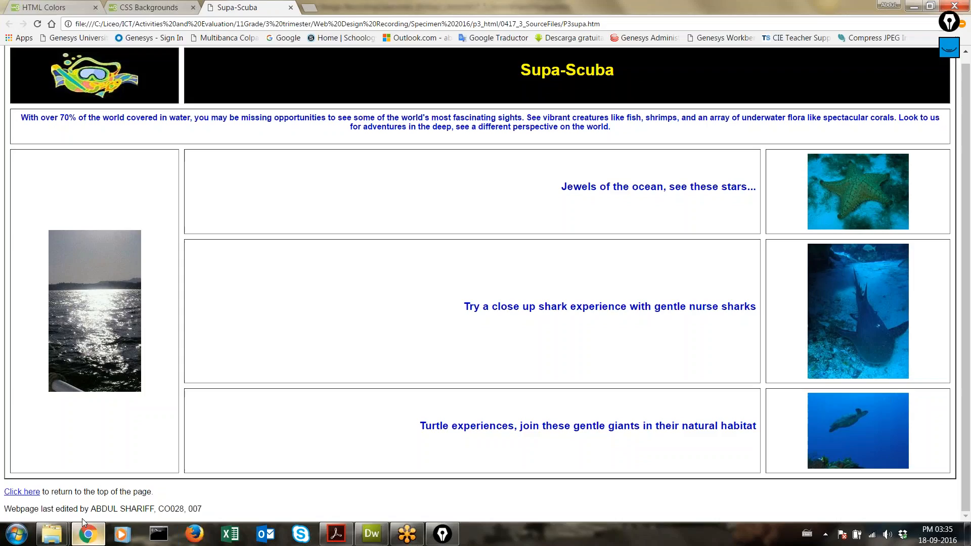
{"action": "left_click", "coordinate": [38, 24]}
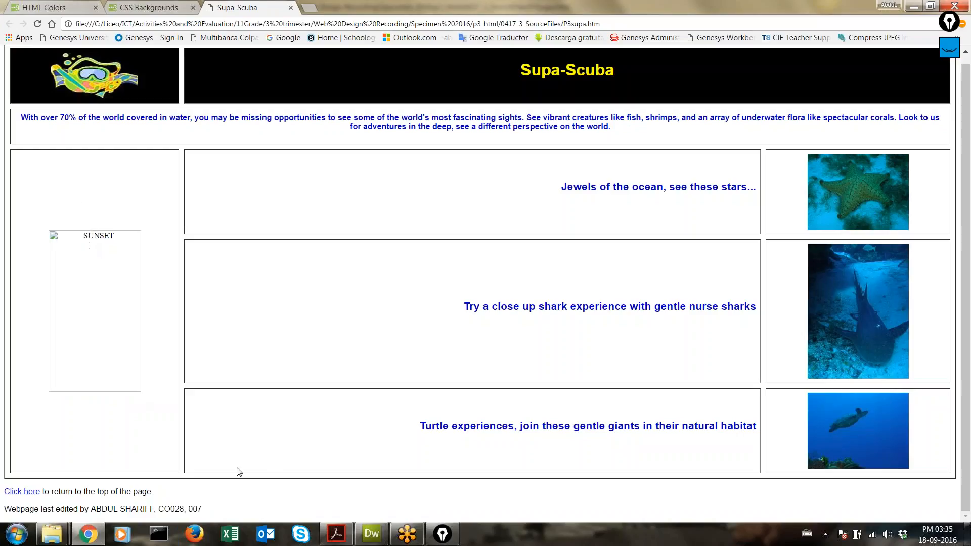
Step: Inspect the broken sunset image in Dreamweaver, then return to the source files folder
{"action": "left_click", "coordinate": [373, 533]}
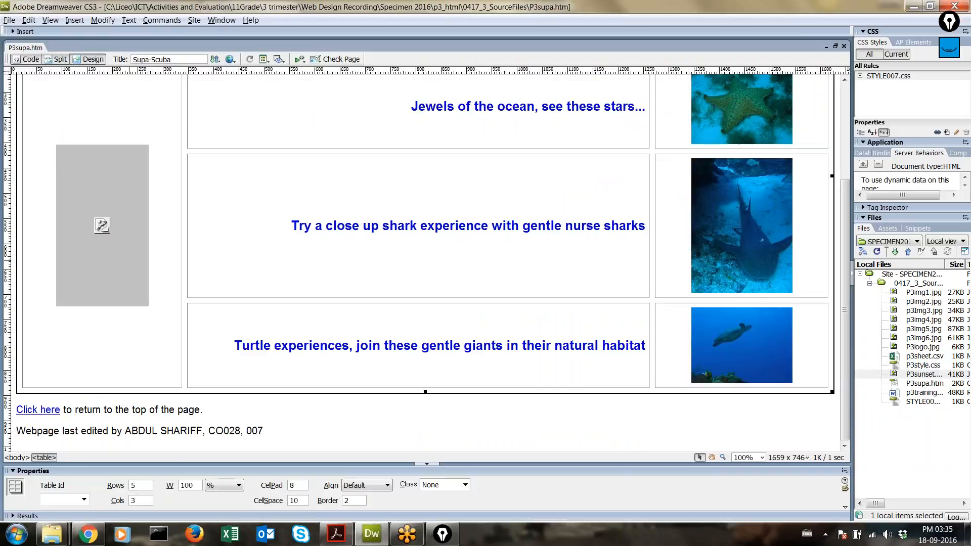
{"action": "left_click", "coordinate": [112, 208]}
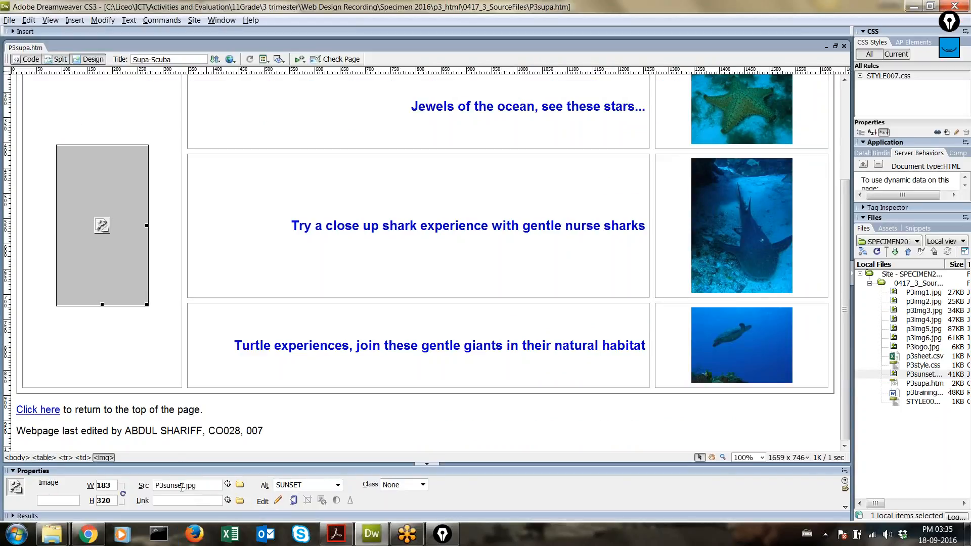
{"action": "left_click", "coordinate": [52, 533]}
{"action": "left_click", "coordinate": [190, 485]}
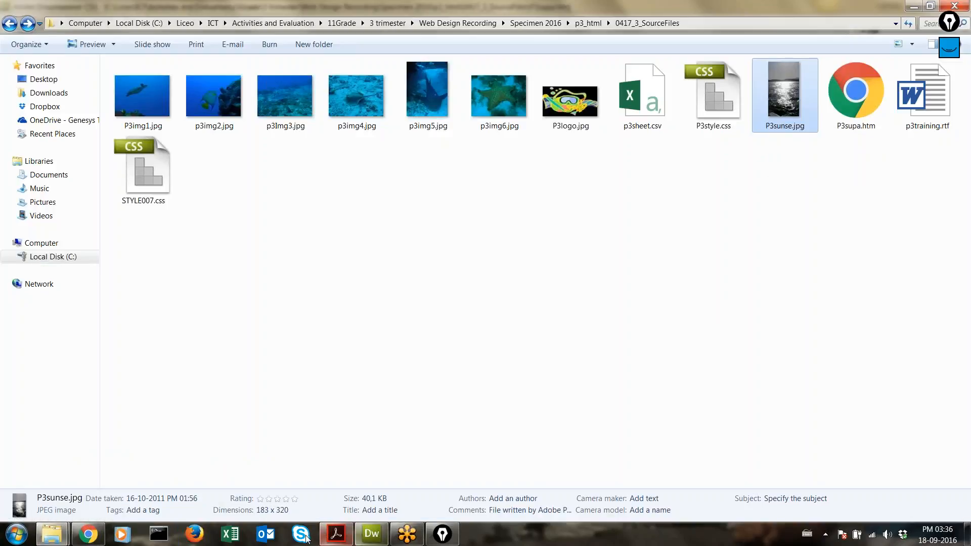
{"action": "left_click", "coordinate": [88, 534]}
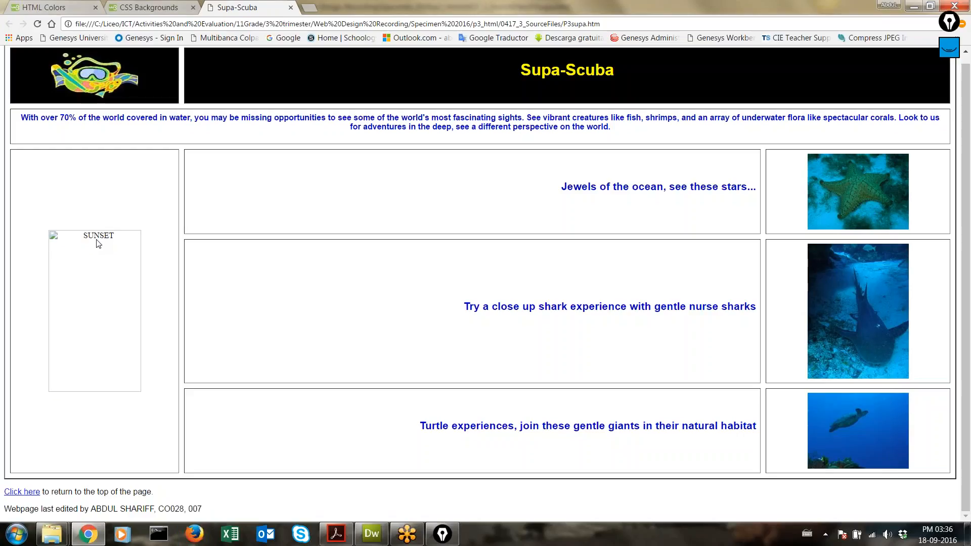
{"action": "mouse_move", "coordinate": [52, 534]}
{"action": "left_click", "coordinate": [174, 464]}
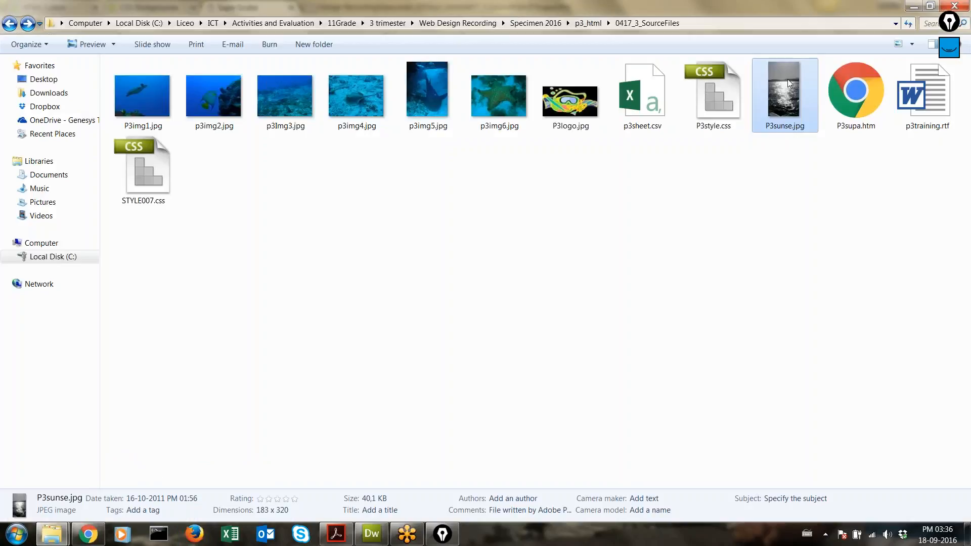
Step: Restore the name P3sunset.jpg, reload Chrome so the sunset shows, then bring up the exam PDF
{"action": "key", "text": "F2"}
{"action": "key", "text": "Right"}
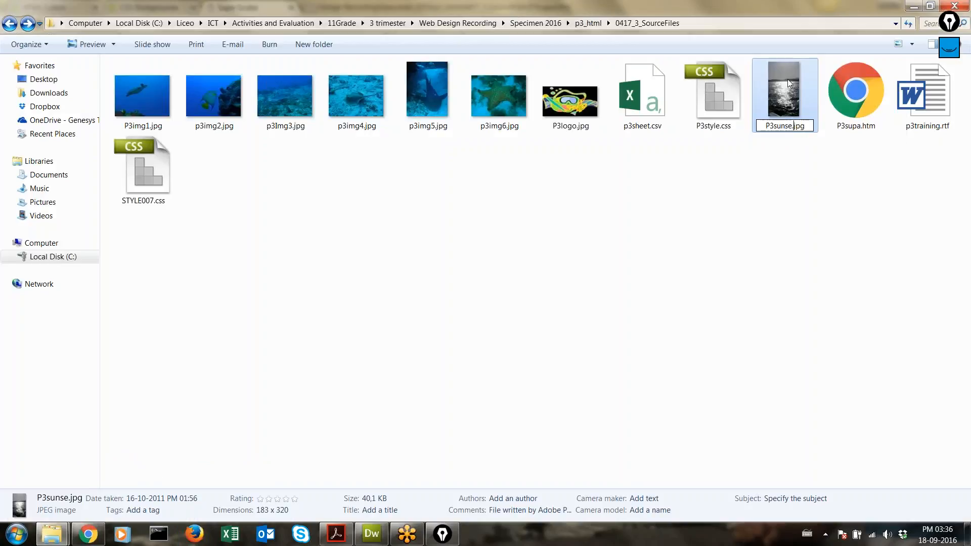
{"action": "type", "text": "T"}
{"action": "key", "text": "BackSpace"}
{"action": "type", "text": "t"}
{"action": "key", "text": "Return"}
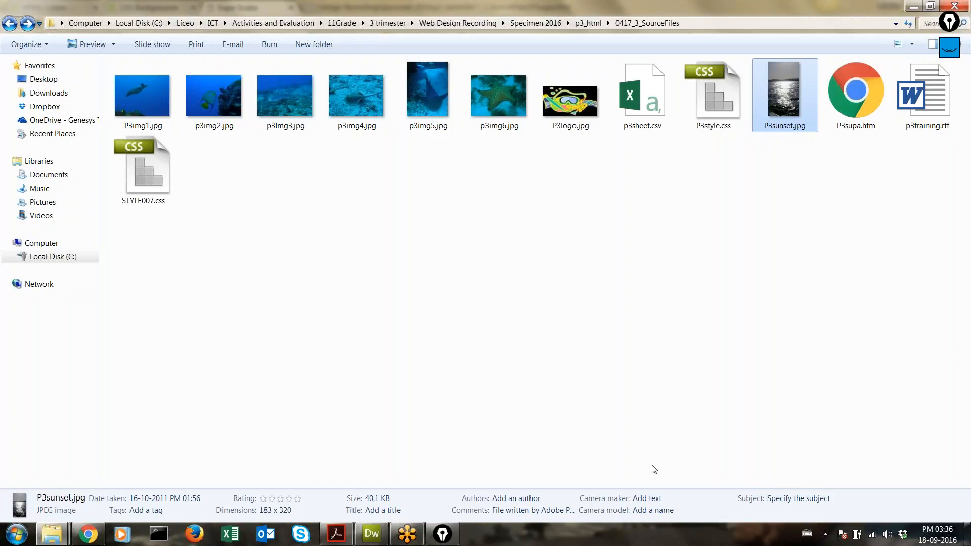
{"action": "left_click", "coordinate": [371, 534]}
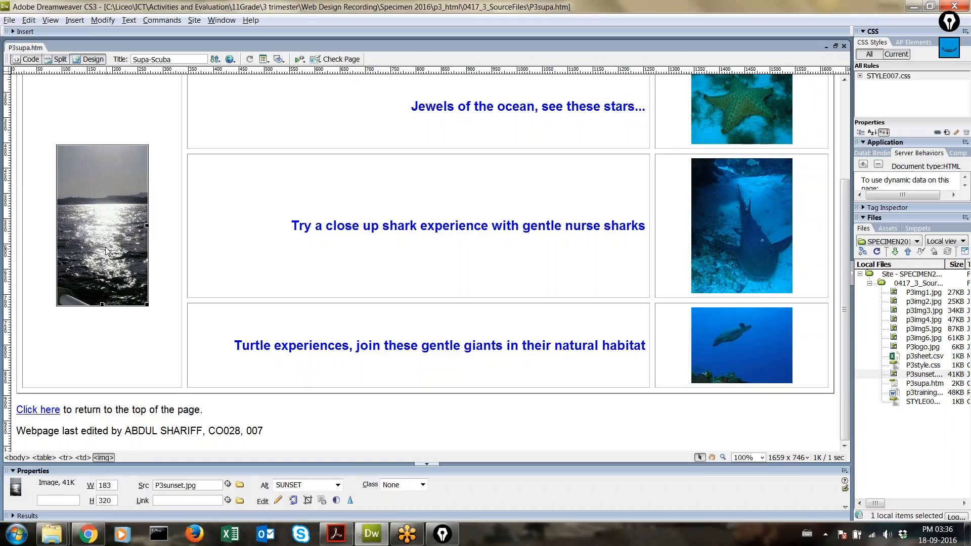
{"action": "left_click", "coordinate": [88, 534]}
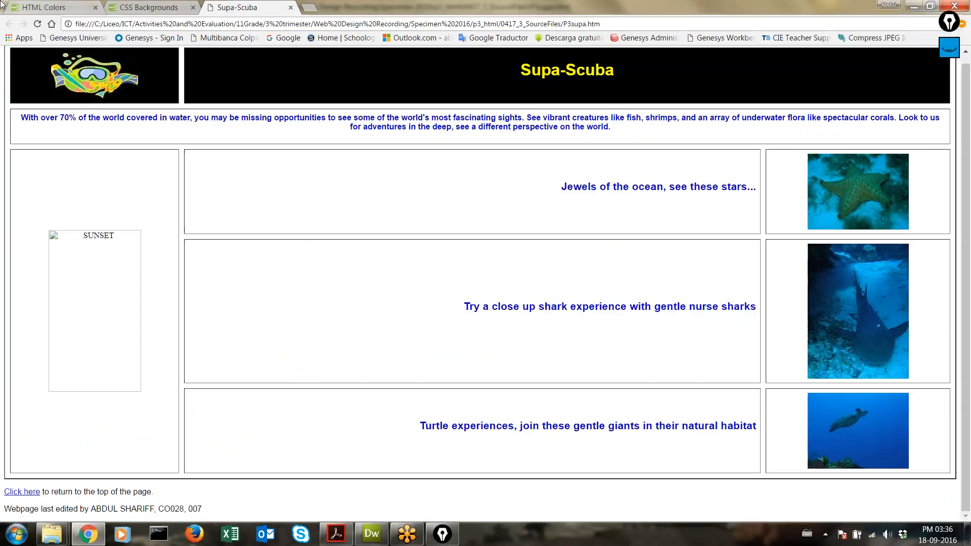
{"action": "left_click", "coordinate": [37, 23]}
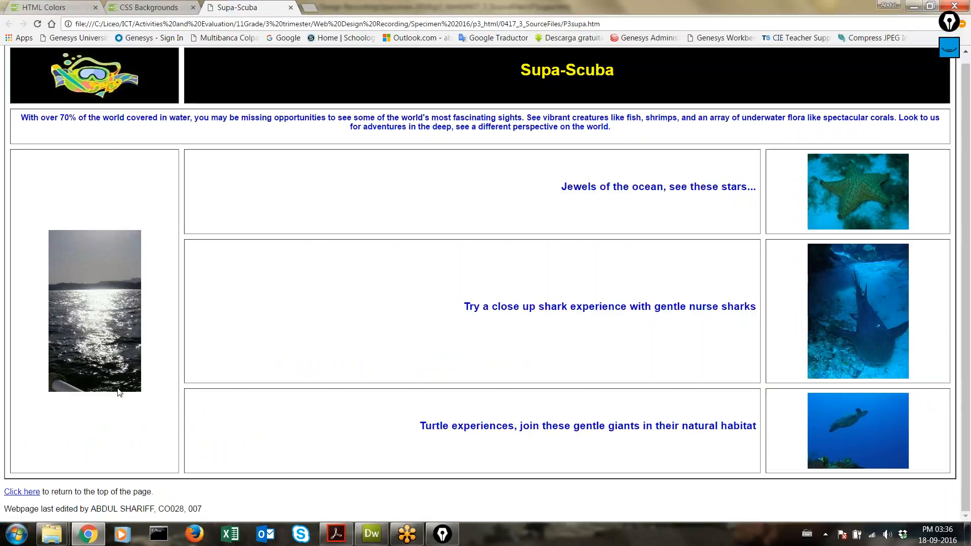
{"action": "left_click", "coordinate": [336, 535]}
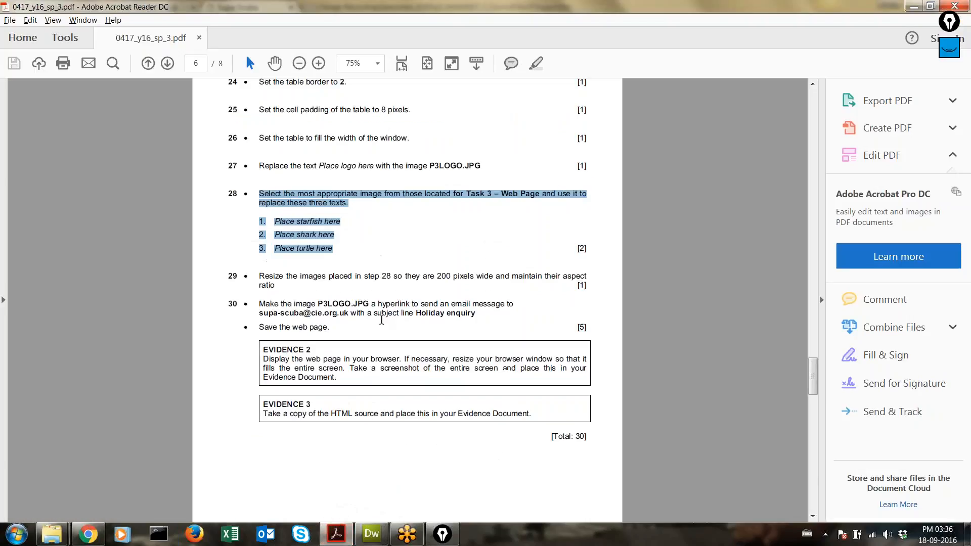
Step: Read PDF items 29 and 30 on image resizing and the logo e-mail link, then return to Chrome
{"action": "scroll", "coordinate": [354, 212], "scroll_direction": "down", "scroll_amount": 2}
{"action": "left_click_drag", "start_coordinate": [278, 239], "coordinate": [231, 218]}
{"action": "scroll", "coordinate": [324, 294], "scroll_direction": "down", "scroll_amount": 2}
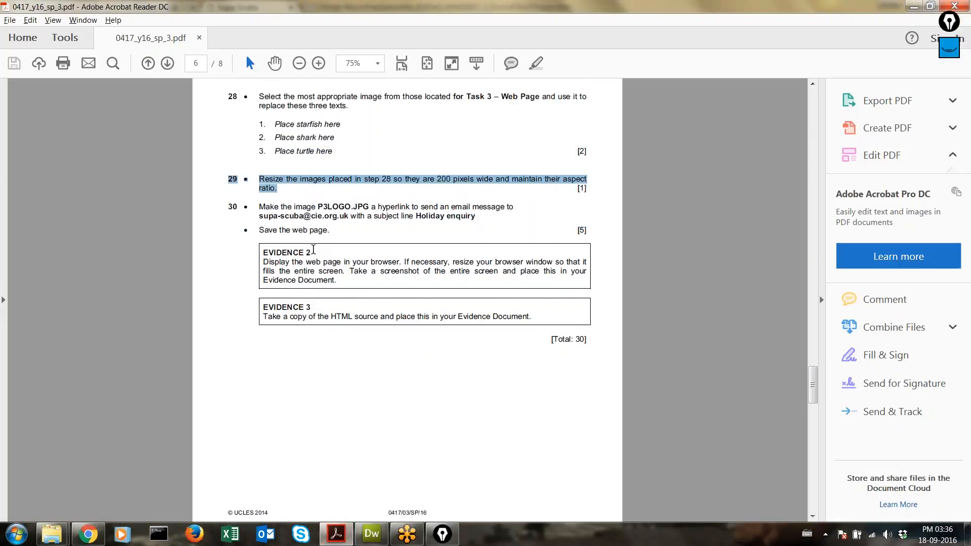
{"action": "left_click_drag", "start_coordinate": [258, 207], "coordinate": [472, 213]}
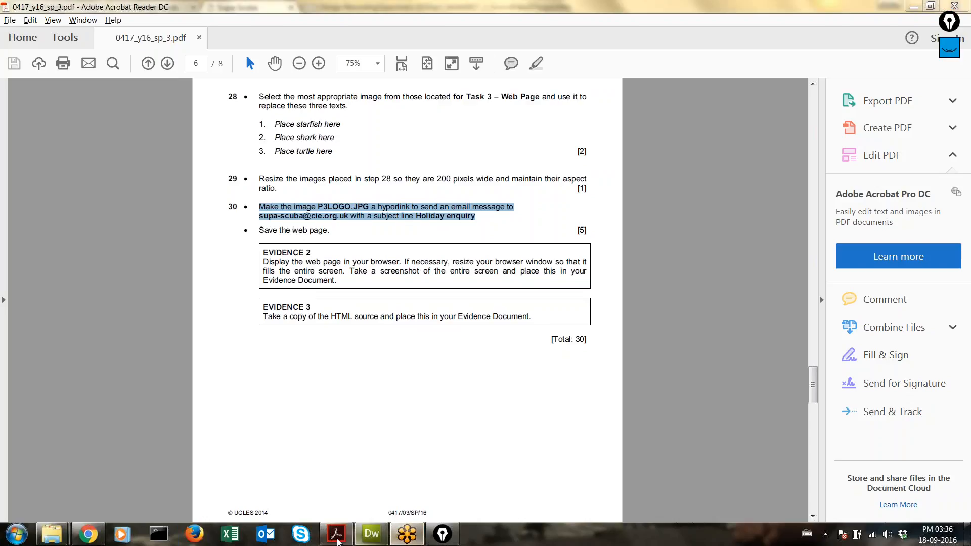
{"action": "left_click", "coordinate": [88, 534]}
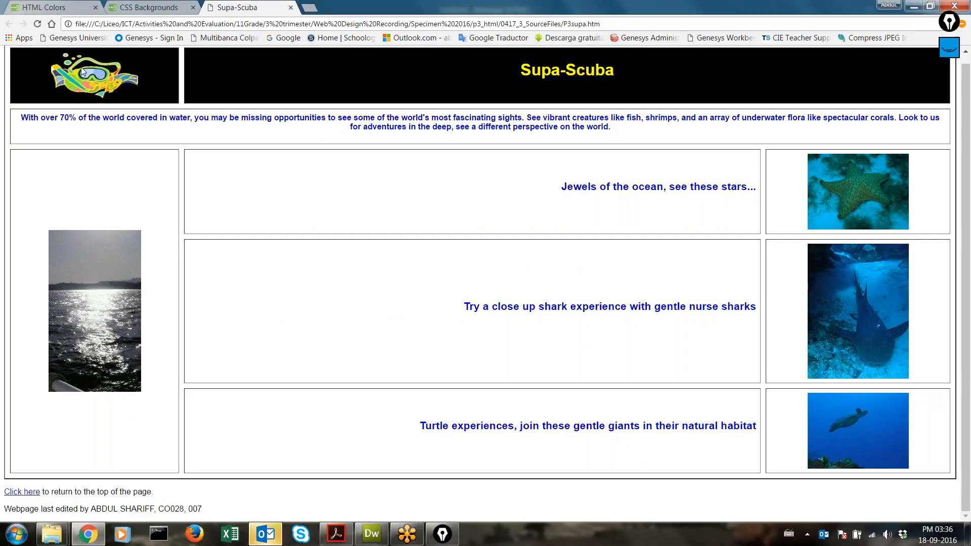
Step: Discard the untitled Outlook message without saving and return to P3supa.htm in Dreamweaver
{"action": "right_click", "coordinate": [265, 534]}
{"action": "left_click", "coordinate": [263, 501]}
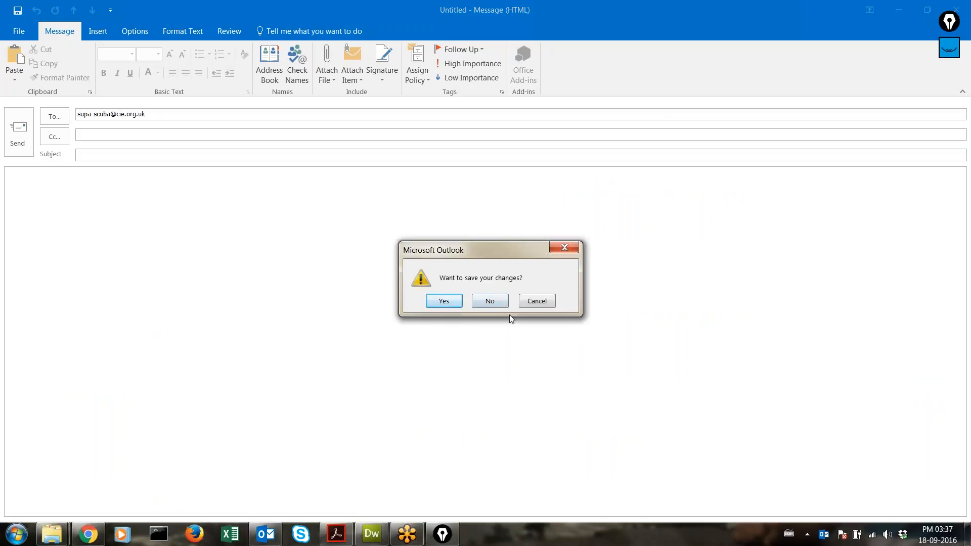
{"action": "left_click", "coordinate": [491, 301]}
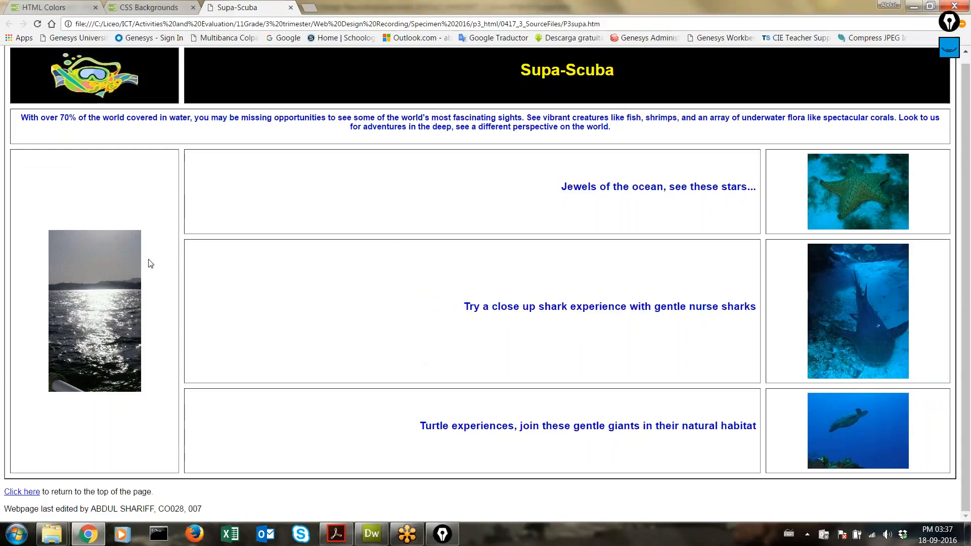
{"action": "left_click", "coordinate": [371, 533]}
{"action": "scroll", "coordinate": [93, 116], "scroll_direction": "up", "scroll_amount": 5}
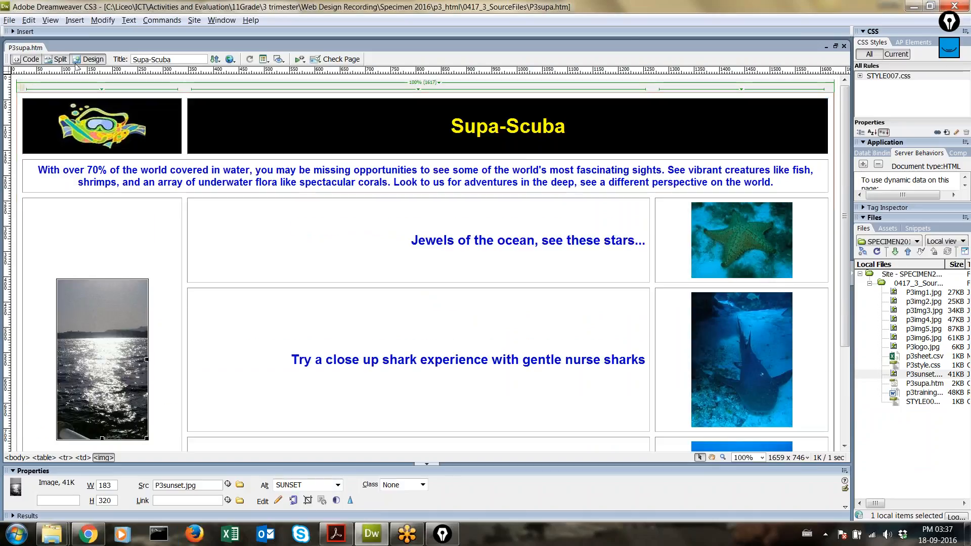
{"action": "left_click", "coordinate": [94, 116]}
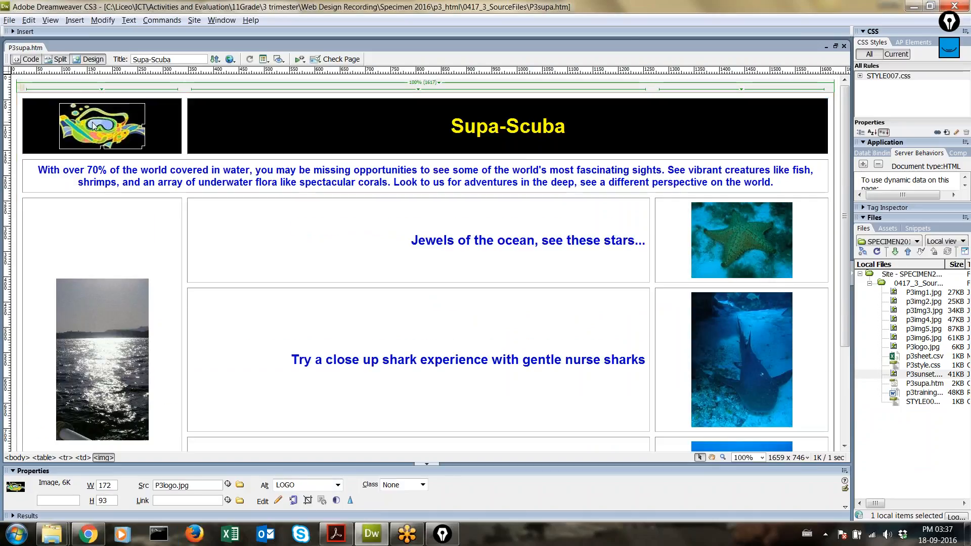
{"action": "scroll", "coordinate": [94, 126], "scroll_direction": "down", "scroll_amount": 3}
{"action": "scroll", "coordinate": [94, 126], "scroll_direction": "up", "scroll_amount": 3}
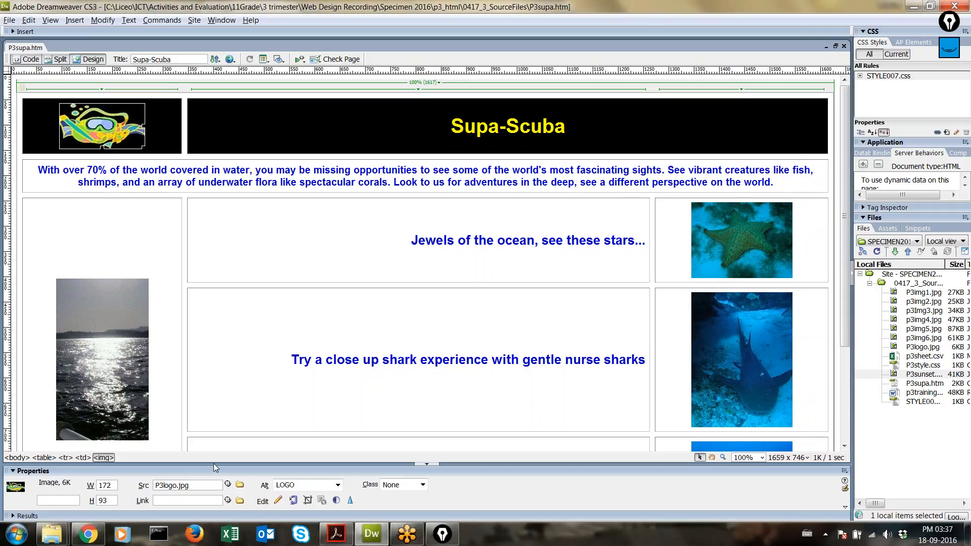
{"action": "scroll", "coordinate": [213, 464], "scroll_direction": "down", "scroll_amount": 3}
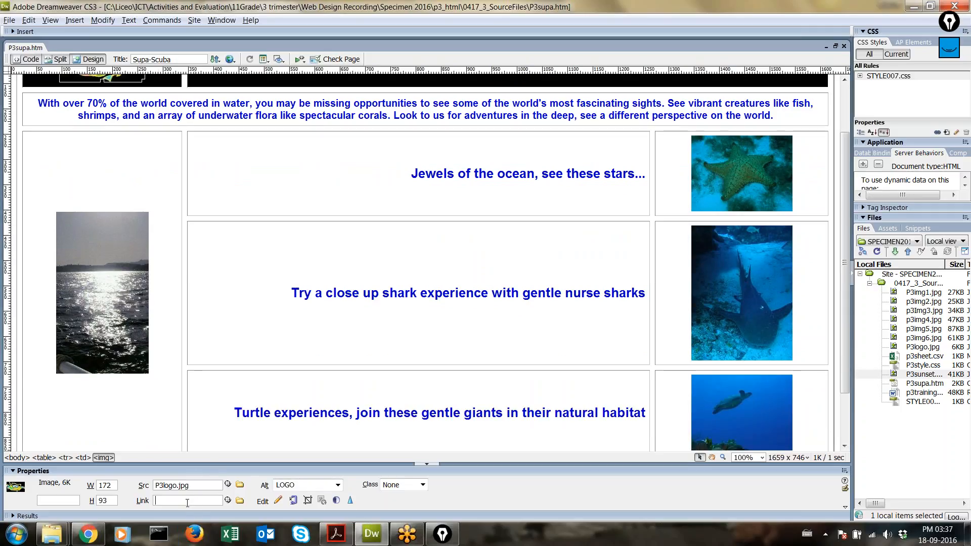
Step: Start a blank Word 2016 document and type 'mailto:'
{"action": "left_click", "coordinate": [16, 534]}
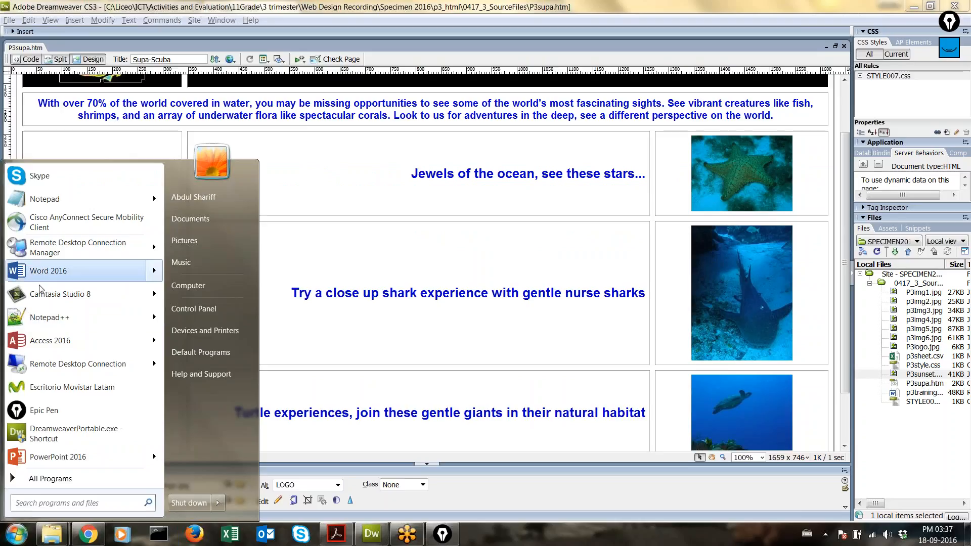
{"action": "left_click", "coordinate": [50, 273]}
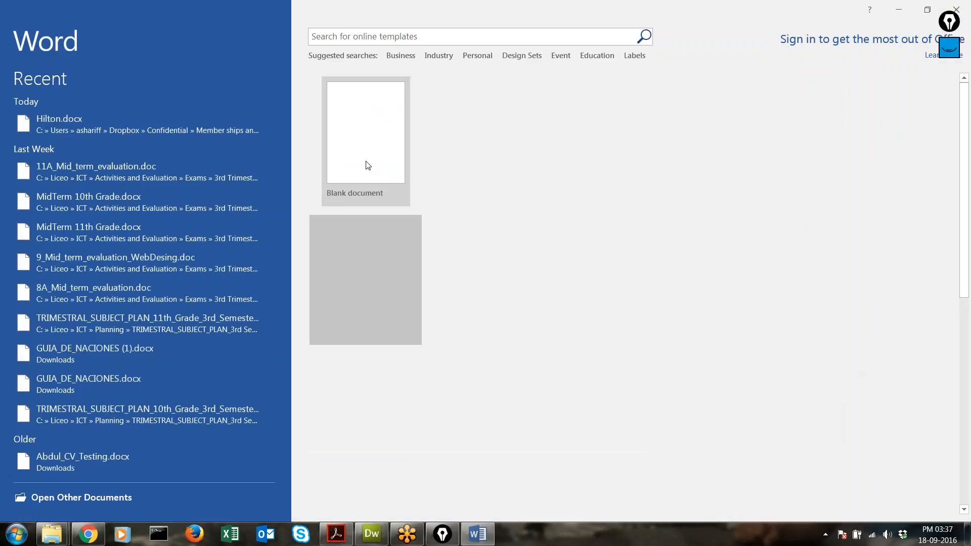
{"action": "left_click", "coordinate": [366, 165]}
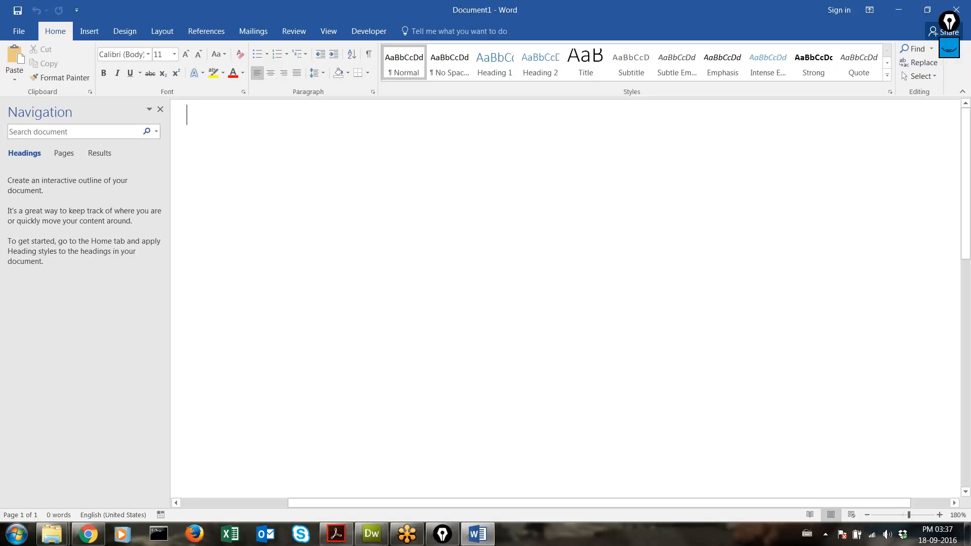
{"action": "type", "text": "mai"}
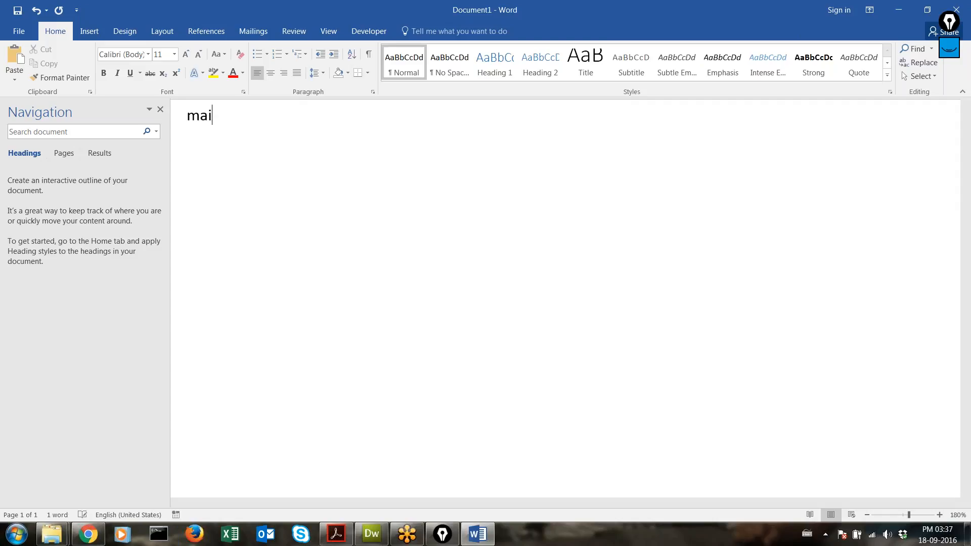
{"action": "type", "text": "lto:"}
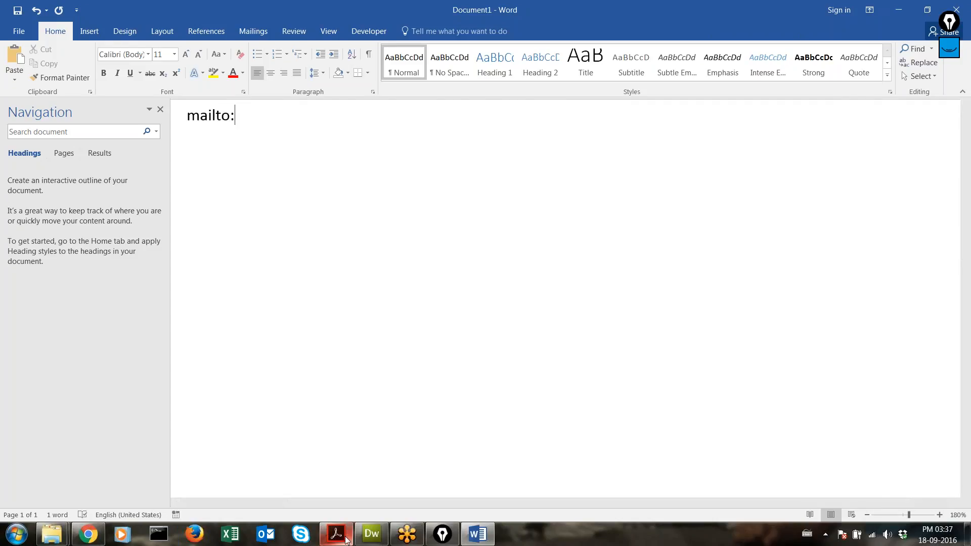
Step: Copy the contact e-mail address from task 30 of the PDF and paste it after 'mailto:'
{"action": "key", "text": "alt+Tab"}
{"action": "left_click", "coordinate": [383, 246]}
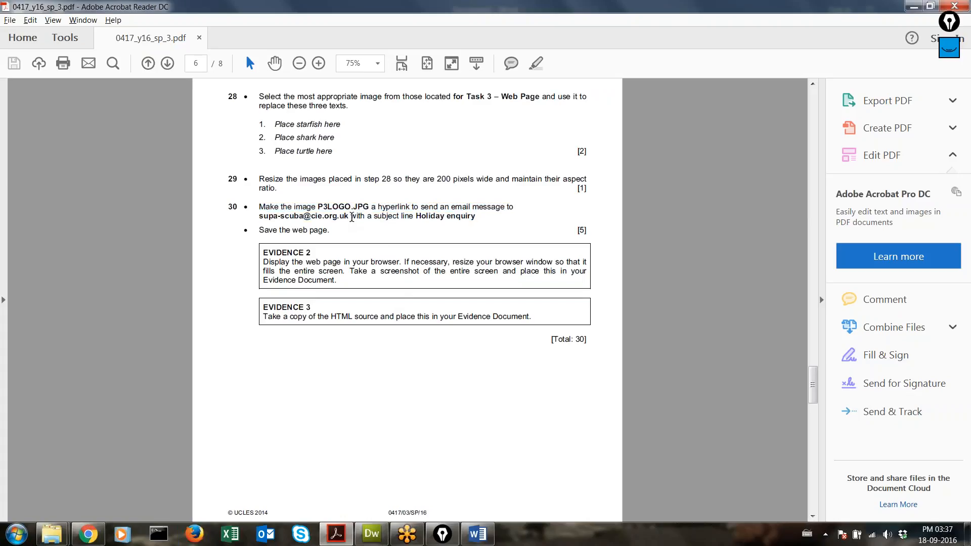
{"action": "left_click_drag", "start_coordinate": [352, 217], "coordinate": [265, 215]}
{"action": "key", "text": "ctrl+c"}
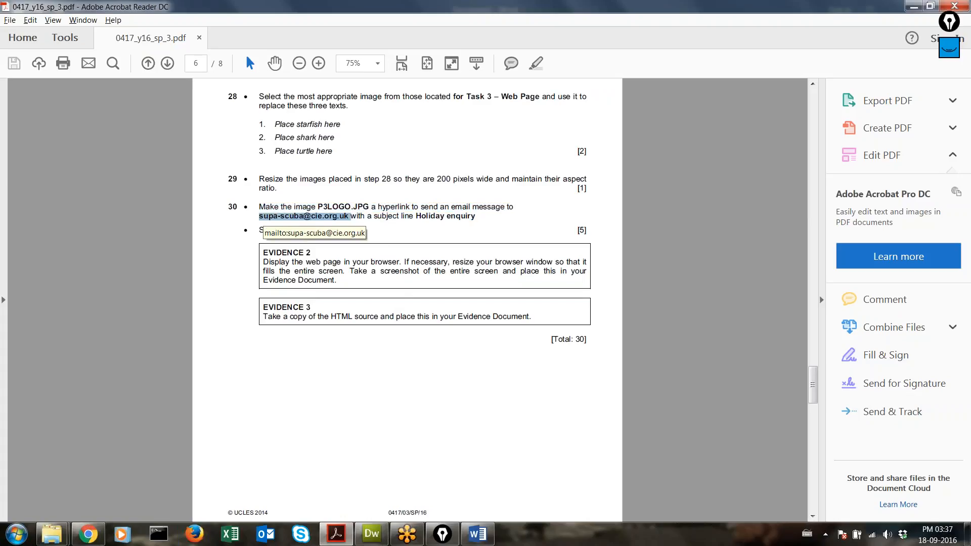
{"action": "key", "text": "alt+Tab"}
{"action": "key", "text": "ctrl+v"}
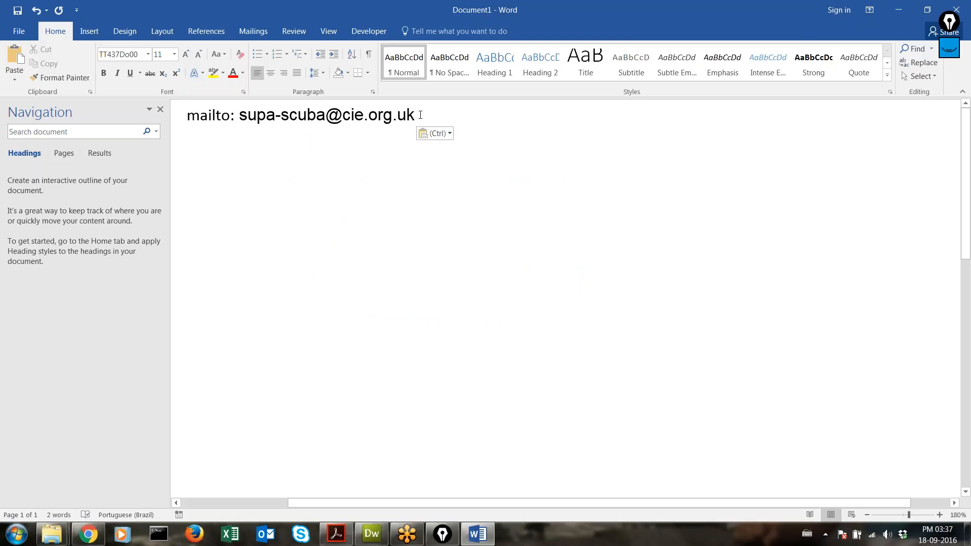
Step: Copy the whole mailto line for use in Dreamweaver
{"action": "left_click_drag", "start_coordinate": [419, 114], "coordinate": [248, 113]}
{"action": "left_click_drag", "start_coordinate": [190, 115], "coordinate": [211, 136]}
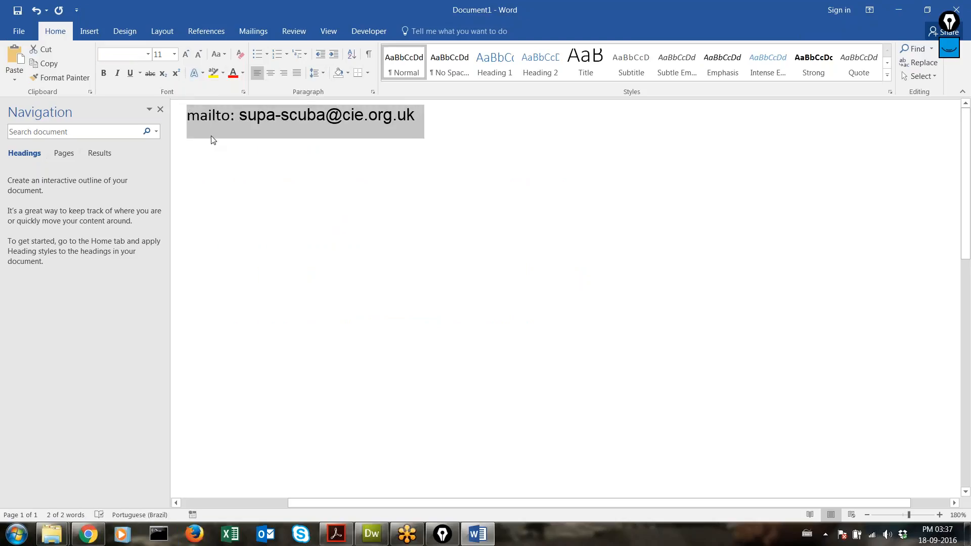
{"action": "key", "text": "alt+Tab"}
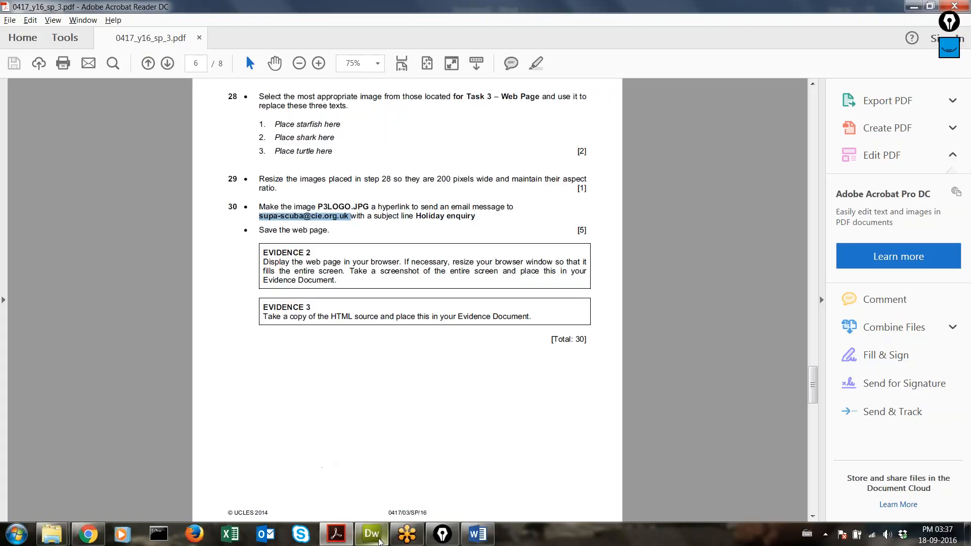
{"action": "left_click", "coordinate": [372, 534]}
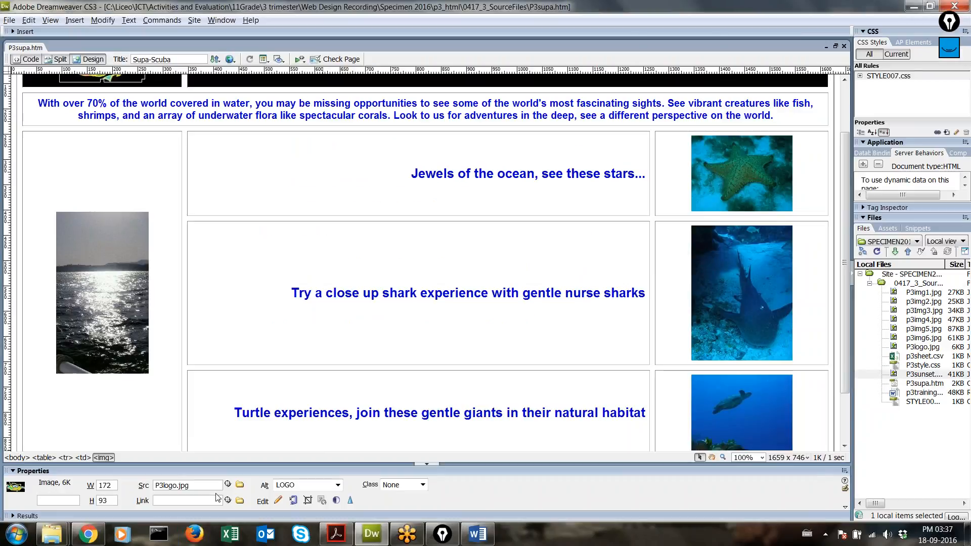
Step: Paste the mailto address into the Supa-Scuba logo image's Link field in Properties
{"action": "key", "text": "ctrl"}
{"action": "left_click", "coordinate": [226, 187]}
{"action": "scroll", "coordinate": [225, 188], "scroll_direction": "up", "scroll_amount": 2}
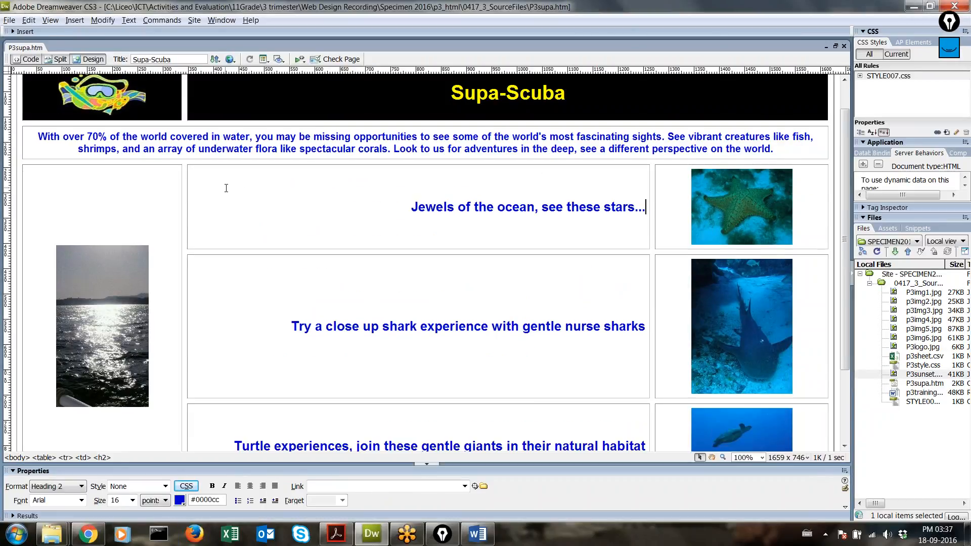
{"action": "left_click", "coordinate": [117, 144]}
{"action": "scroll", "coordinate": [233, 311], "scroll_direction": "down", "scroll_amount": 3}
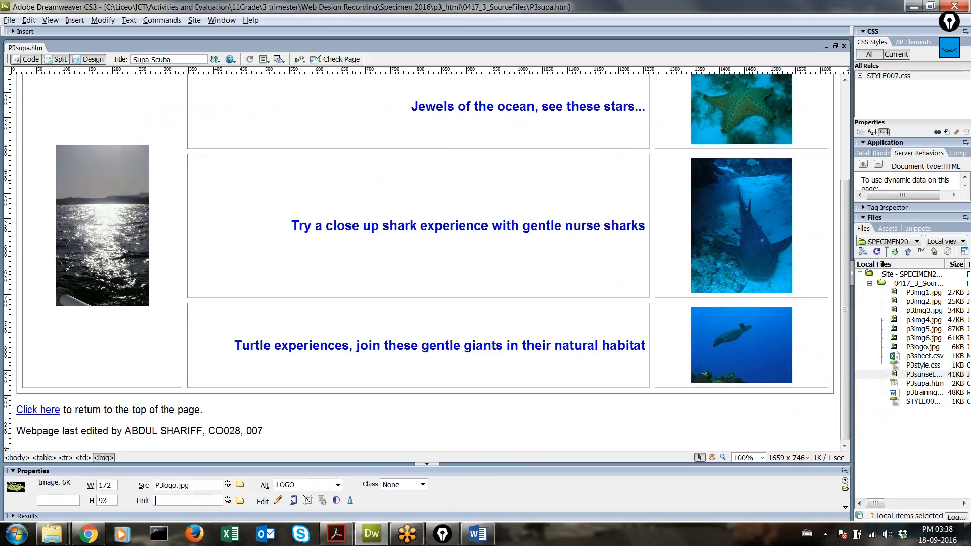
{"action": "key", "text": "ctrl+v"}
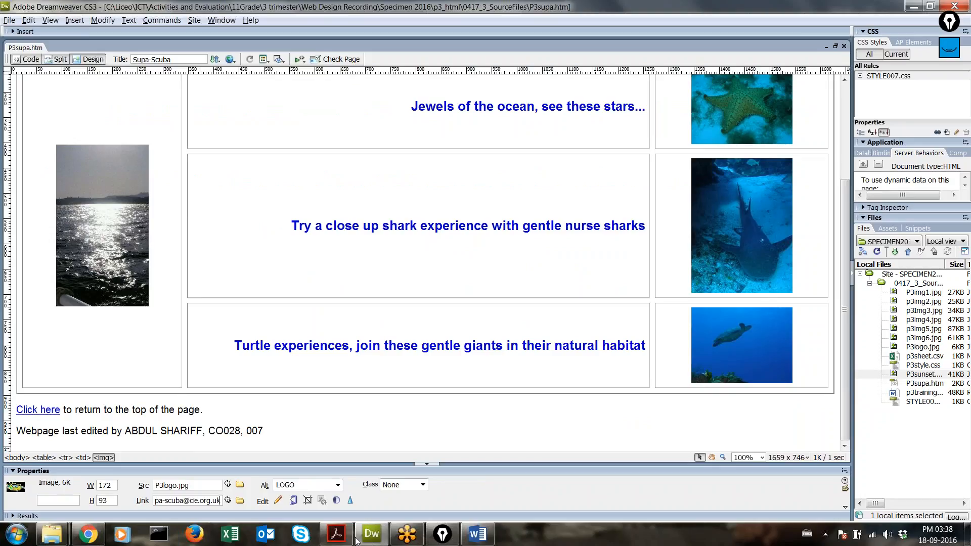
{"action": "left_click", "coordinate": [491, 540]}
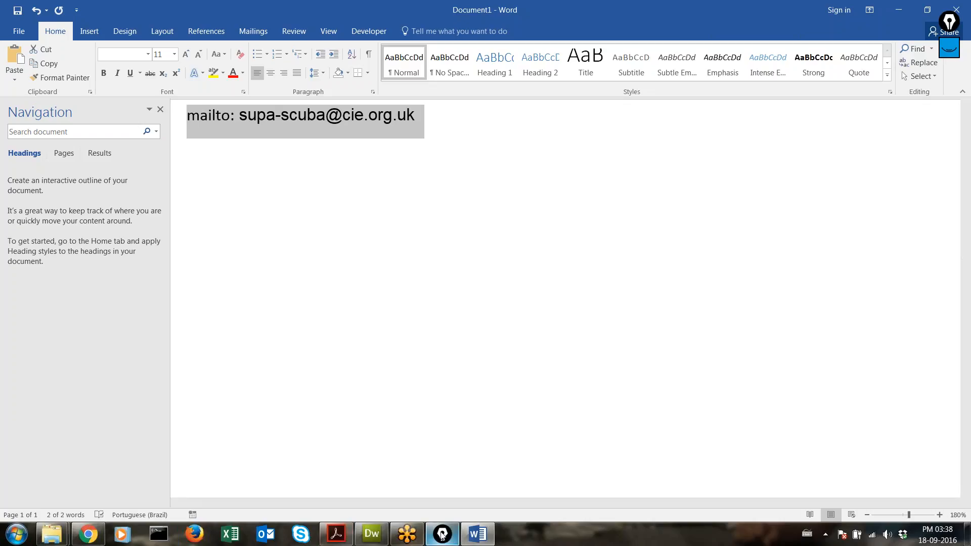
{"action": "left_click", "coordinate": [82, 542]}
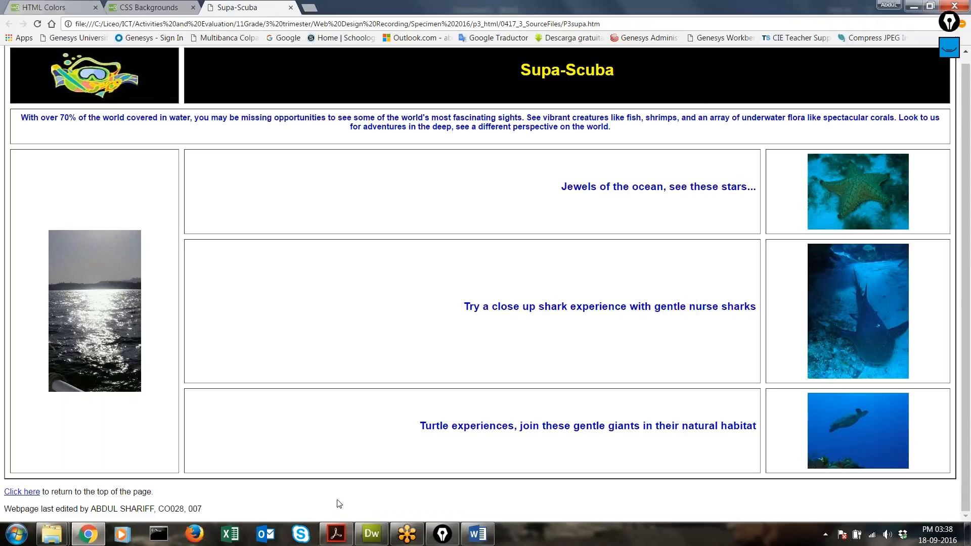
Step: Save P3supa.htm, cancelling the stray Save As copy, and return to the Chrome preview
{"action": "key", "text": "ctrl+s"}
{"action": "left_click", "coordinate": [372, 533]}
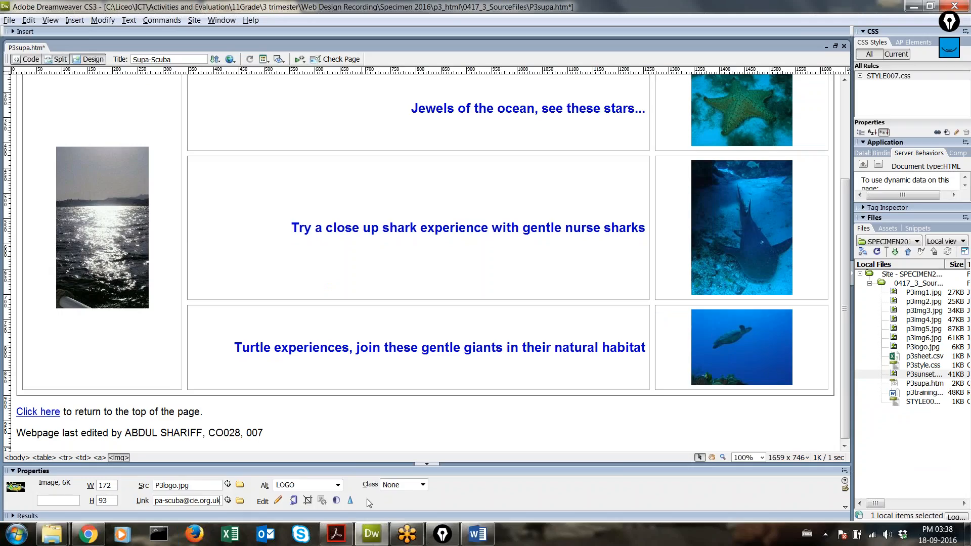
{"action": "left_click", "coordinate": [374, 532]}
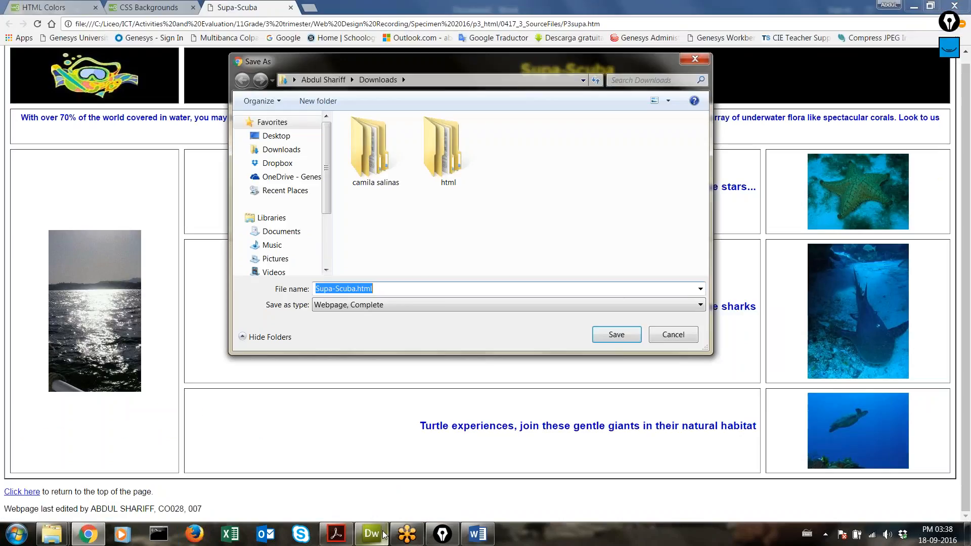
{"action": "left_click", "coordinate": [673, 335]}
{"action": "left_click", "coordinate": [372, 534]}
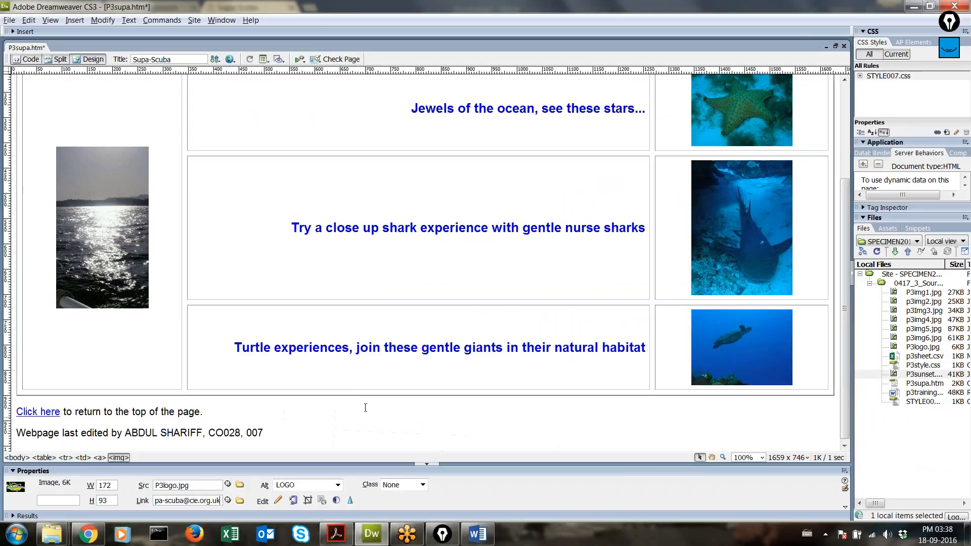
{"action": "left_click", "coordinate": [88, 534]}
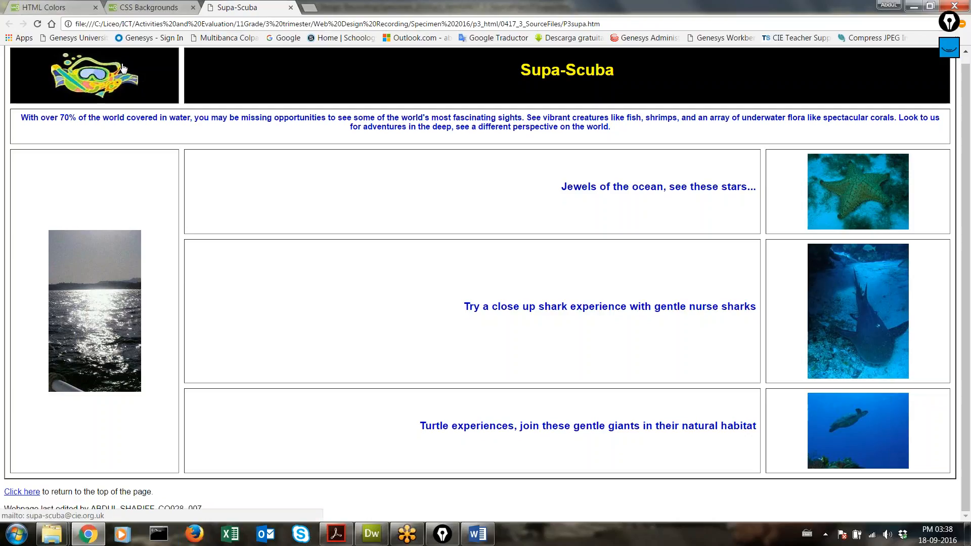
Step: Open a test message through the logo link and enter the subject 'Holiday enquiry'
{"action": "left_click", "coordinate": [79, 81]}
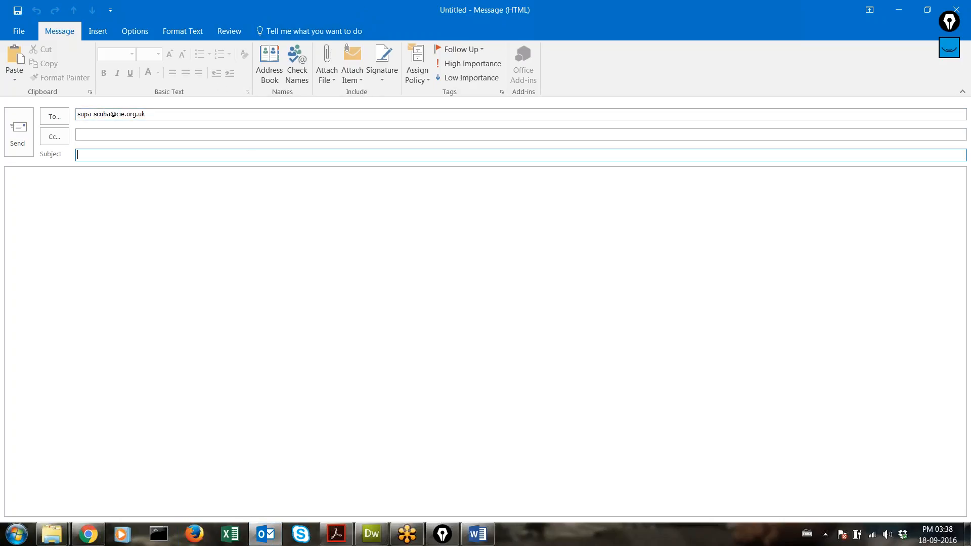
{"action": "left_click_drag", "start_coordinate": [153, 115], "coordinate": [77, 114]}
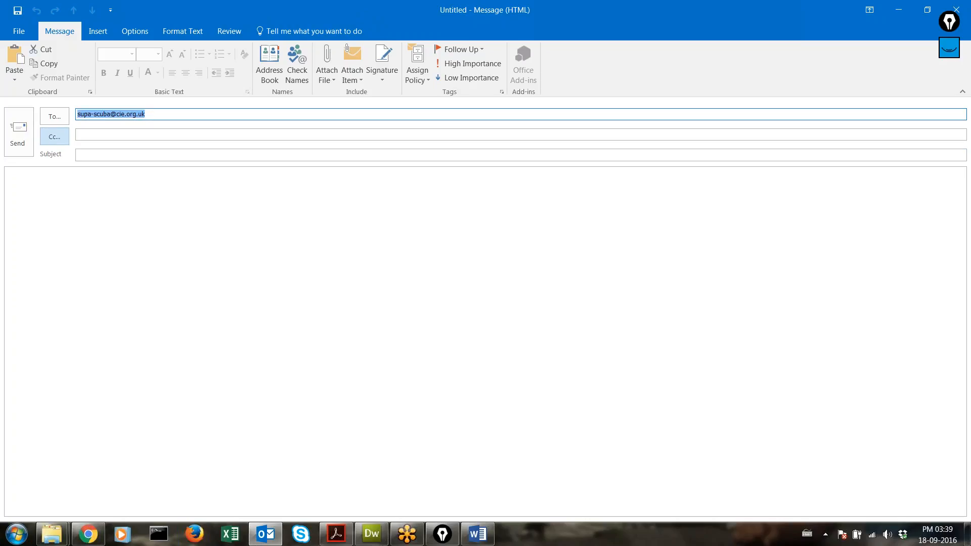
{"action": "left_click", "coordinate": [150, 114]}
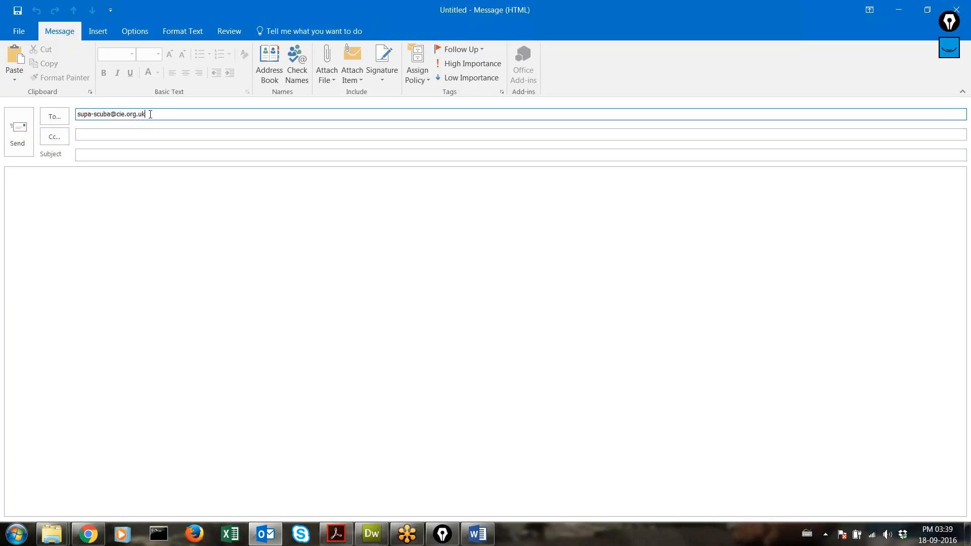
{"action": "left_click", "coordinate": [336, 533]}
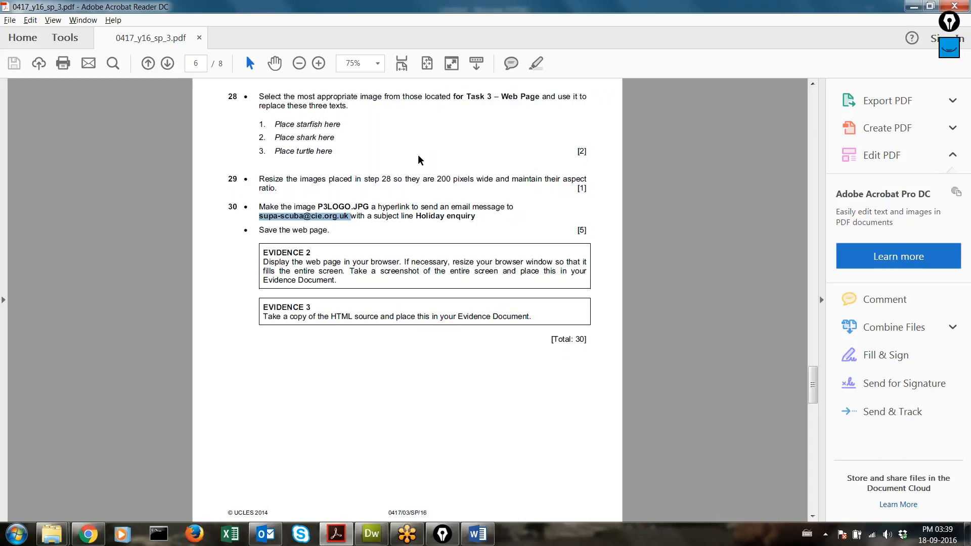
{"action": "left_click_drag", "start_coordinate": [374, 216], "coordinate": [475, 218]}
{"action": "key", "text": "ctrl+c"}
{"action": "left_click", "coordinate": [441, 216]}
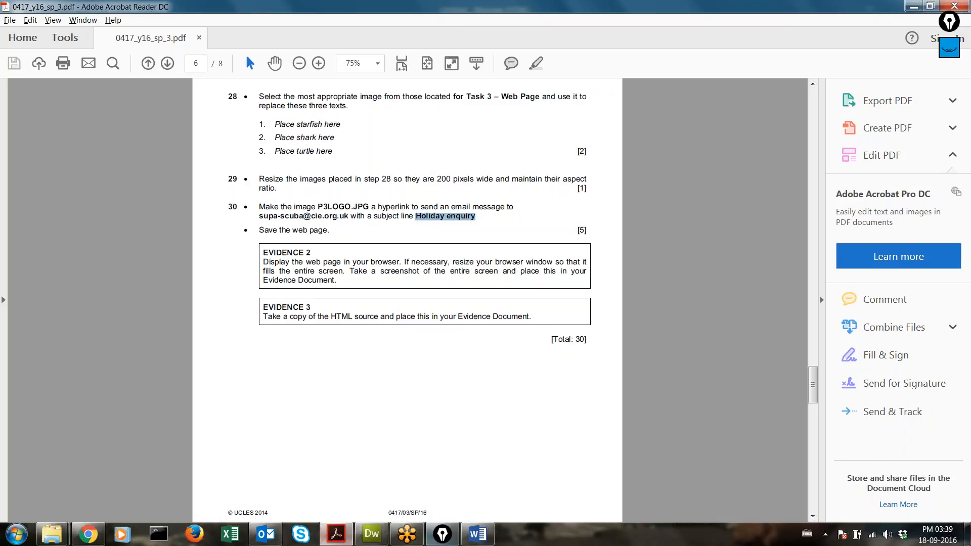
{"action": "left_click", "coordinate": [266, 534]}
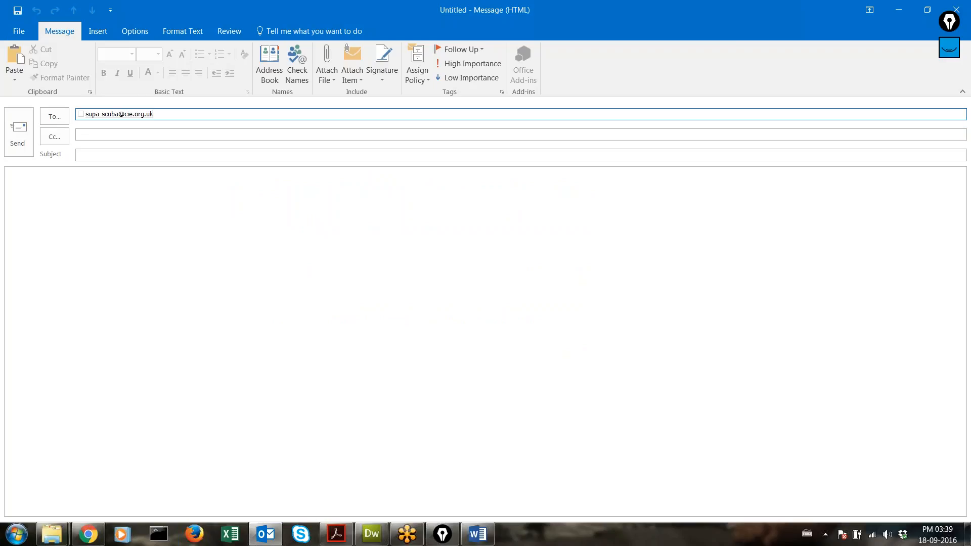
{"action": "left_click", "coordinate": [337, 533]}
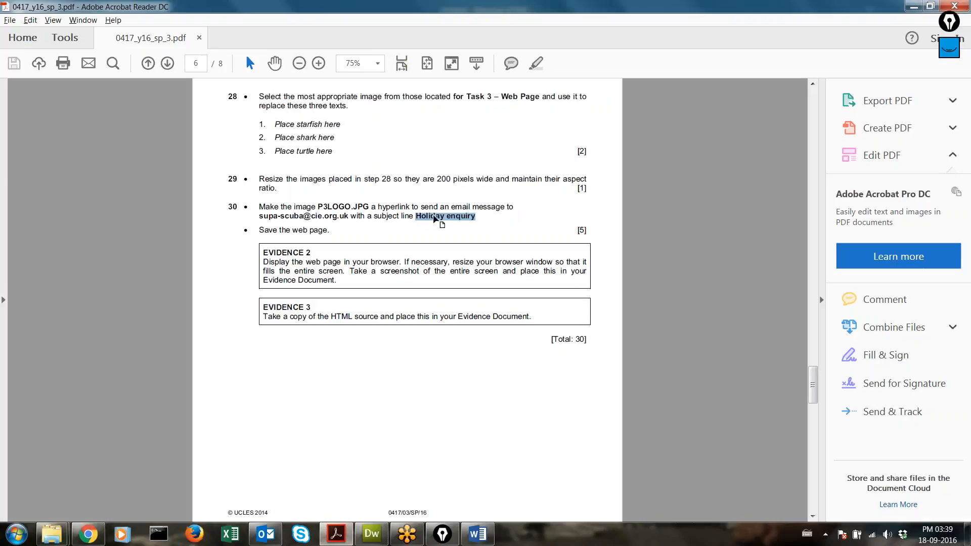
{"action": "key", "text": "alt+Tab"}
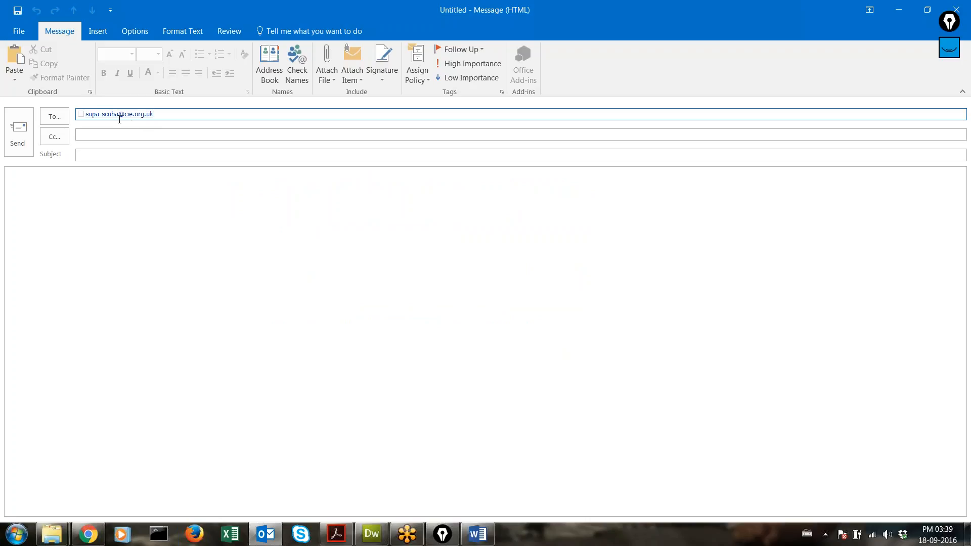
{"action": "left_click", "coordinate": [122, 155]}
{"action": "type", "text": "Holiday enquiry"}
Step: Discard the test message and append '?subject=' after the address in Word's mailto line
{"action": "left_click", "coordinate": [956, 9]}
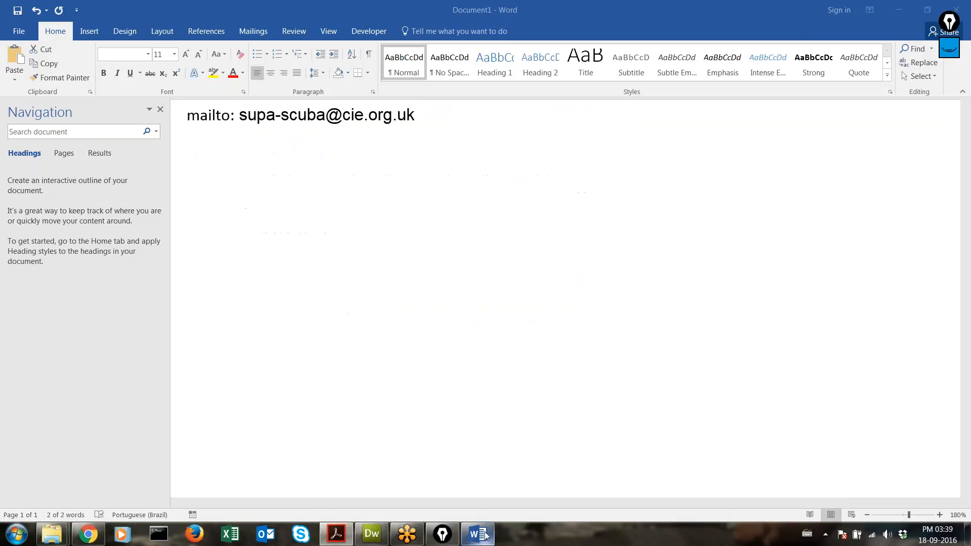
{"action": "key", "text": "ctrl+a"}
{"action": "left_click", "coordinate": [450, 120]}
{"action": "type", "text": "?"}
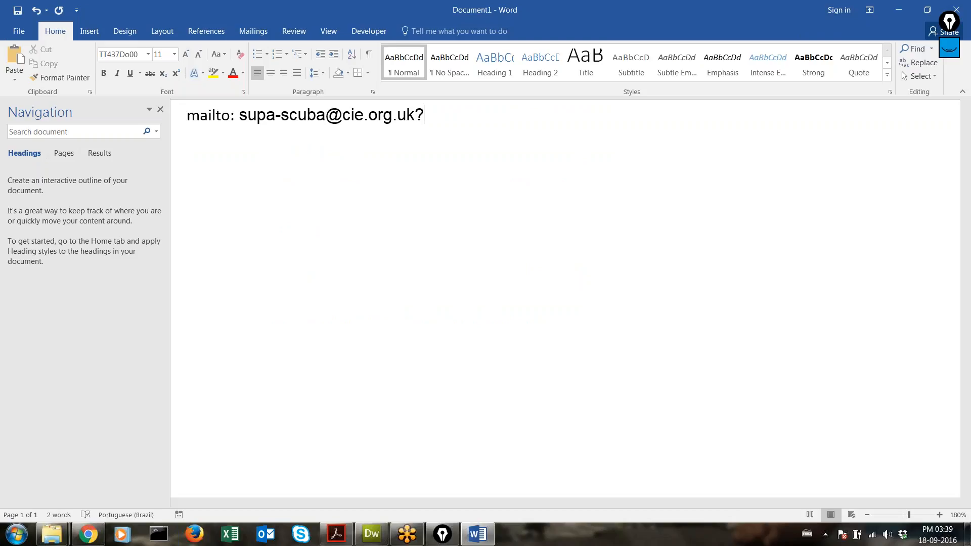
{"action": "type", "text": "subject="}
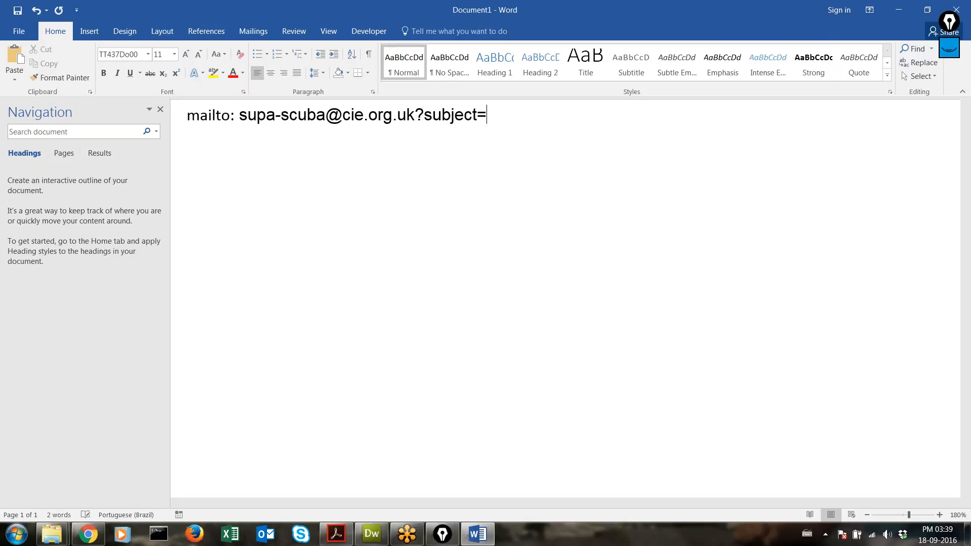
Step: Complete the Word line with 'Holiday enquiry' after ?subject=, select it all, and return to Dreamweaver
{"action": "key", "text": "ctrl+v"}
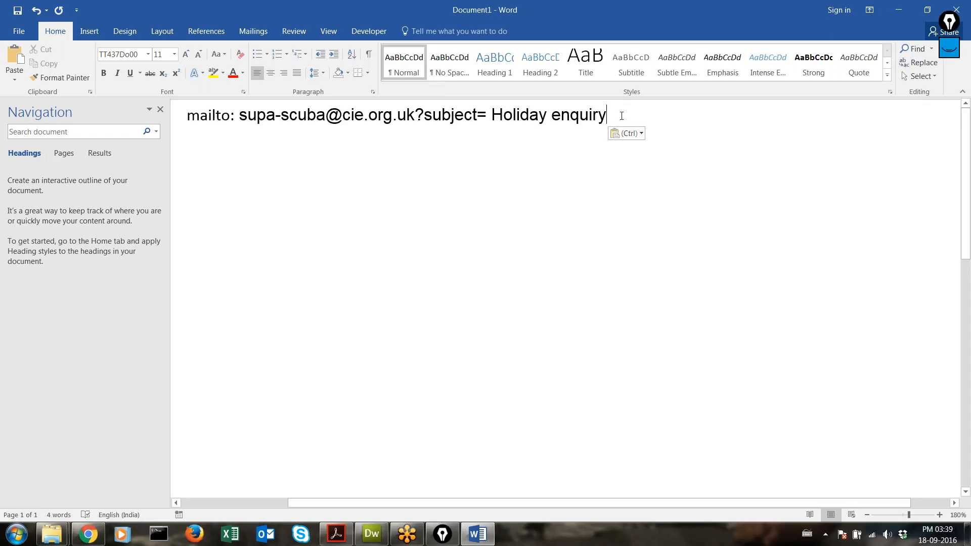
{"action": "key", "text": "ctrl+a"}
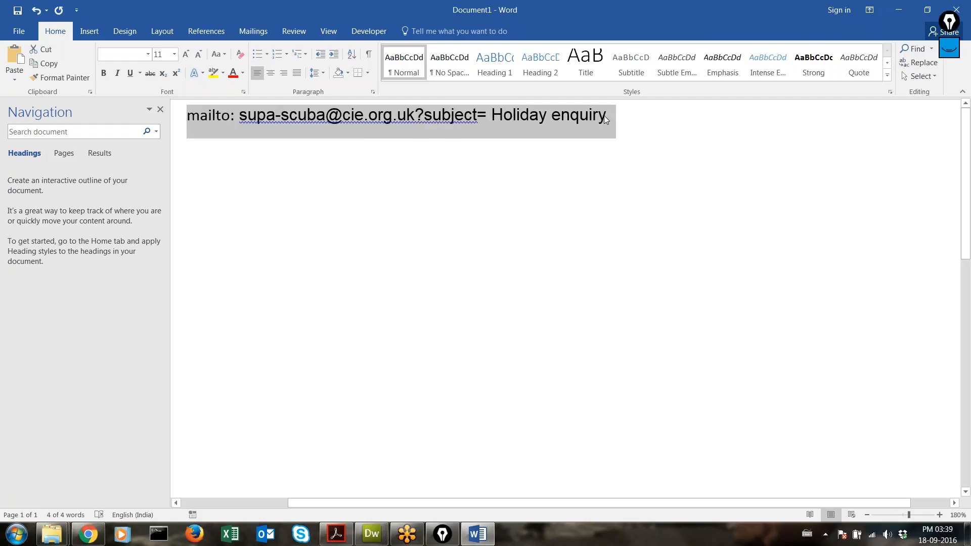
{"action": "left_click", "coordinate": [372, 533]}
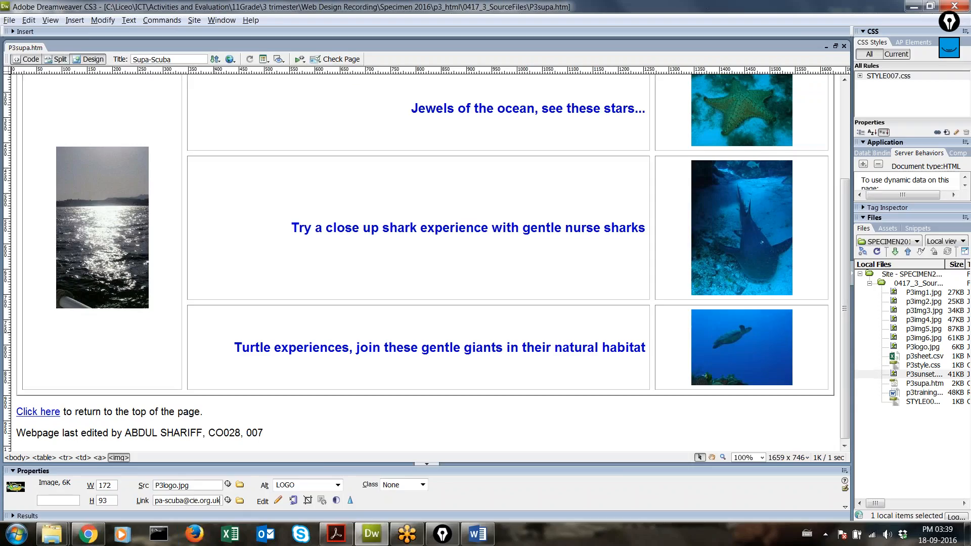
Step: Replace the logo's Link with the mailto address ending '?subject= Holiday enquiry'
{"action": "left_click", "coordinate": [262, 258]}
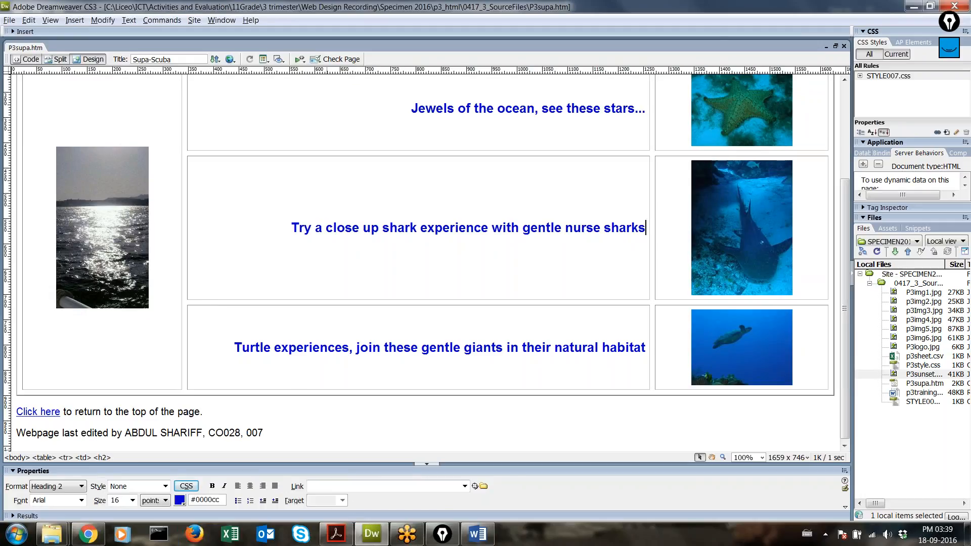
{"action": "left_click", "coordinate": [363, 540]}
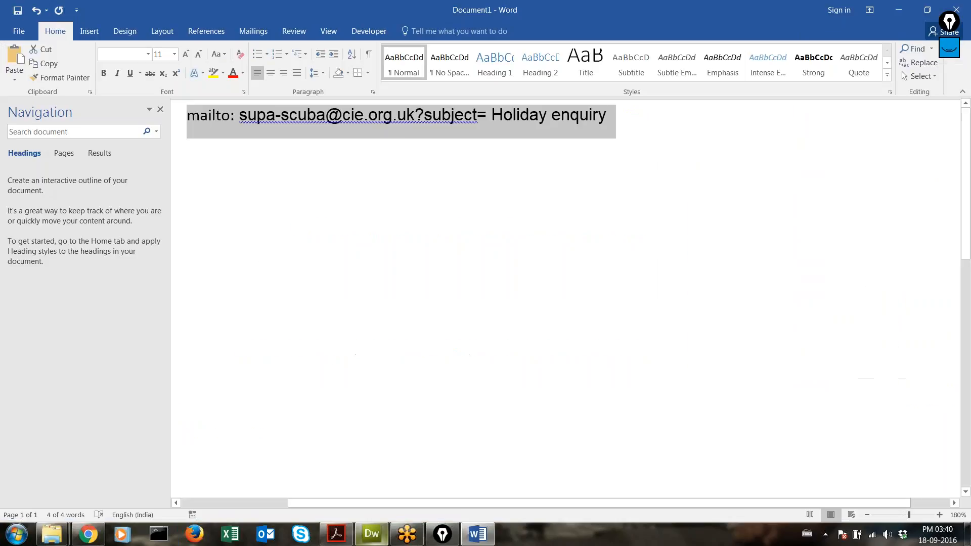
{"action": "left_click", "coordinate": [362, 539]}
{"action": "left_click", "coordinate": [115, 127]}
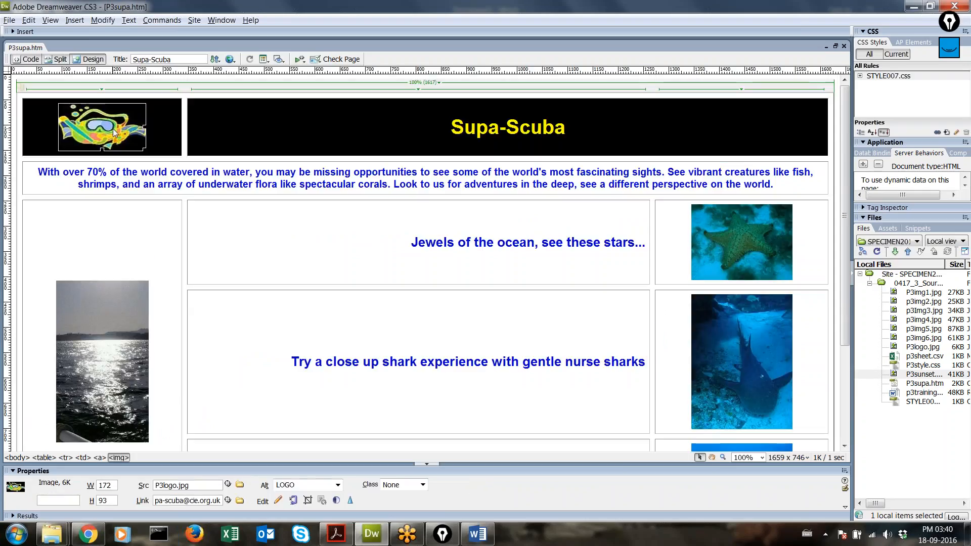
{"action": "scroll", "coordinate": [115, 127], "scroll_direction": "down", "scroll_amount": 3}
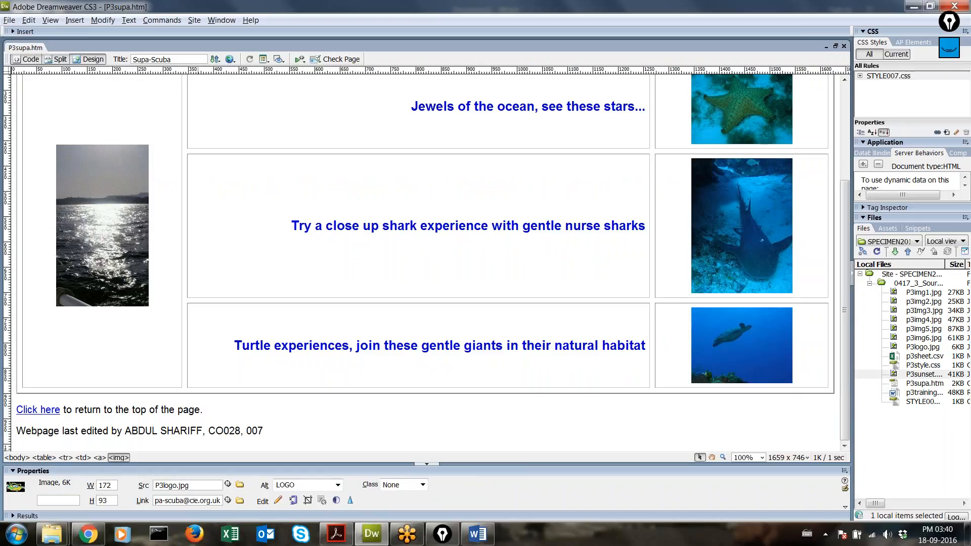
{"action": "double_click", "coordinate": [191, 502]}
{"action": "key", "text": "BackSpace"}
{"action": "key", "text": "BackSpace"}
{"action": "key", "text": "BackSpace"}
{"action": "key", "text": "ctrl+v"}
{"action": "key", "text": "Left"}
{"action": "key", "text": "Left"}
{"action": "key", "text": "Left"}
{"action": "key", "text": "Left"}
{"action": "key", "text": "Left"}
{"action": "key", "text": "Left"}
{"action": "key", "text": "Left"}
{"action": "key", "text": "Left"}
{"action": "key", "text": "Left"}
{"action": "key", "text": "Left"}
{"action": "key", "text": "Left"}
{"action": "key", "text": "Left"}
{"action": "key", "text": "Left"}
{"action": "key", "text": "Left"}
{"action": "key", "text": "Left"}
{"action": "key", "text": "Left"}
{"action": "key", "text": "Left"}
{"action": "key", "text": "Left"}
{"action": "key", "text": "Left"}
{"action": "key", "text": "Left"}
{"action": "key", "text": "Right"}
{"action": "key", "text": "Right"}
{"action": "key", "text": "Right"}
{"action": "key", "text": "Right"}
{"action": "key", "text": "Right"}
{"action": "key", "text": "Right"}
{"action": "key", "text": "Right"}
{"action": "key", "text": "Right"}
{"action": "key", "text": "Right"}
{"action": "key", "text": "Right"}
{"action": "key", "text": "Right"}
{"action": "key", "text": "Right"}
{"action": "key", "text": "Right"}
{"action": "key", "text": "Right"}
{"action": "key", "text": "Right"}
{"action": "key", "text": "Right"}
{"action": "key", "text": "Right"}
{"action": "key", "text": "Right"}
{"action": "key", "text": "Right"}
{"action": "key", "text": "Right"}
{"action": "key", "text": "Right"}
{"action": "key", "text": "Right"}
{"action": "key", "text": "Right"}
{"action": "key", "text": "Right"}
{"action": "key", "text": "Right"}
{"action": "key", "text": "Right"}
{"action": "key", "text": "Right"}
{"action": "key", "text": "Right"}
{"action": "key", "text": "Right"}
{"action": "key", "text": "Right"}
{"action": "key", "text": "Right"}
{"action": "key", "text": "Right"}
{"action": "key", "text": "Right"}
{"action": "key", "text": "Right"}
{"action": "key", "text": "Right"}
{"action": "key", "text": "Right"}
{"action": "left_click", "coordinate": [348, 422]}
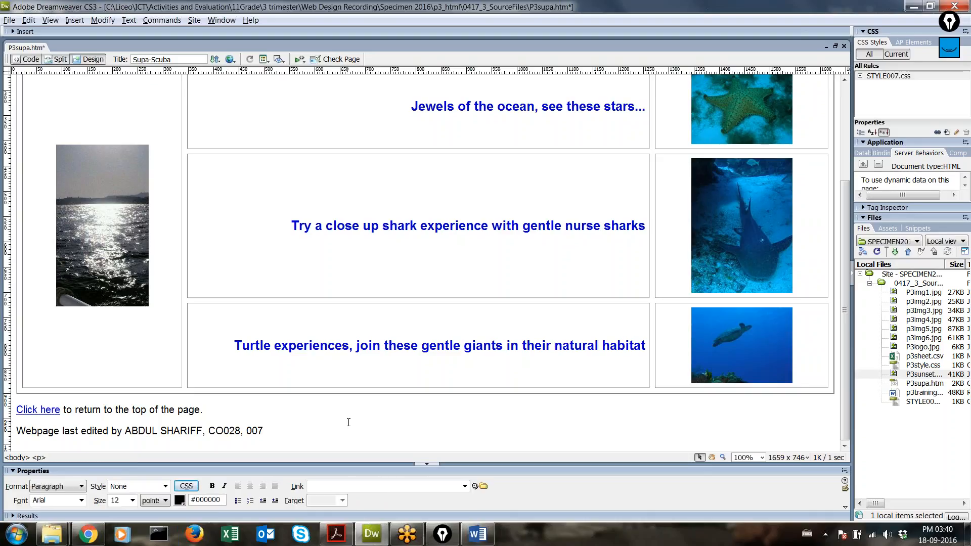
Step: Save P3supa.htm and bring the Chrome preview forward
{"action": "key", "text": "ctrl+s"}
{"action": "key", "text": "alt+Tab"}
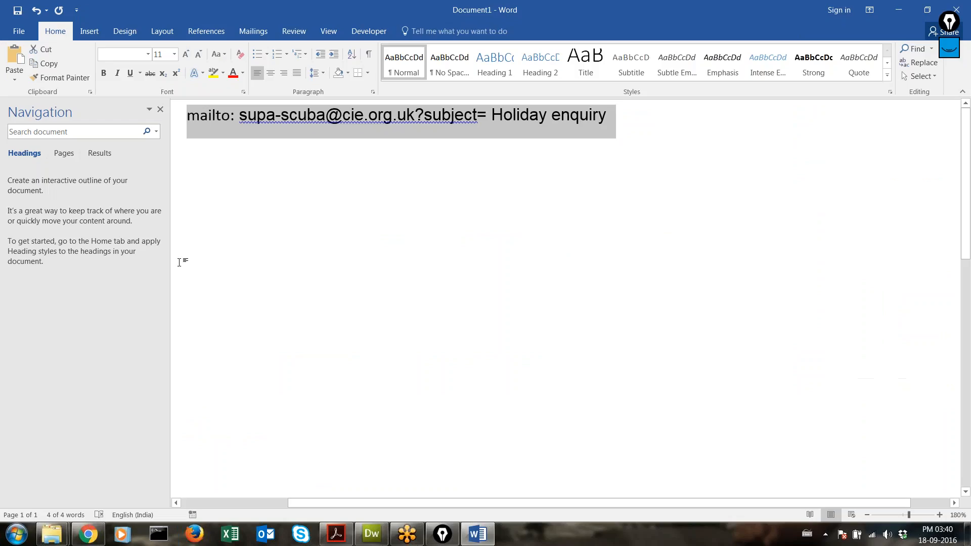
{"action": "left_click", "coordinate": [88, 534]}
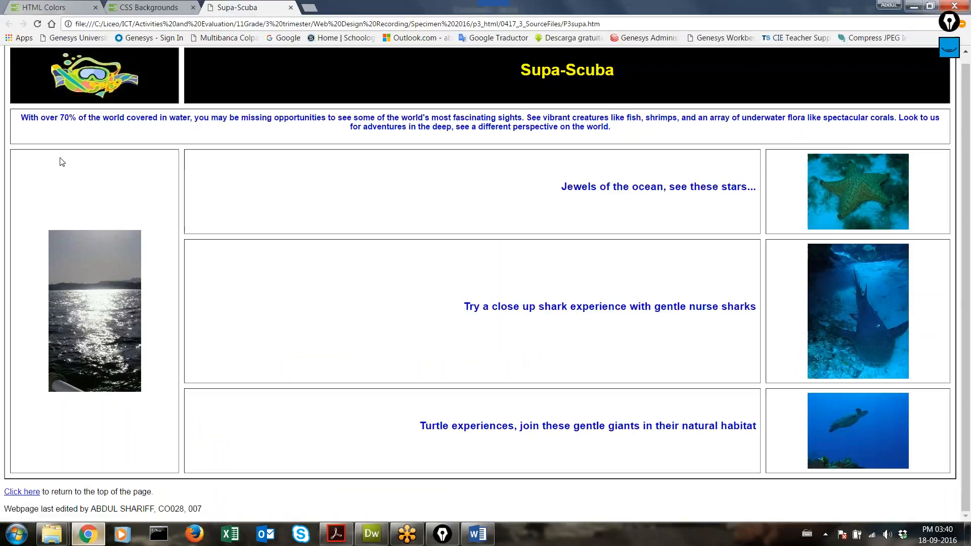
Step: Reload the preview and confirm the logo opens an Outlook message with subject 'Holiday enquiry'
{"action": "left_click", "coordinate": [37, 24]}
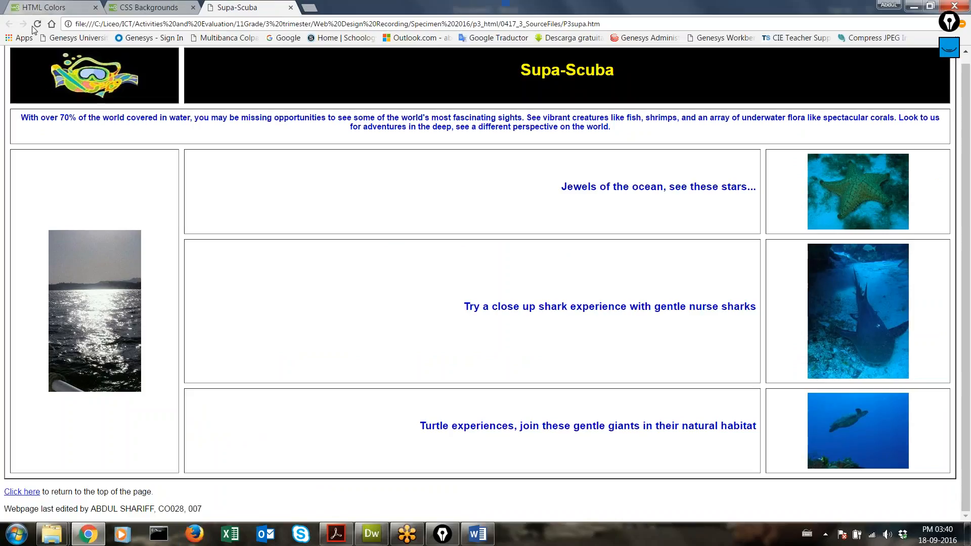
{"action": "left_click", "coordinate": [98, 85]}
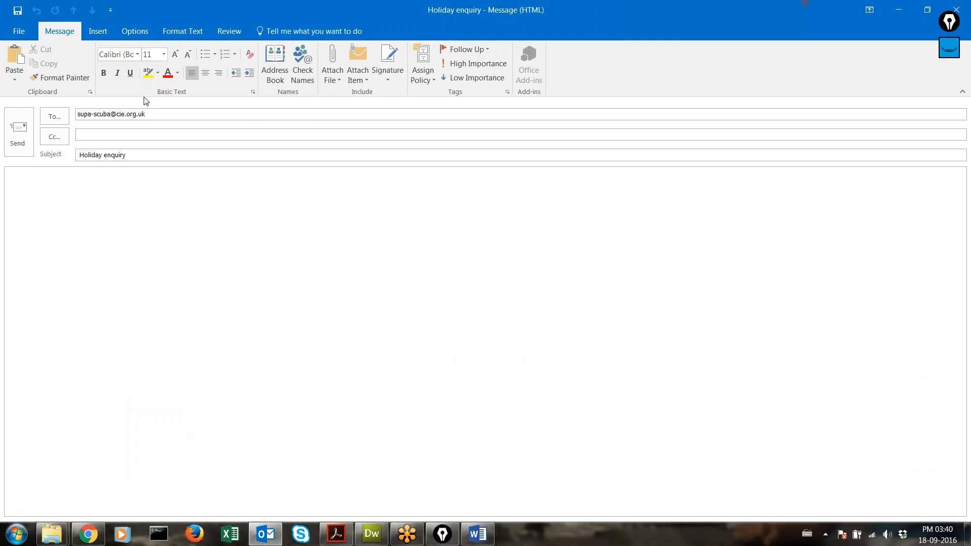
{"action": "left_click", "coordinate": [80, 115]}
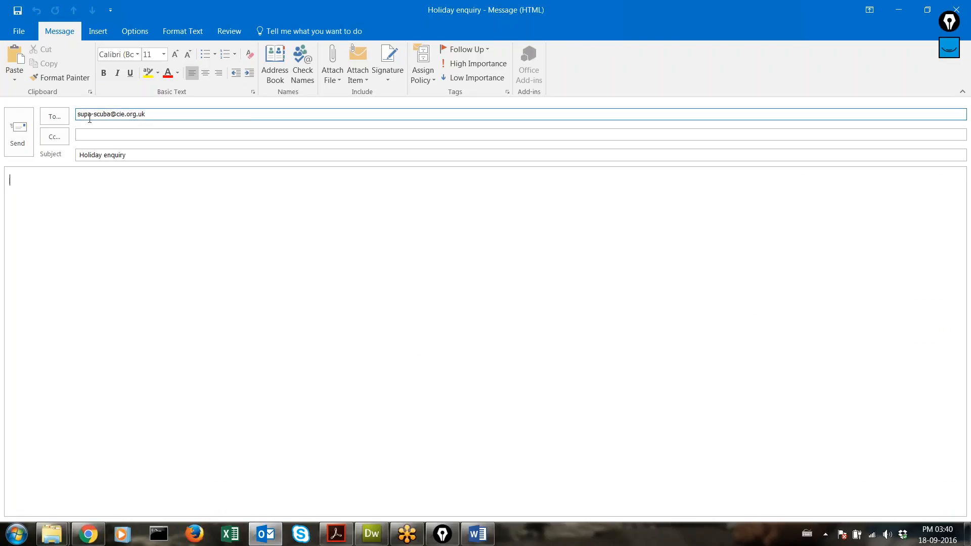
{"action": "key", "text": "Tab"}
{"action": "key", "text": "Tab"}
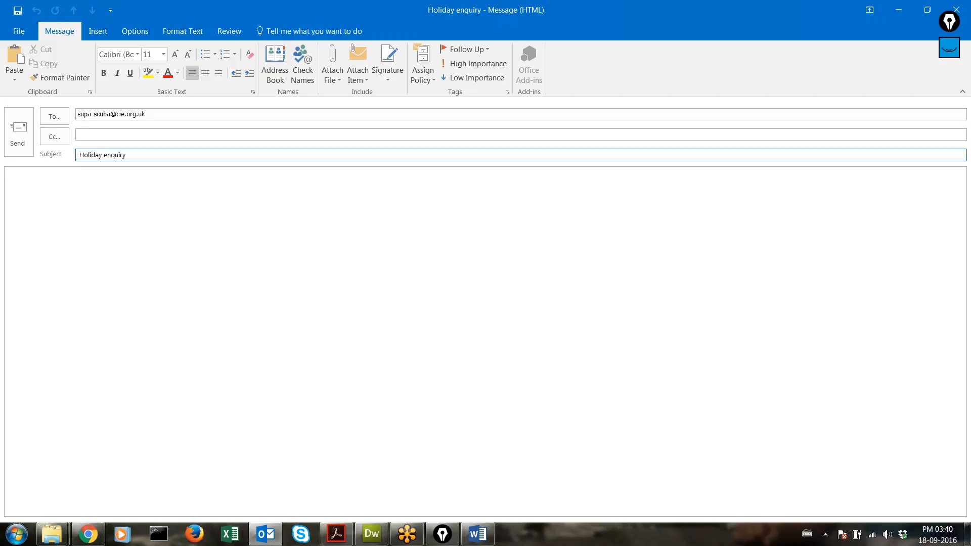
{"action": "key", "text": "Tab"}
{"action": "left_click", "coordinate": [336, 534]}
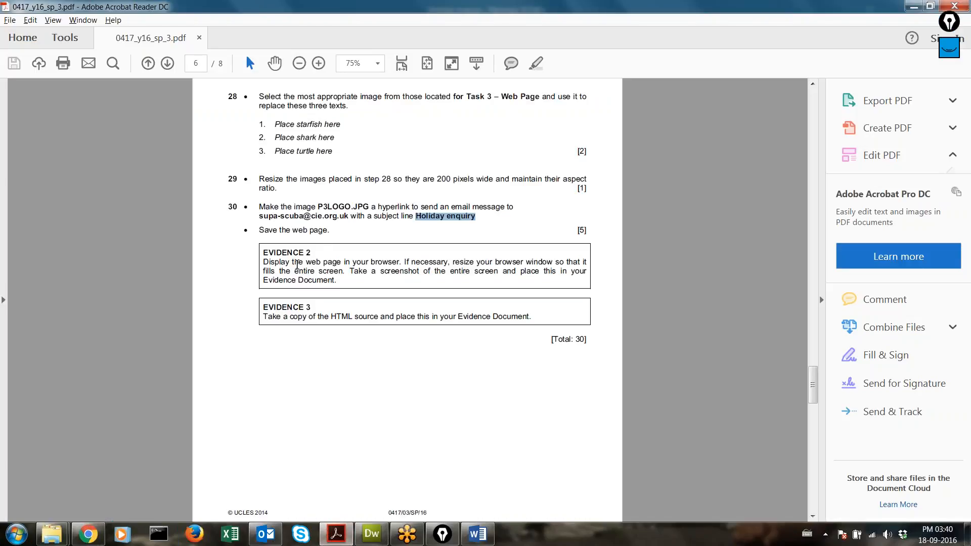
Step: Read the PDF's Evidence 2 paragraph on showing the page in the browser, then return to Dreamweaver
{"action": "left_click_drag", "start_coordinate": [268, 262], "coordinate": [362, 285]}
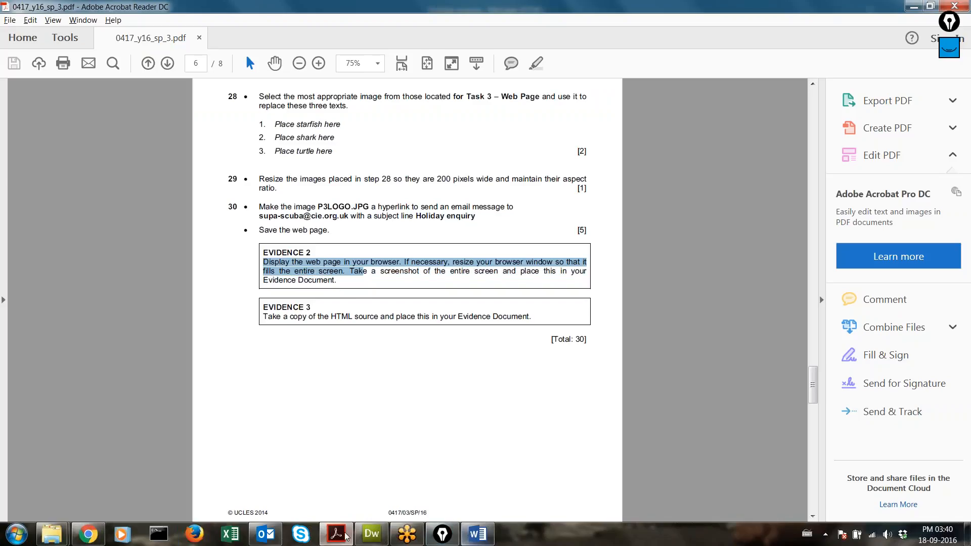
{"action": "mouse_move", "coordinate": [89, 535]}
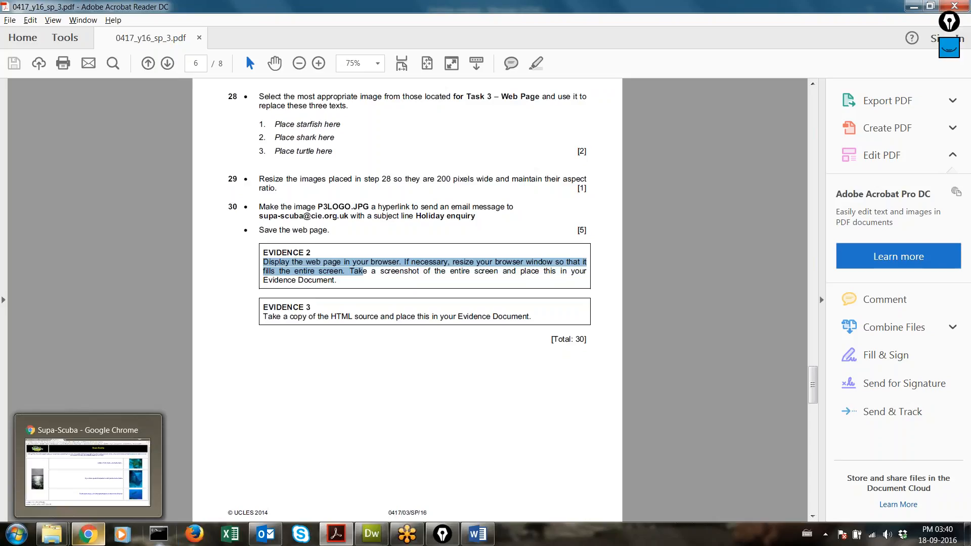
{"action": "left_click", "coordinate": [372, 533]}
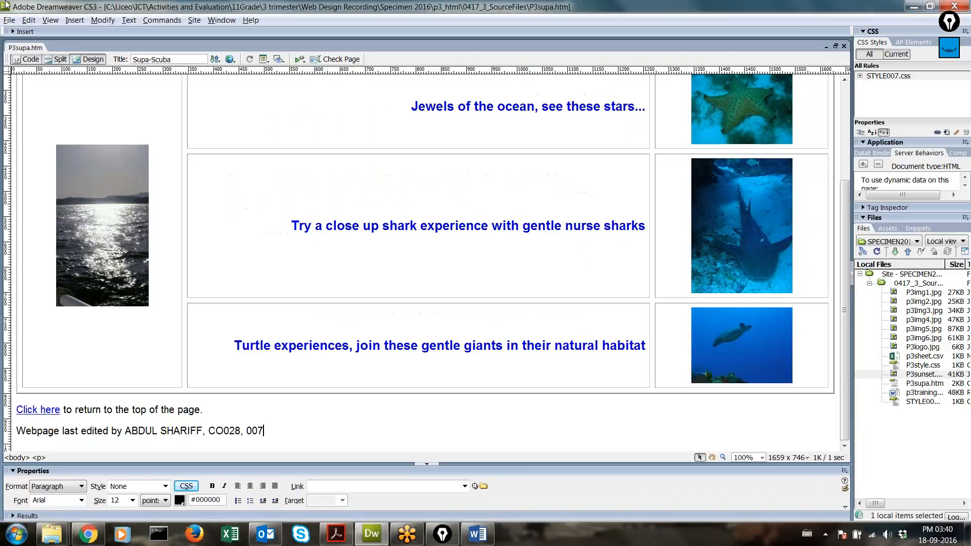
Step: Confirm P3supa.htm needs no saving because Save is greyed out in the File menu
{"action": "left_click", "coordinate": [9, 20]}
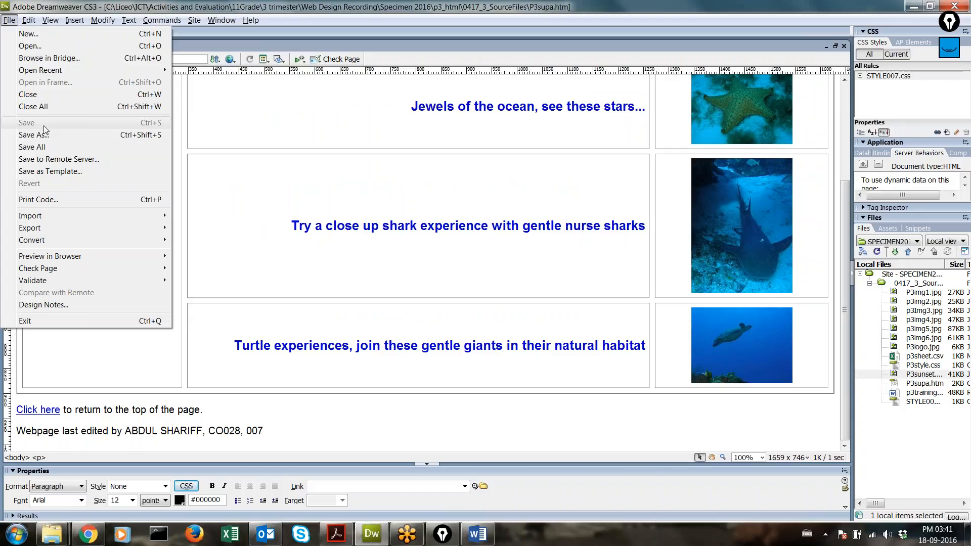
{"action": "left_click", "coordinate": [204, 135]}
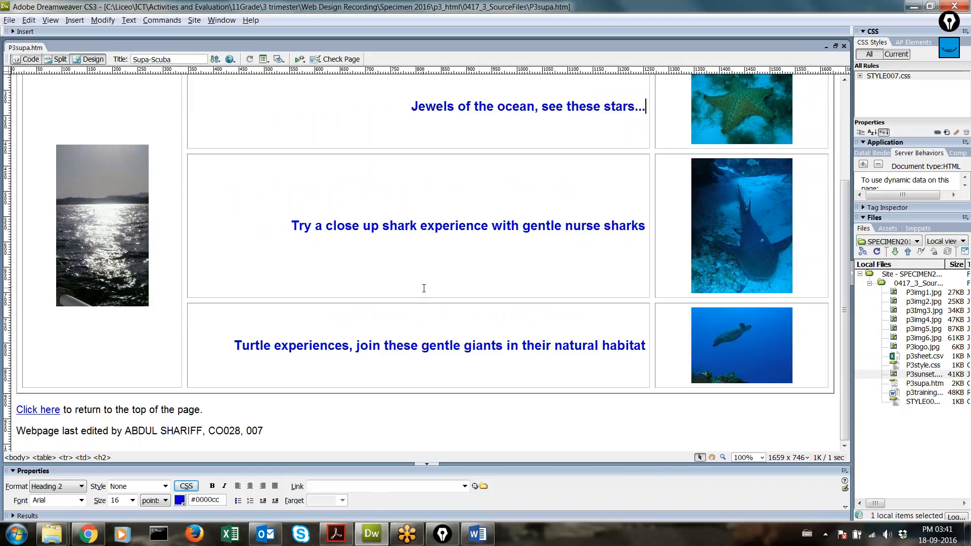
{"action": "scroll", "coordinate": [431, 288], "scroll_direction": "up", "scroll_amount": 5}
Step: View the finished Supa-Scuba page in Chrome, glance at the task PDF, and return to Dreamweaver
{"action": "left_click", "coordinate": [101, 527]}
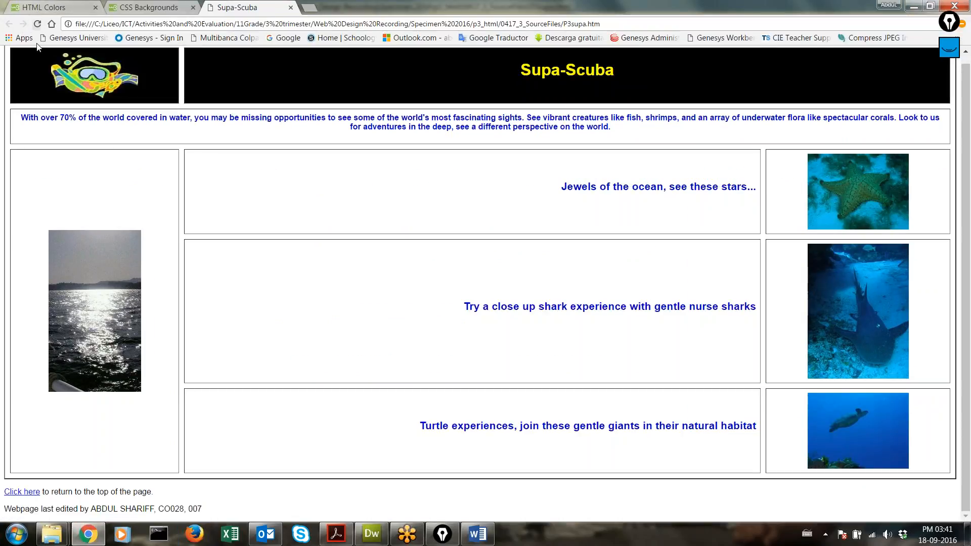
{"action": "scroll", "coordinate": [783, 279], "scroll_direction": "up", "scroll_amount": 1}
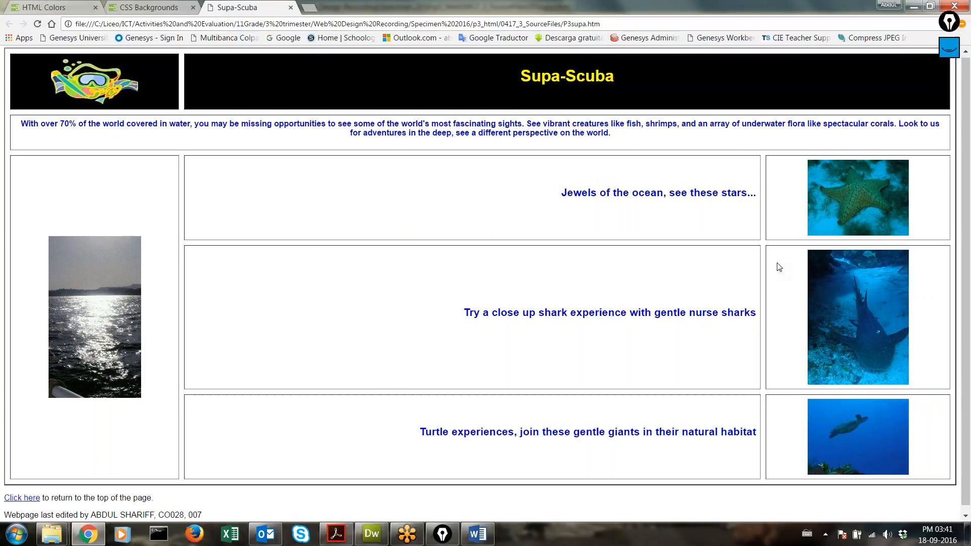
{"action": "scroll", "coordinate": [779, 267], "scroll_direction": "down", "scroll_amount": 1}
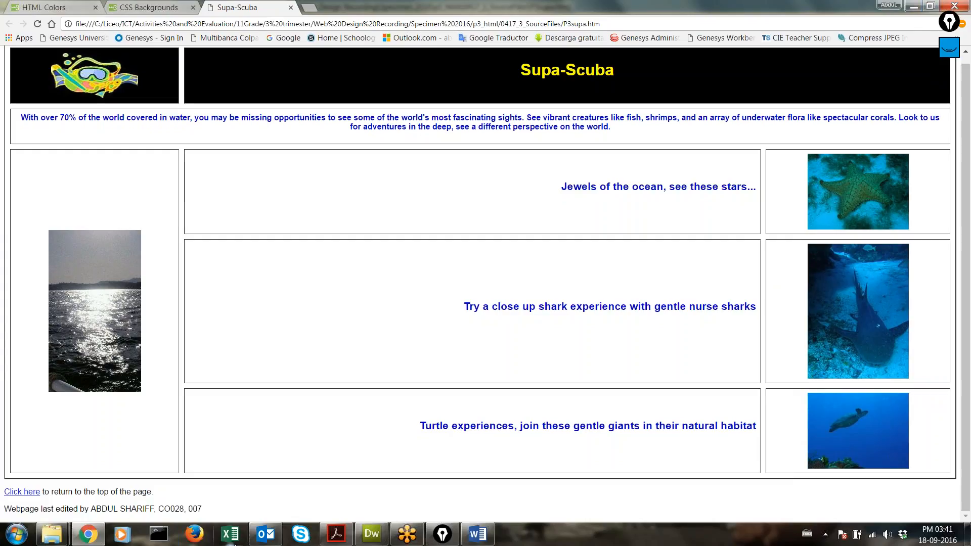
{"action": "left_click", "coordinate": [335, 534]}
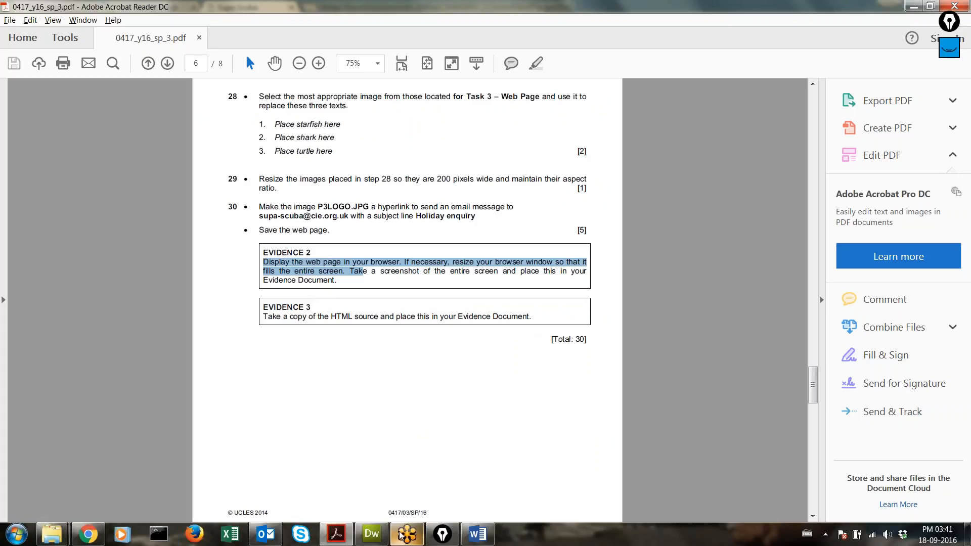
{"action": "left_click", "coordinate": [371, 534]}
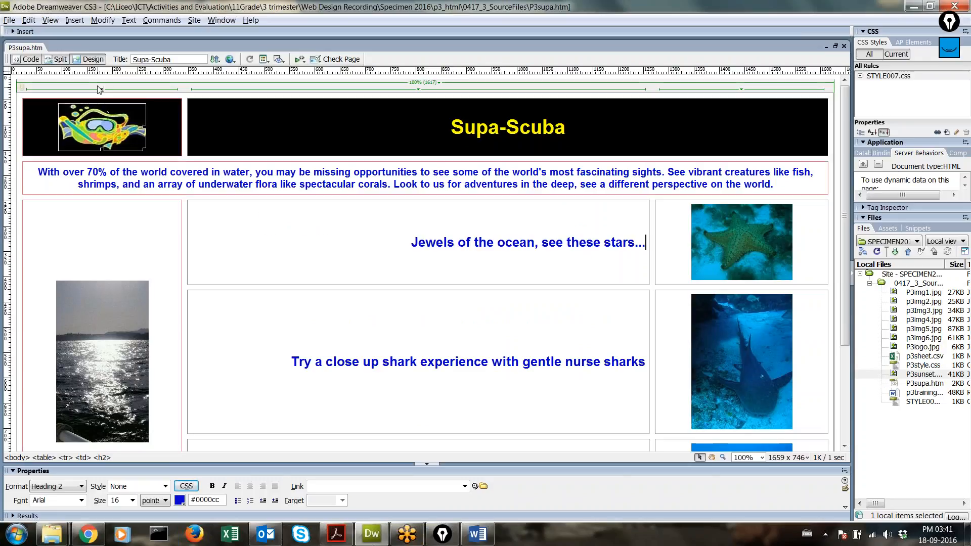
Step: Copy the page's full HTML source from Code view and place Word's caret after the mailto line
{"action": "left_click", "coordinate": [31, 59]}
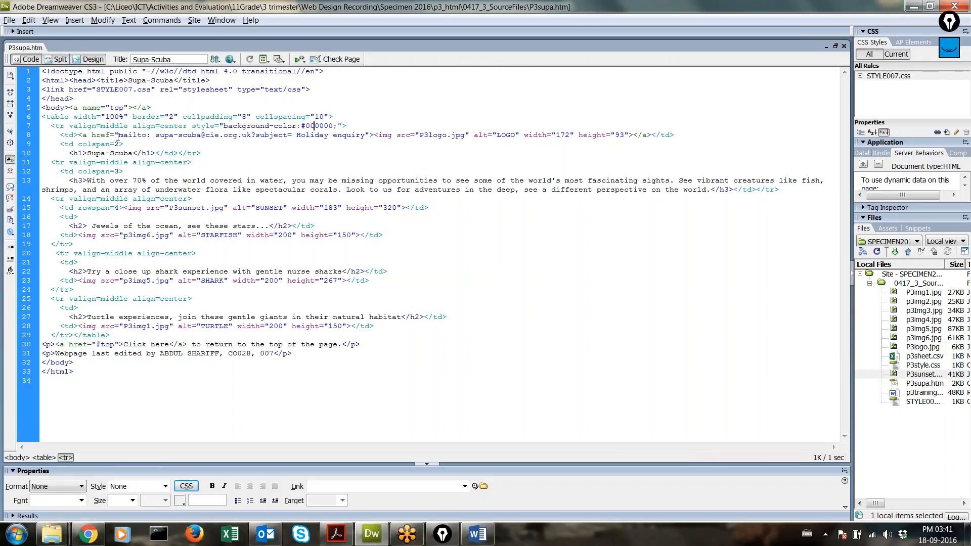
{"action": "left_click_drag", "start_coordinate": [146, 377], "coordinate": [11, 56]}
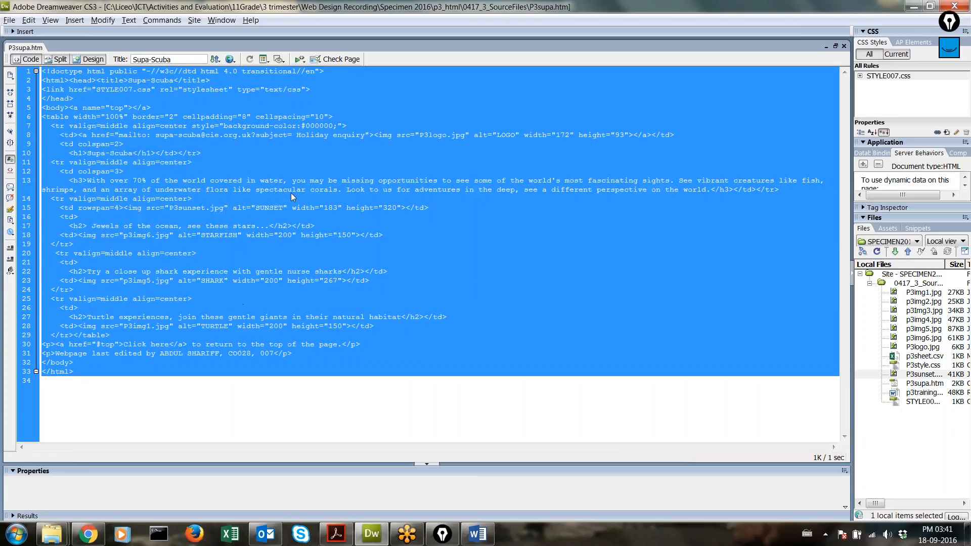
{"action": "left_click", "coordinate": [477, 535]}
{"action": "left_click", "coordinate": [638, 140]}
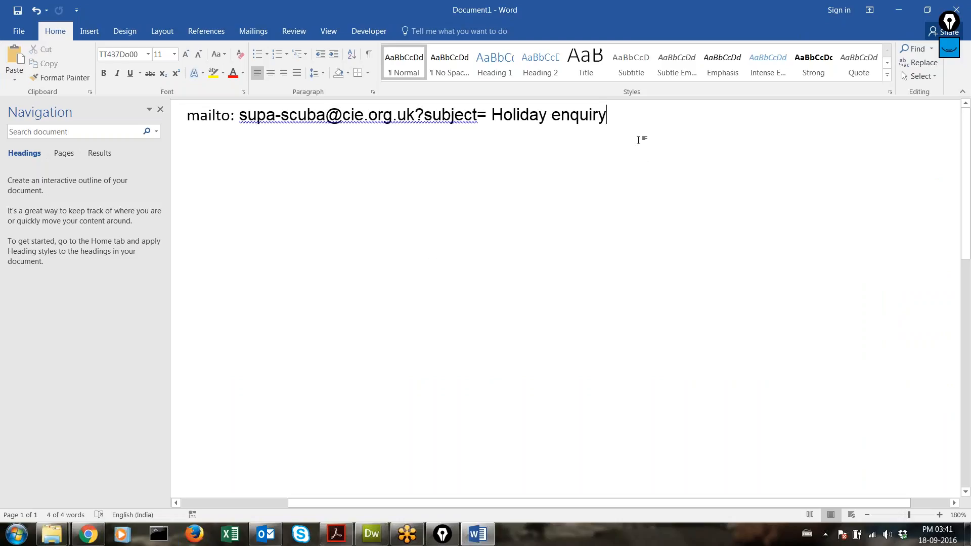
Step: Paste the HTML source on a new line below the mailto text in Word
{"action": "key", "text": "Return"}
{"action": "key", "text": "Return"}
{"action": "key", "text": "Return"}
{"action": "key", "text": "Return"}
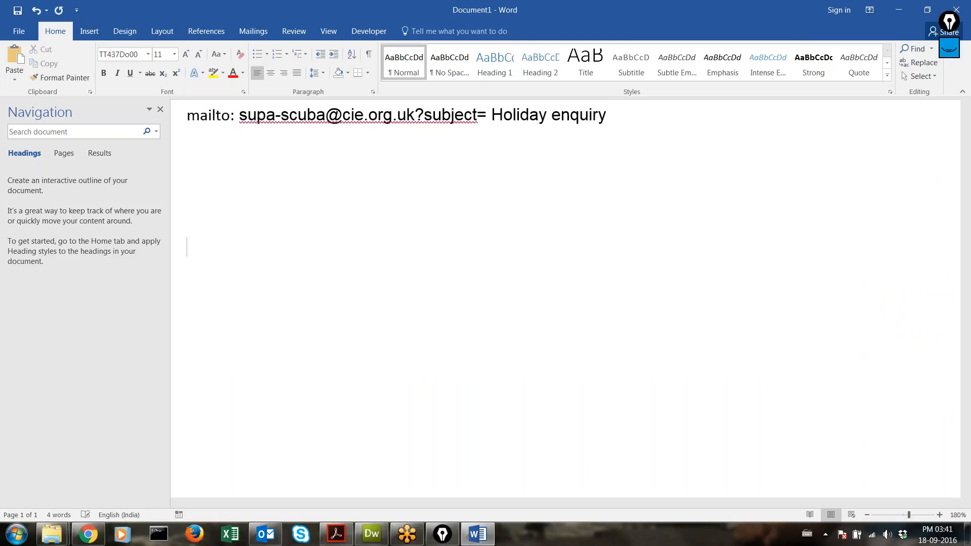
{"action": "key", "text": "ctrl+v"}
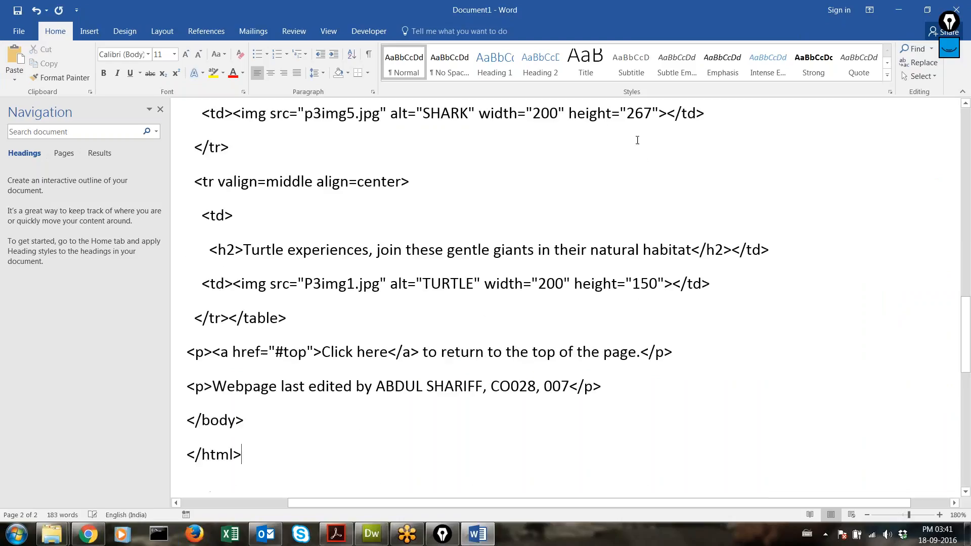
{"action": "scroll", "coordinate": [473, 340], "scroll_direction": "up", "scroll_amount": 15}
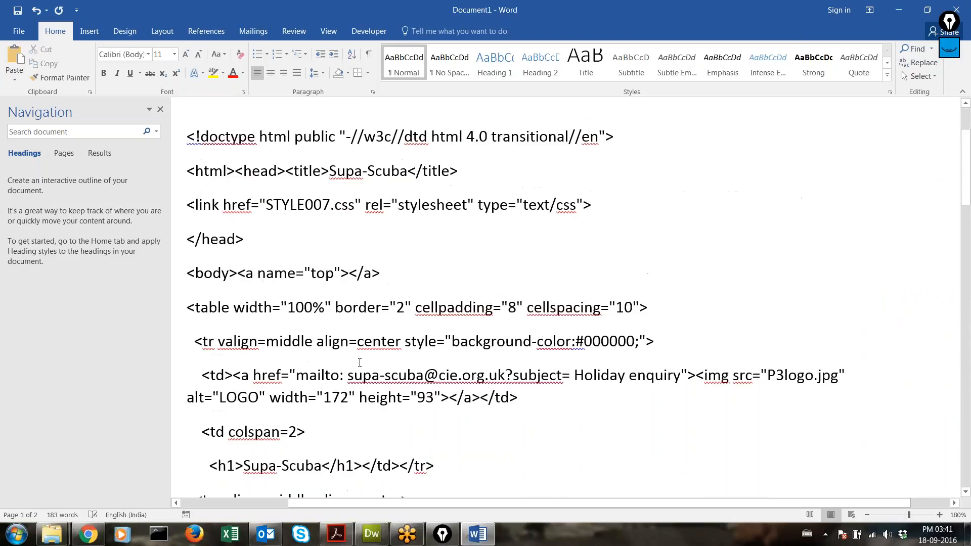
{"action": "scroll", "coordinate": [299, 325], "scroll_direction": "down", "scroll_amount": 3}
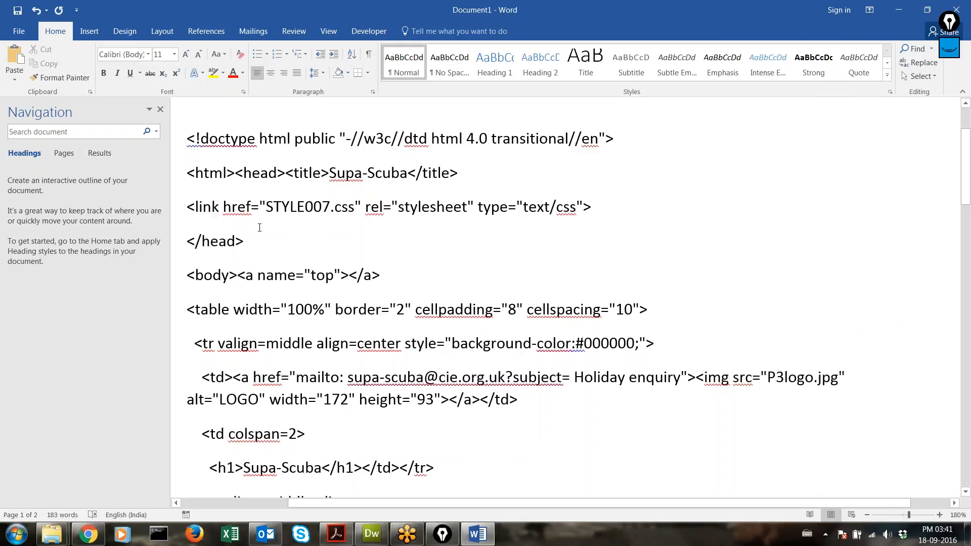
Step: Check the stylesheet link and the table's width 100 and cellspacing attributes in the pasted source
{"action": "left_click_drag", "start_coordinate": [197, 206], "coordinate": [577, 208]}
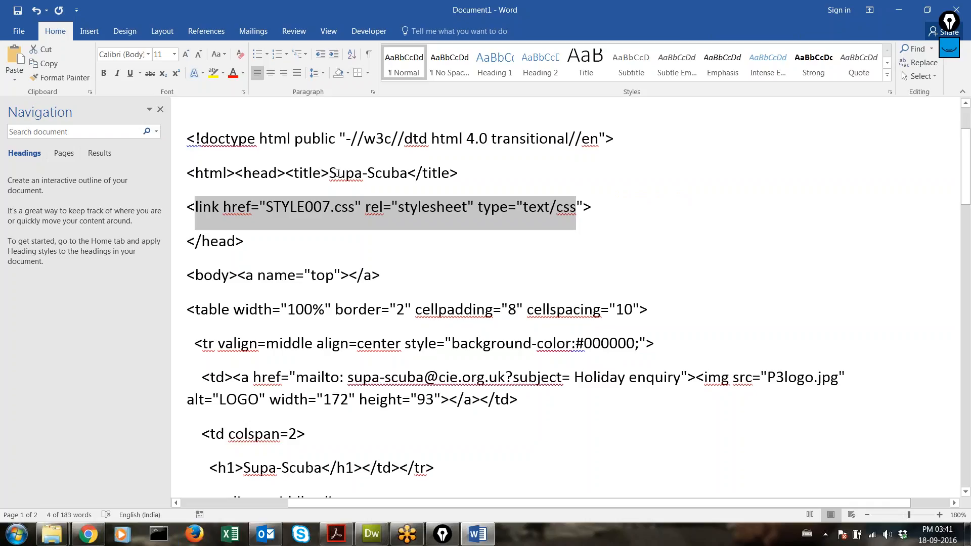
{"action": "scroll", "coordinate": [336, 211], "scroll_direction": "down", "scroll_amount": 3}
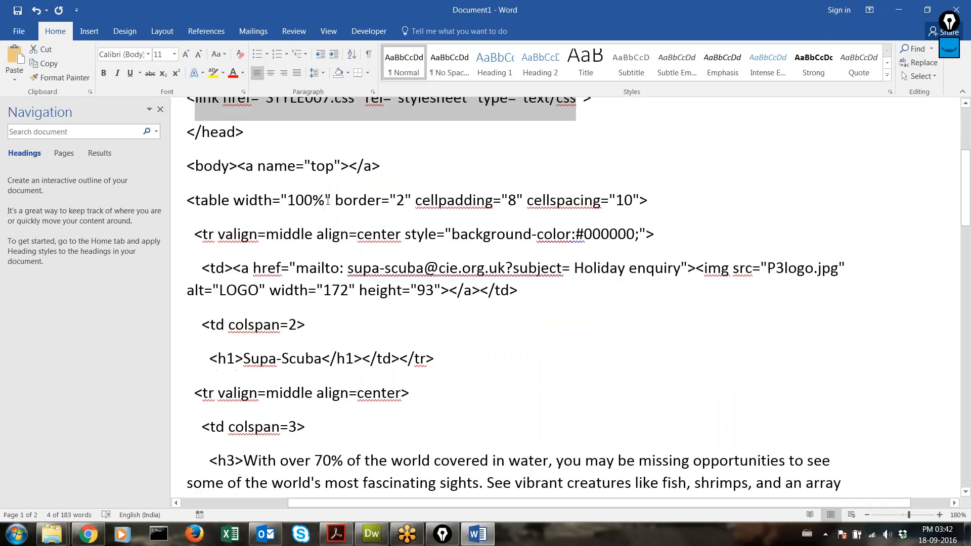
{"action": "left_click", "coordinate": [375, 201]}
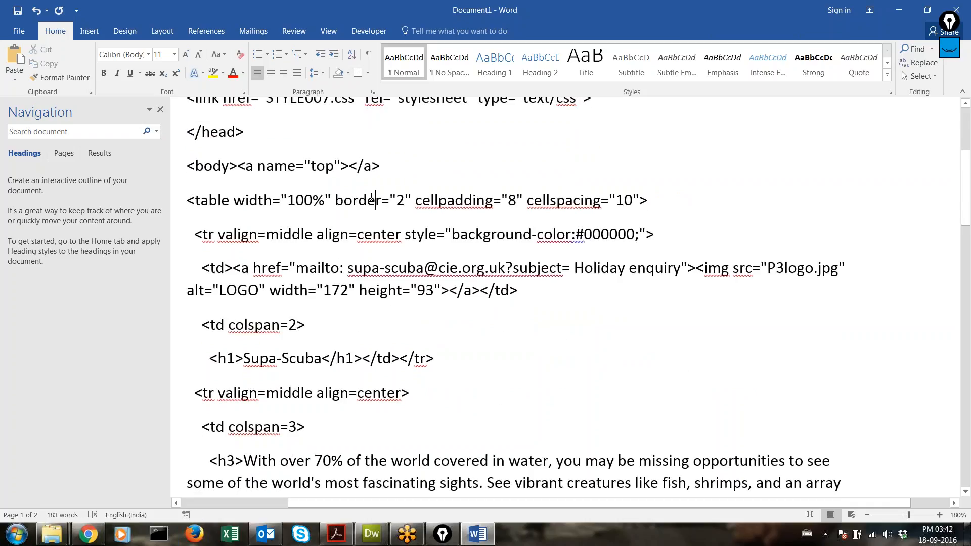
{"action": "double_click", "coordinate": [302, 199]}
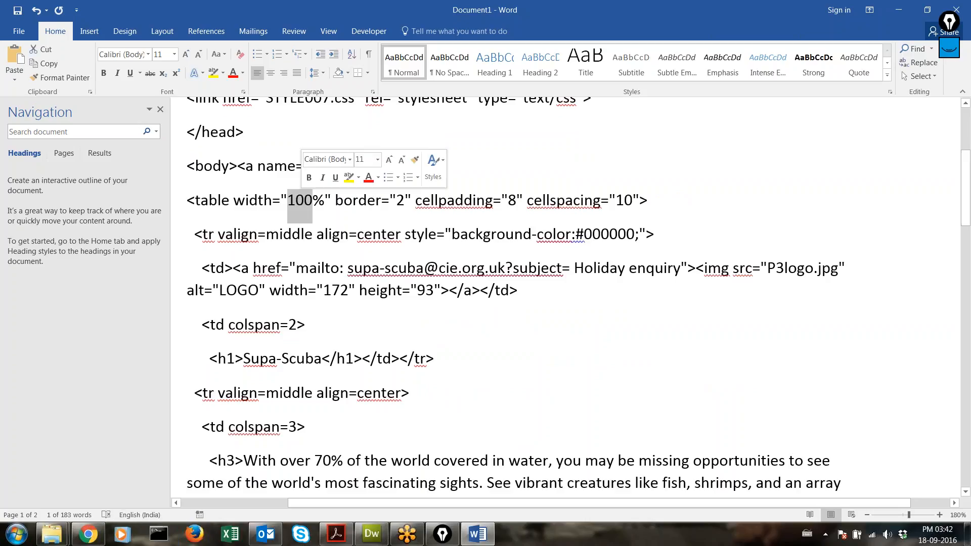
{"action": "double_click", "coordinate": [568, 201]}
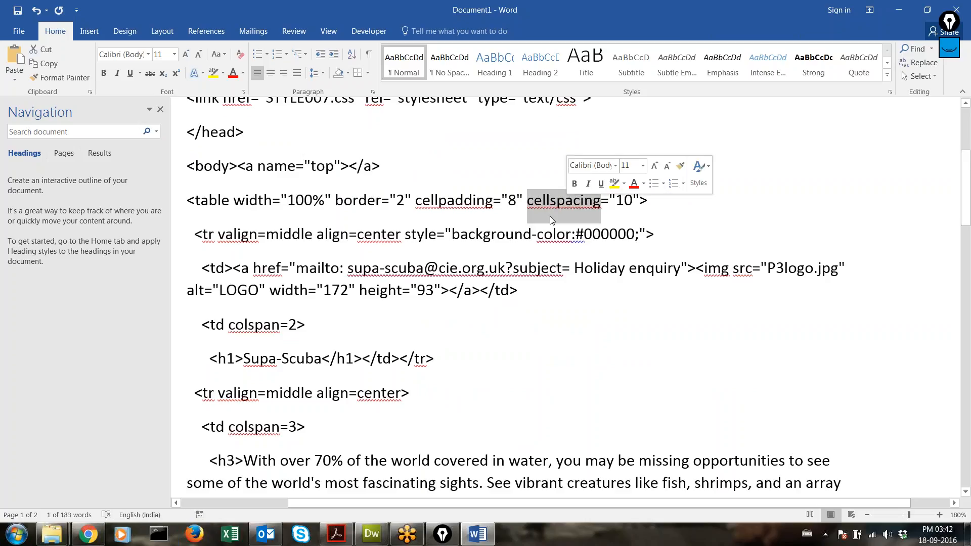
{"action": "scroll", "coordinate": [383, 244], "scroll_direction": "down", "scroll_amount": 3}
{"action": "scroll", "coordinate": [382, 245], "scroll_direction": "up", "scroll_amount": 3}
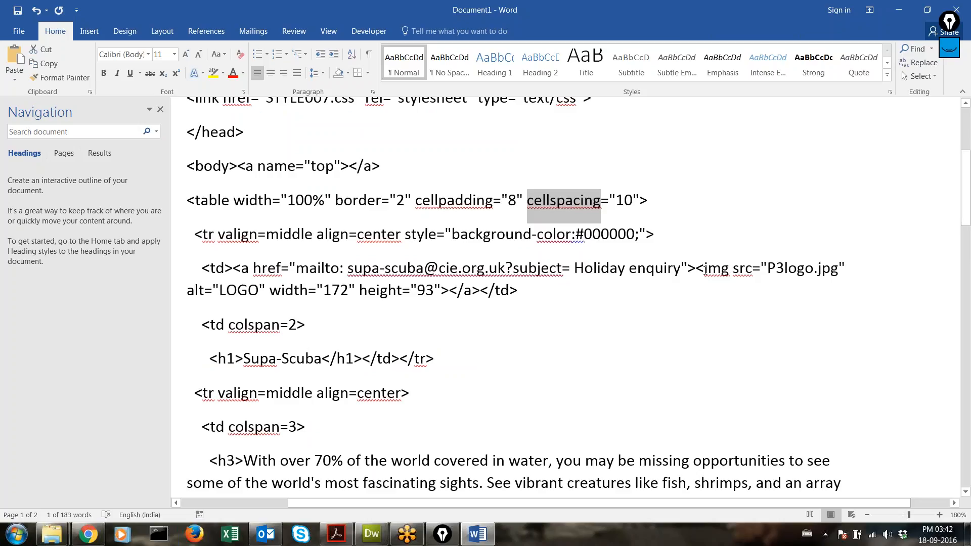
Step: Check the logo's img src and the footer line, then return to Dreamweaver's code
{"action": "left_click_drag", "start_coordinate": [709, 271], "coordinate": [748, 274]}
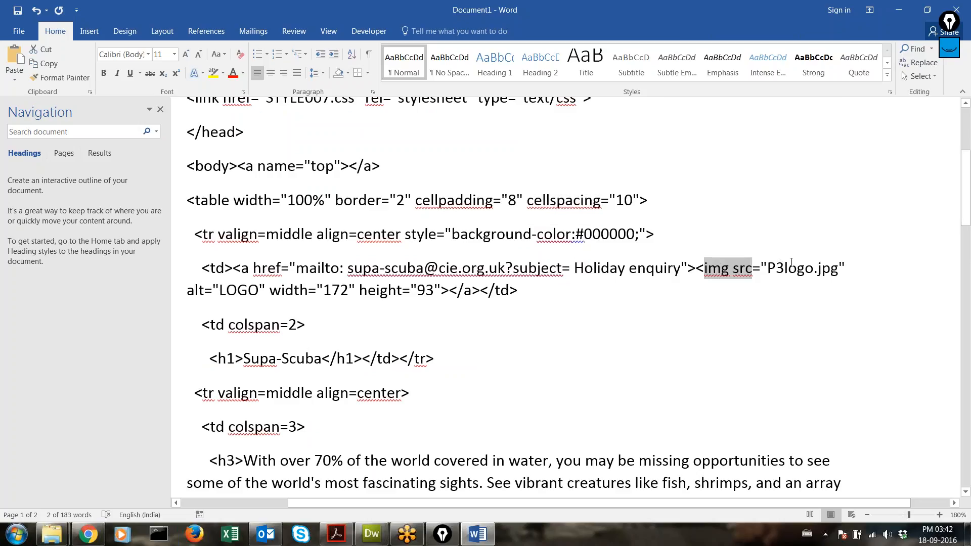
{"action": "scroll", "coordinate": [463, 339], "scroll_direction": "down", "scroll_amount": 5}
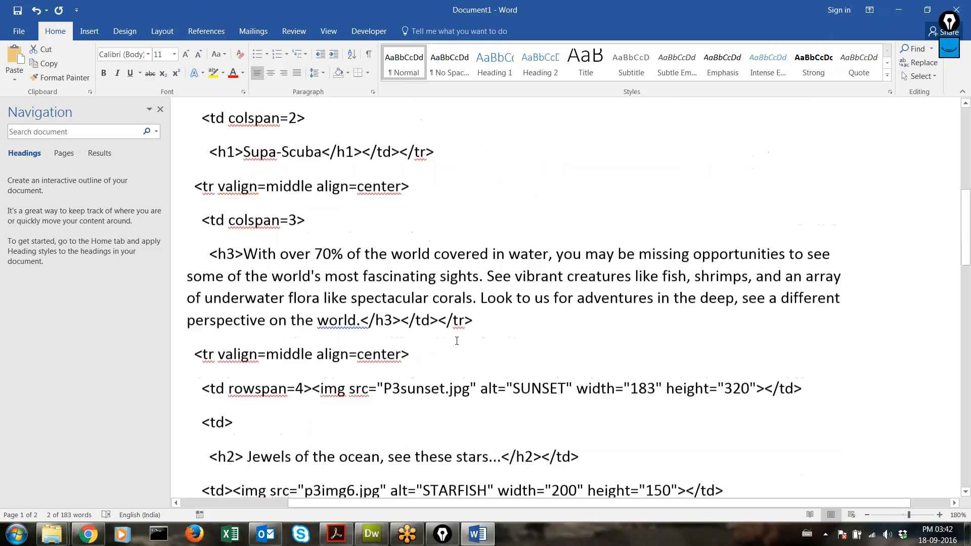
{"action": "scroll", "coordinate": [456, 341], "scroll_direction": "down", "scroll_amount": 10}
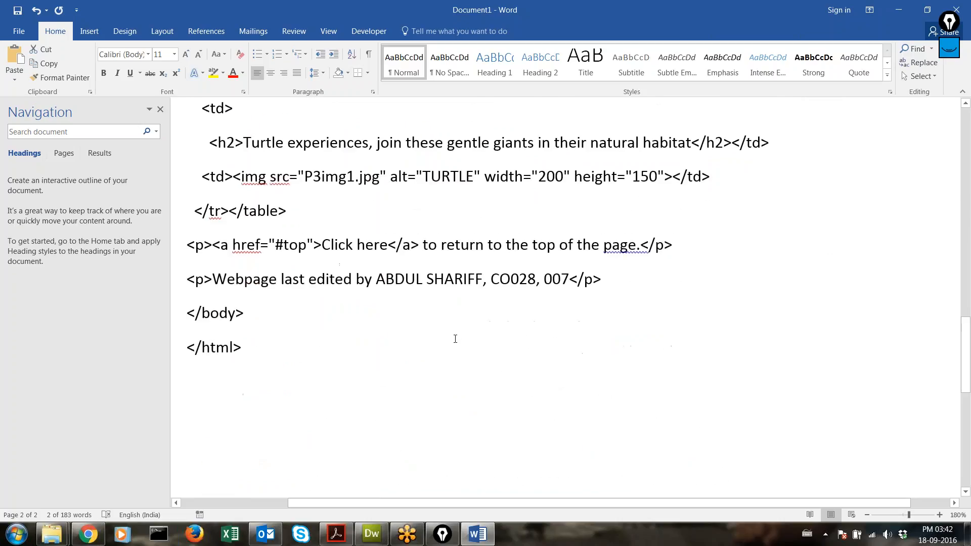
{"action": "left_click_drag", "start_coordinate": [217, 276], "coordinate": [569, 281]}
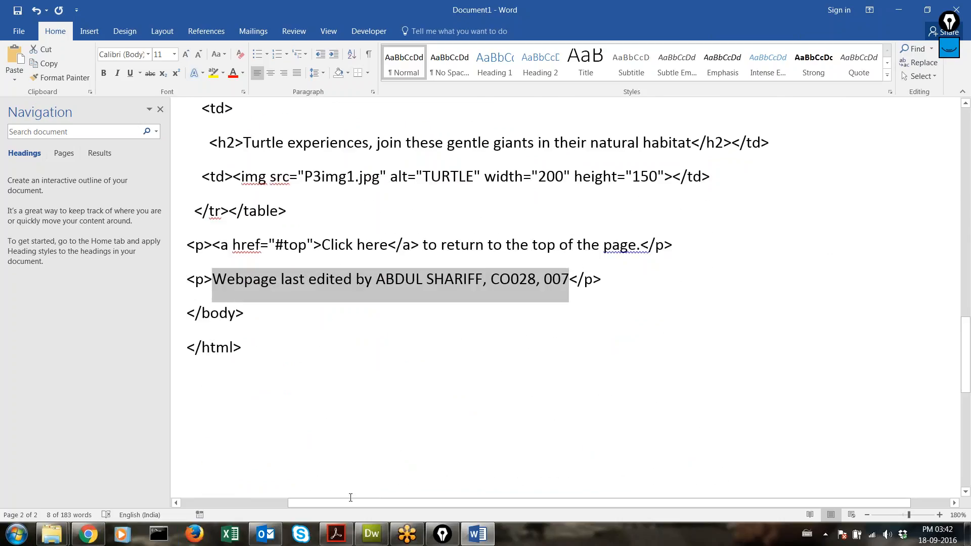
{"action": "left_click", "coordinate": [365, 541]}
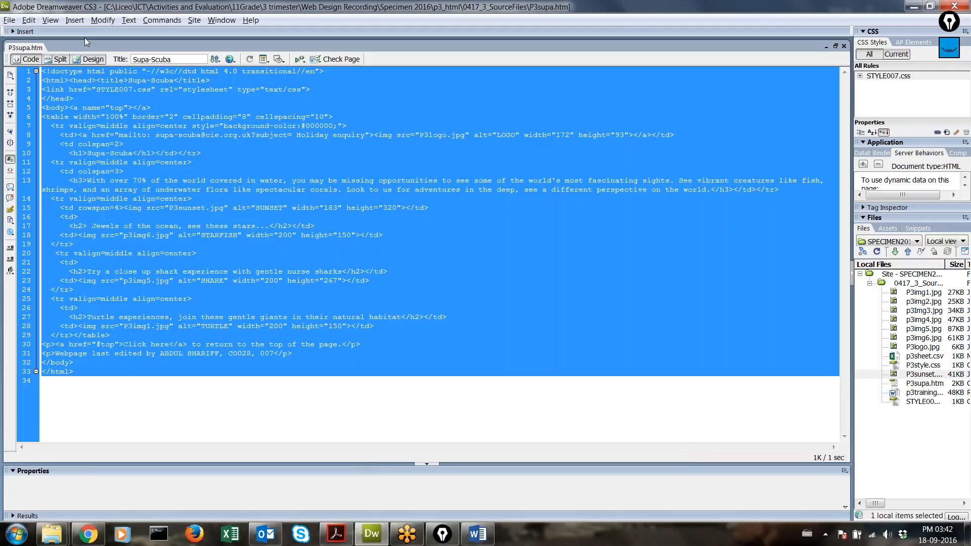
Step: Switch Dreamweaver to Design view, reload the Chrome preview, and bring up the 0417_3_SourceFiles folder
{"action": "left_click", "coordinate": [95, 59]}
{"action": "left_click", "coordinate": [214, 236]}
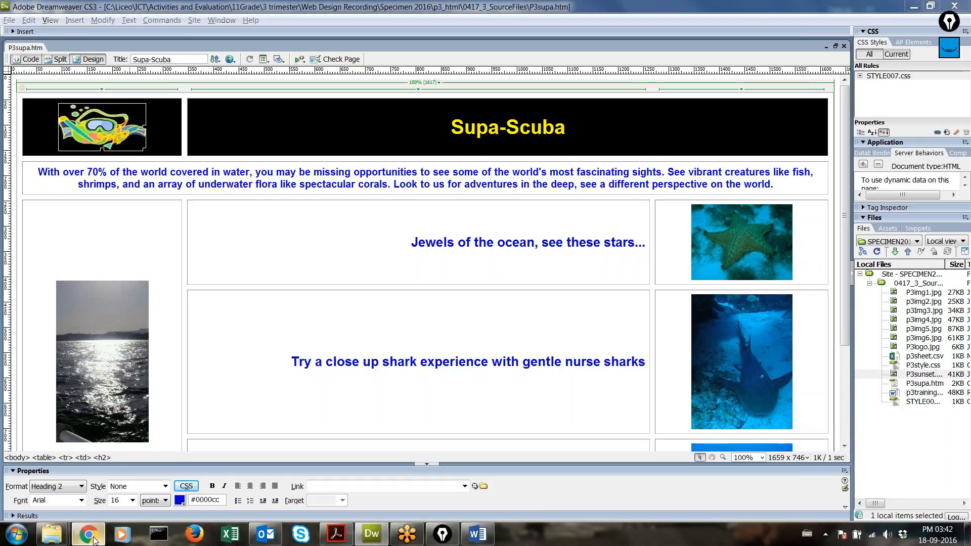
{"action": "left_click", "coordinate": [89, 535]}
{"action": "left_click", "coordinate": [43, 26]}
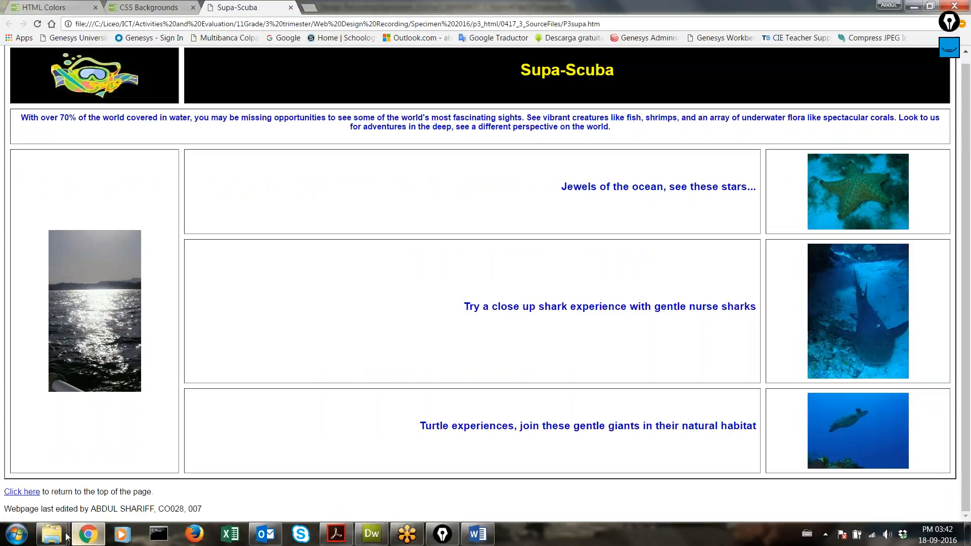
{"action": "mouse_move", "coordinate": [52, 534]}
{"action": "left_click", "coordinate": [182, 458]}
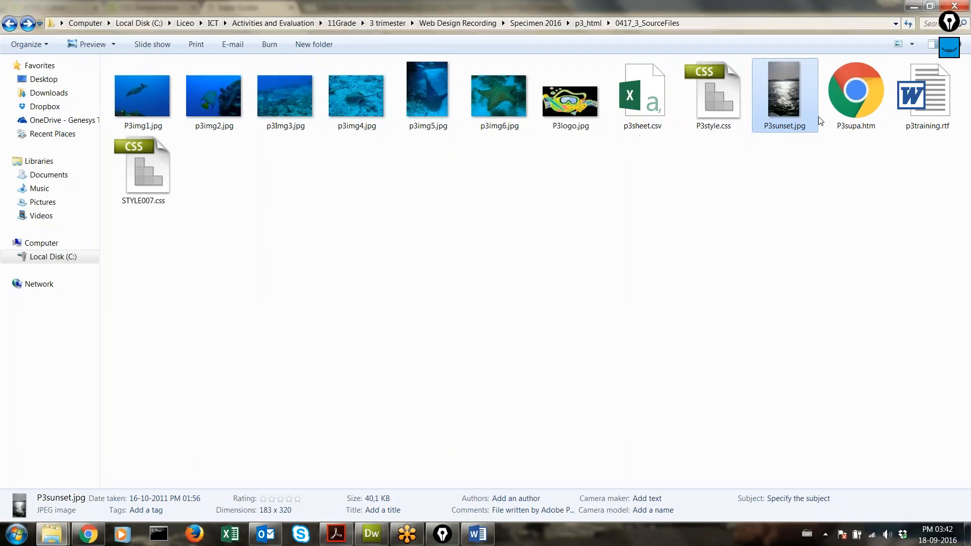
Step: Open P3supa.htm in Internet Explorer from the folder's Open with menu
{"action": "left_click", "coordinate": [840, 118]}
{"action": "right_click", "coordinate": [840, 105]}
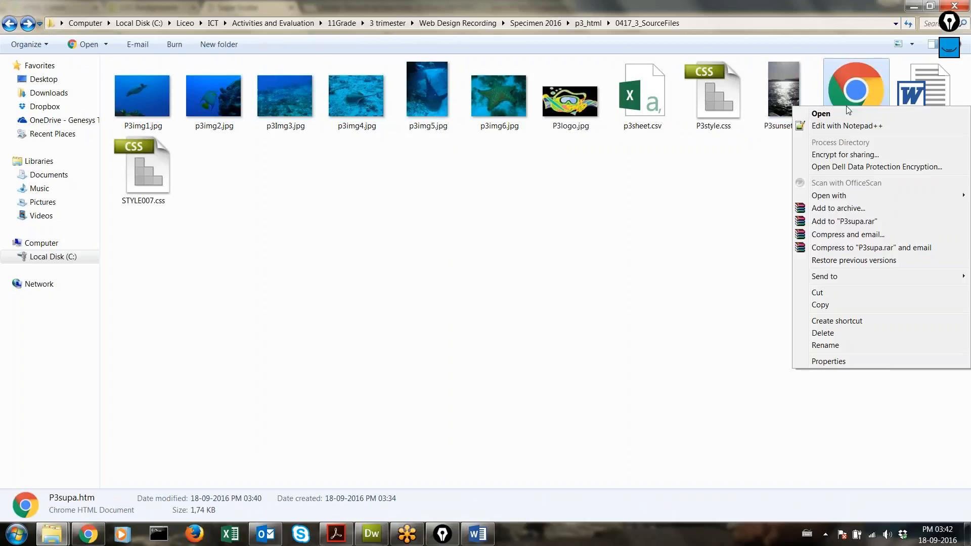
{"action": "mouse_move", "coordinate": [824, 197]}
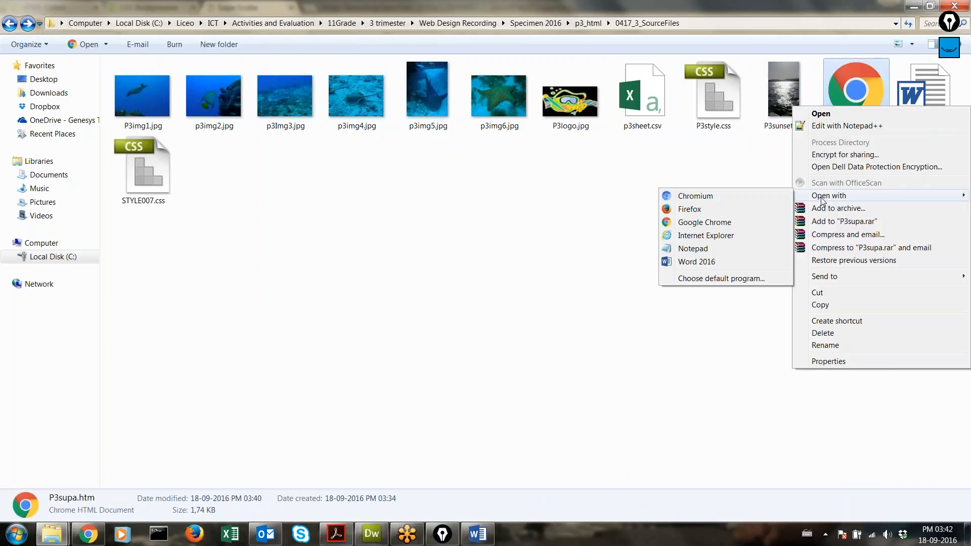
{"action": "left_click", "coordinate": [715, 236]}
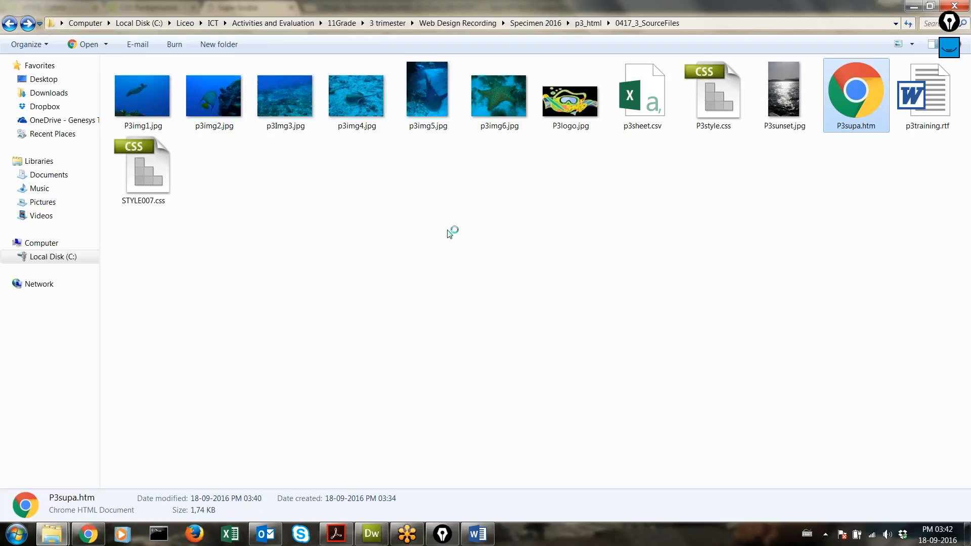
Step: Open P3supa.htm in another browser as well, then return to the exam PDF's Evidence 2 instructions
{"action": "right_click", "coordinate": [849, 99]}
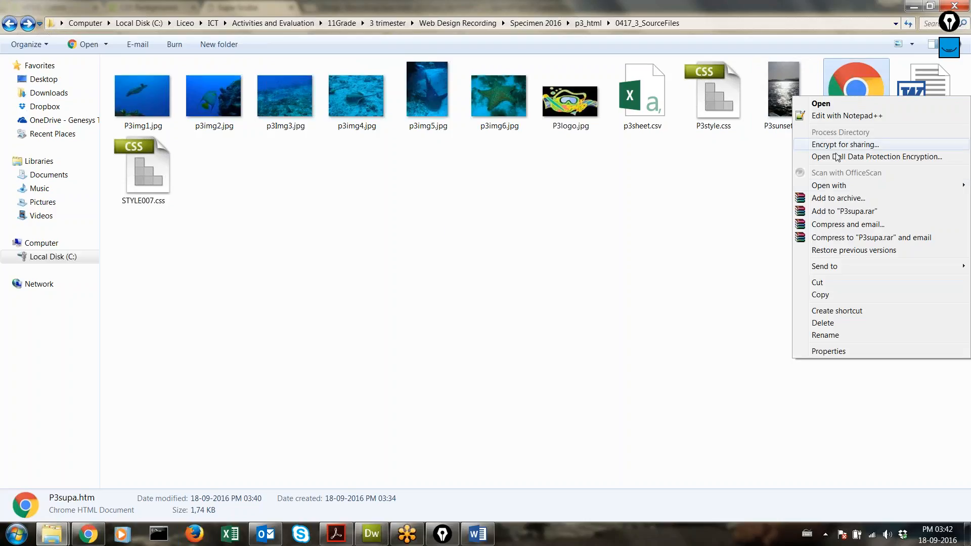
{"action": "mouse_move", "coordinate": [835, 186]}
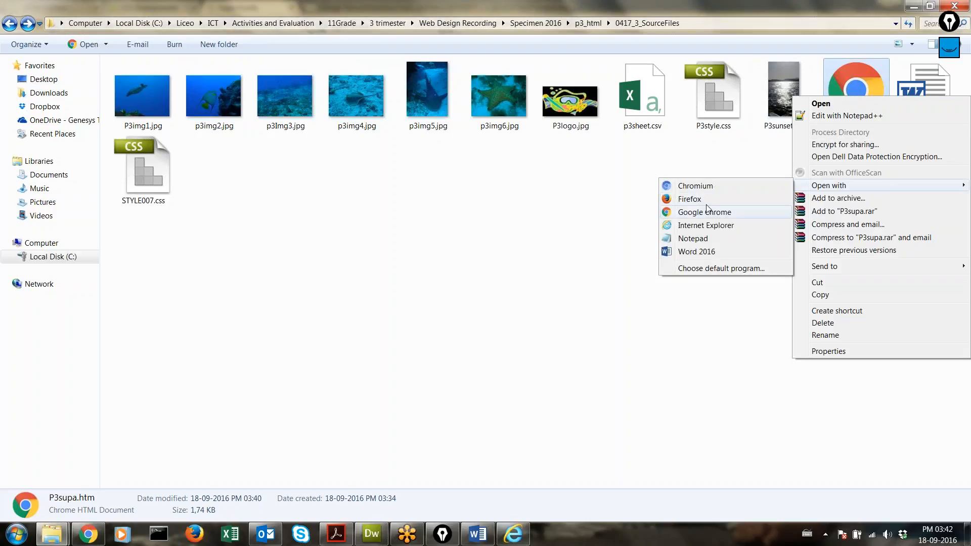
{"action": "left_click", "coordinate": [706, 200]}
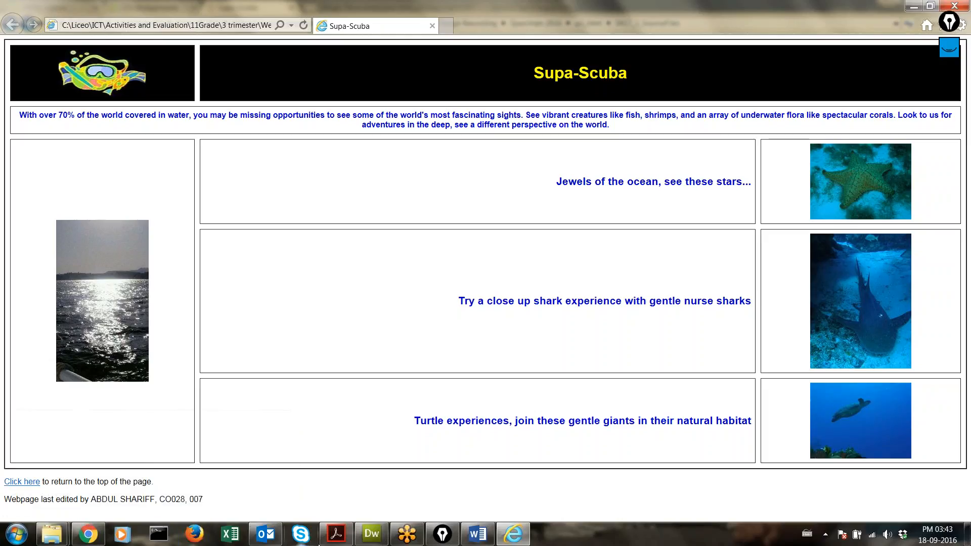
{"action": "left_click", "coordinate": [337, 533]}
{"action": "scroll", "coordinate": [379, 418], "scroll_direction": "down", "scroll_amount": 3}
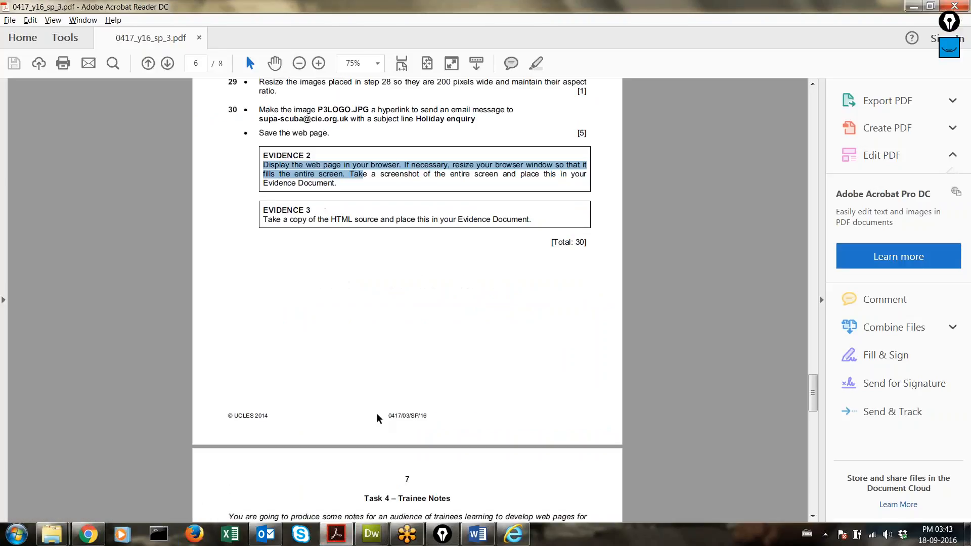
Step: Reread PDF items 22–30 and the Evidence boxes, noting [Total: 30], then return to Chrome
{"action": "scroll", "coordinate": [448, 324], "scroll_direction": "up", "scroll_amount": 3}
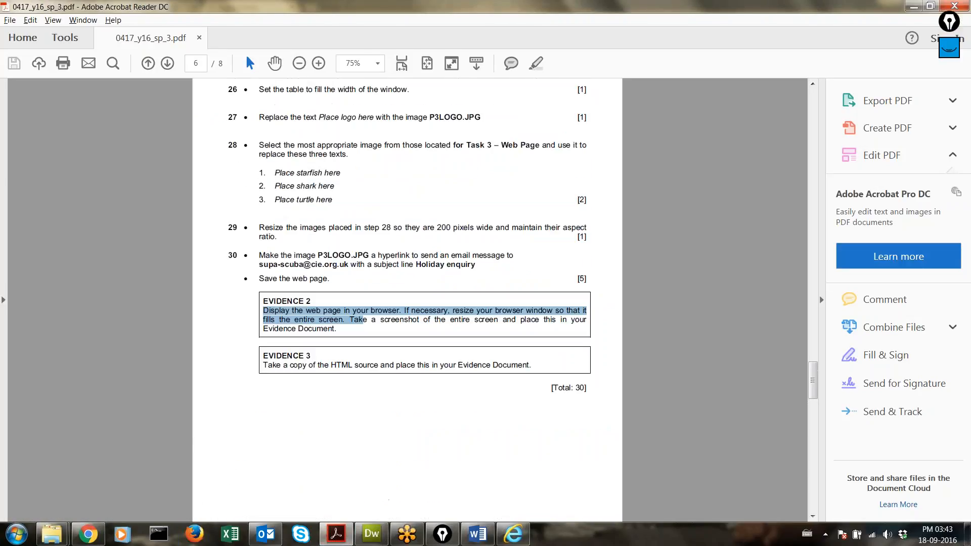
{"action": "scroll", "coordinate": [408, 298], "scroll_direction": "up", "scroll_amount": 6}
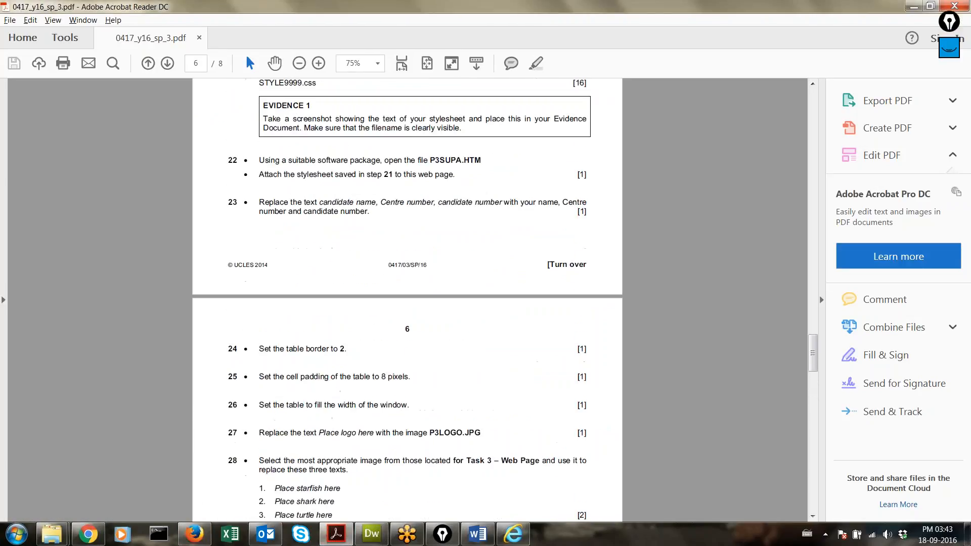
{"action": "scroll", "coordinate": [543, 496], "scroll_direction": "down", "scroll_amount": 4}
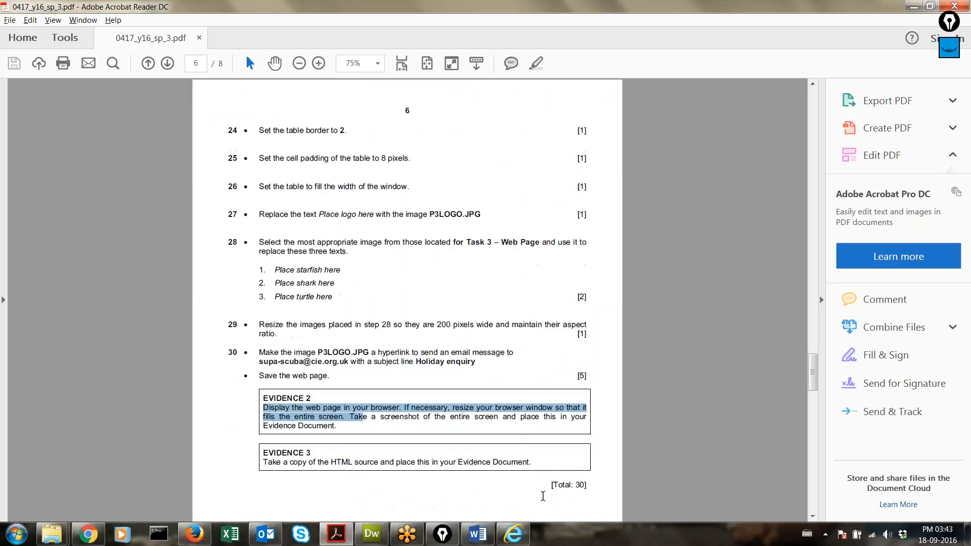
{"action": "left_click_drag", "start_coordinate": [550, 488], "coordinate": [591, 485]}
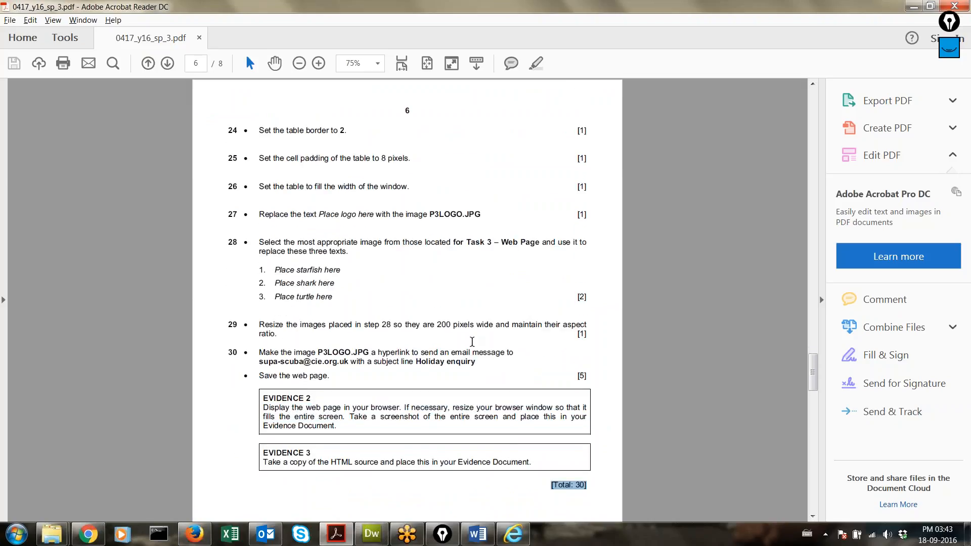
{"action": "scroll", "coordinate": [472, 342], "scroll_direction": "up", "scroll_amount": 5}
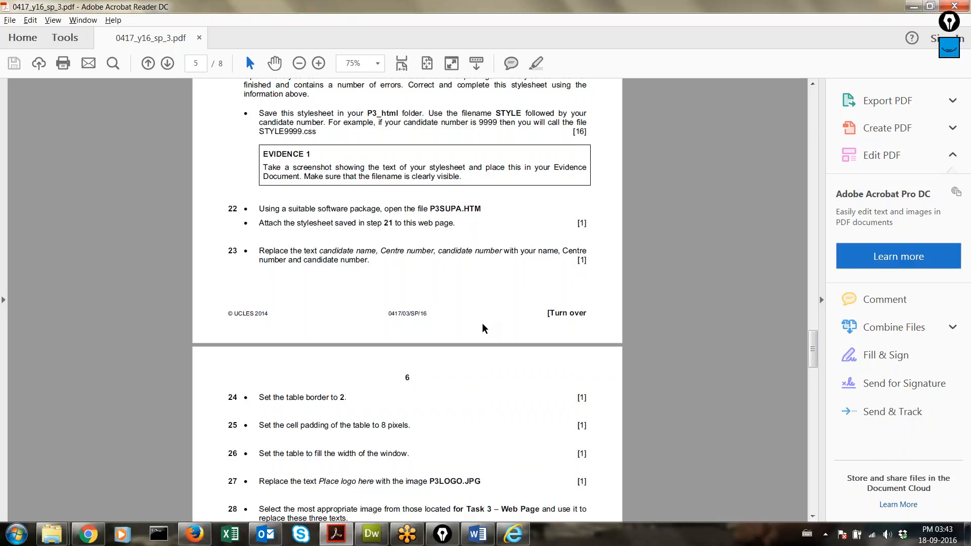
{"action": "left_click", "coordinate": [407, 538]}
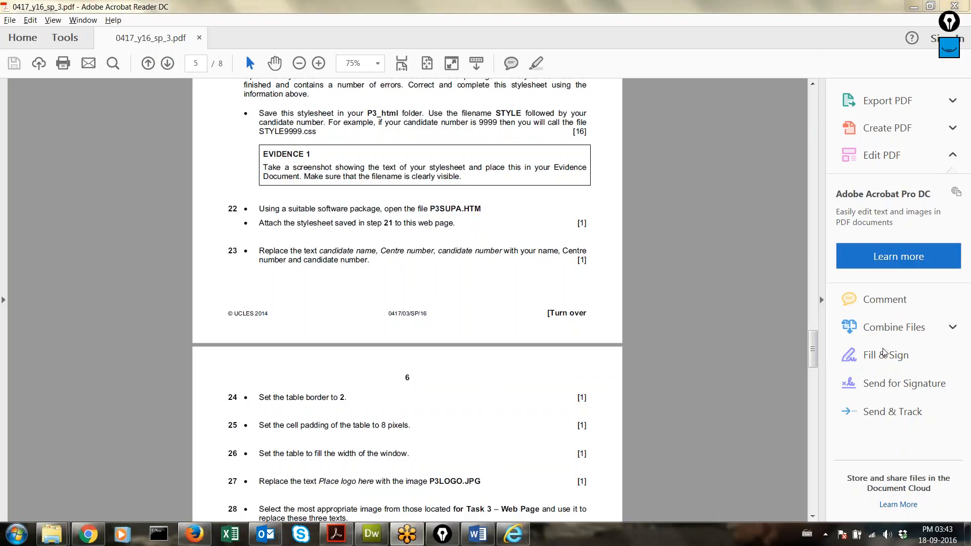
{"action": "left_click", "coordinate": [88, 534]}
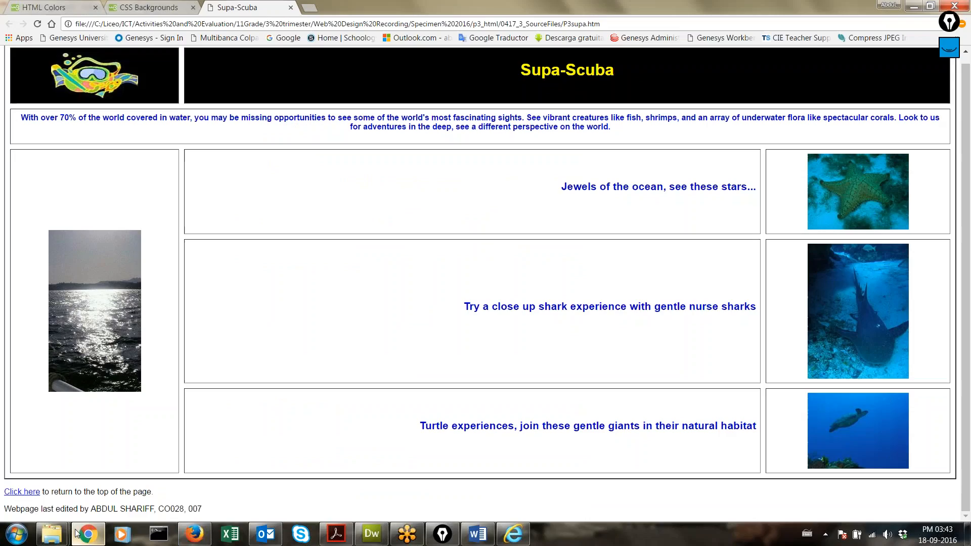